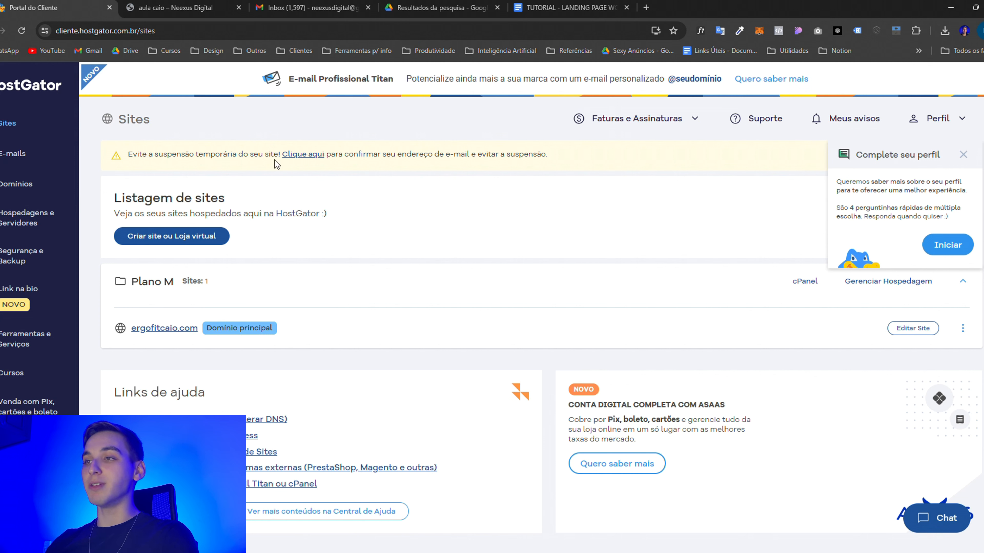
Confirm the contact e-mail for the ergofitcaio.com domain through HostGator's verification e-mail link, and close the confirmation page
{"action": "left_click", "coordinate": [306, 156]}
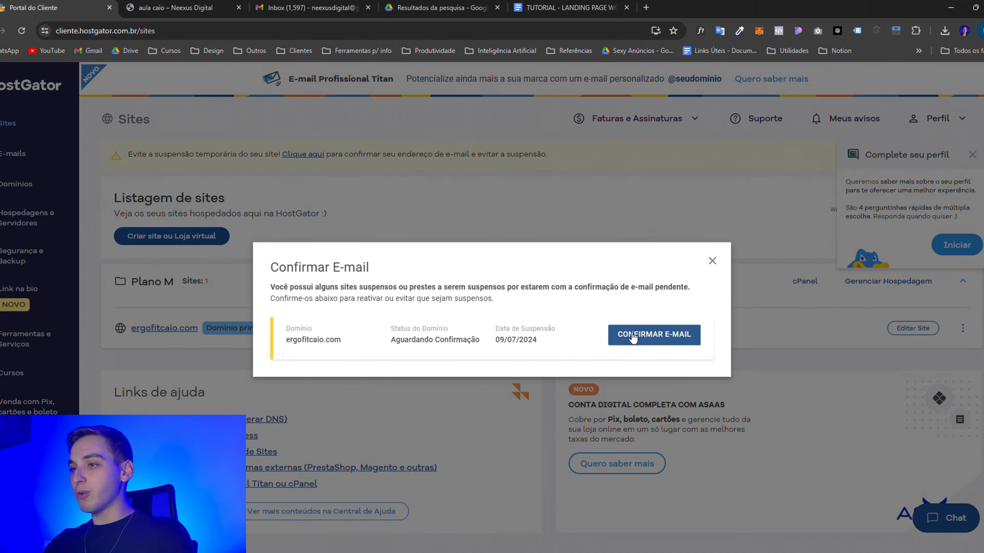
{"action": "left_click", "coordinate": [658, 336]}
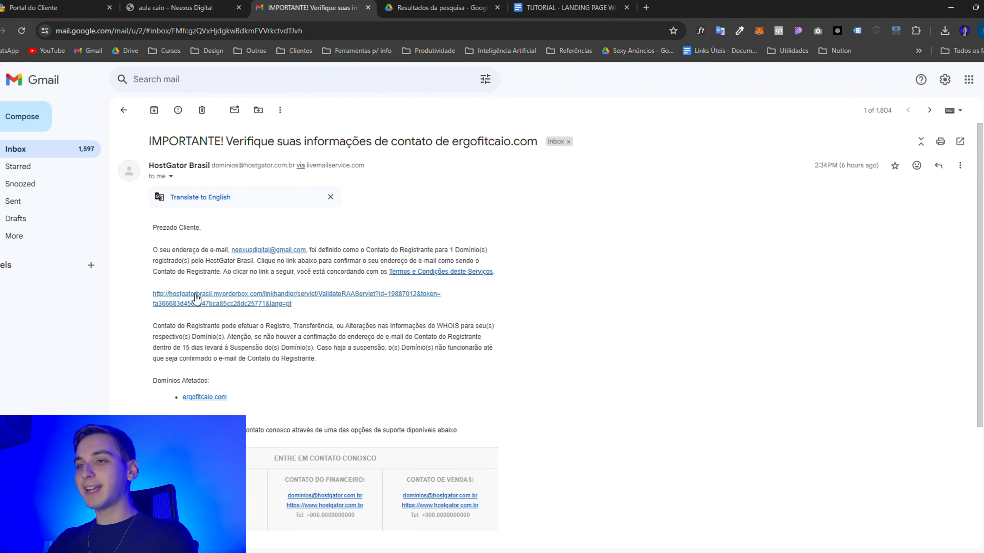
{"action": "left_click", "coordinate": [185, 305]}
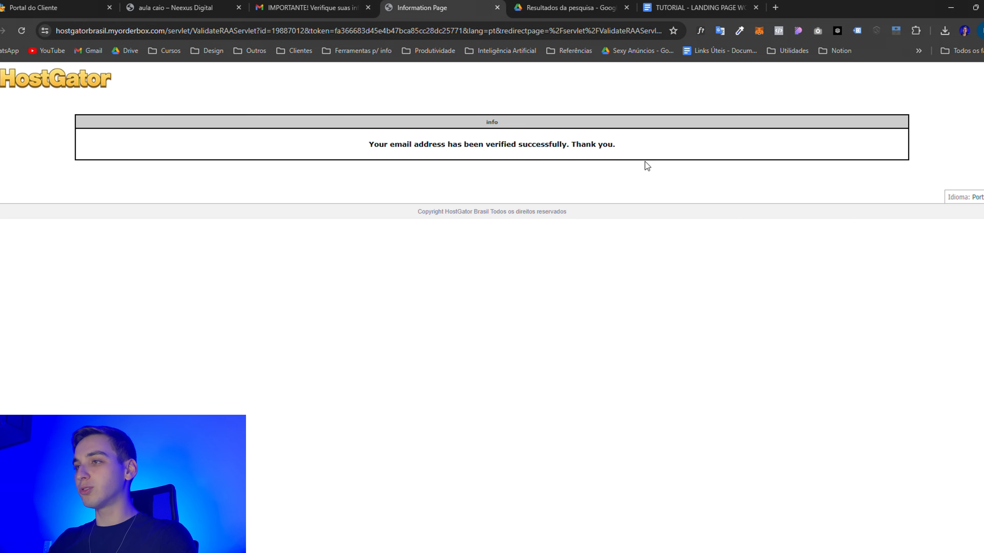
{"action": "left_click", "coordinate": [496, 9]}
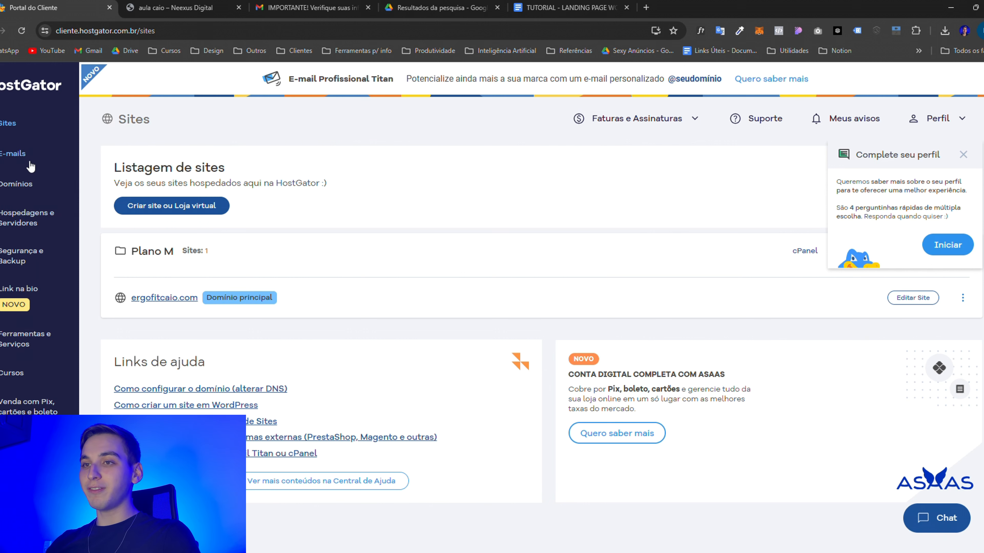
Open the domain configuration of ergofitcaio.com and examine its site platform, name servers and e-mail platform
{"action": "left_click", "coordinate": [17, 187]}
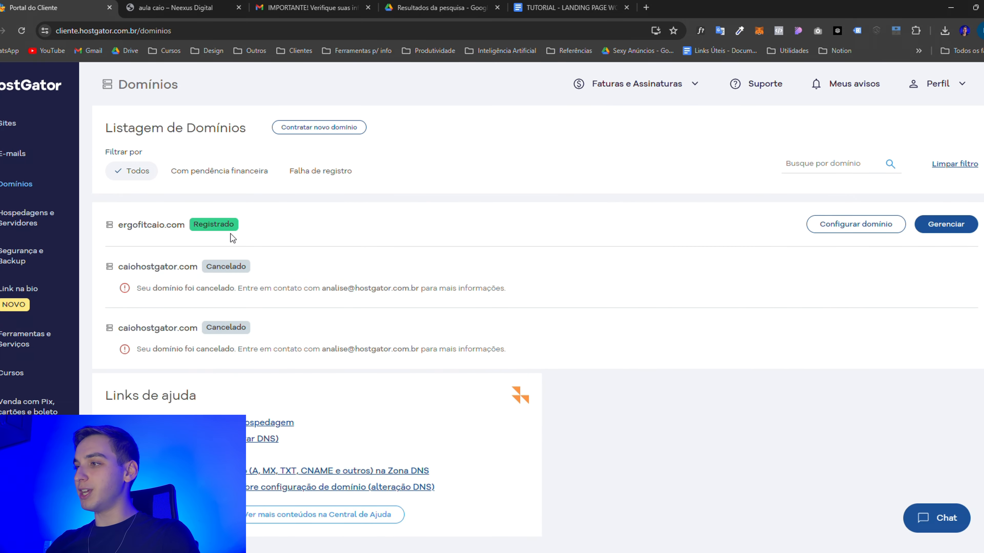
{"action": "left_click", "coordinate": [945, 224]}
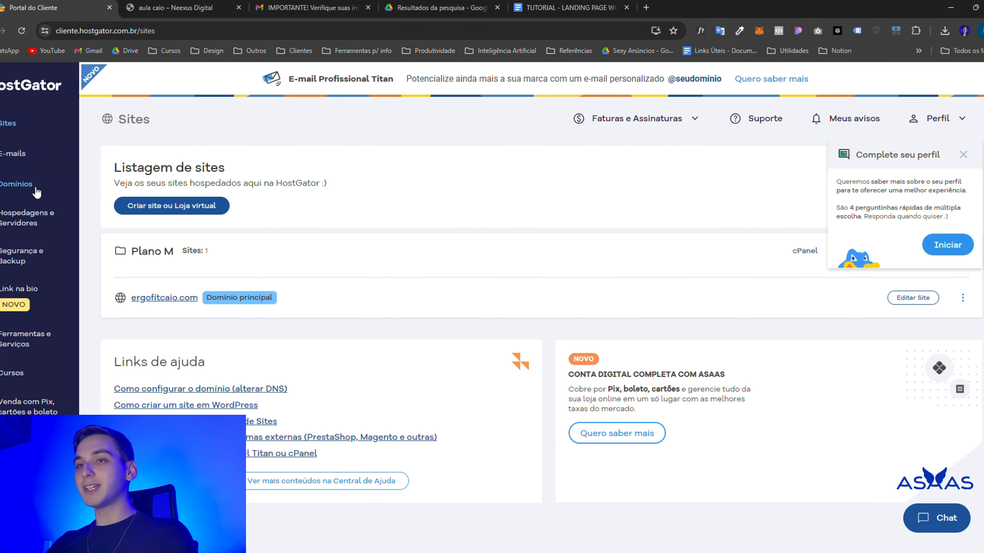
{"action": "left_click", "coordinate": [36, 188]}
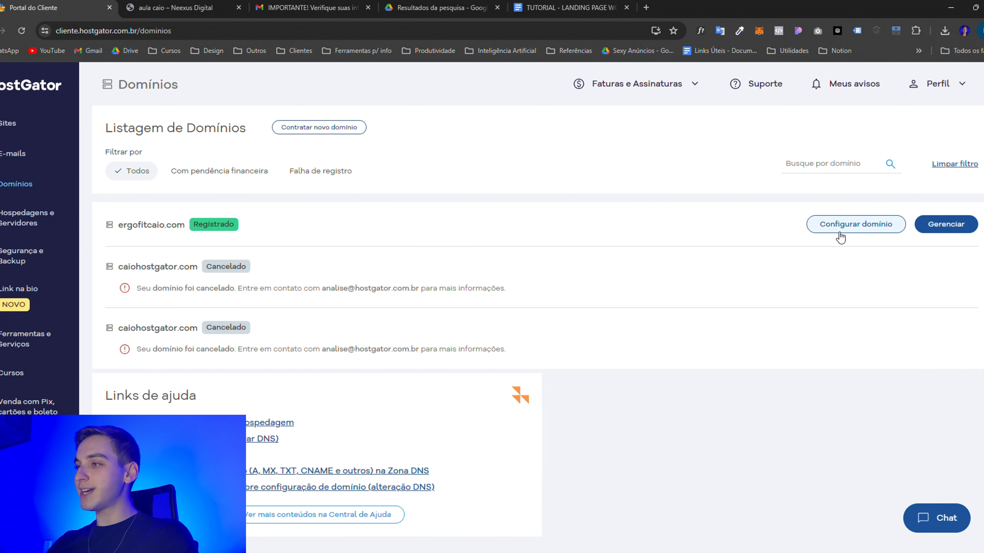
{"action": "left_click", "coordinate": [870, 226]}
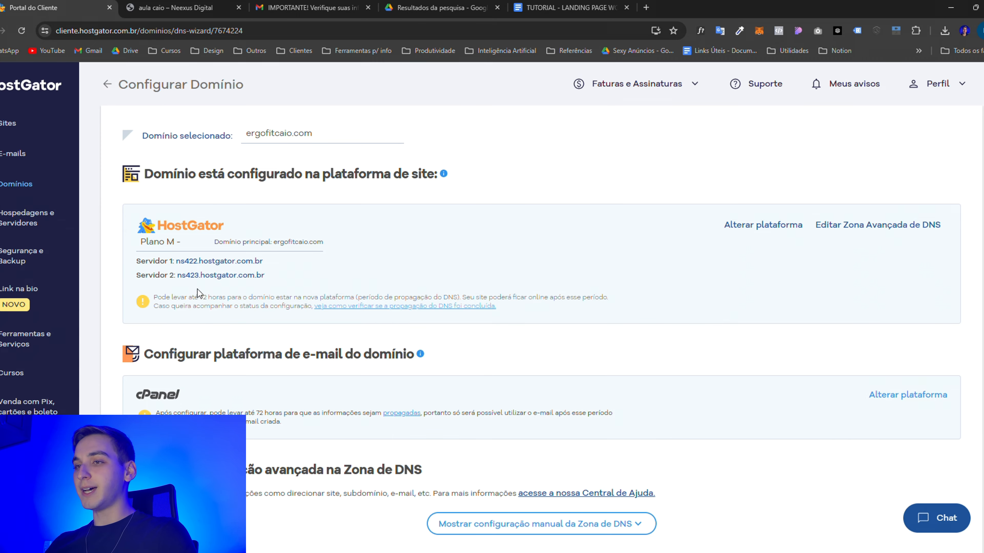
{"action": "scroll", "coordinate": [301, 279], "scroll_direction": "down", "scroll_amount": 1}
{"action": "scroll", "coordinate": [302, 279], "scroll_direction": "up", "scroll_amount": 1}
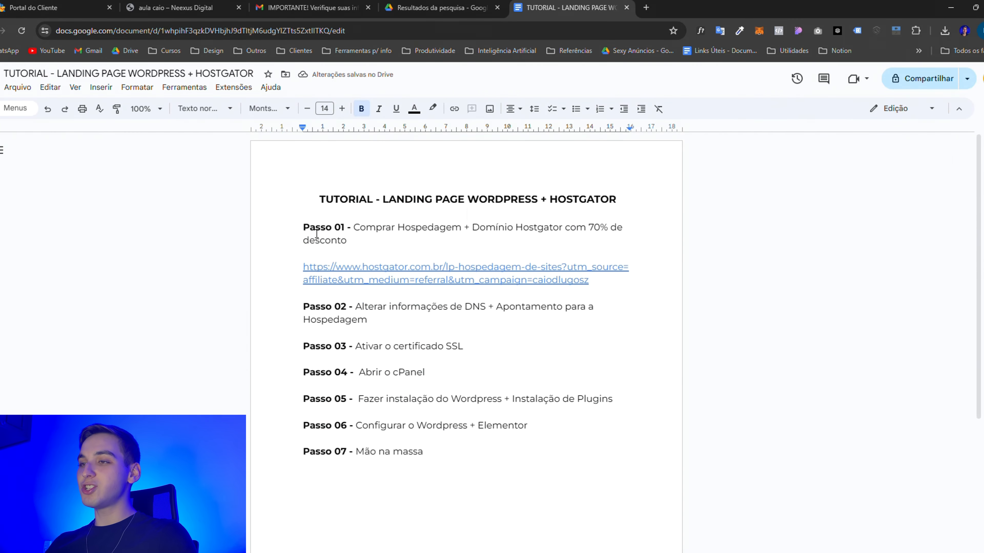
In the tutorial Google Docs document, highlight the Passo 01 and Passo 02 lines in yellow
{"action": "triple_click", "coordinate": [316, 234]}
{"action": "left_click", "coordinate": [433, 108]}
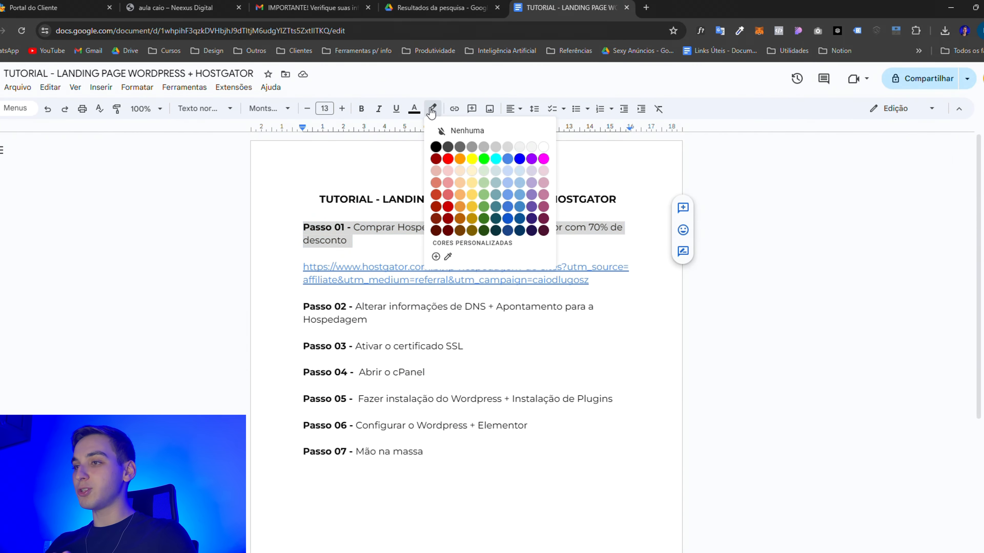
{"action": "left_click", "coordinate": [472, 159]}
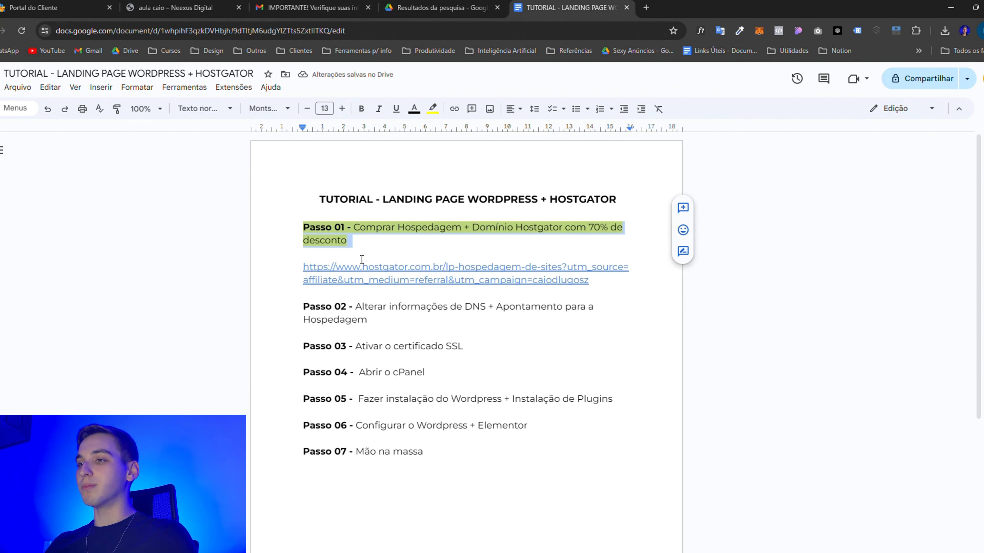
{"action": "triple_click", "coordinate": [328, 306]}
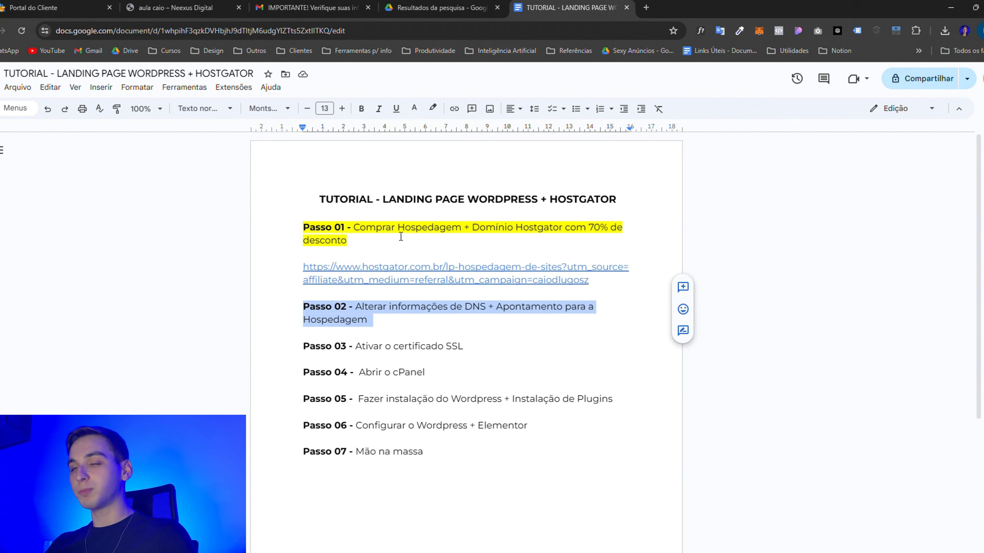
{"action": "left_click", "coordinate": [432, 109]}
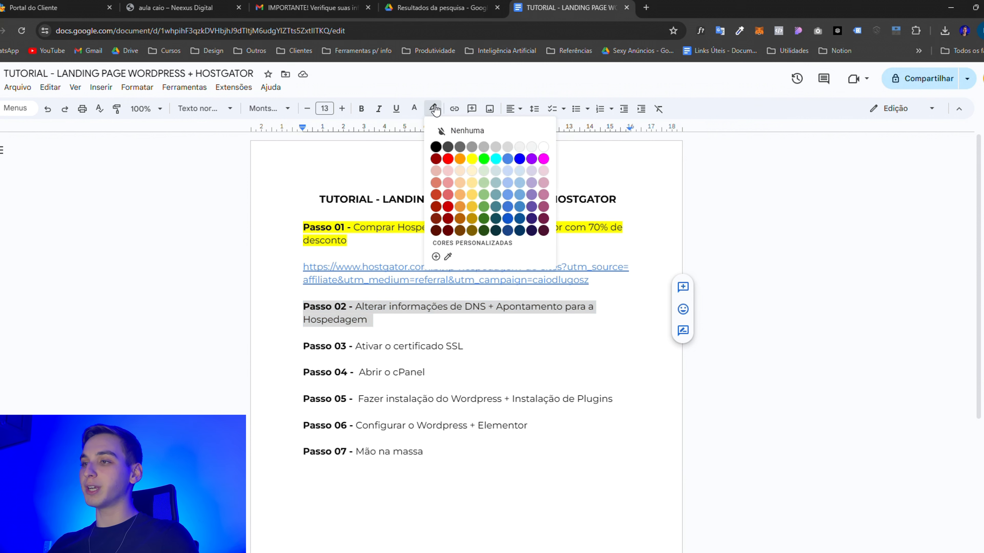
{"action": "left_click", "coordinate": [475, 160]}
{"action": "scroll", "coordinate": [401, 255], "scroll_direction": "down", "scroll_amount": 1}
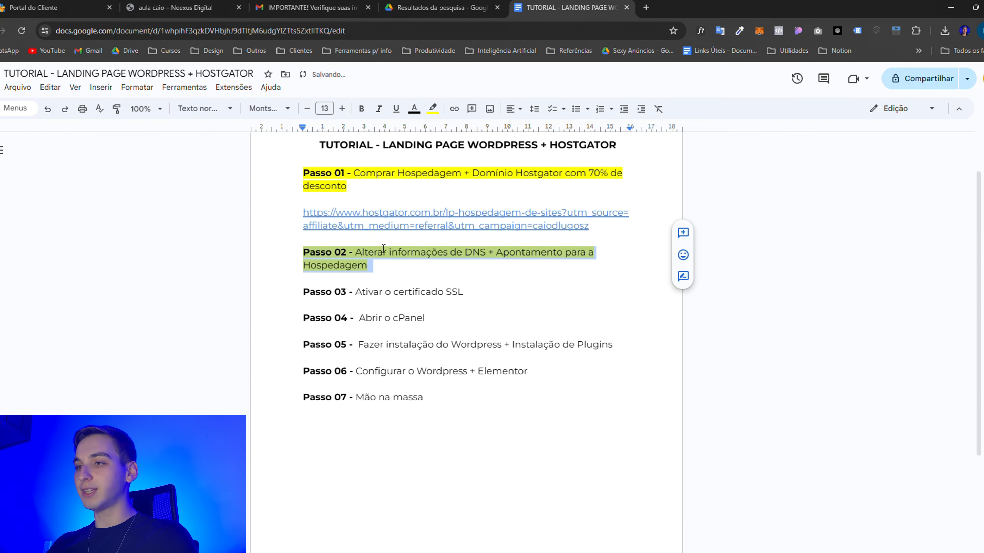
{"action": "left_click", "coordinate": [417, 298]}
{"action": "scroll", "coordinate": [417, 300], "scroll_direction": "up", "scroll_amount": 1}
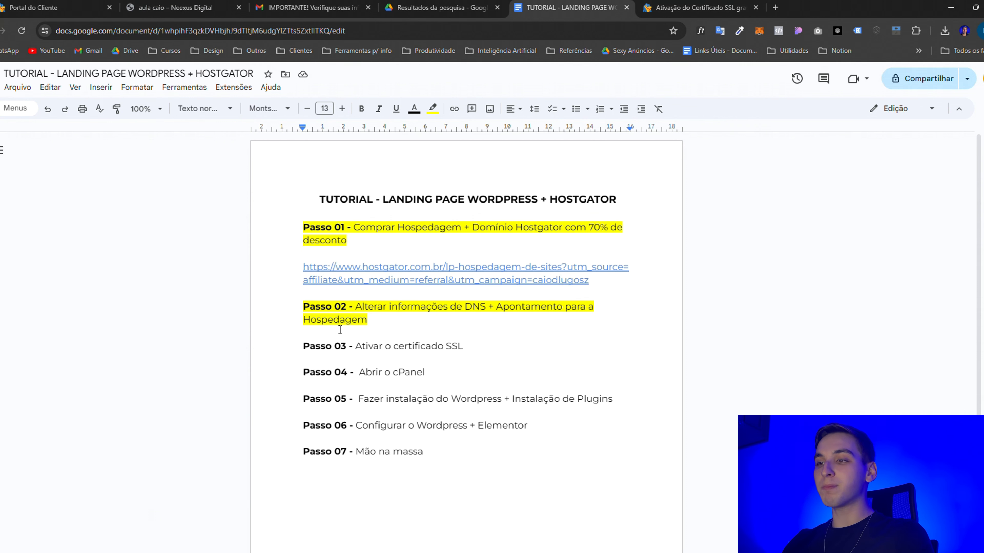
Highlight the Passo 03 line about activating the SSL certificate in yellow
{"action": "triple_click", "coordinate": [366, 353]}
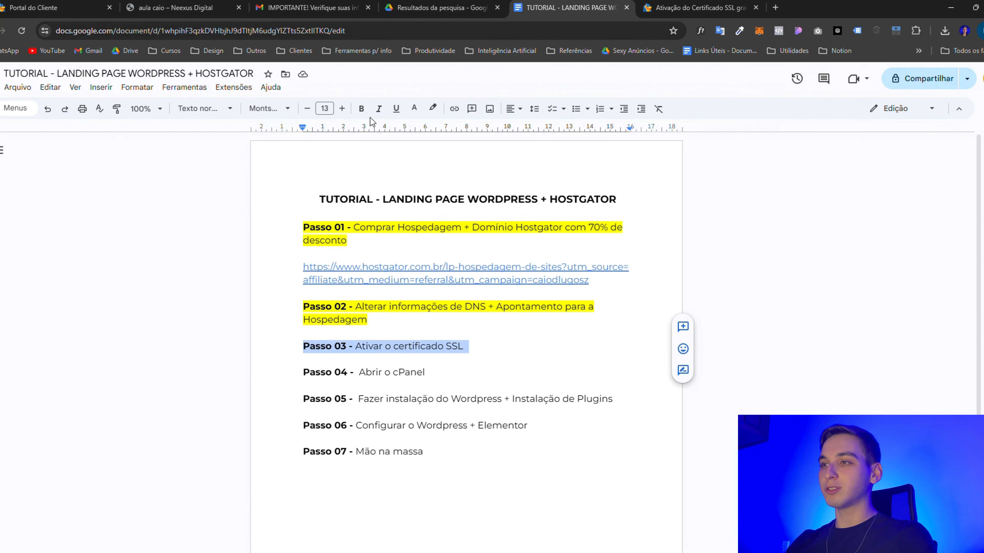
{"action": "left_click", "coordinate": [433, 109]}
{"action": "left_click", "coordinate": [476, 162]}
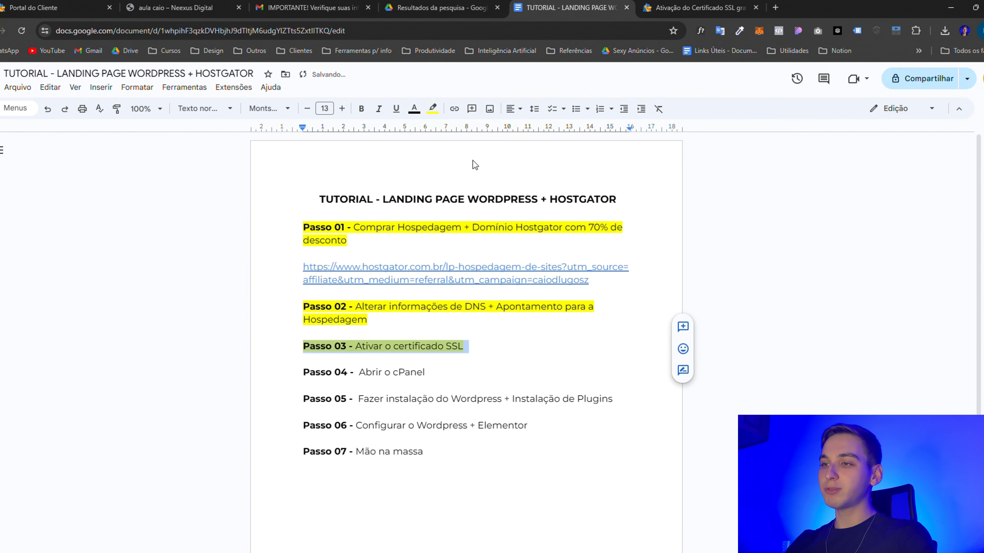
{"action": "left_click", "coordinate": [316, 350]}
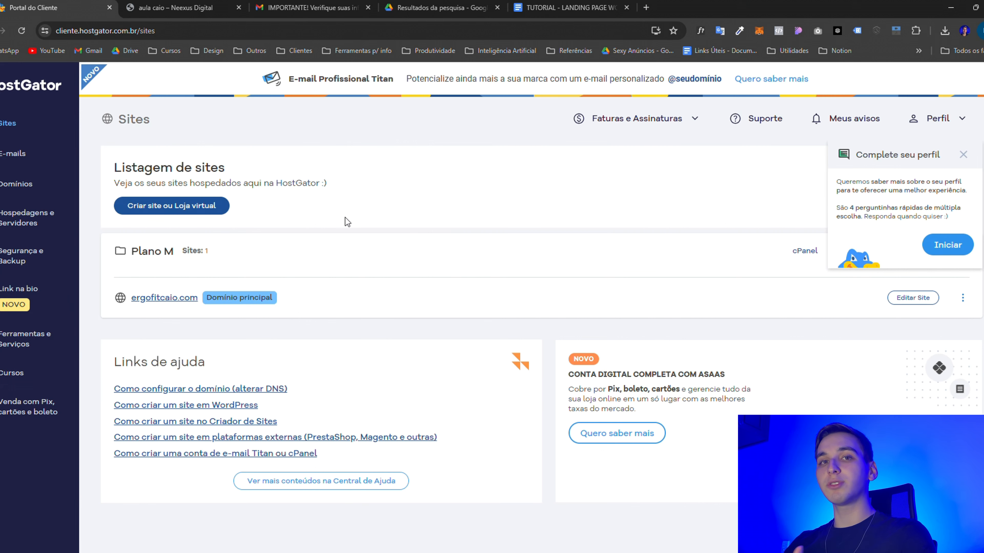
From the HostGator portal, open the cPanel of the Plano M hosting and go to WordPress Manager by Softaculous
{"action": "left_click", "coordinate": [34, 220]}
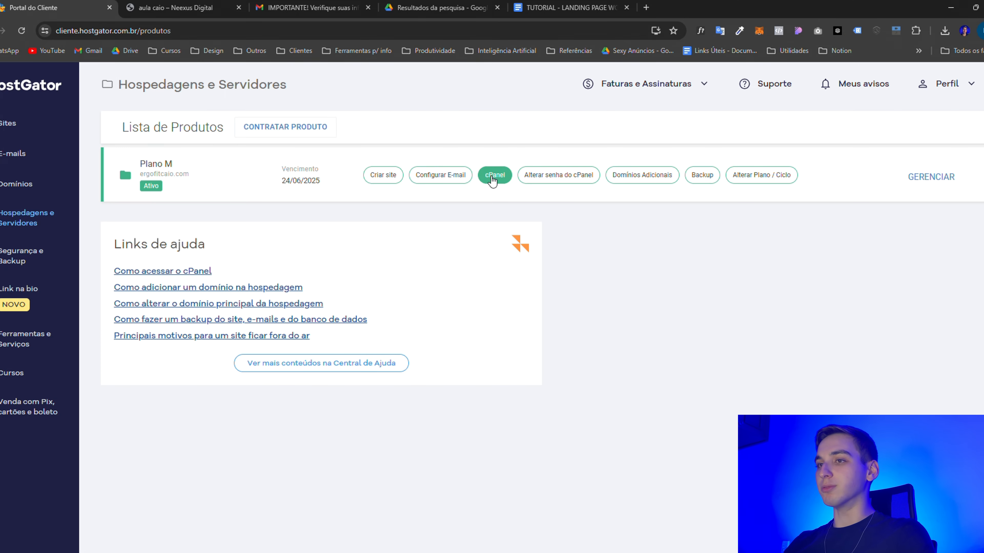
{"action": "left_click", "coordinate": [494, 175]}
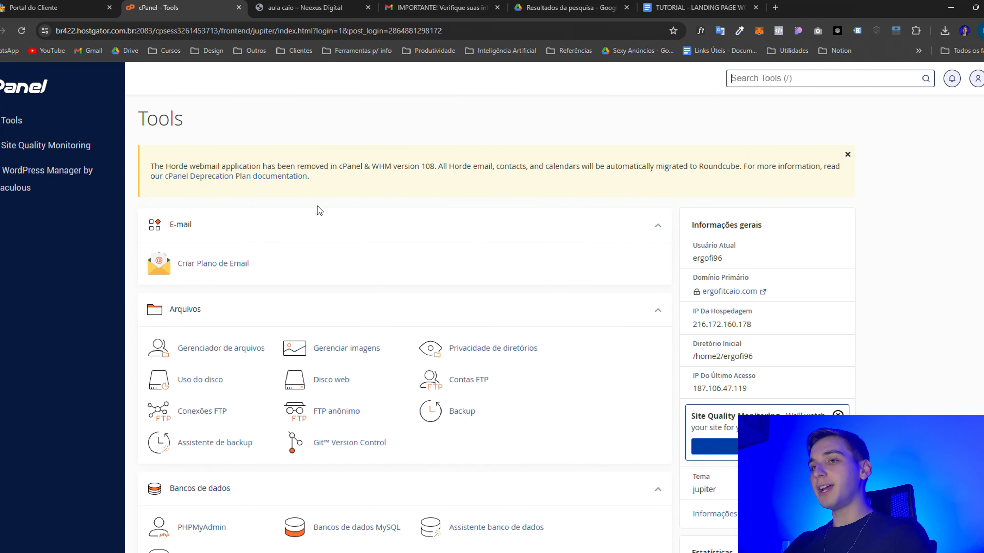
{"action": "scroll", "coordinate": [275, 213], "scroll_direction": "down", "scroll_amount": 15}
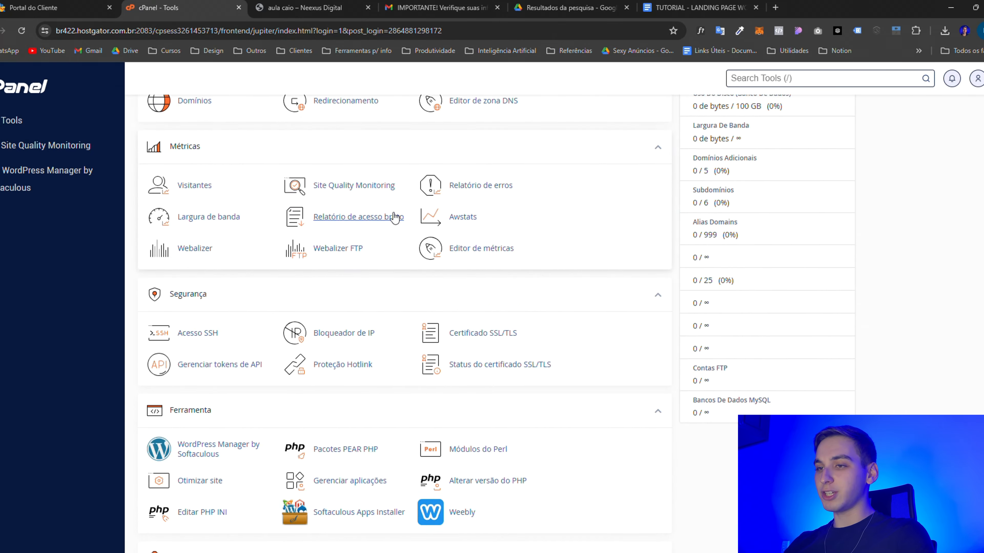
{"action": "scroll", "coordinate": [294, 233], "scroll_direction": "down", "scroll_amount": 4}
{"action": "scroll", "coordinate": [279, 221], "scroll_direction": "up", "scroll_amount": 5}
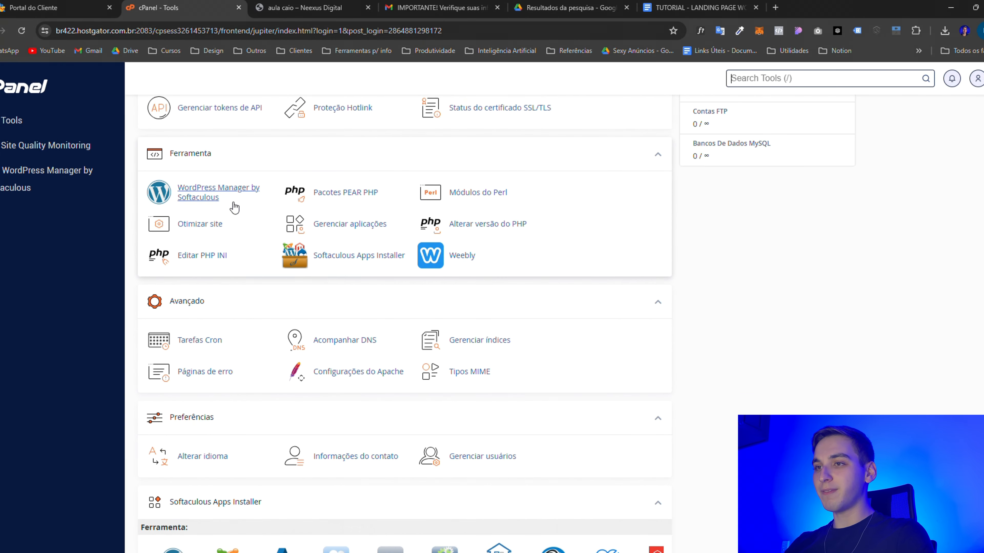
{"action": "left_click", "coordinate": [206, 198]}
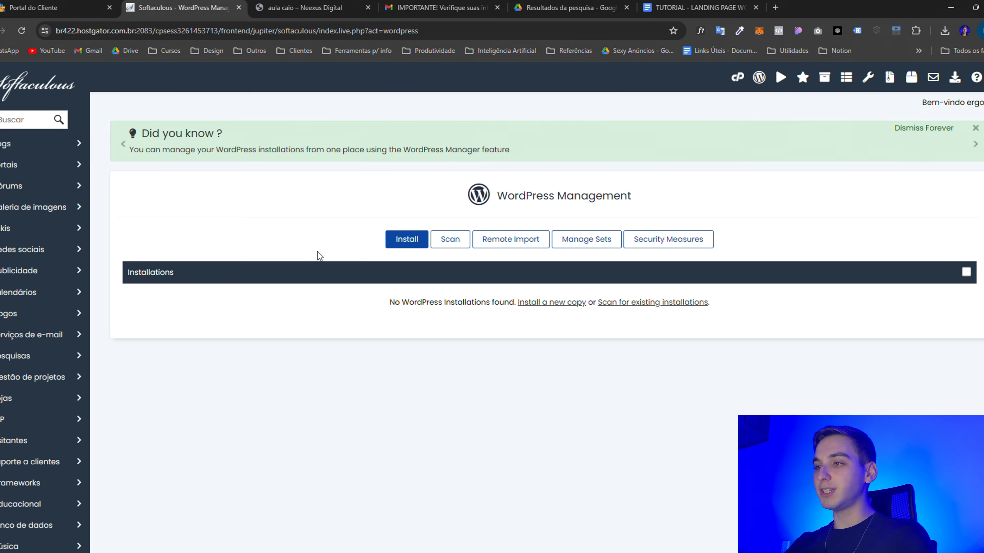
Start the installation of a fresh WordPress copy
{"action": "left_click", "coordinate": [401, 245]}
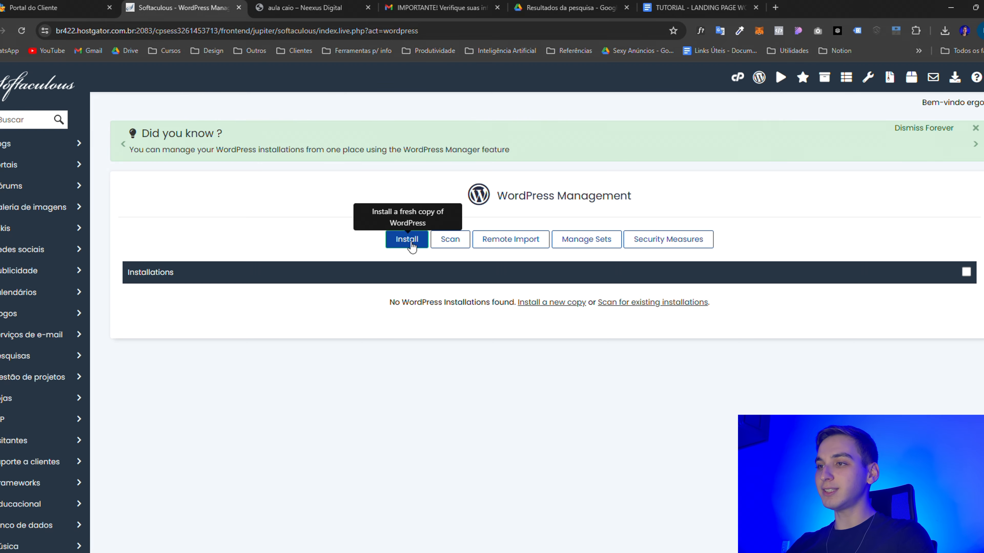
{"action": "scroll", "coordinate": [413, 297], "scroll_direction": "down", "scroll_amount": 3}
{"action": "scroll", "coordinate": [414, 297], "scroll_direction": "up", "scroll_amount": 3}
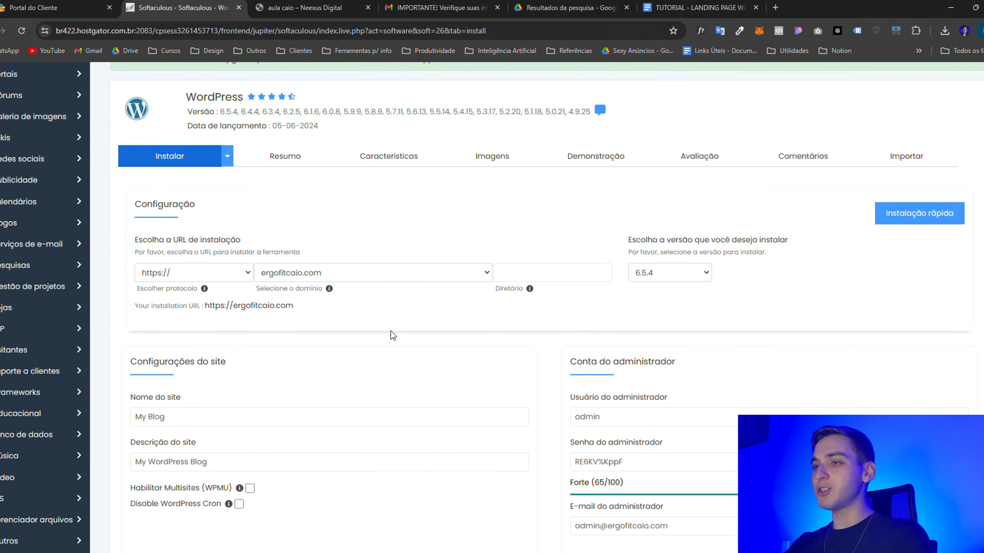
Set the site name to "Ergofit Caio" and the site description to "Aula para o Youtube do Caio"
{"action": "scroll", "coordinate": [666, 259], "scroll_direction": "down", "scroll_amount": 3}
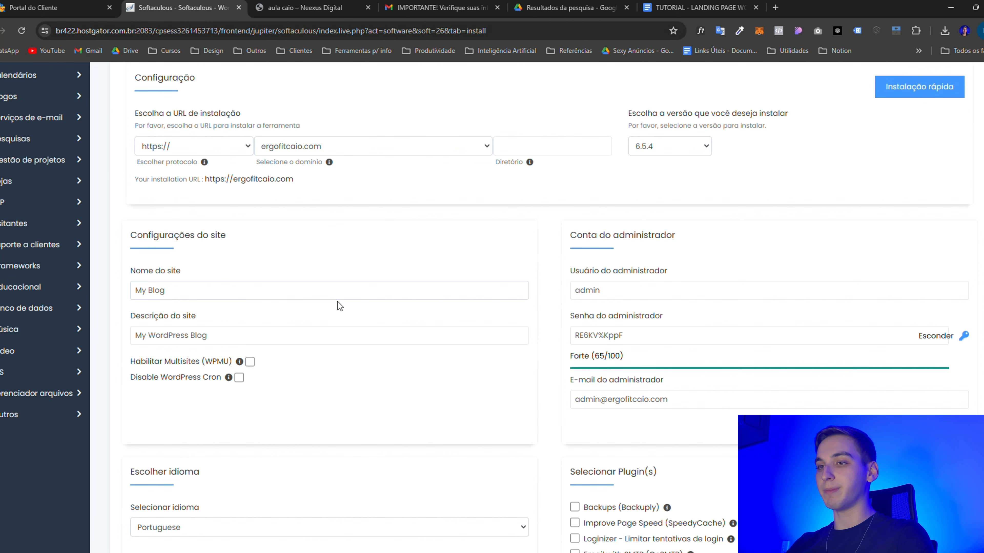
{"action": "left_click", "coordinate": [263, 297]}
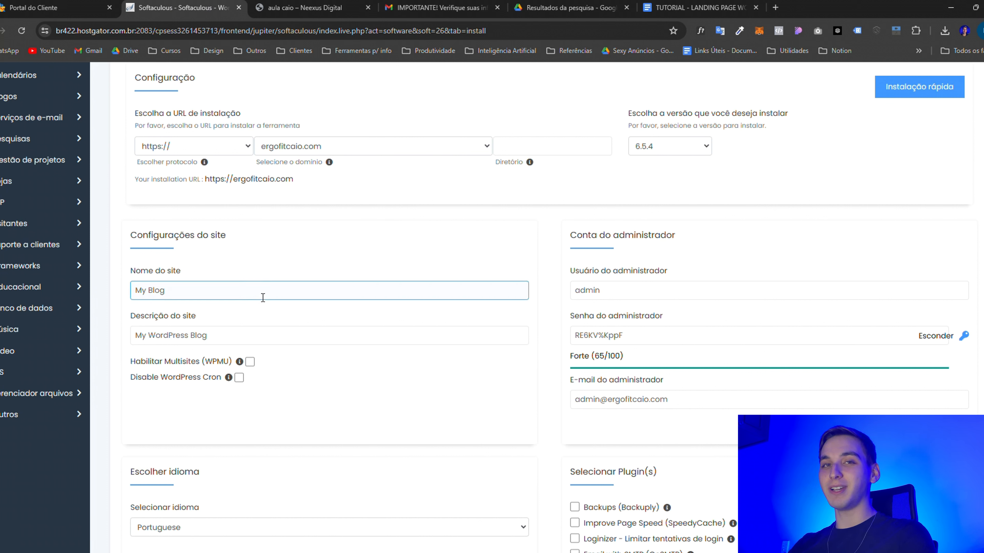
{"action": "triple_click", "coordinate": [263, 297]}
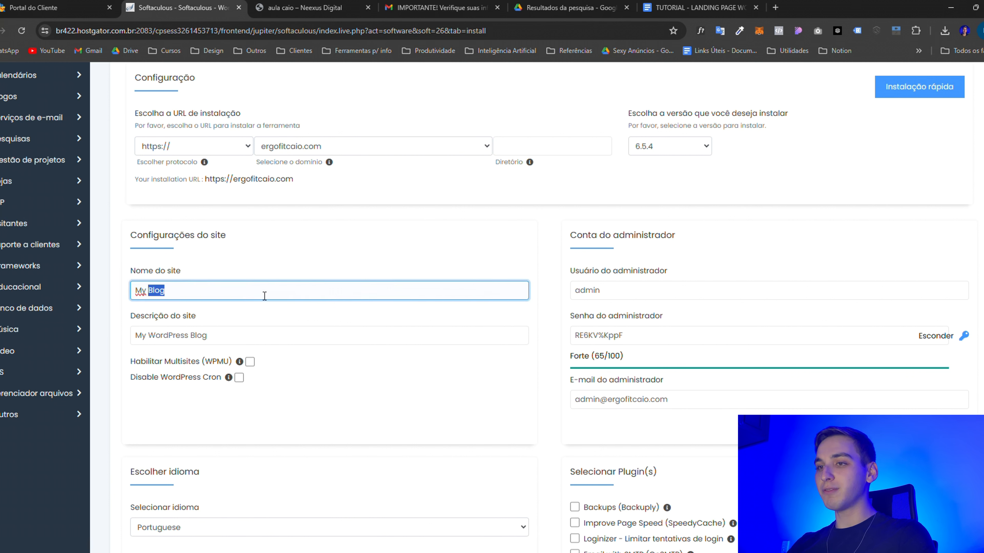
{"action": "type", "text": "E"}
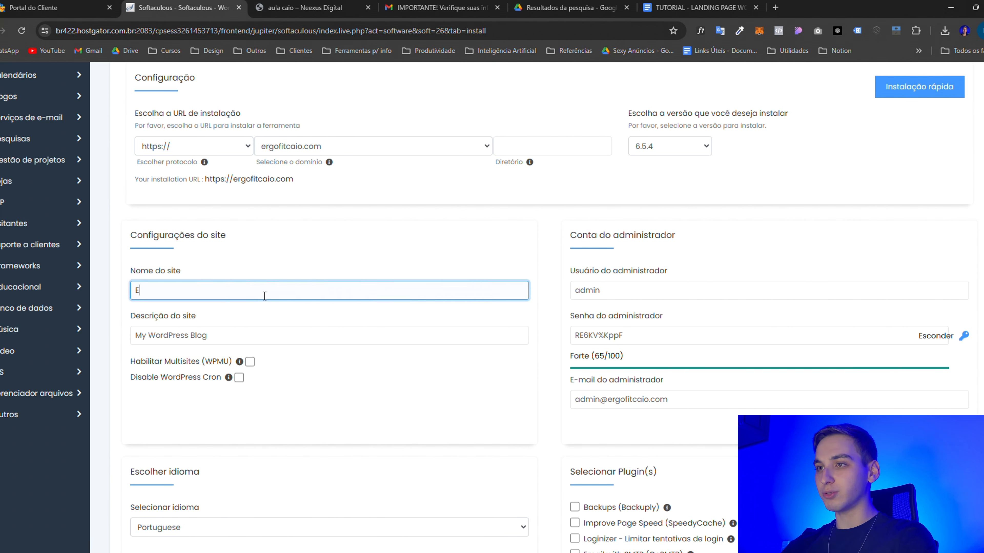
{"action": "type", "text": "rgofit"}
{"action": "left_click", "coordinate": [244, 336]}
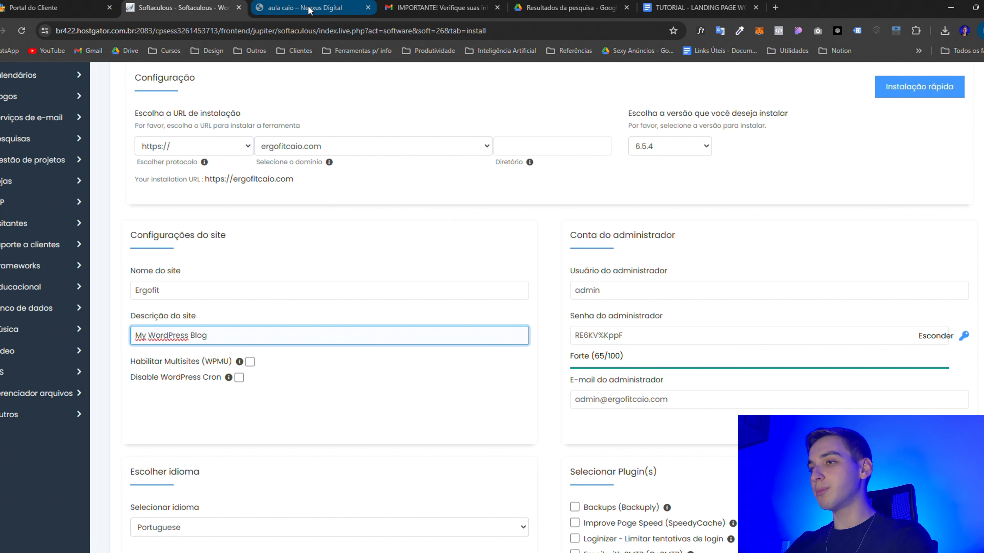
{"action": "triple_click", "coordinate": [224, 340]}
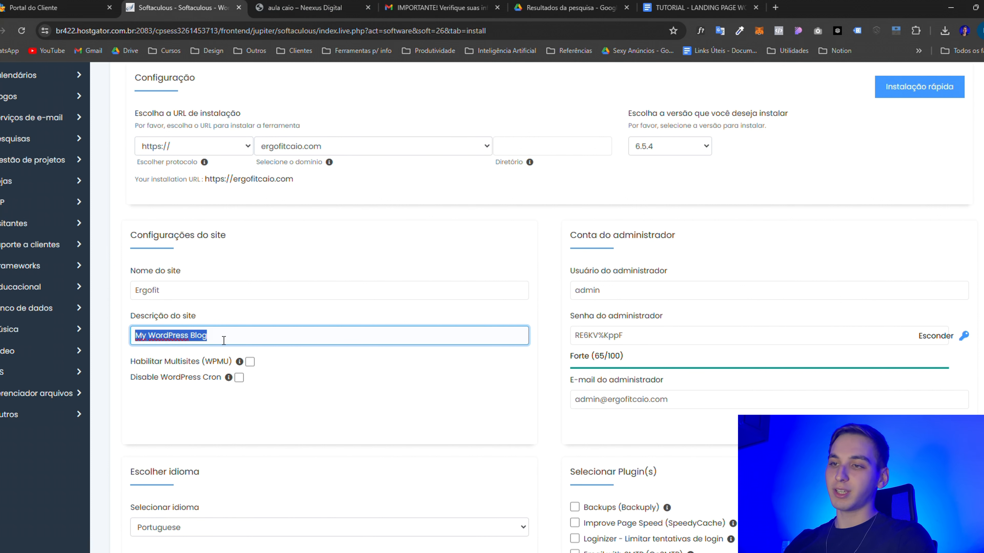
{"action": "type", "text": "Aula para o Youtube do Caio"}
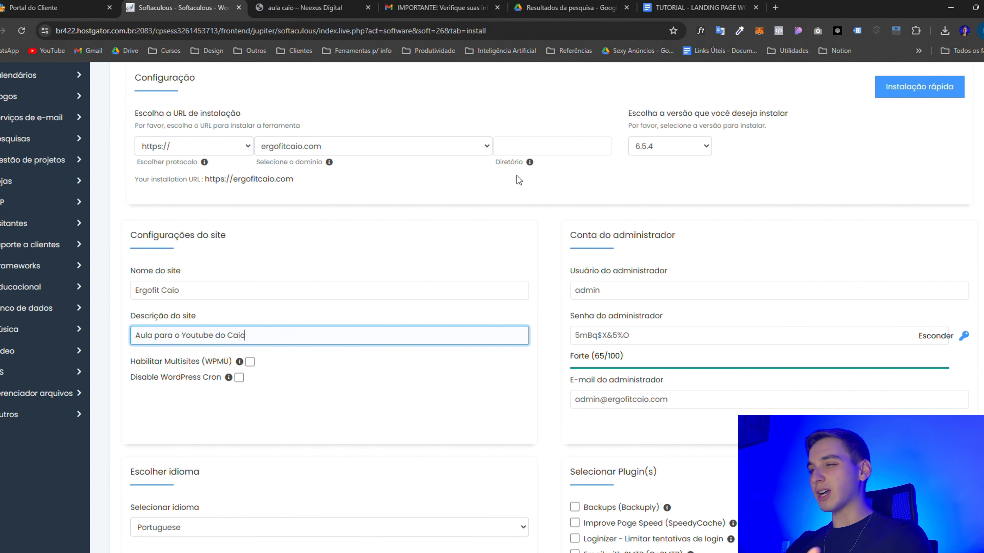
{"action": "scroll", "coordinate": [509, 202], "scroll_direction": "down", "scroll_amount": 1}
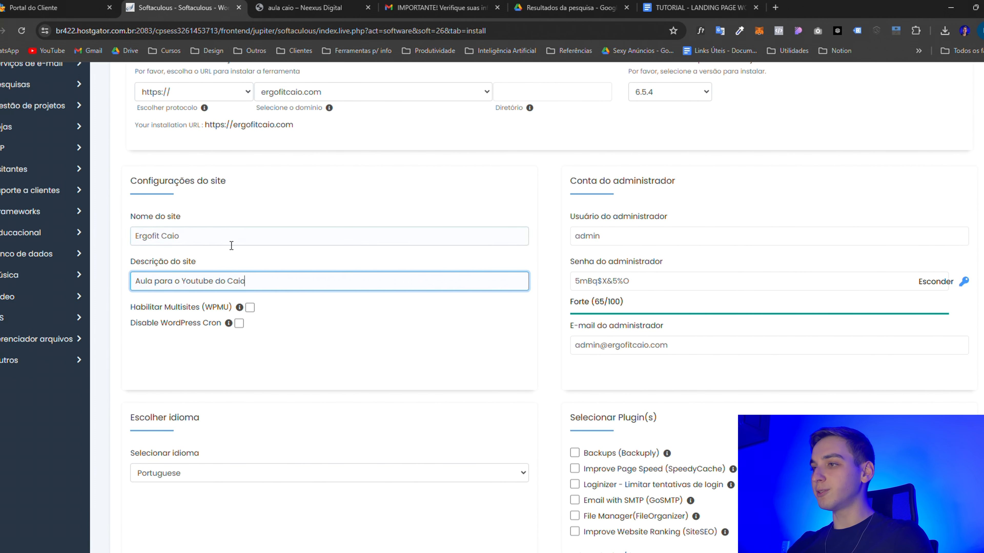
Fill in the administrator username and password, and keep Portuguese as the installation language
{"action": "double_click", "coordinate": [630, 242]}
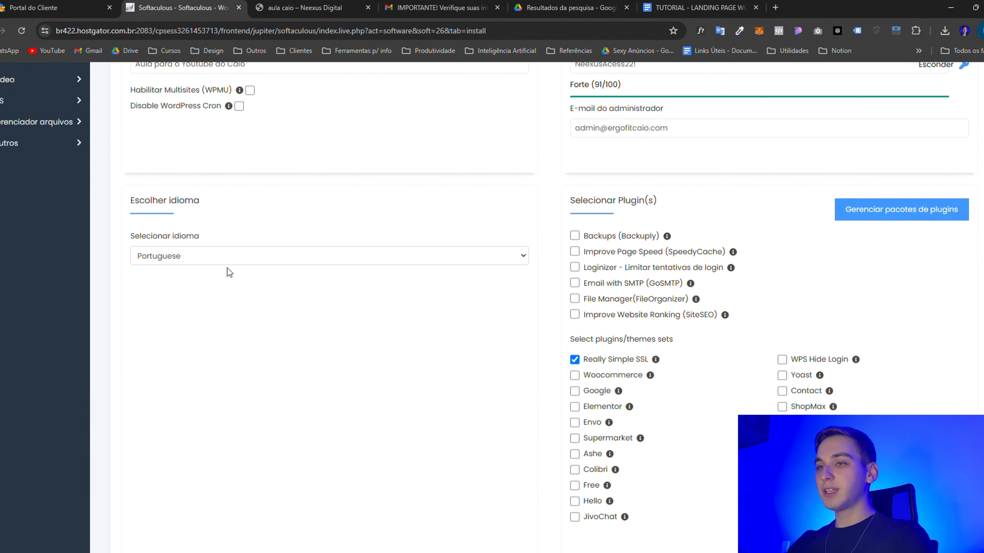
{"action": "left_click", "coordinate": [229, 256]}
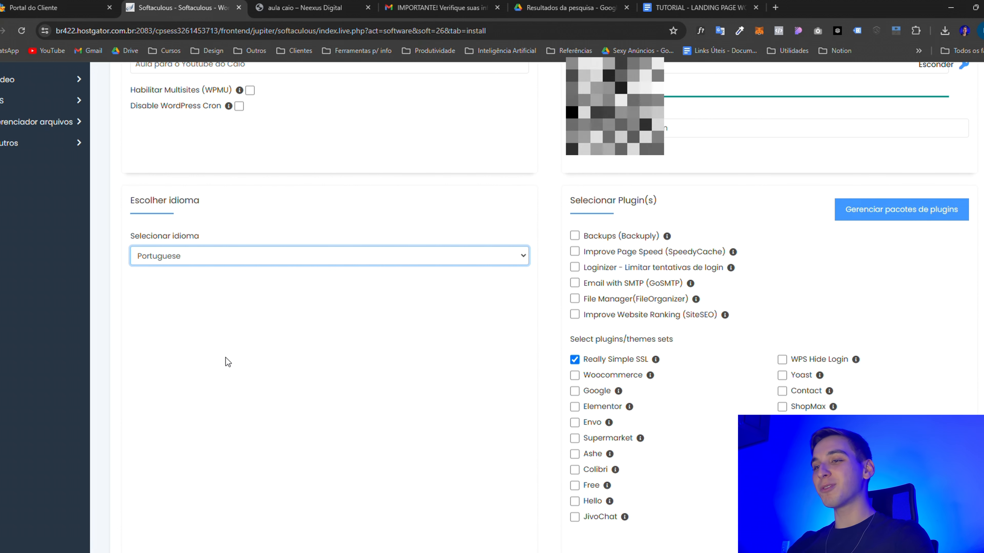
Set the installation language to Portuguese - BR and include the Elementor plugin set
{"action": "key", "text": "Down"}
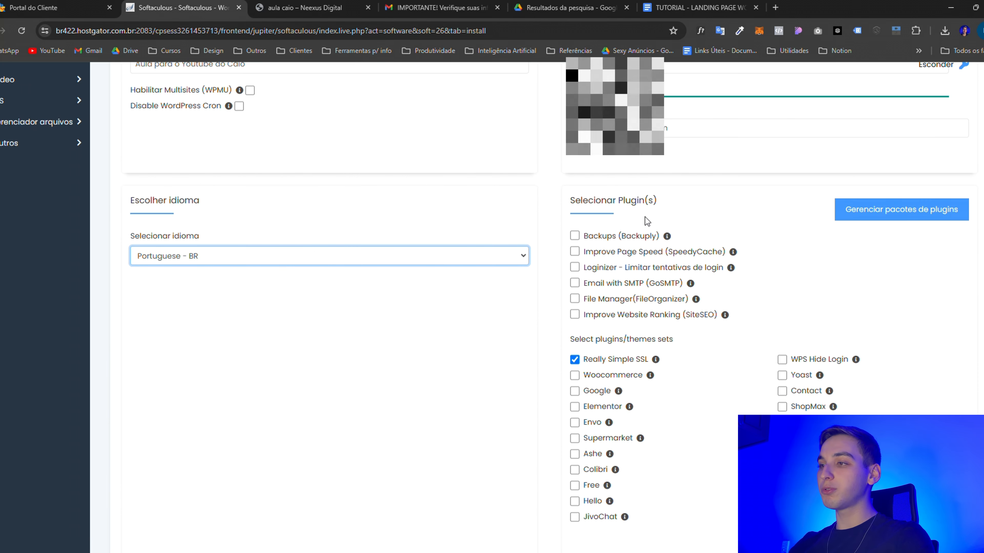
{"action": "scroll", "coordinate": [645, 214], "scroll_direction": "down", "scroll_amount": 1}
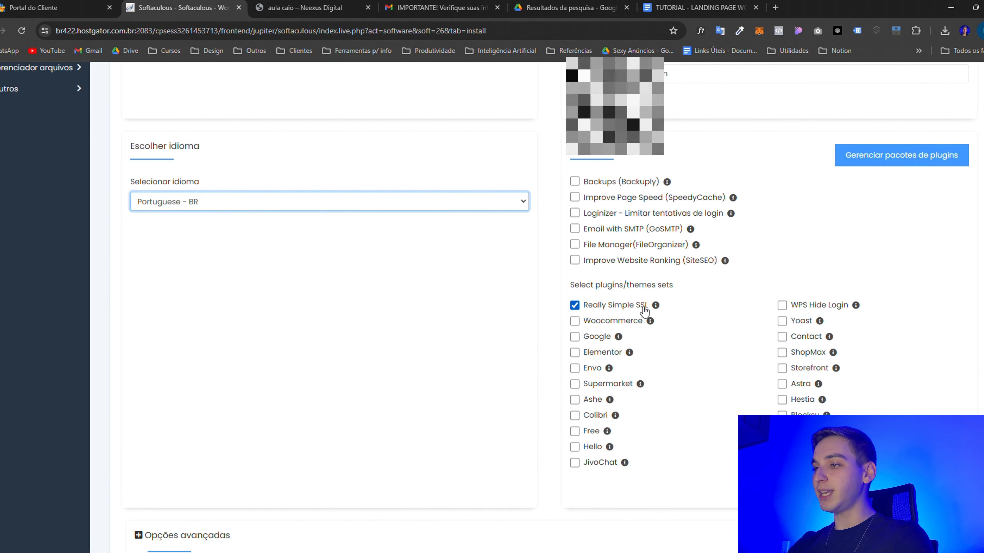
{"action": "left_click", "coordinate": [589, 353]}
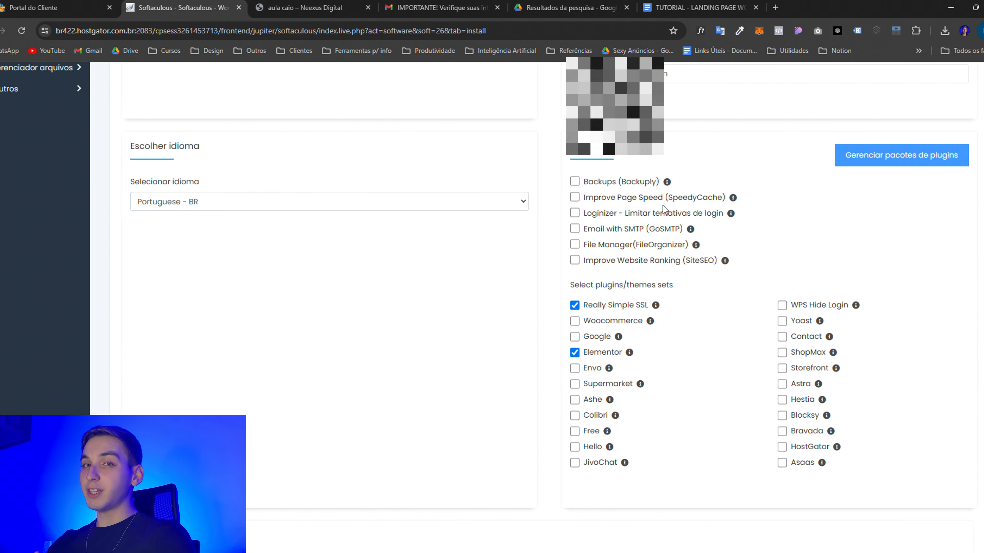
Check the advanced options and the theme selection without changing them, and run the WordPress installation
{"action": "scroll", "coordinate": [659, 239], "scroll_direction": "down", "scroll_amount": 1}
{"action": "scroll", "coordinate": [699, 201], "scroll_direction": "down", "scroll_amount": 4}
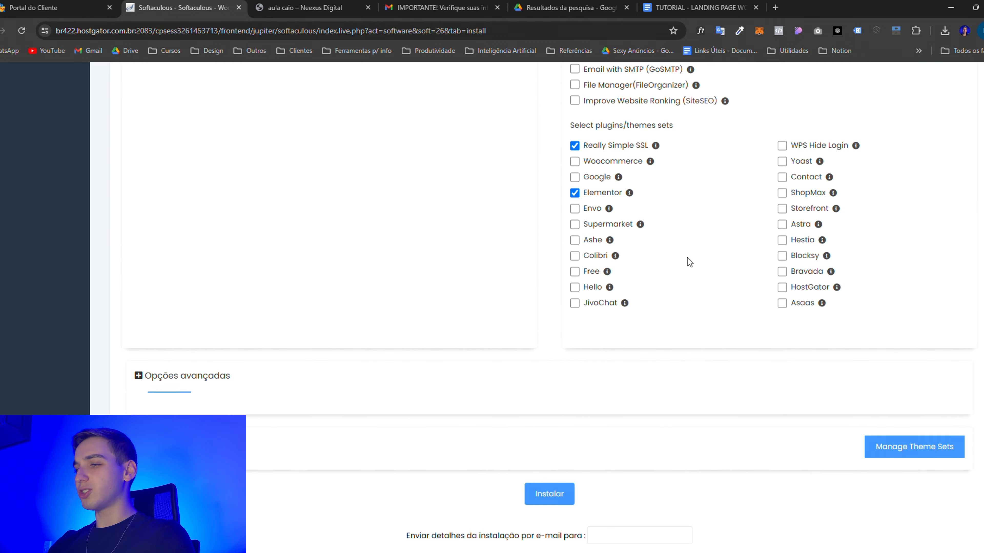
{"action": "left_click", "coordinate": [196, 373]}
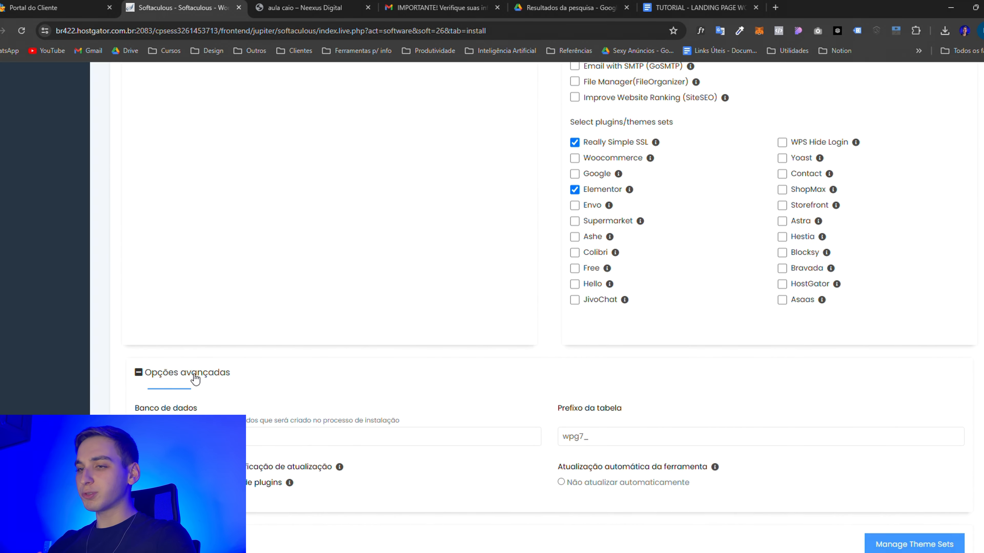
{"action": "left_click", "coordinate": [194, 373]}
{"action": "scroll", "coordinate": [212, 319], "scroll_direction": "down", "scroll_amount": 3}
{"action": "left_click", "coordinate": [210, 343]}
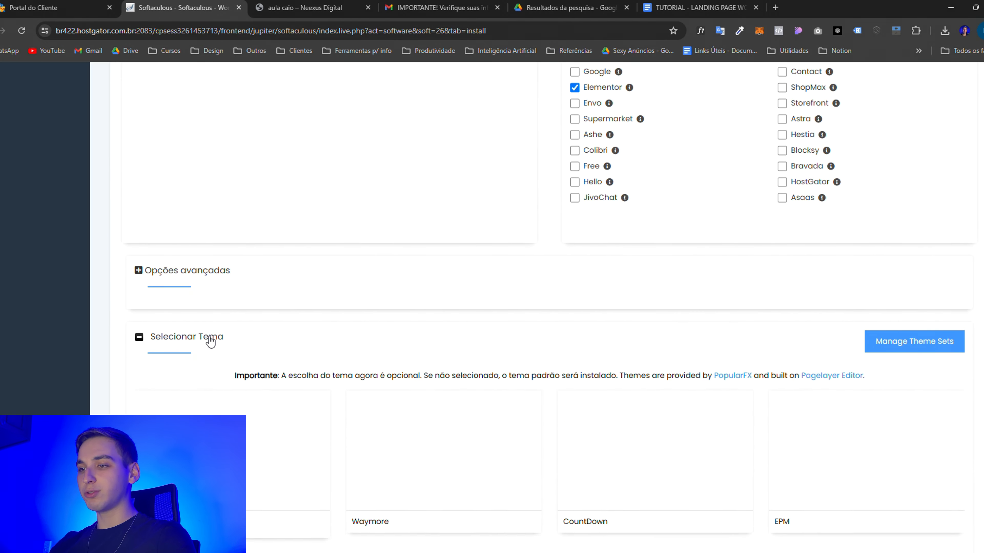
{"action": "left_click", "coordinate": [210, 342]}
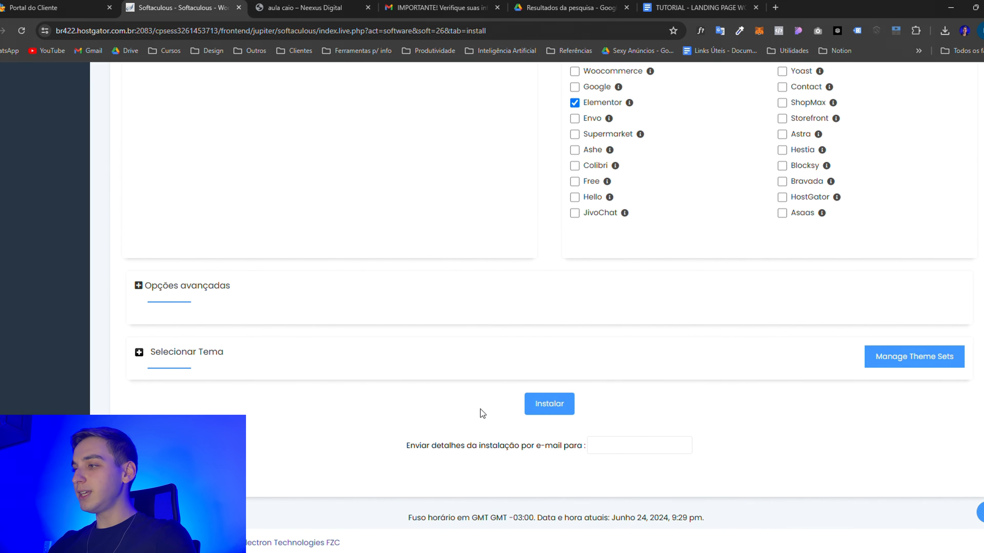
{"action": "left_click", "coordinate": [534, 403]}
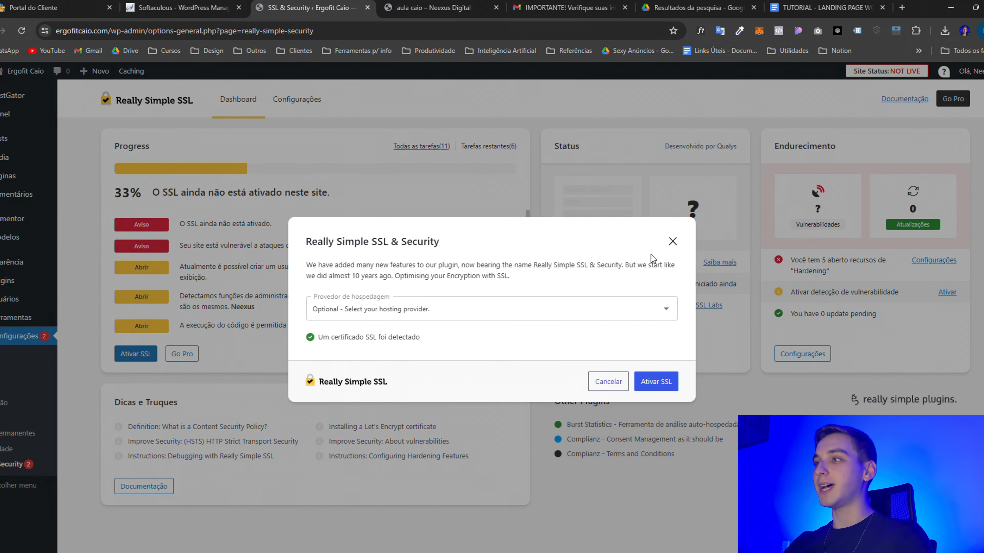
In the Google Docs tutorial outline, highlight the "Passo 05" line in yellow
{"action": "left_click", "coordinate": [821, 7]}
{"action": "triple_click", "coordinate": [396, 379]}
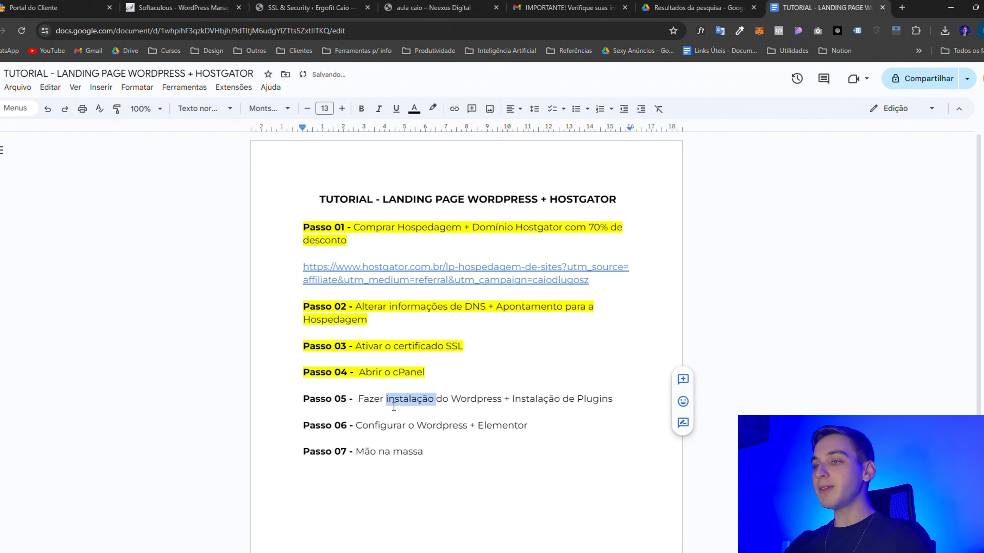
{"action": "triple_click", "coordinate": [394, 405]}
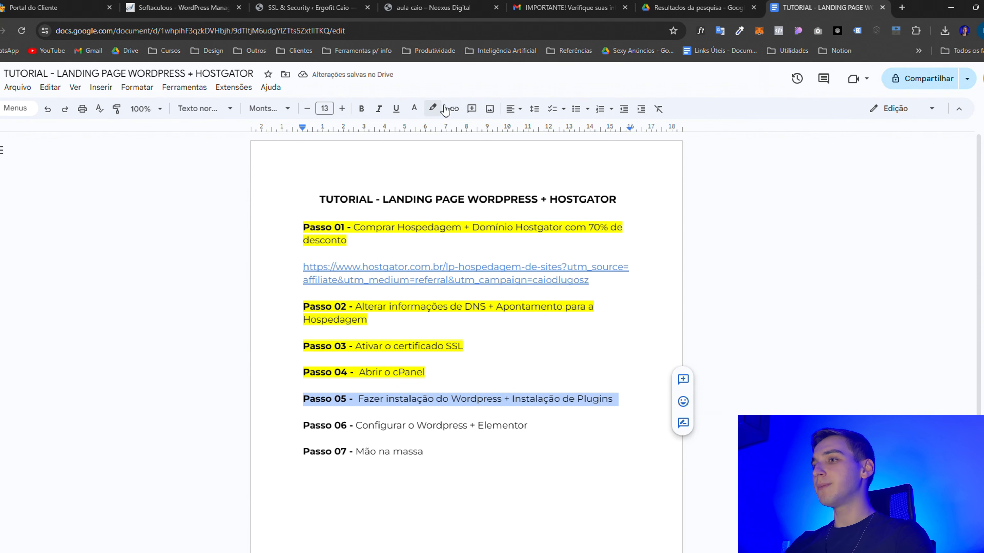
{"action": "left_click", "coordinate": [432, 108]}
{"action": "left_click", "coordinate": [470, 158]}
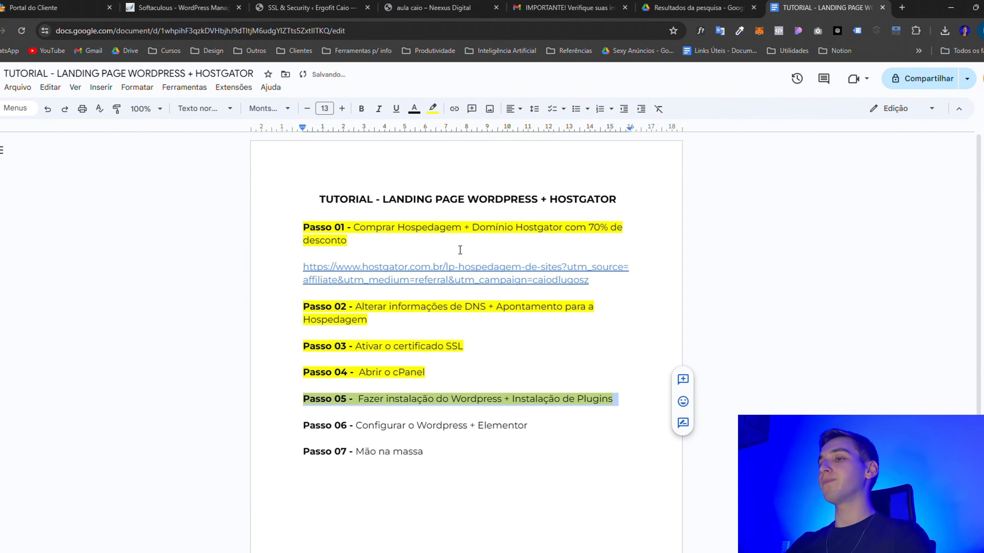
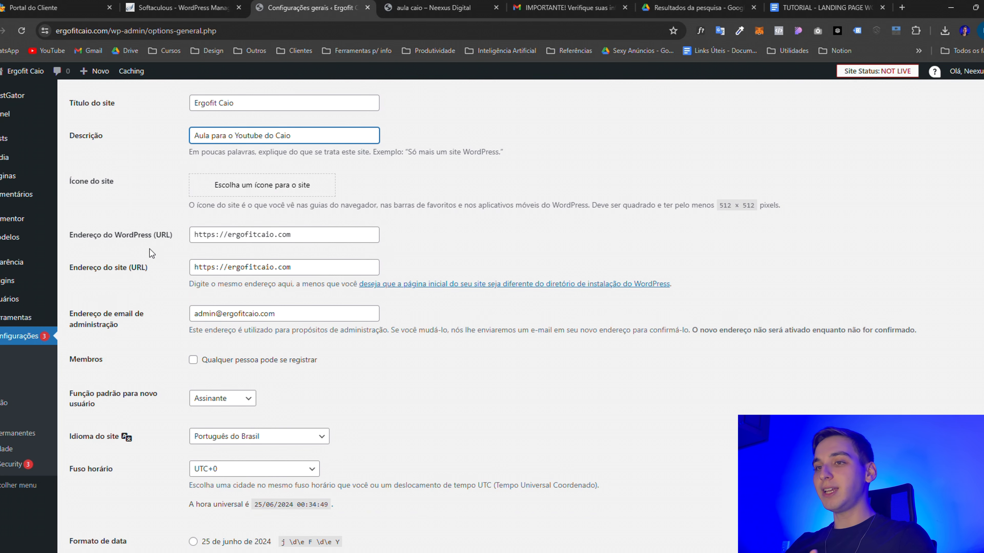
Review the WordPress general settings and the writing settings of the new site
{"action": "scroll", "coordinate": [180, 270], "scroll_direction": "down", "scroll_amount": 1}
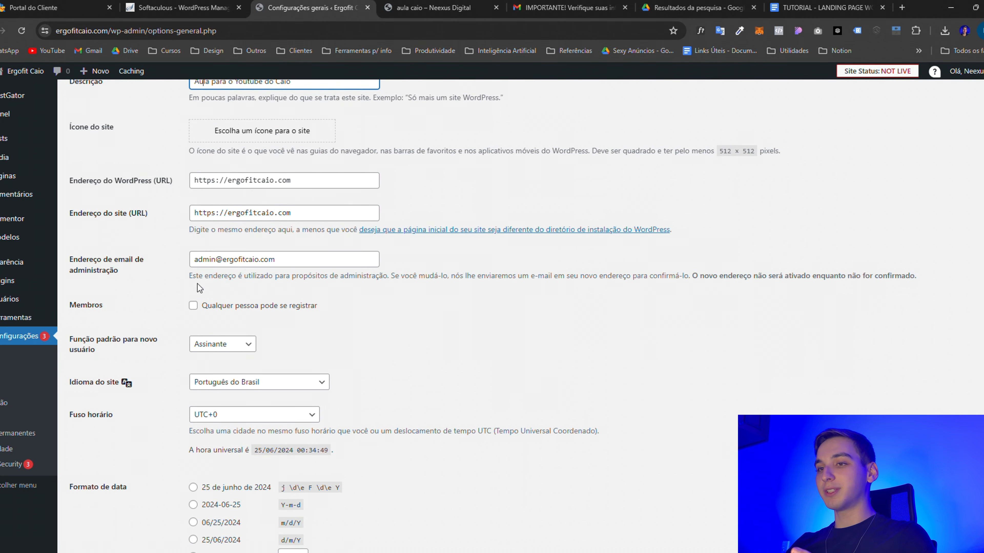
{"action": "scroll", "coordinate": [197, 285], "scroll_direction": "down", "scroll_amount": 3}
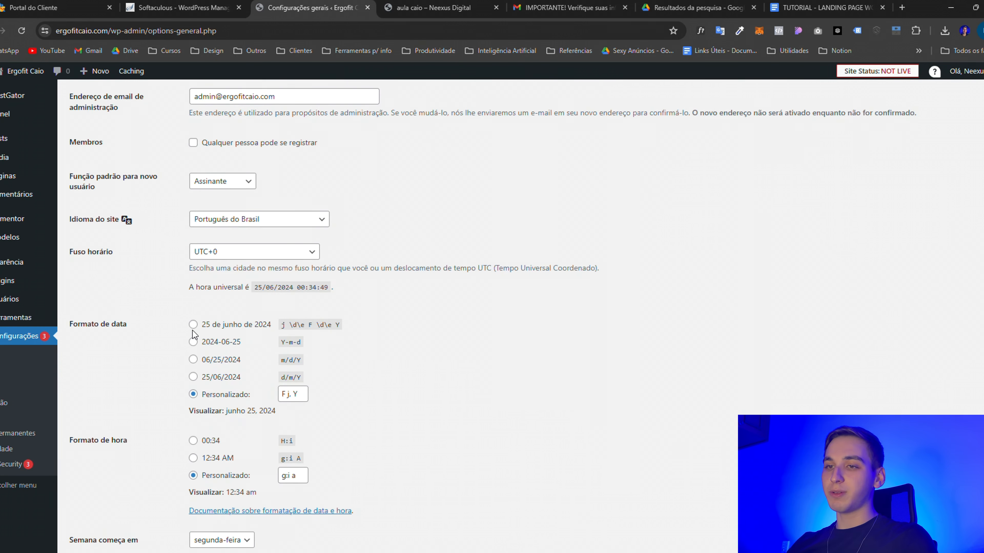
{"action": "left_click", "coordinate": [8, 380]}
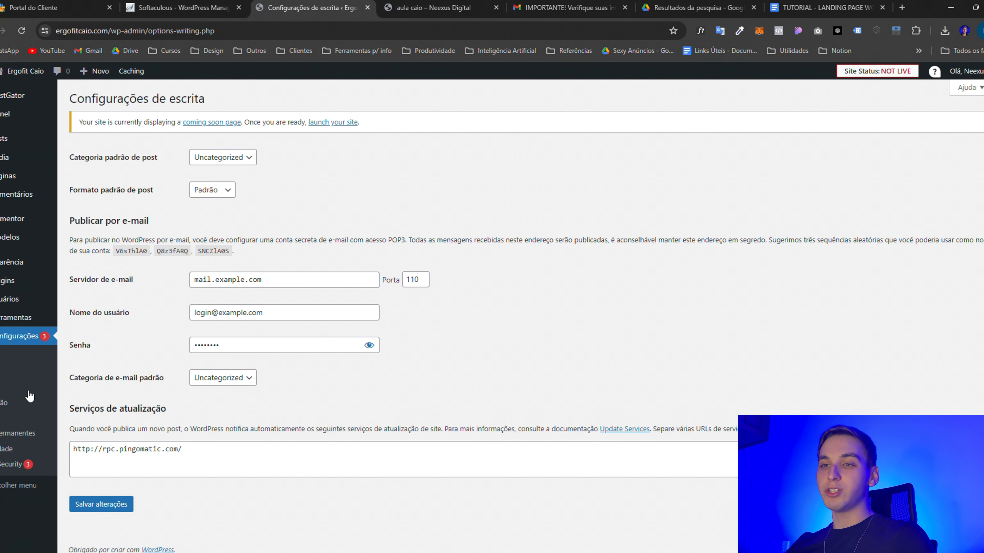
In the reading settings, try a static page as the homepage and return to showing the recent posts
{"action": "left_click", "coordinate": [29, 392]}
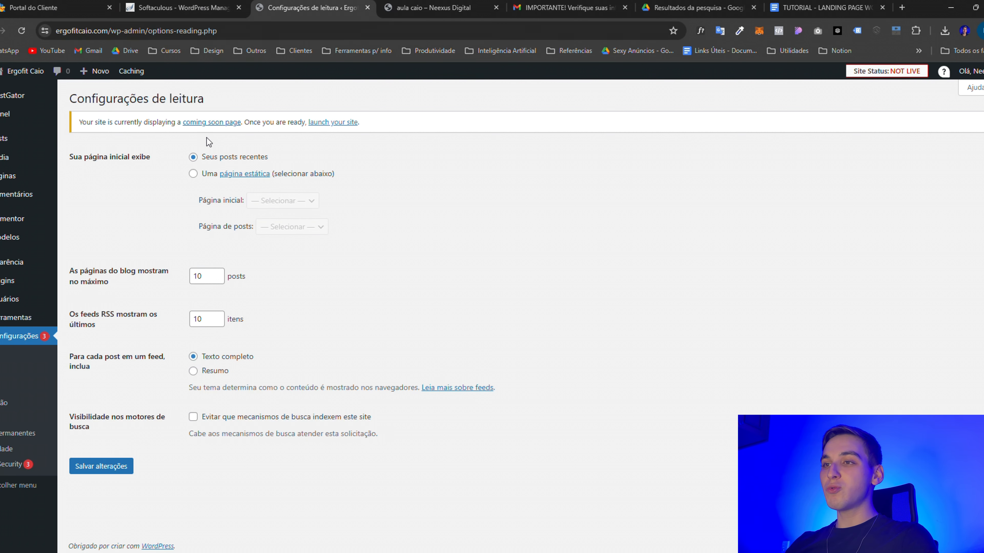
{"action": "left_click", "coordinate": [198, 175]}
{"action": "left_click", "coordinate": [263, 201]}
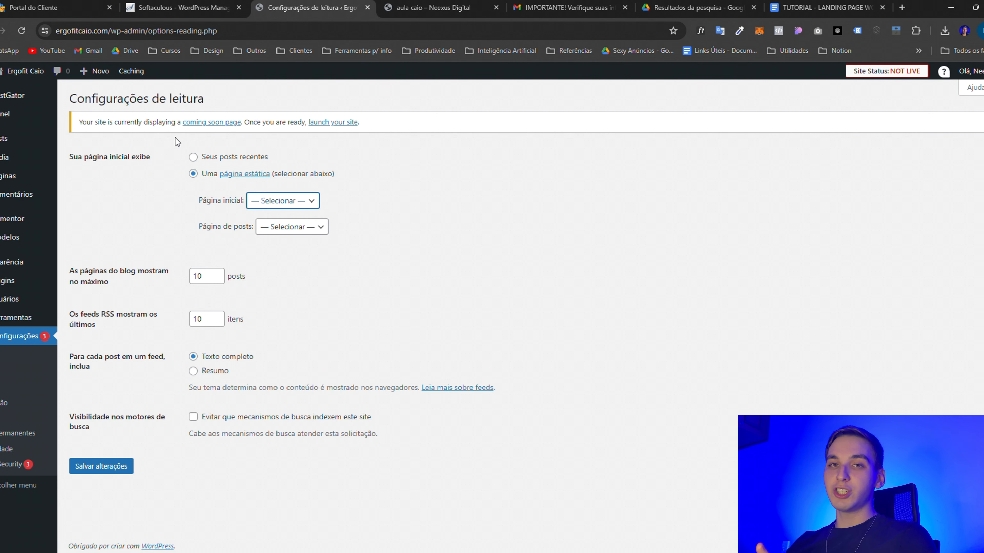
{"action": "left_click", "coordinate": [205, 159]}
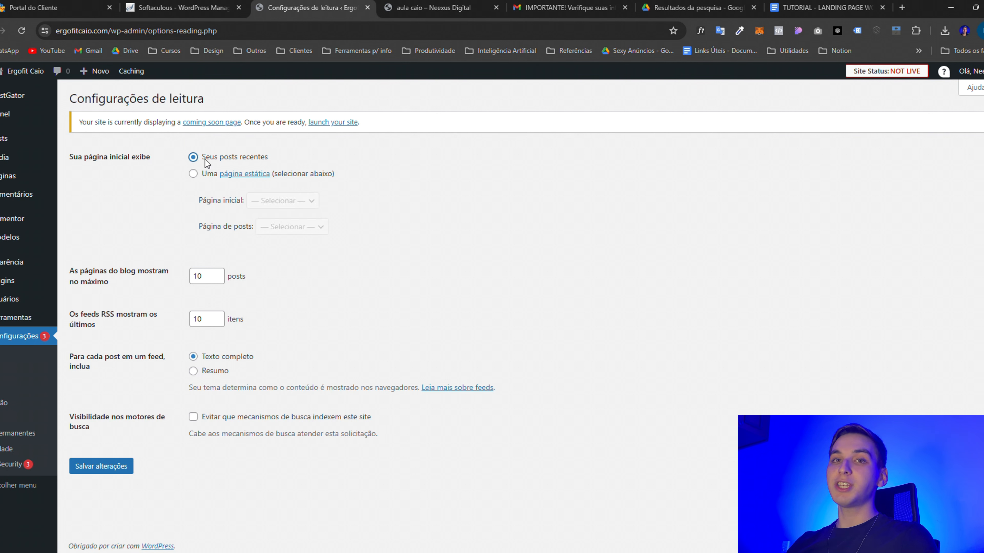
Glance at the media settings, and save the permalink structure as "Nome do post"
{"action": "left_click", "coordinate": [11, 404]}
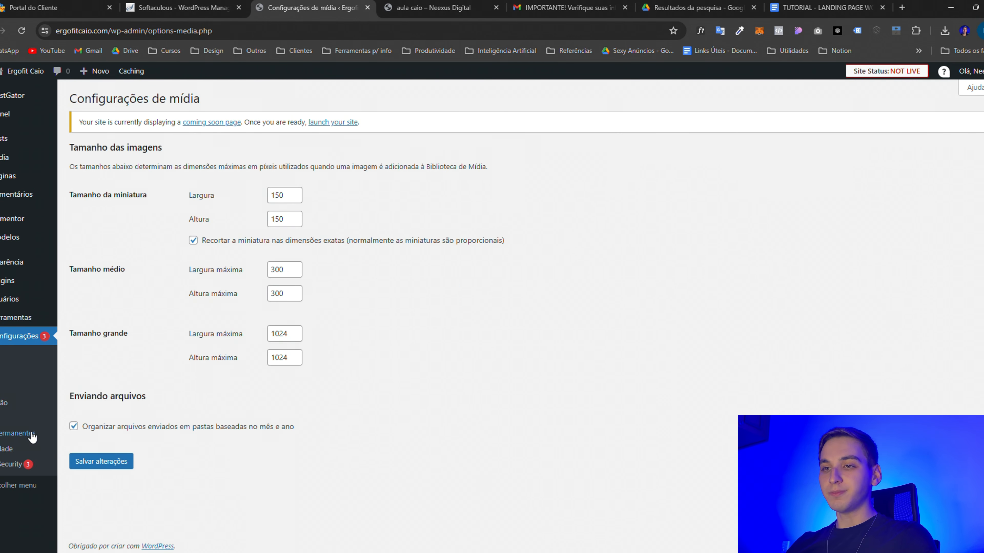
{"action": "left_click", "coordinate": [33, 435]}
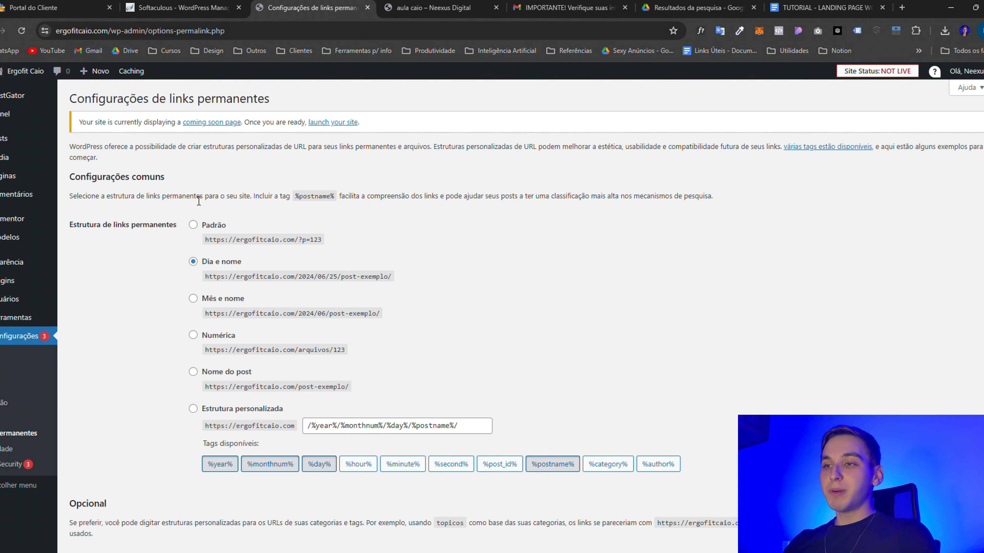
{"action": "left_click", "coordinate": [193, 372]}
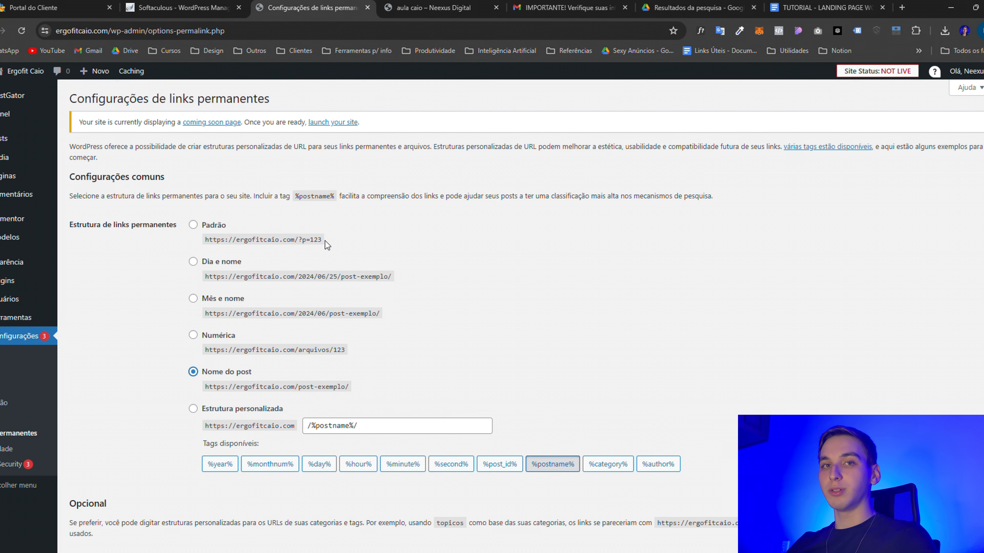
{"action": "scroll", "coordinate": [325, 242], "scroll_direction": "down", "scroll_amount": 3}
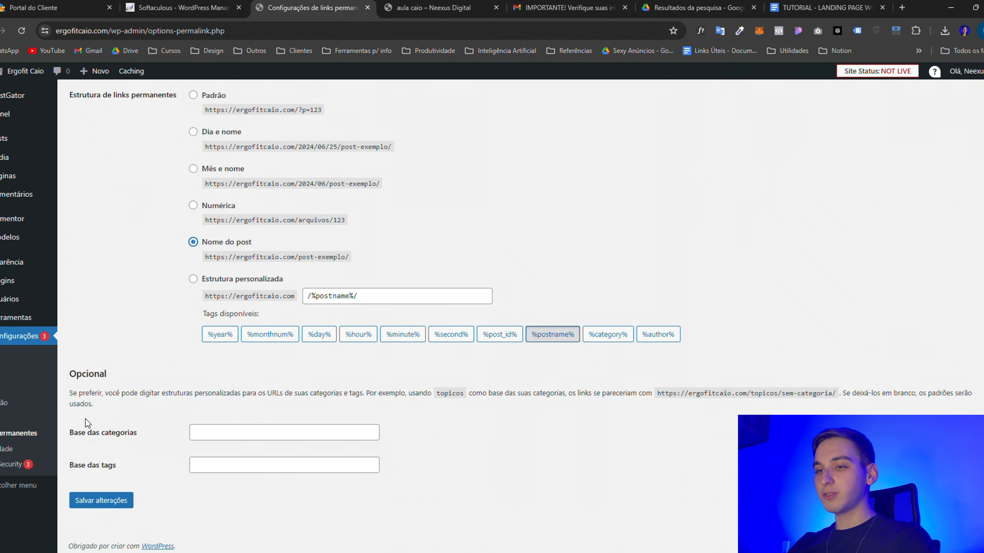
{"action": "left_click", "coordinate": [105, 500]}
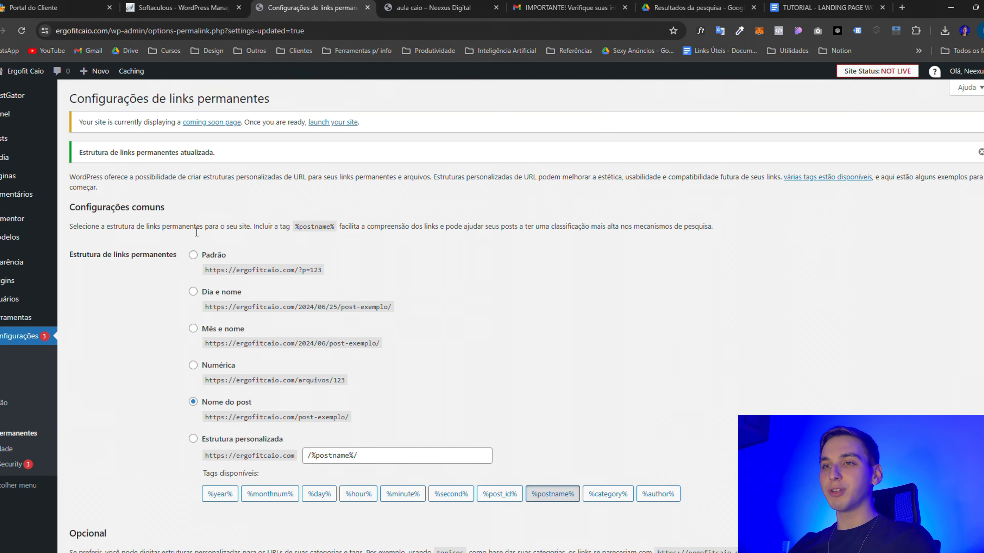
Open Elementor's feature settings and set the Elementos aninhados experiment to Ativo
{"action": "left_click", "coordinate": [78, 236]}
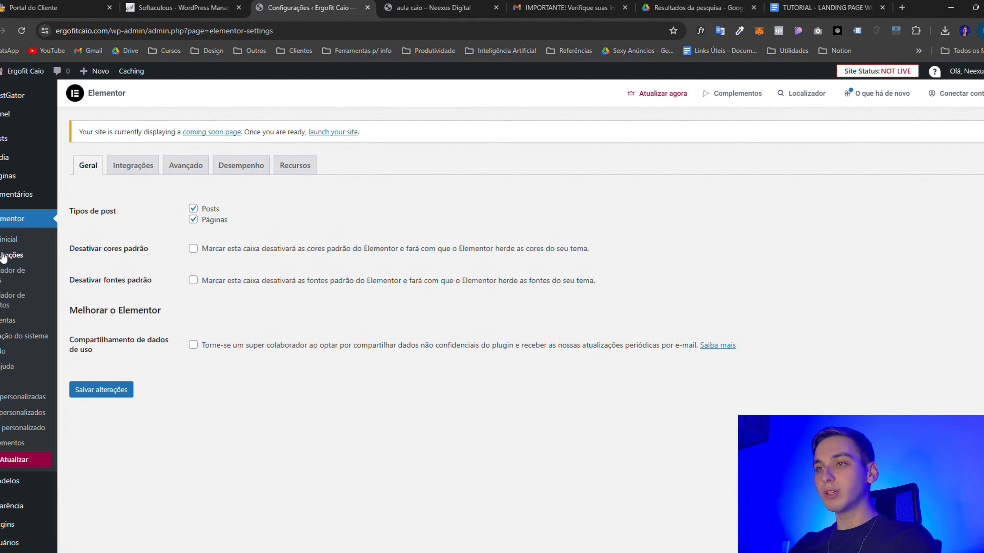
{"action": "left_click", "coordinate": [286, 166]}
{"action": "scroll", "coordinate": [292, 212], "scroll_direction": "down", "scroll_amount": 3}
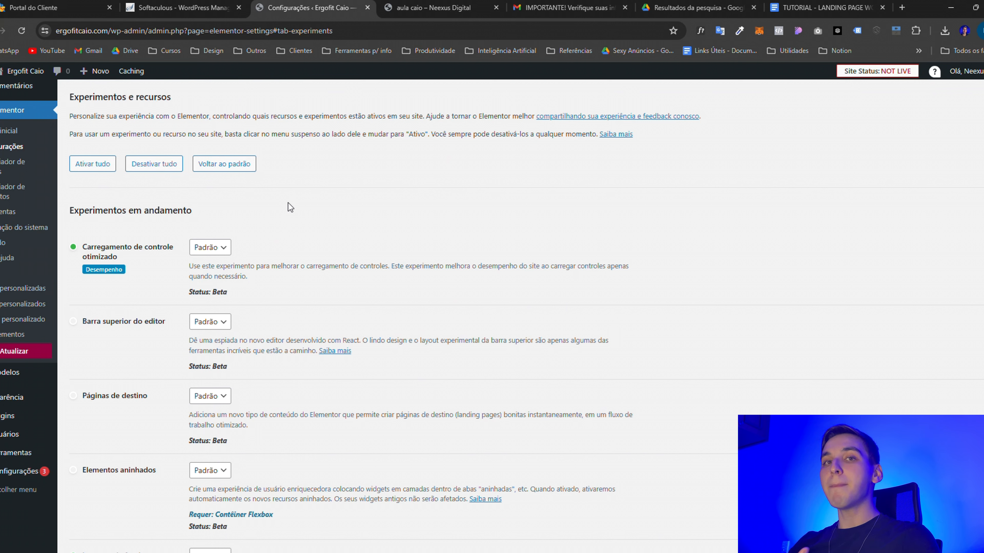
{"action": "scroll", "coordinate": [288, 203], "scroll_direction": "up", "scroll_amount": 3}
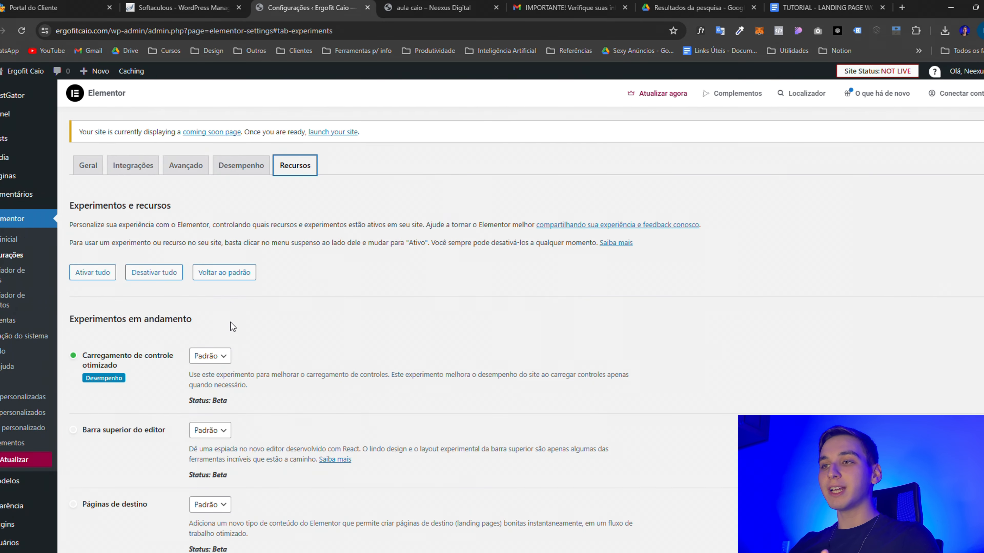
{"action": "scroll", "coordinate": [231, 322], "scroll_direction": "down", "scroll_amount": 1}
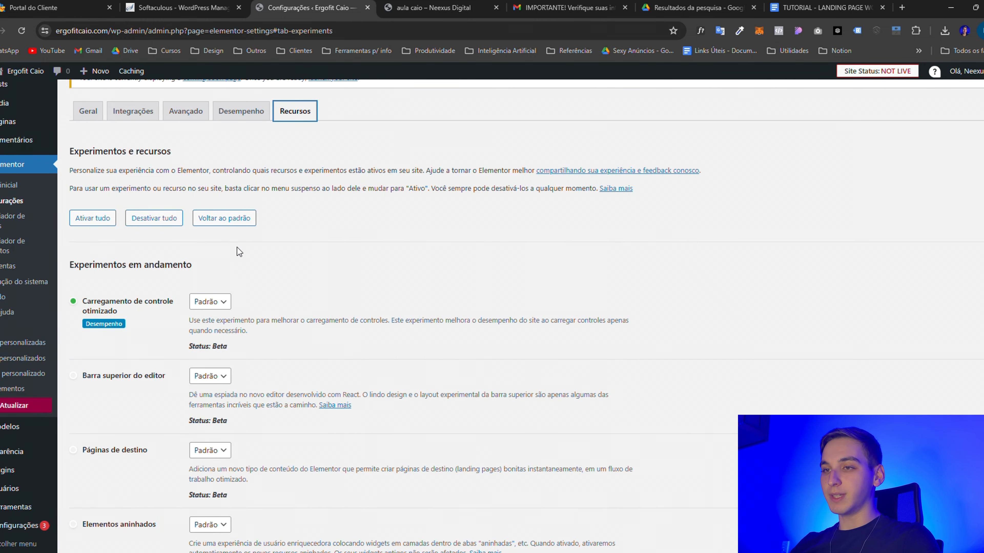
{"action": "scroll", "coordinate": [234, 232], "scroll_direction": "down", "scroll_amount": 1}
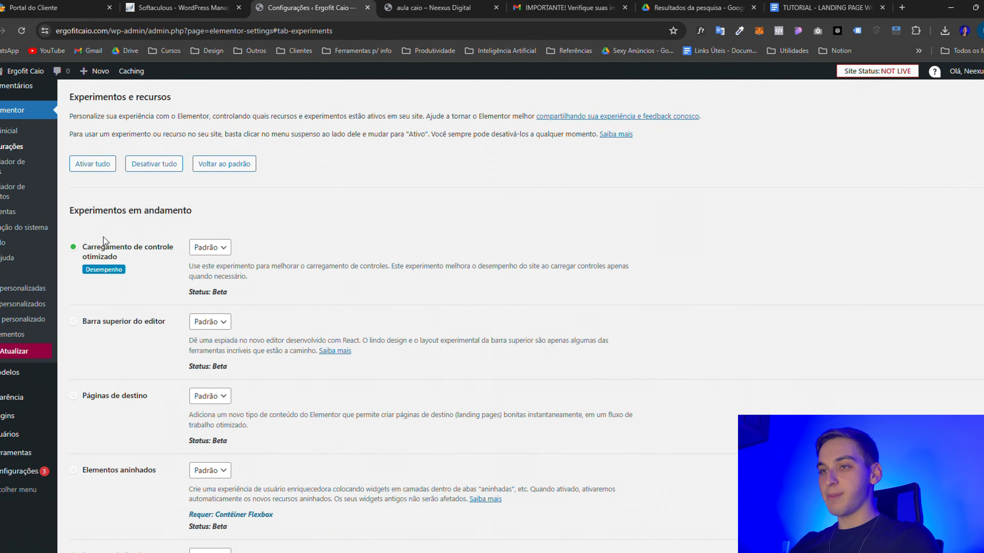
{"action": "scroll", "coordinate": [199, 225], "scroll_direction": "down", "scroll_amount": 1}
{"action": "scroll", "coordinate": [122, 269], "scroll_direction": "down", "scroll_amount": 4}
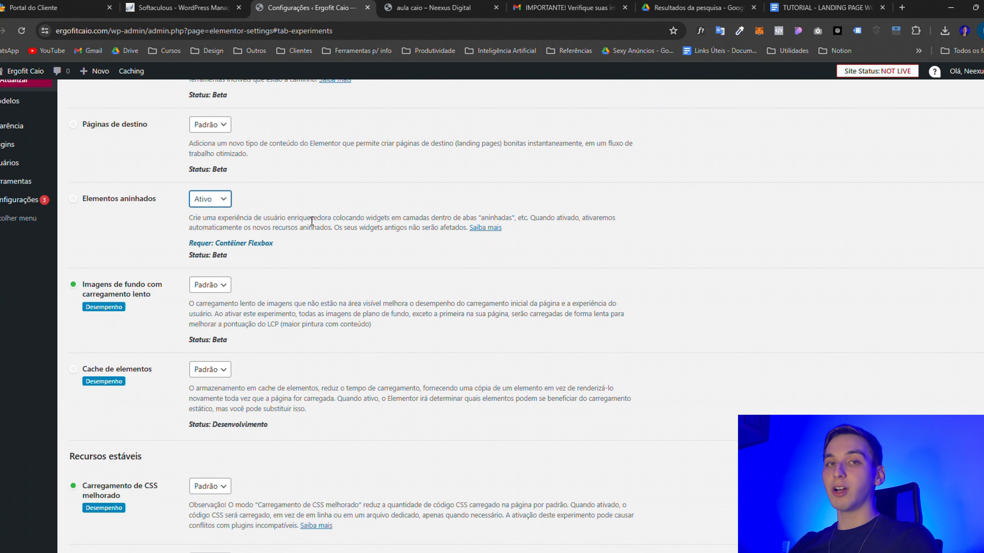
Set Elementor's Contêiner Flexbox and Contêiner de grade to Ativo and save the feature settings
{"action": "scroll", "coordinate": [153, 257], "scroll_direction": "down", "scroll_amount": 8}
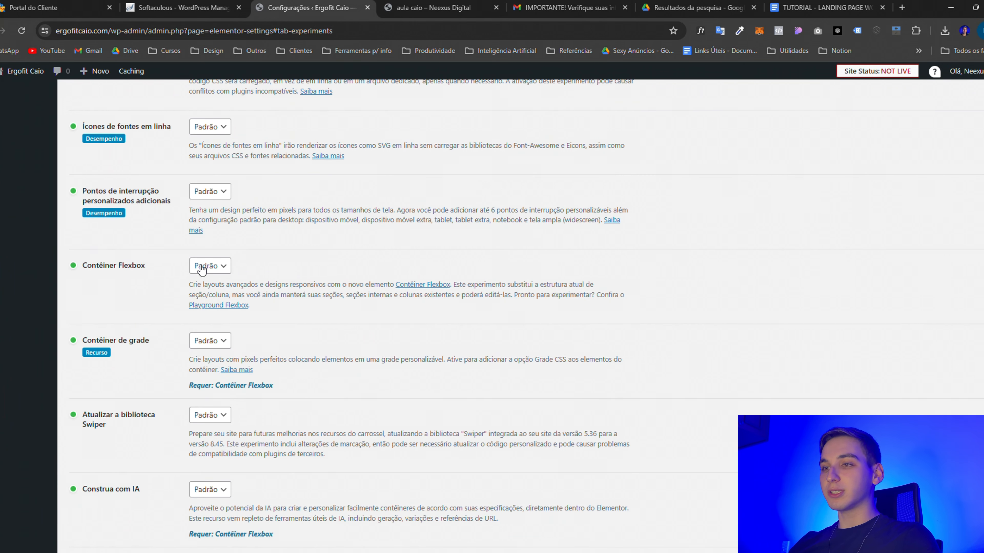
{"action": "left_click", "coordinate": [210, 290]}
{"action": "scroll", "coordinate": [203, 248], "scroll_direction": "down", "scroll_amount": 2}
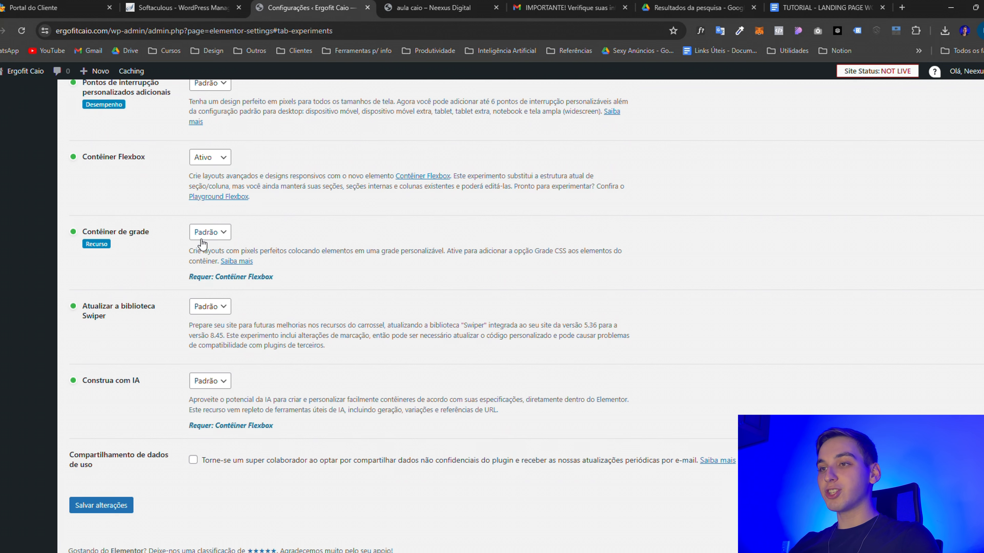
{"action": "left_click", "coordinate": [206, 261]}
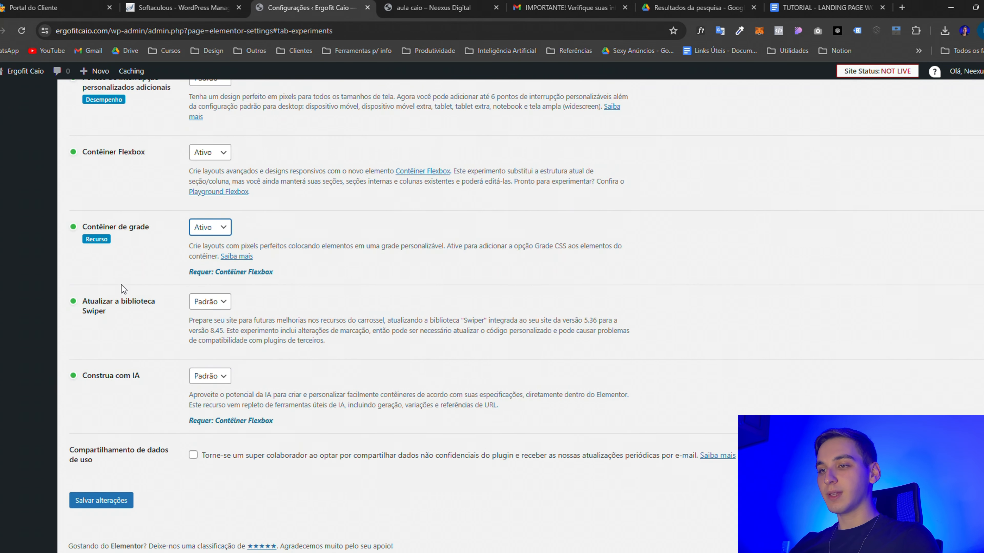
{"action": "left_click", "coordinate": [100, 501]}
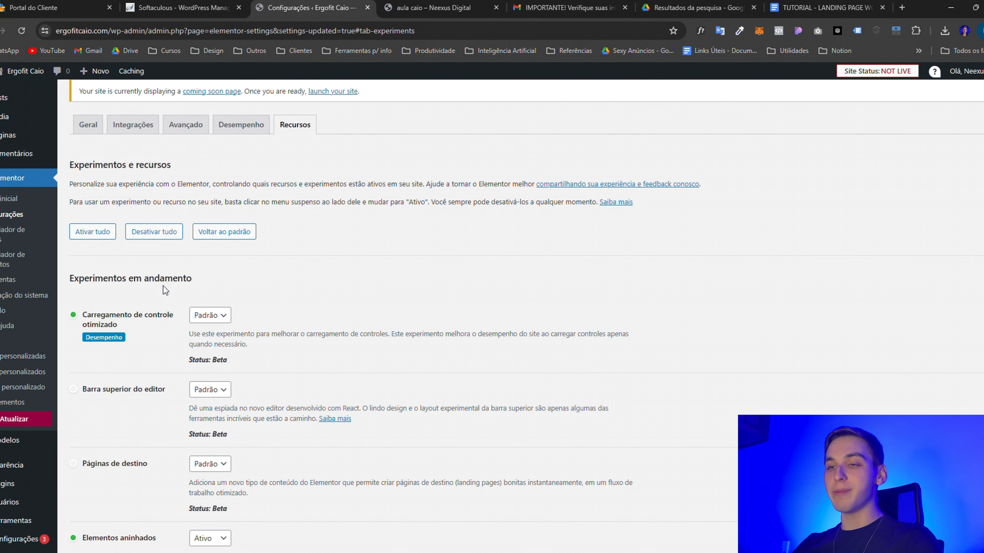
Upload the plugin file pro-elements (1).zip to the site, install it and activate it
{"action": "left_click", "coordinate": [8, 485]}
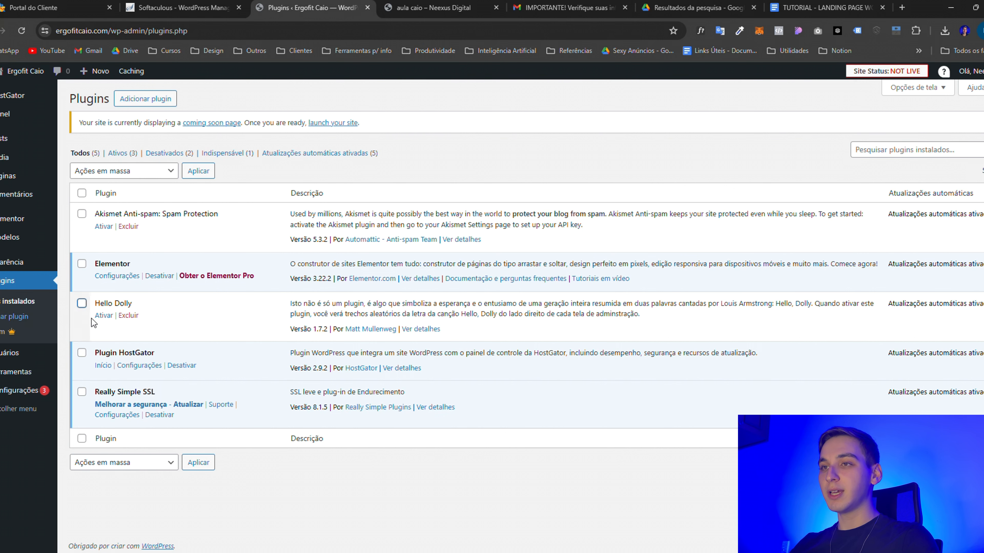
{"action": "left_click", "coordinate": [149, 106]}
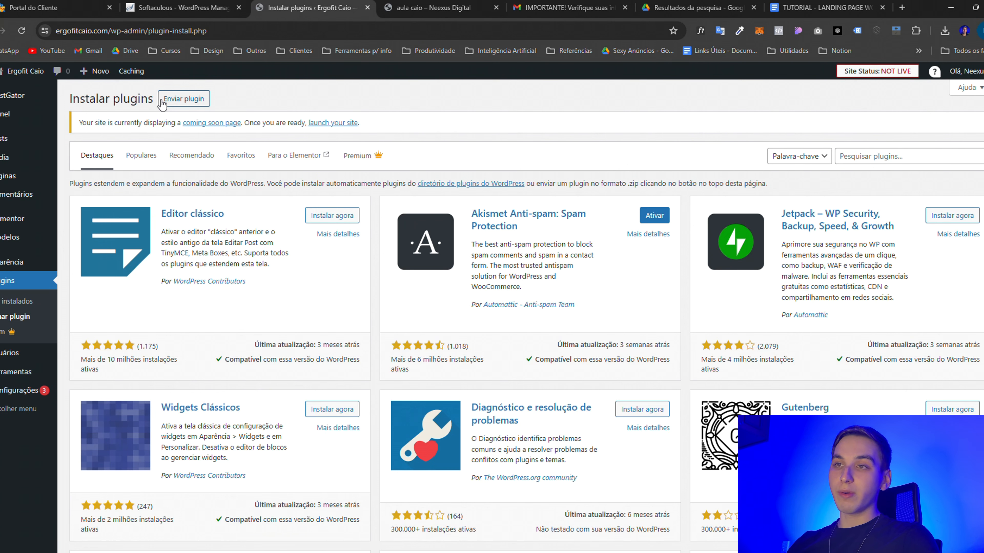
{"action": "left_click", "coordinate": [181, 100]}
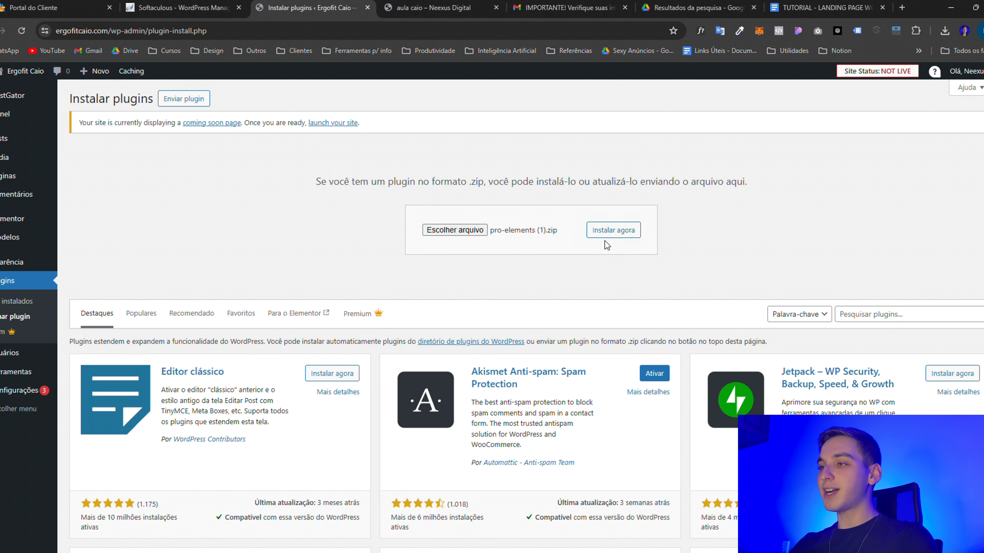
{"action": "left_click", "coordinate": [618, 233]}
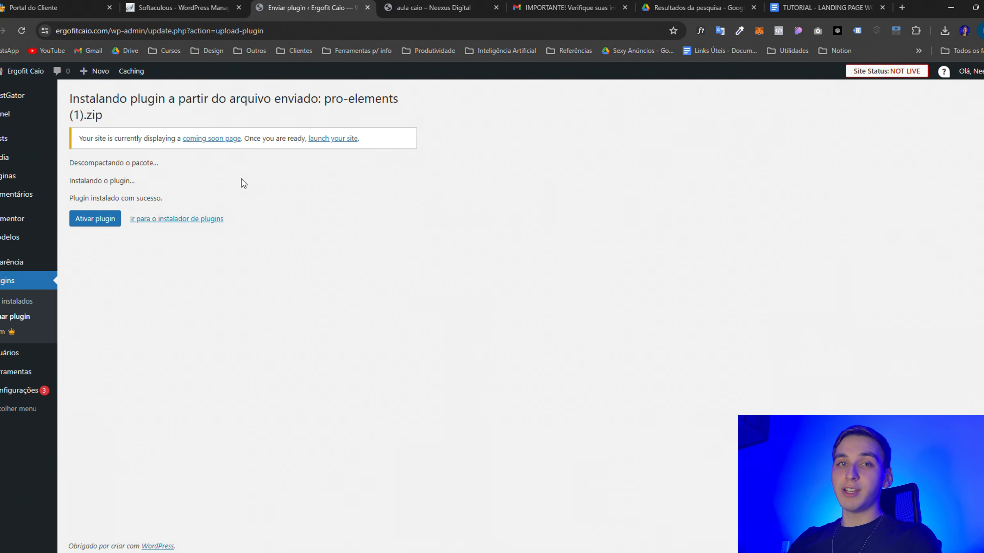
{"action": "left_click", "coordinate": [95, 220]}
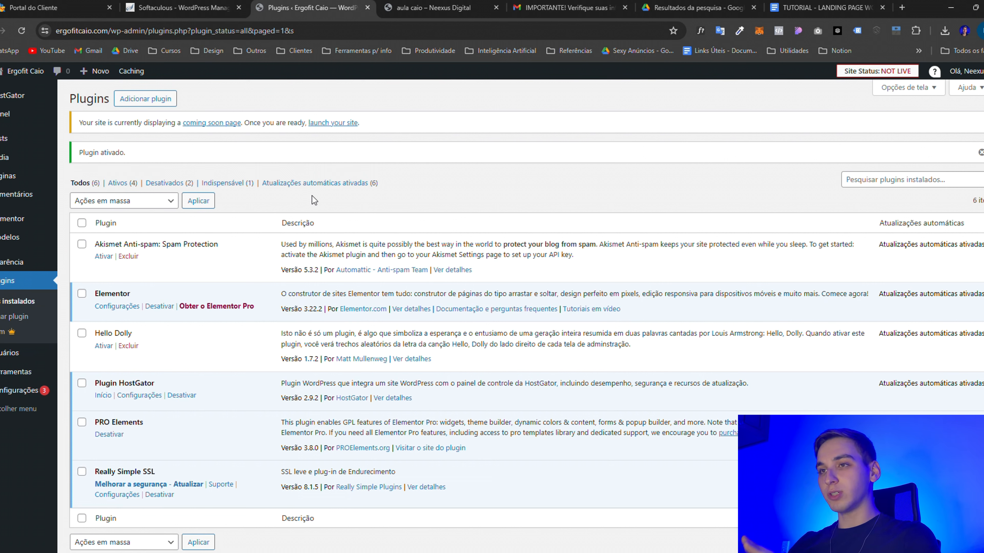
Delete the inactive Akismet Anti-spam and Hello Dolly plugins from the installed plugins
{"action": "left_click", "coordinate": [129, 256]}
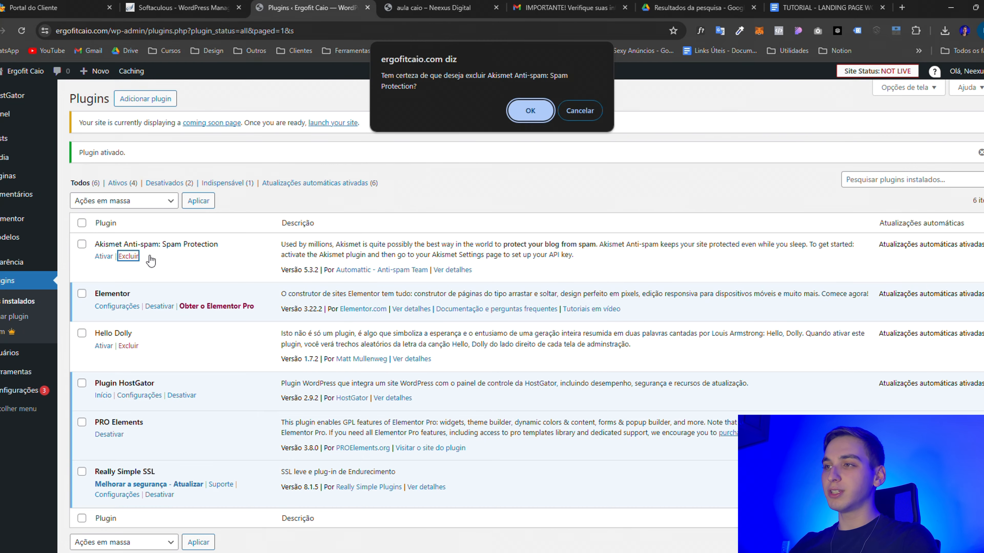
{"action": "left_click", "coordinate": [537, 110]}
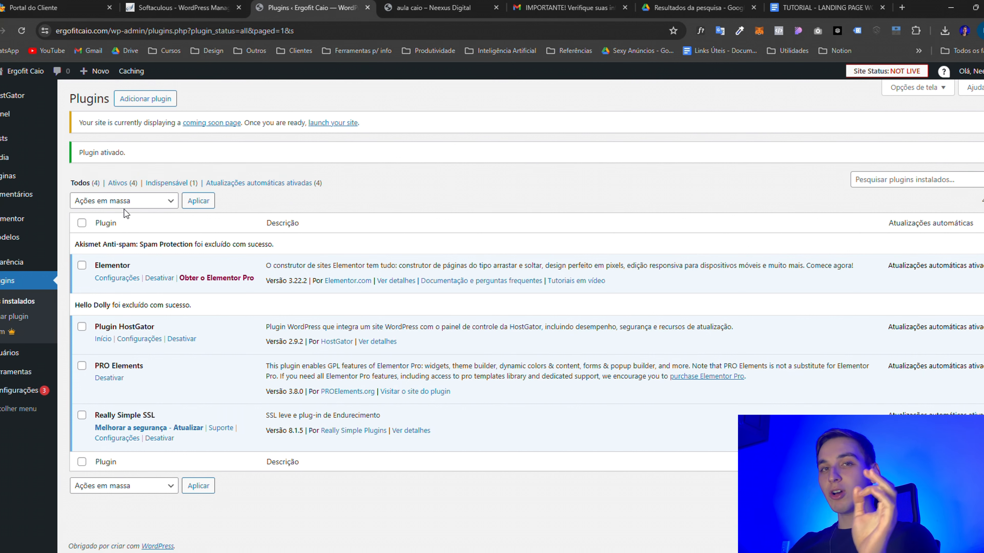
Search the theme directory for "hello elementor", and install and activate the Hello Elementor theme
{"action": "mouse_move", "coordinate": [12, 263]}
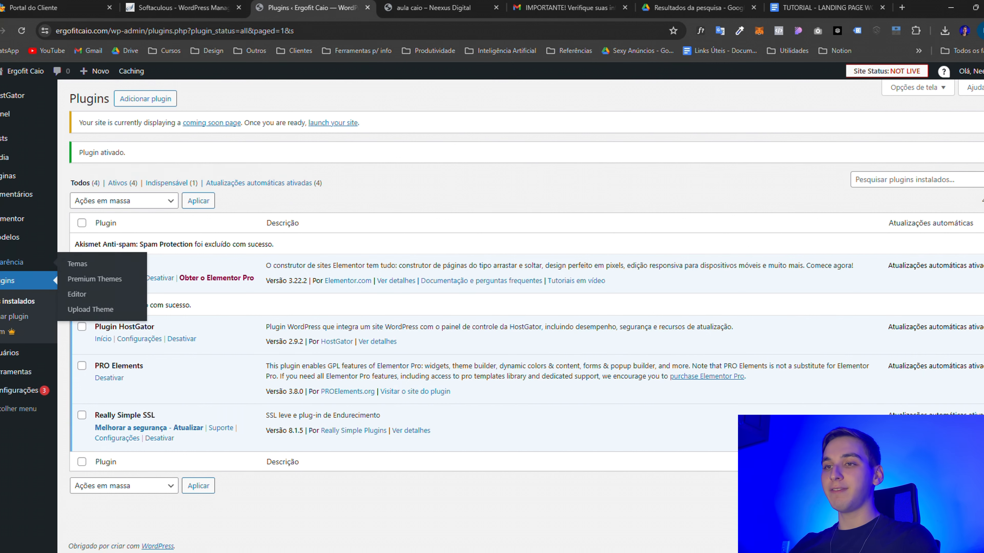
{"action": "left_click", "coordinate": [97, 264]}
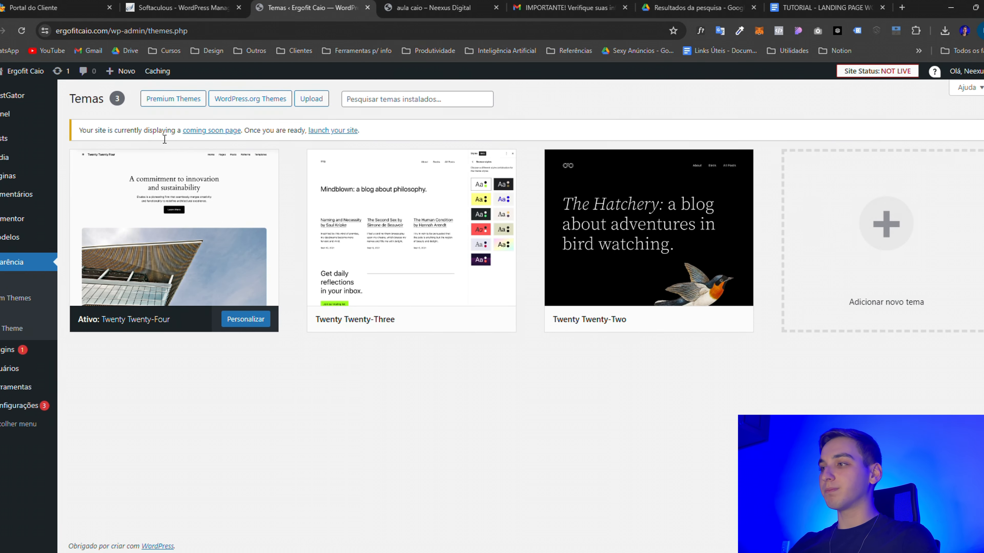
{"action": "left_click", "coordinate": [898, 257]}
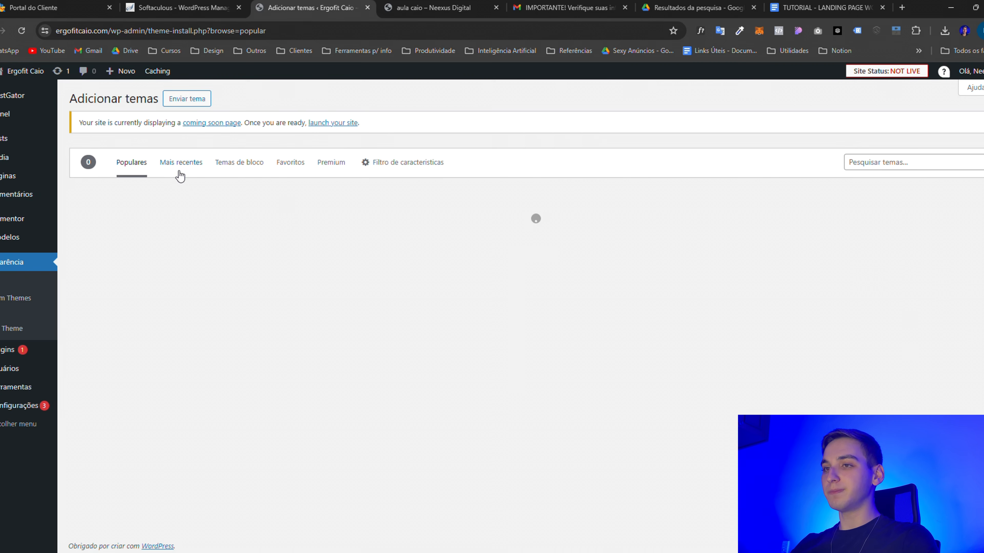
{"action": "left_click", "coordinate": [867, 169]}
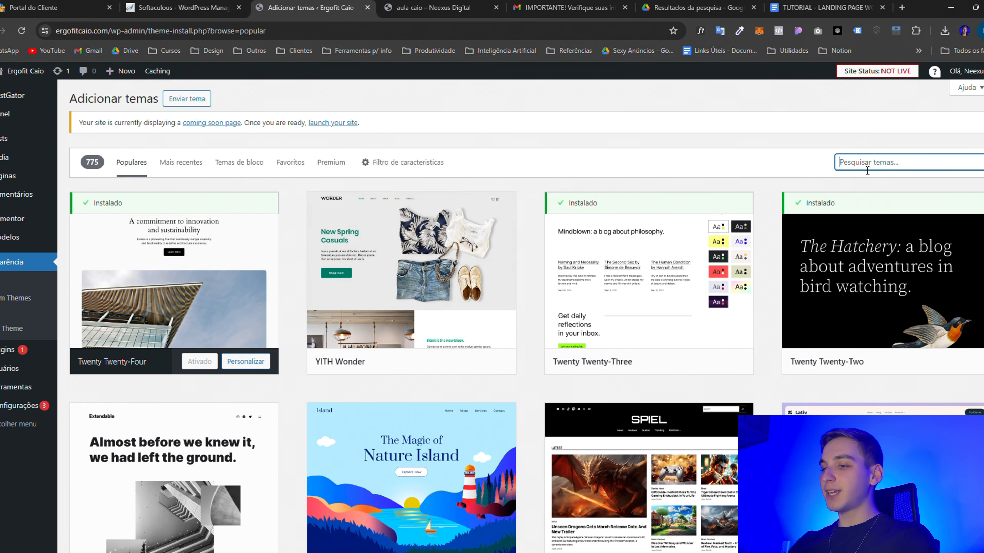
{"action": "type", "text": "hello elem"}
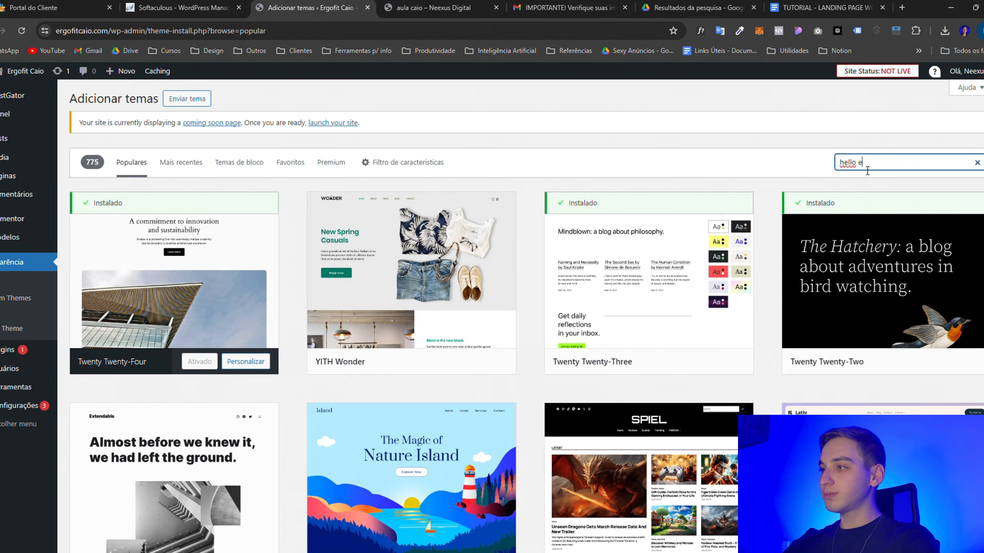
{"action": "type", "text": "entor"}
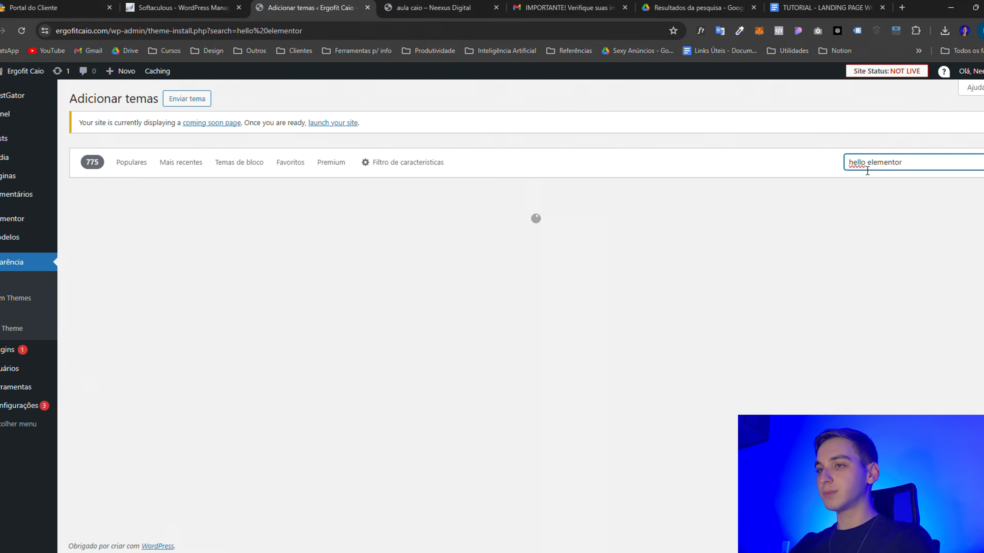
{"action": "mouse_move", "coordinate": [177, 296]}
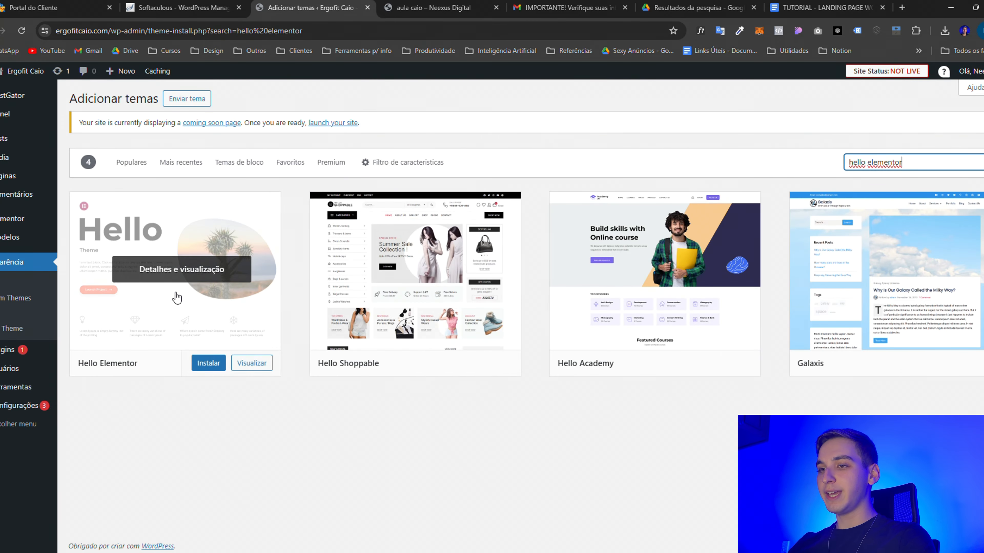
{"action": "left_click", "coordinate": [207, 363]}
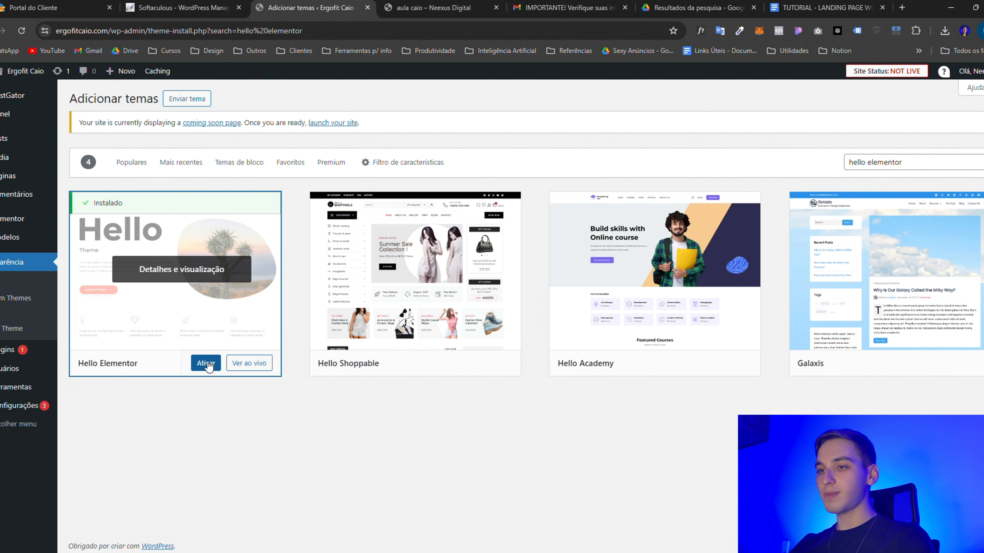
{"action": "left_click", "coordinate": [205, 363]}
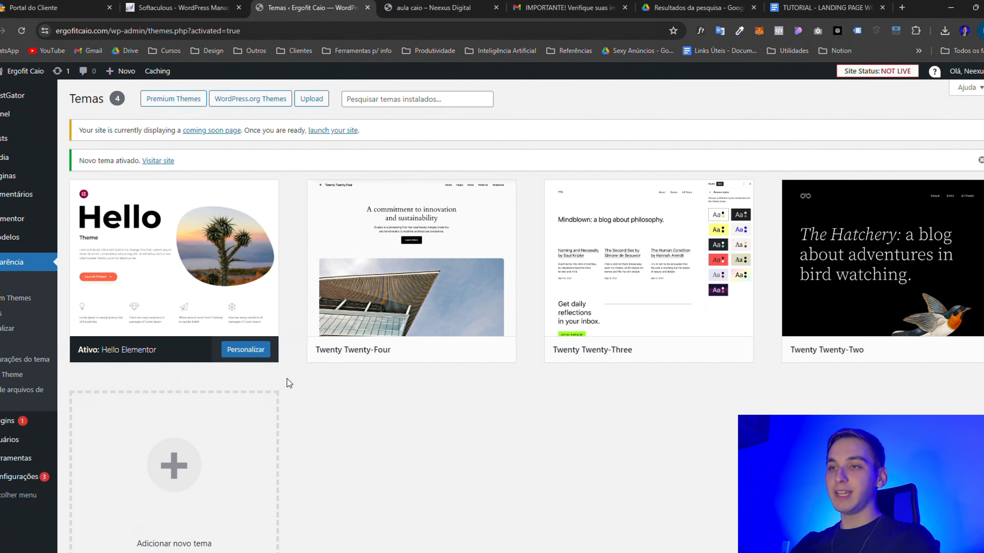
Glance at the reference Ergofit landing page, and move the Privacy Policy and Sample Page pages to the trash
{"action": "key", "text": "ctrl+Tab"}
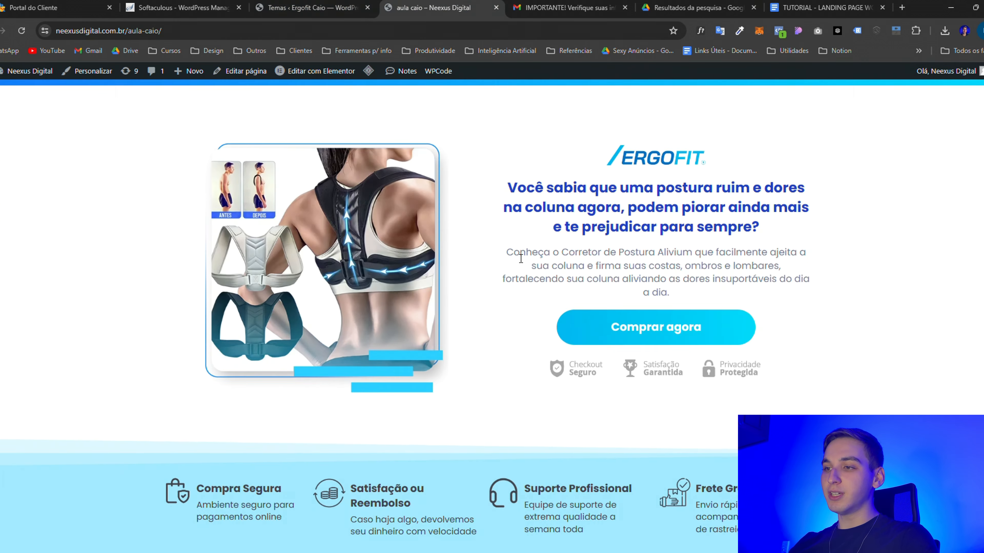
{"action": "scroll", "coordinate": [521, 259], "scroll_direction": "down", "scroll_amount": 5}
{"action": "scroll", "coordinate": [520, 259], "scroll_direction": "down", "scroll_amount": 15}
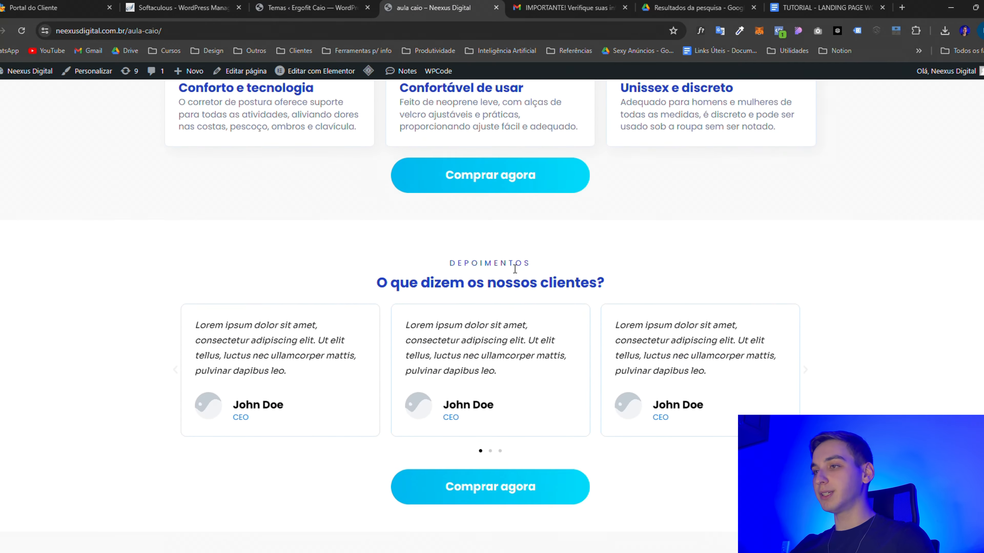
{"action": "key", "text": "ctrl+shift+Tab"}
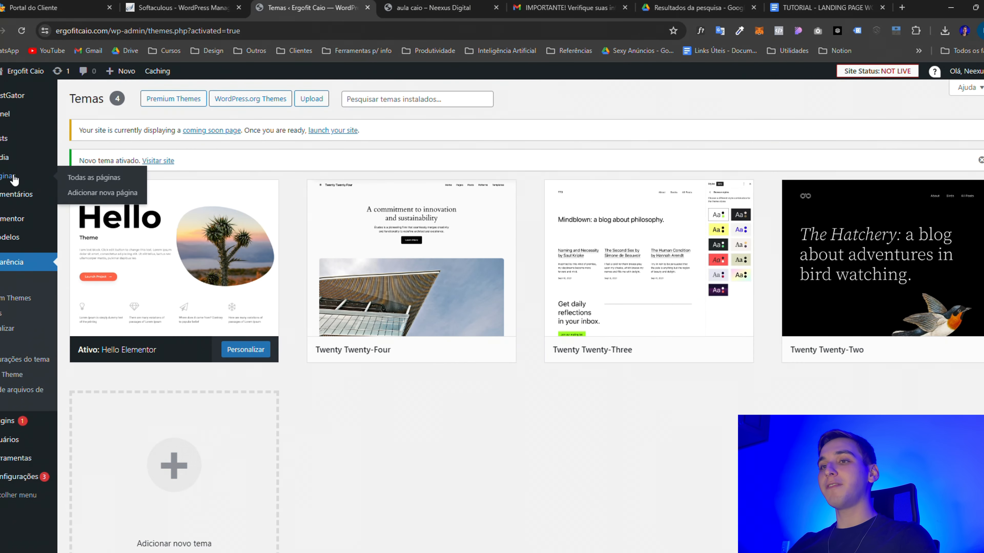
{"action": "left_click", "coordinate": [15, 177]}
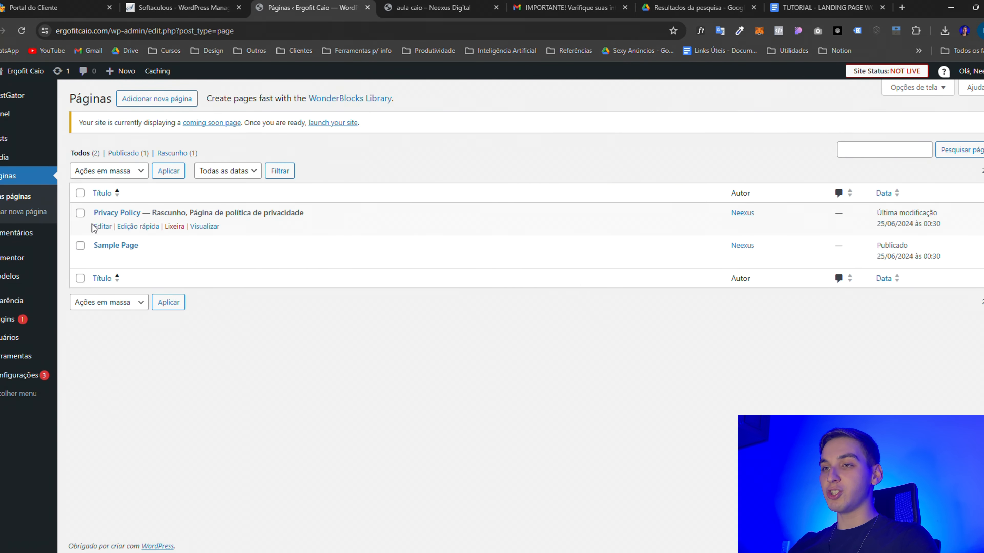
{"action": "left_click", "coordinate": [81, 193]}
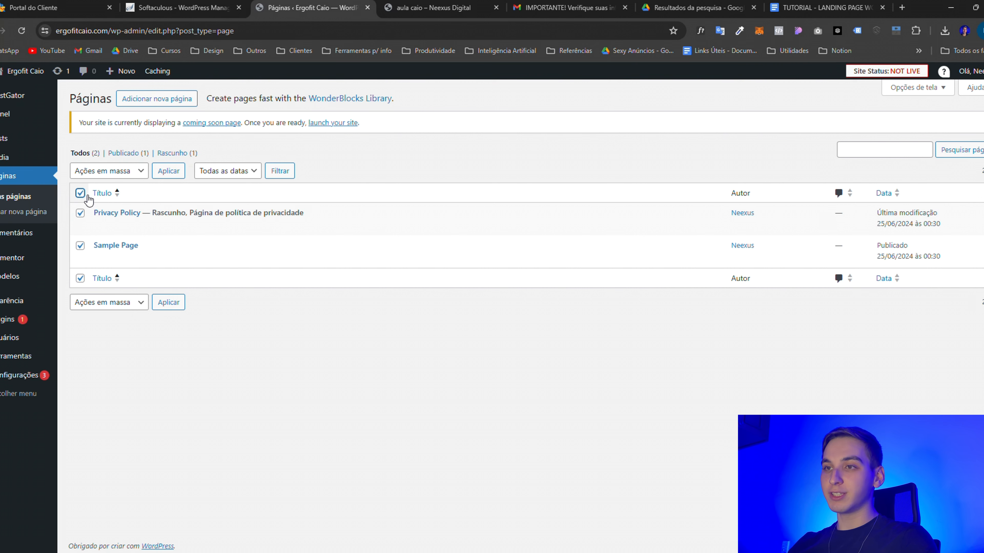
{"action": "left_click", "coordinate": [108, 181]}
{"action": "left_click", "coordinate": [111, 212]}
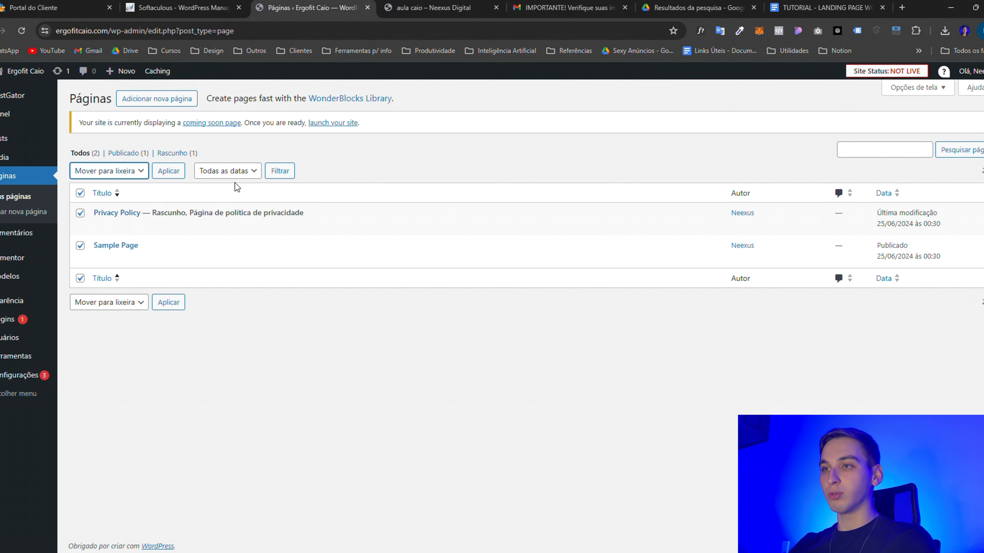
{"action": "left_click", "coordinate": [168, 170]}
Create a new page with the Tela do Elementor template and title it "ergofit"
{"action": "left_click", "coordinate": [156, 98]}
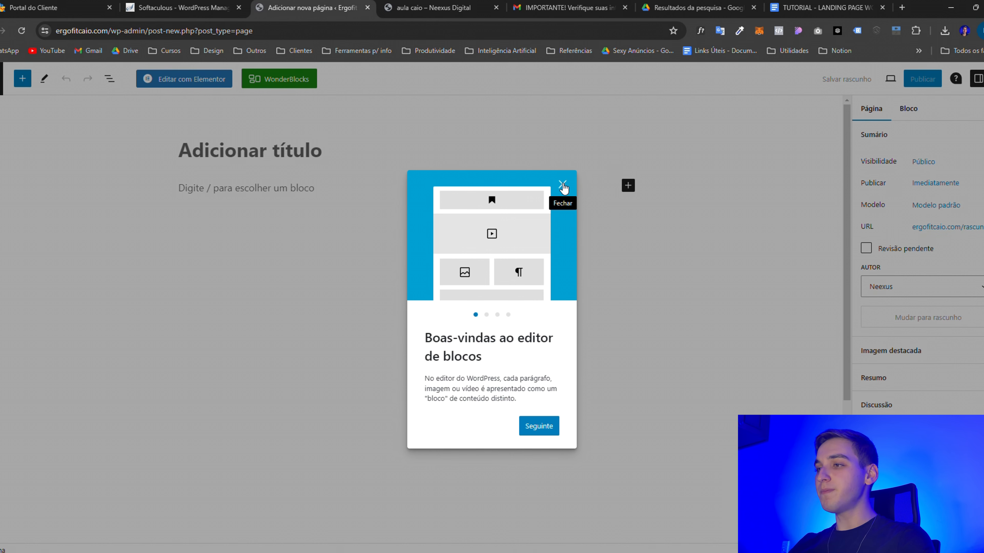
{"action": "left_click", "coordinate": [562, 185]}
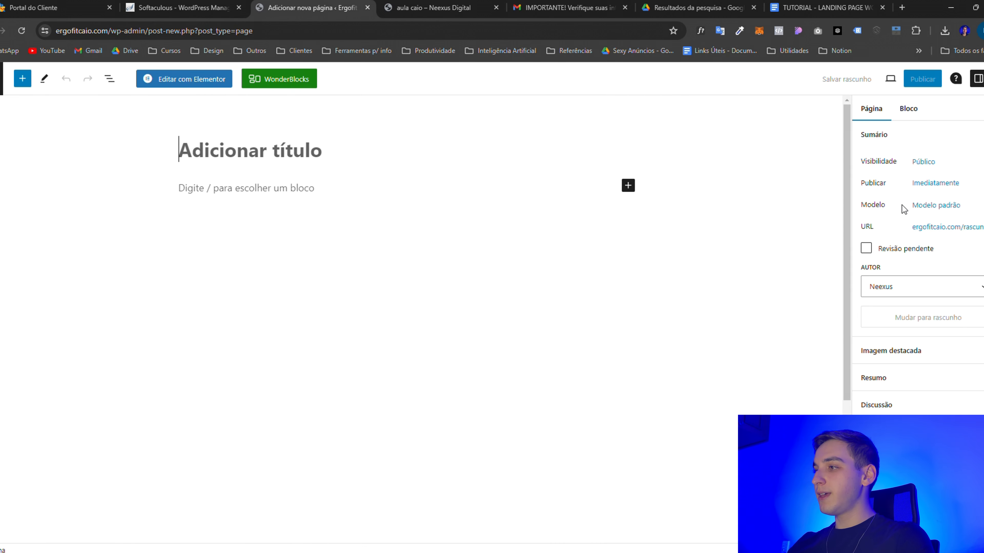
{"action": "left_click", "coordinate": [935, 205]}
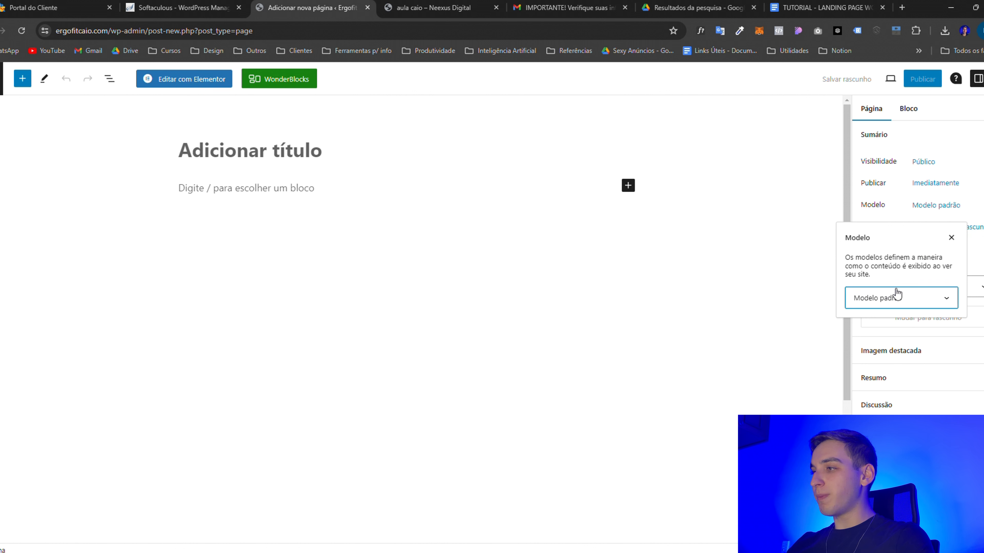
{"action": "left_click", "coordinate": [883, 324]}
{"action": "left_click", "coordinate": [256, 163]}
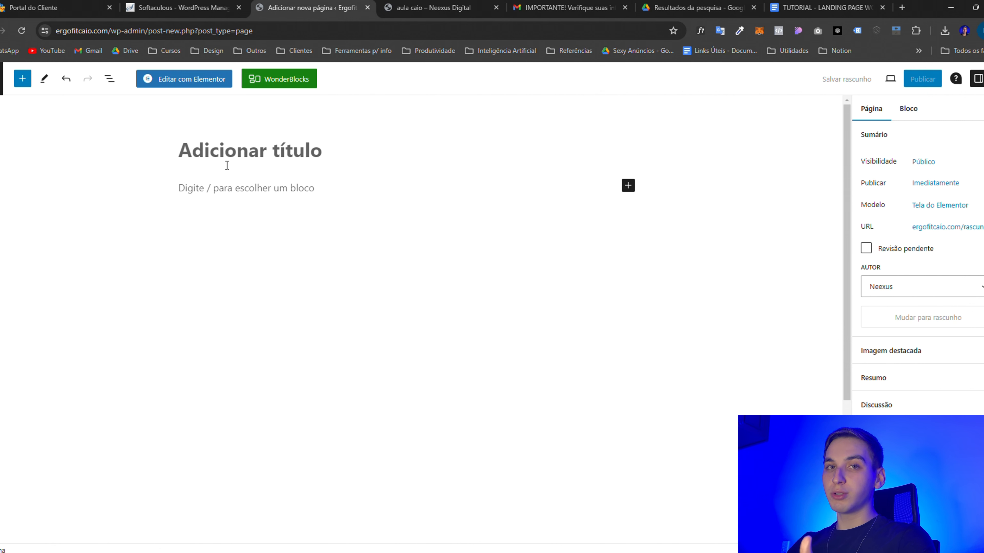
{"action": "type", "text": "er"}
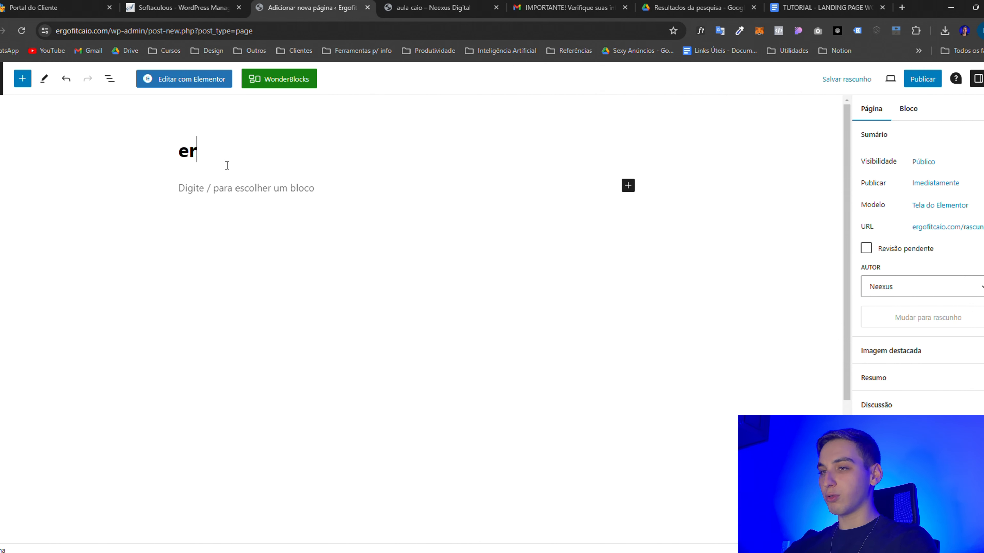
{"action": "type", "text": "gofit"}
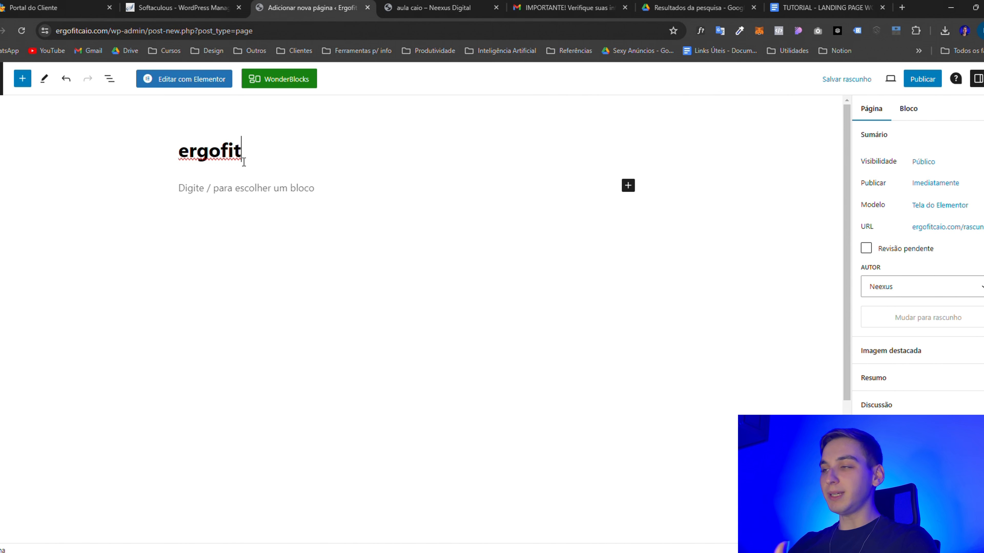
Set the ergofit page's permalink to "pagina" and publish the page
{"action": "left_click", "coordinate": [916, 227]}
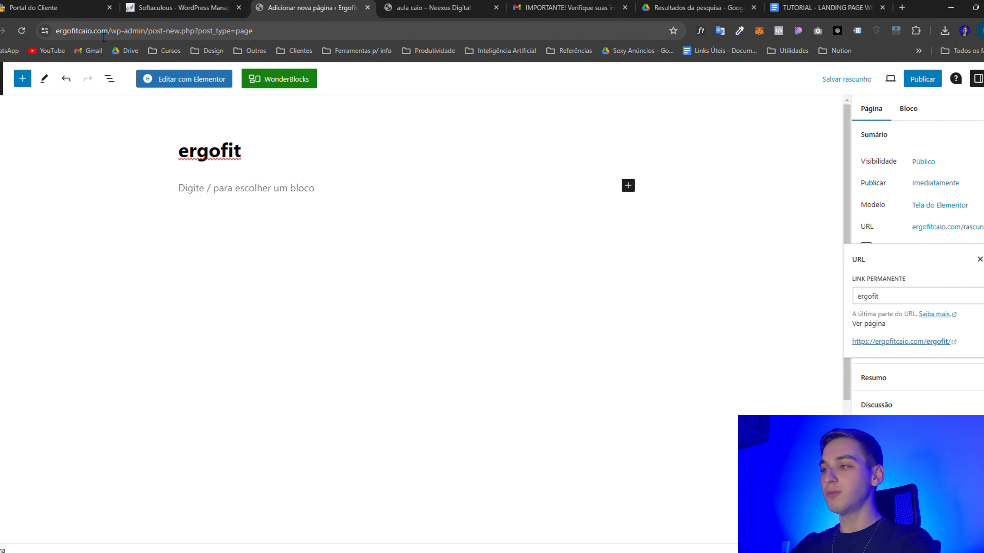
{"action": "left_click", "coordinate": [875, 298]}
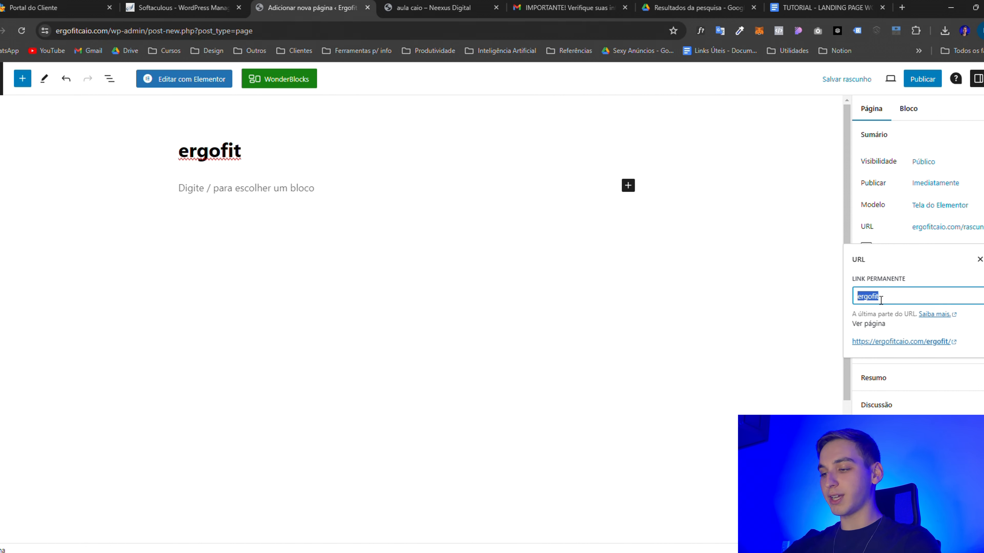
{"action": "type", "text": "pagina"}
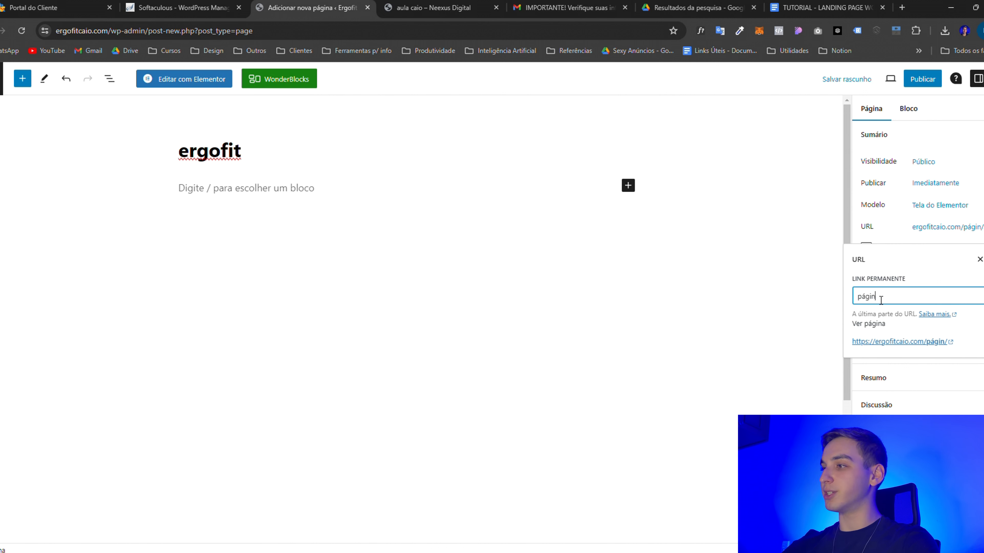
{"action": "left_click", "coordinate": [883, 244]}
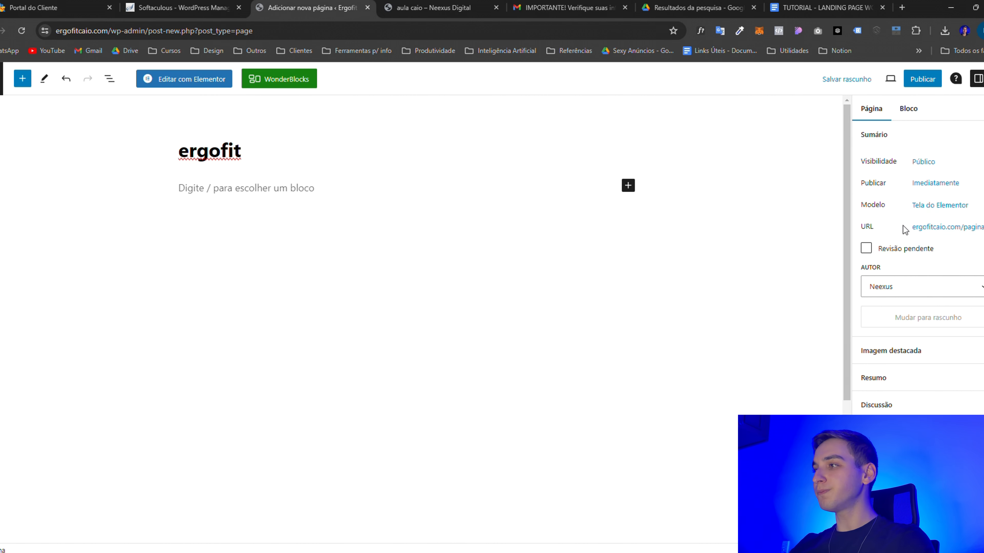
{"action": "left_click", "coordinate": [921, 79]}
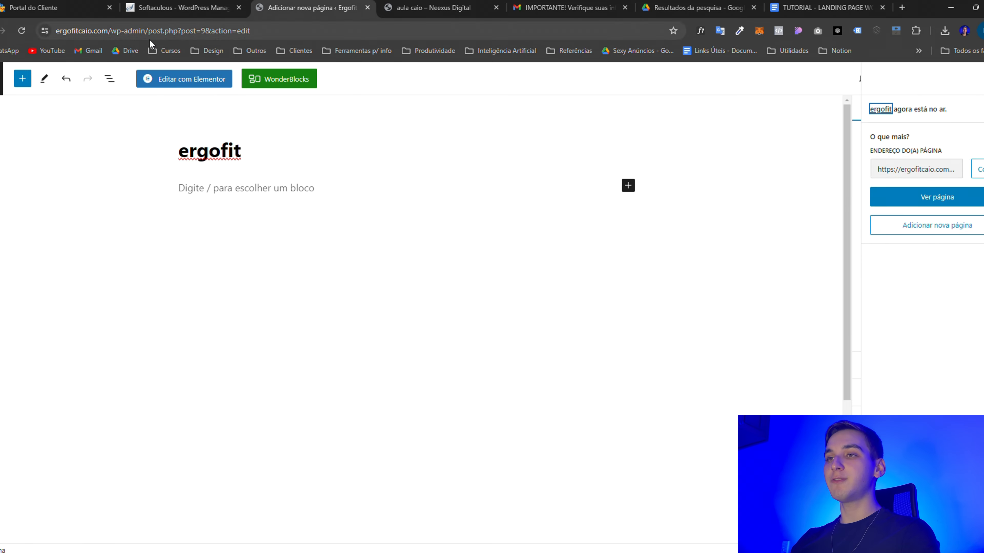
Open the ergofit page in the Elementor editor and bring up the site's global color settings
{"action": "left_click", "coordinate": [171, 85]}
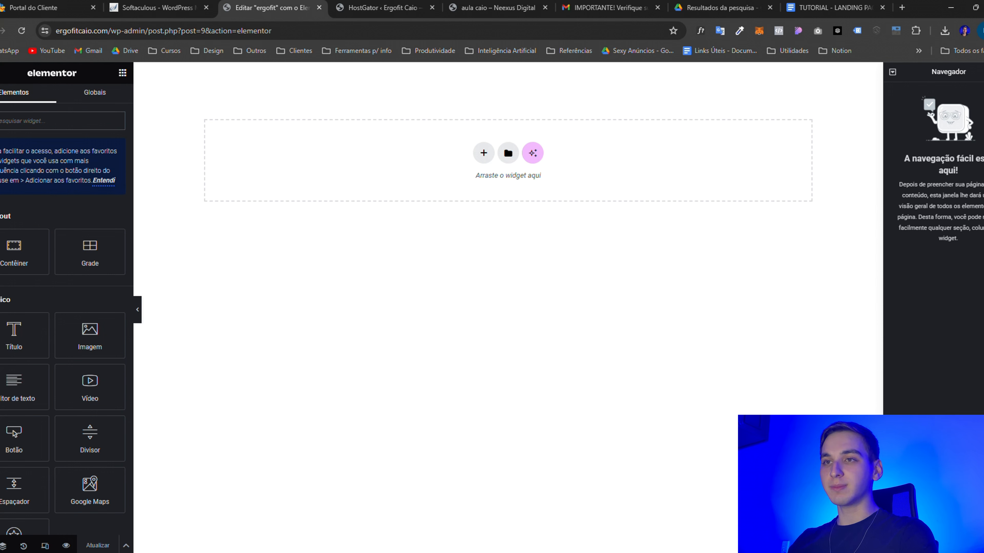
{"action": "left_click", "coordinate": [0, 73]}
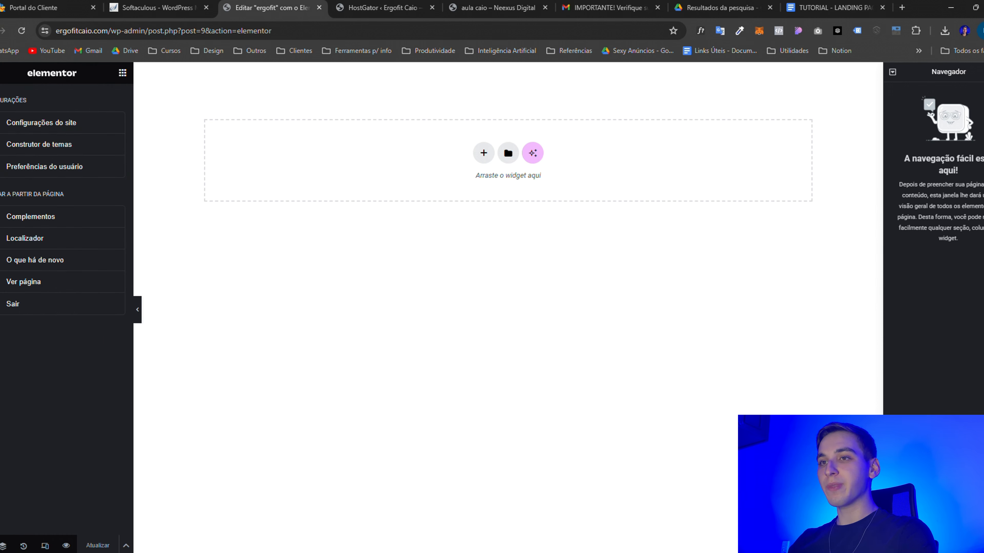
{"action": "left_click", "coordinate": [51, 124]}
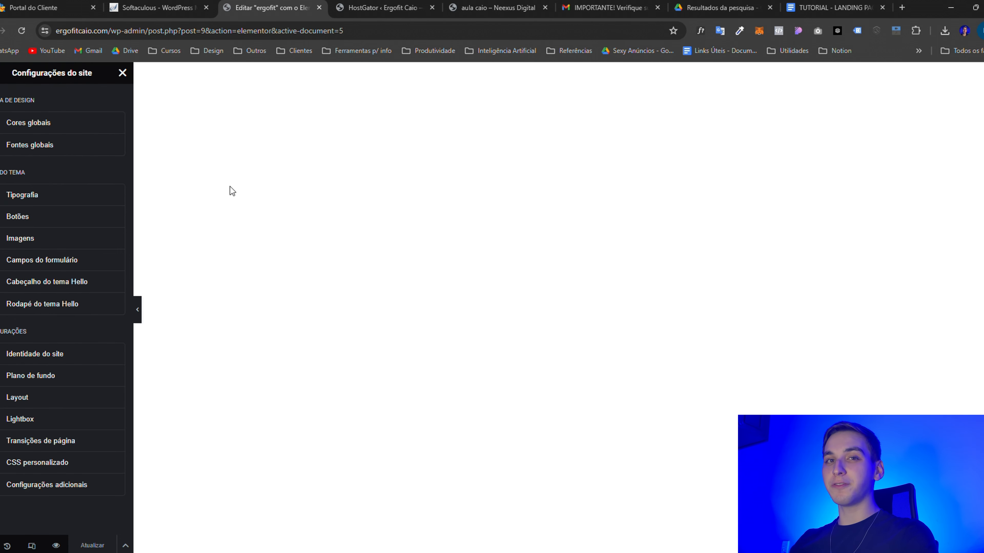
{"action": "left_click", "coordinate": [104, 122]}
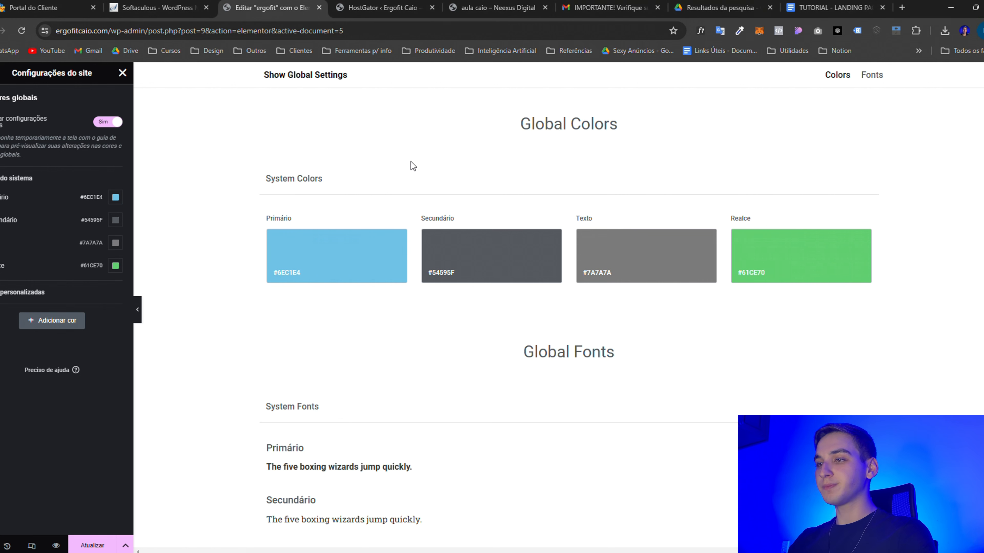
Set the Primário system color to #737B97
{"action": "left_click", "coordinate": [293, 258]}
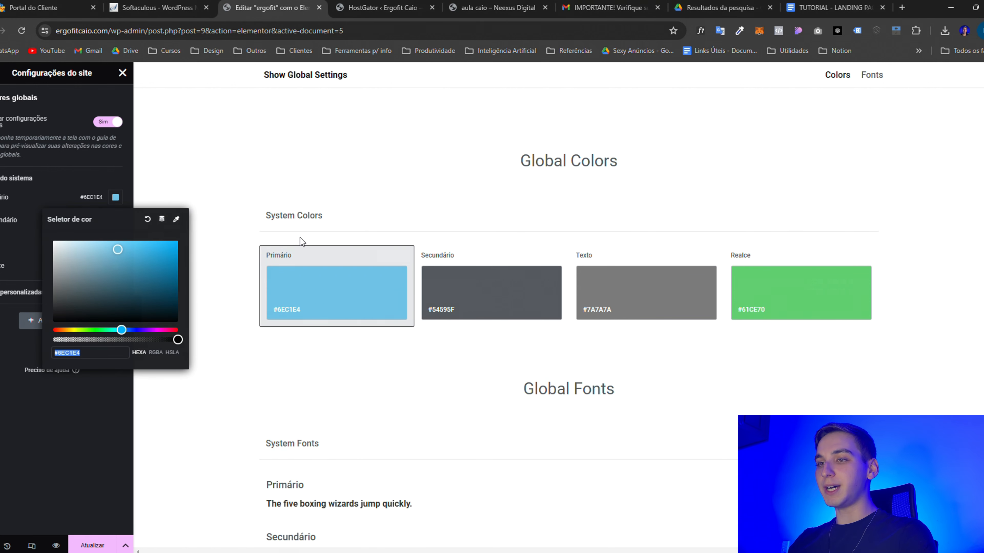
{"action": "type", "text": "#737B97"}
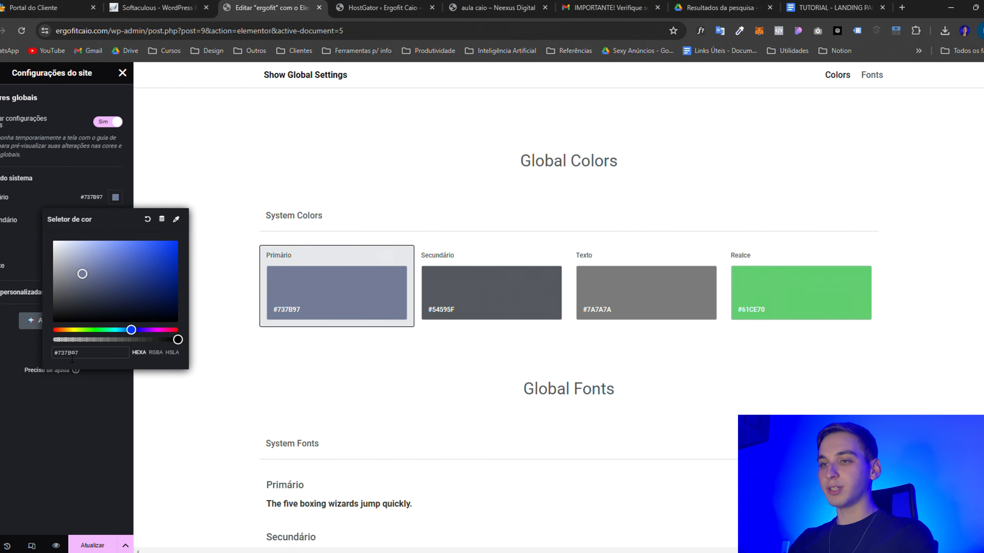
{"action": "left_click", "coordinate": [98, 402]}
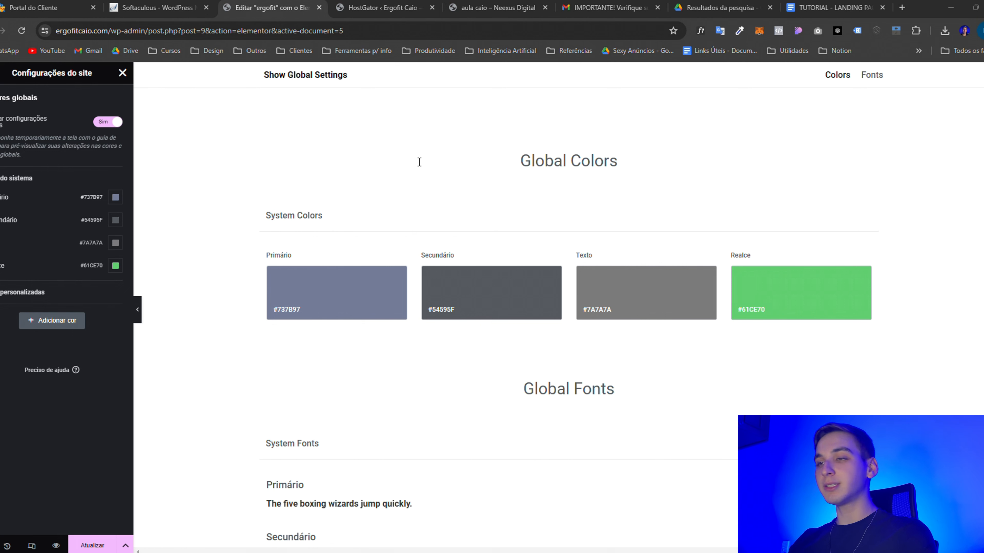
Set the Primário system color to #1D41C7 and the Secundário color to #40D0FF
{"action": "left_click", "coordinate": [388, 267]}
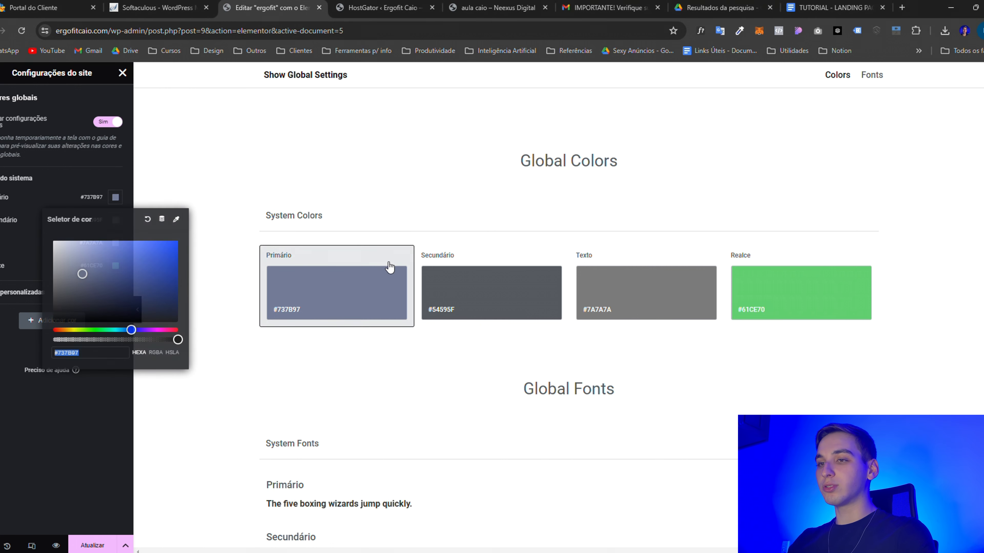
{"action": "type", "text": "#1D41C7"}
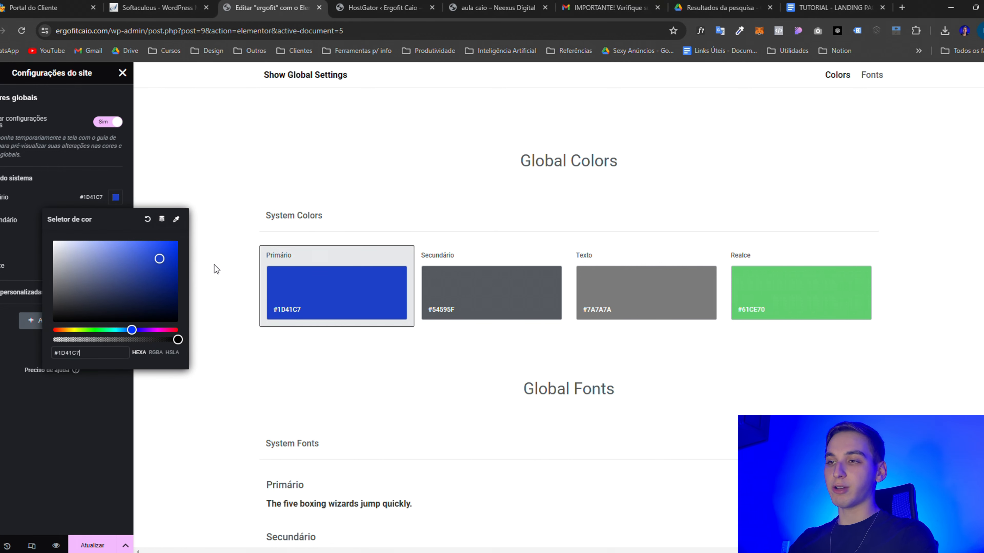
{"action": "left_click", "coordinate": [118, 418]}
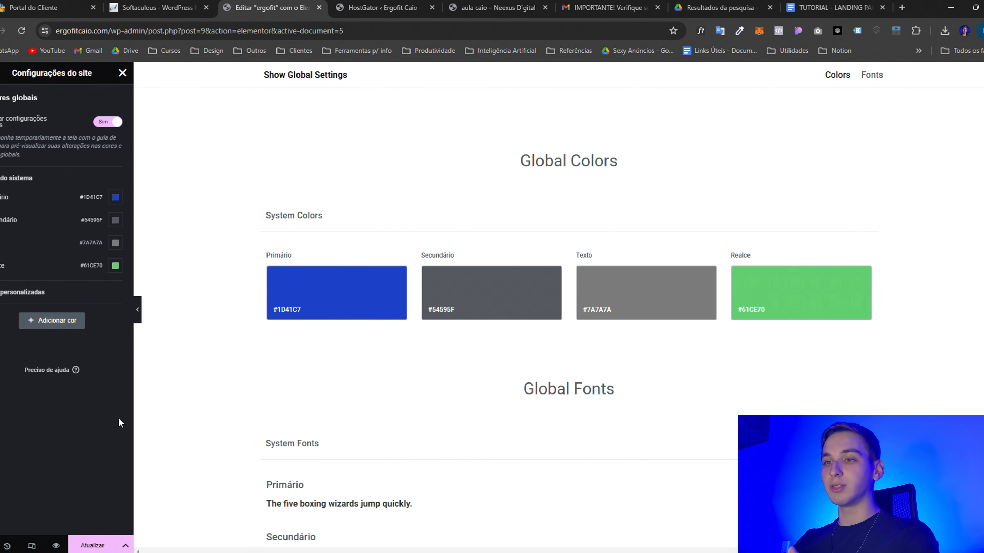
{"action": "left_click", "coordinate": [468, 277]}
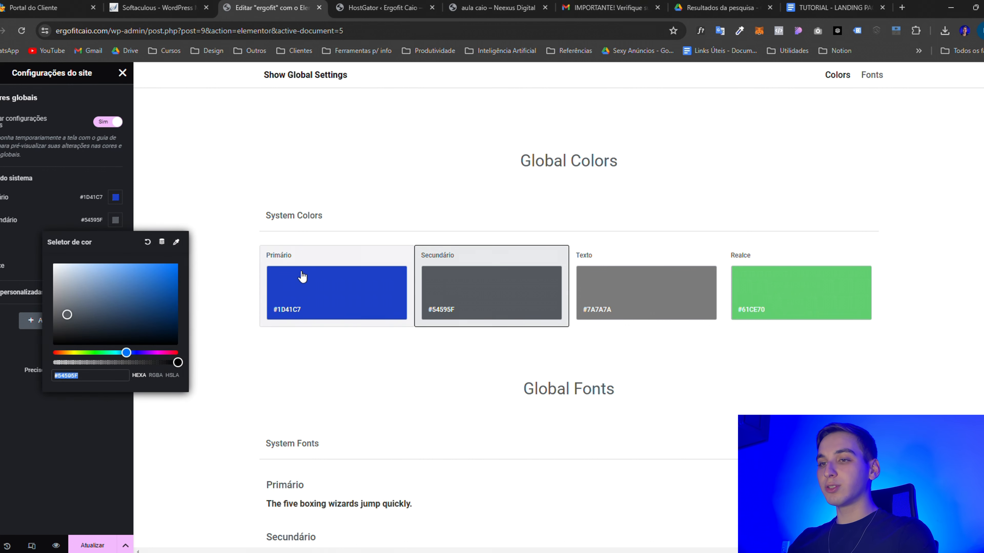
{"action": "type", "text": "#40D0FF"}
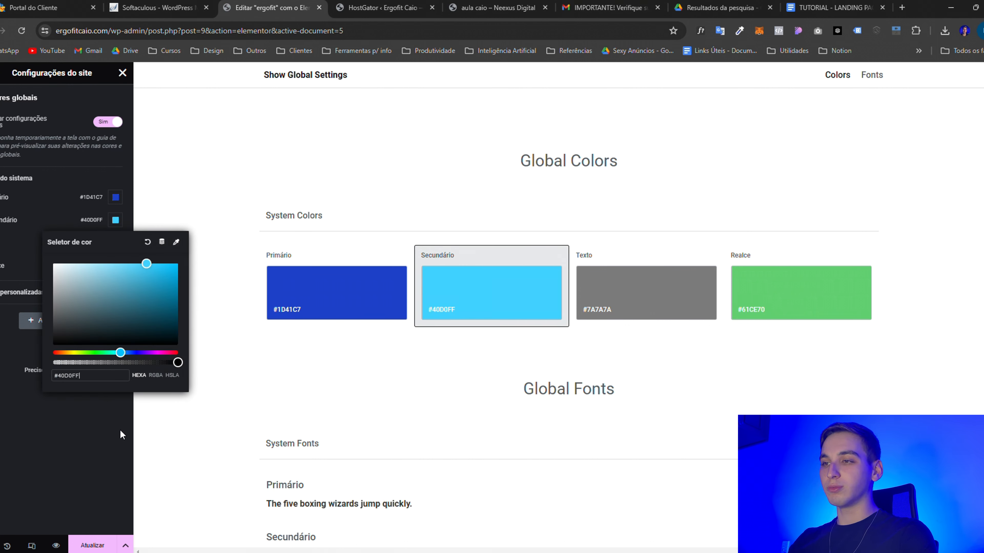
Set the Texto system color to #737C97 and the Realce color to #42444D
{"action": "left_click", "coordinate": [650, 269]}
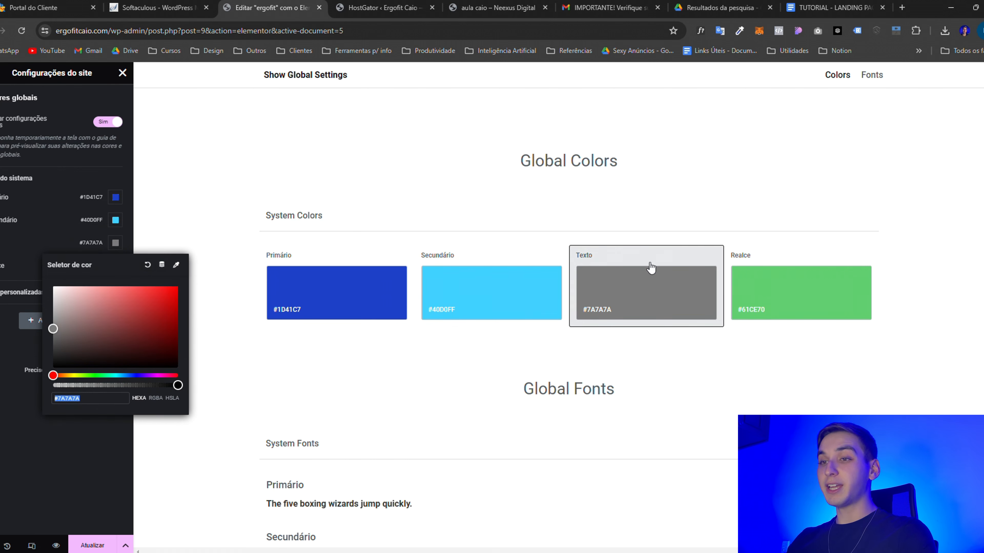
{"action": "type", "text": "#737C97"}
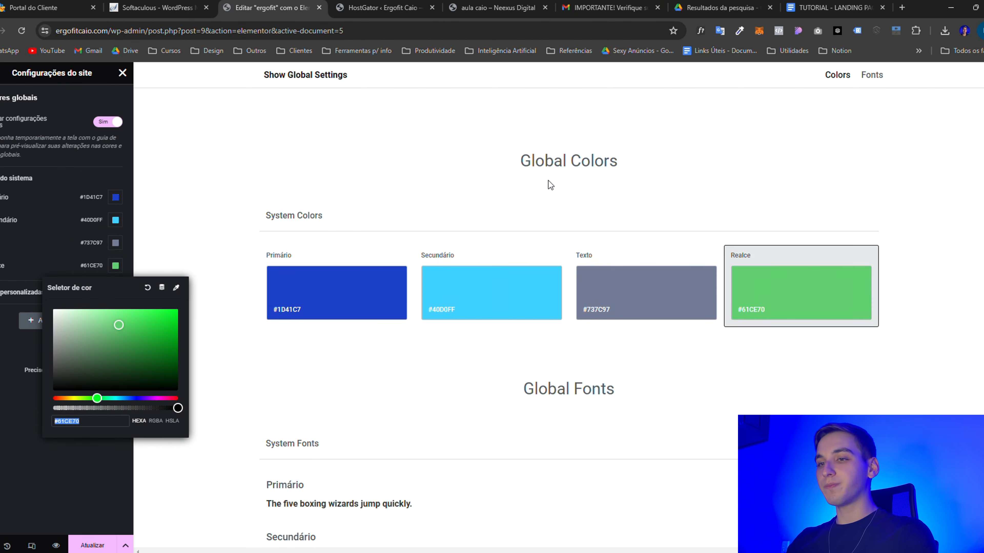
{"action": "type", "text": "#42444D"}
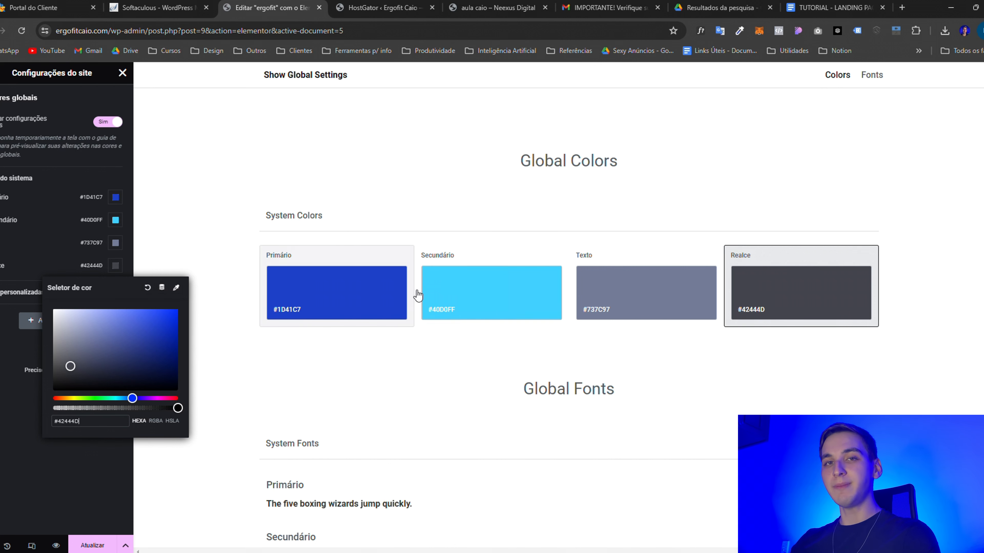
{"action": "left_click", "coordinate": [729, 341]}
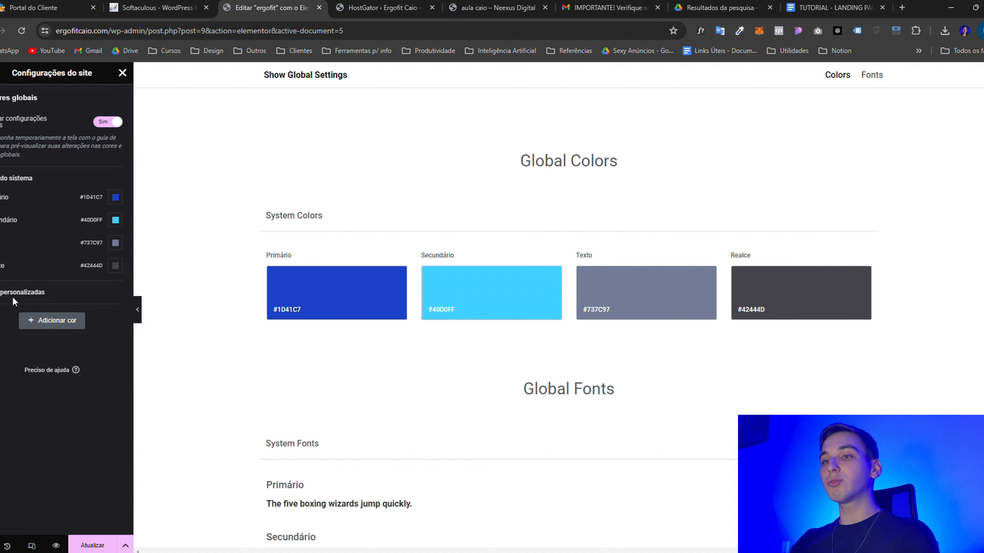
Add a custom global color with the value #F7F7F7 and save the site settings
{"action": "left_click", "coordinate": [42, 329]}
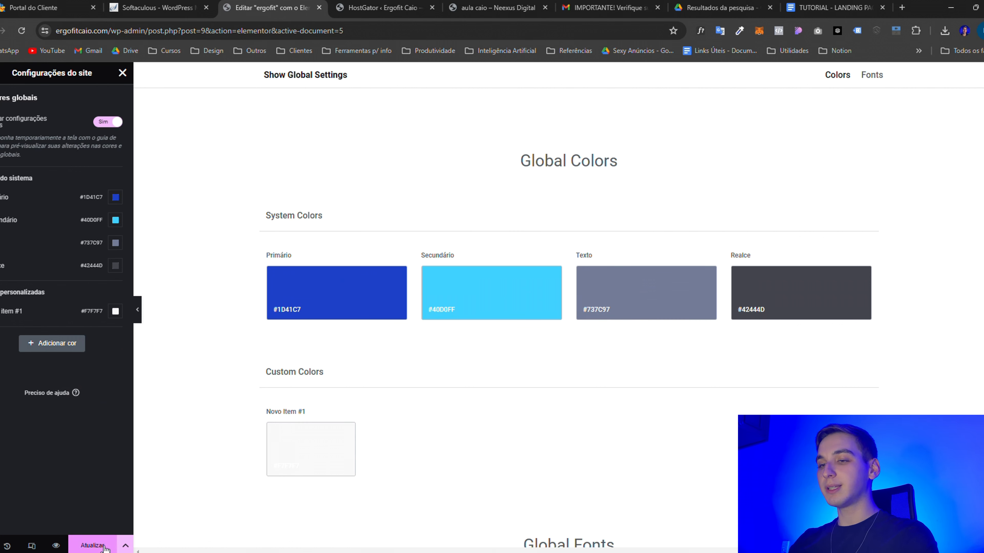
{"action": "left_click", "coordinate": [94, 545]}
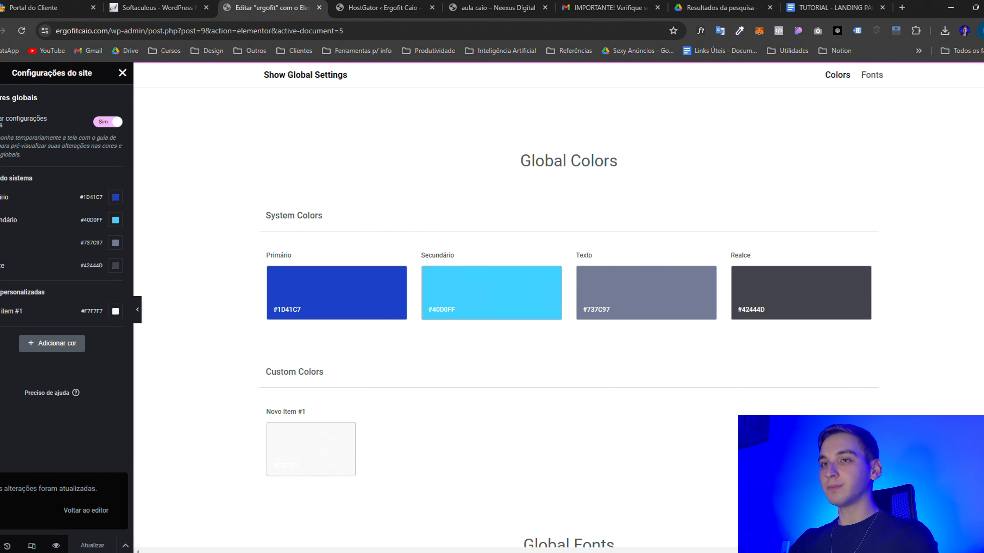
In the global font settings, set the Primário system font's family to Poppins
{"action": "left_click", "coordinate": [1, 72]}
{"action": "left_click", "coordinate": [46, 143]}
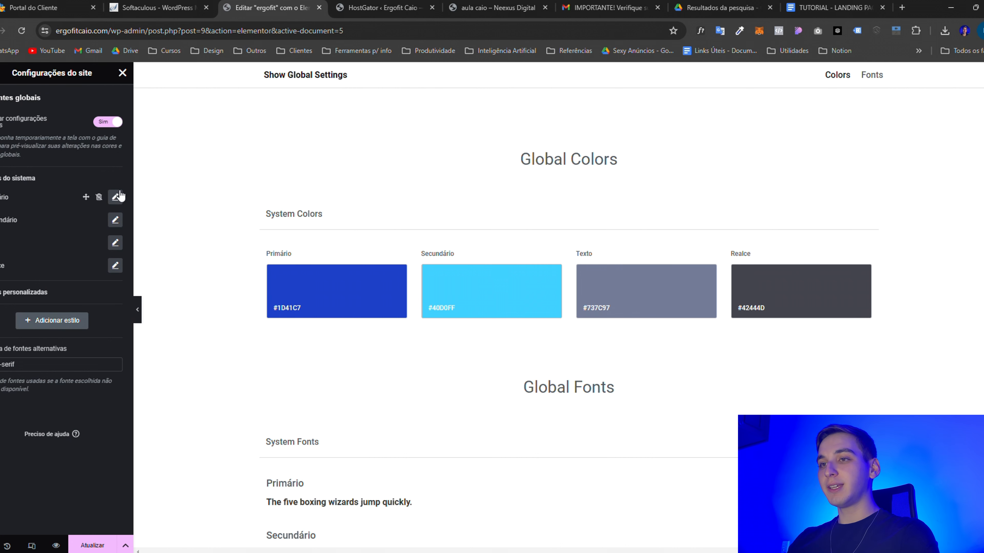
{"action": "left_click", "coordinate": [115, 197]}
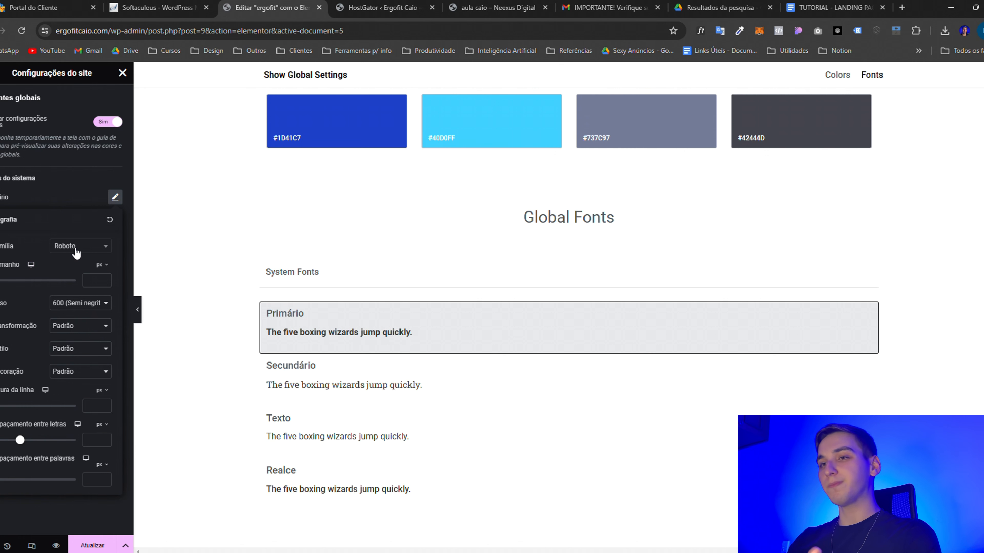
{"action": "left_click", "coordinate": [83, 250]}
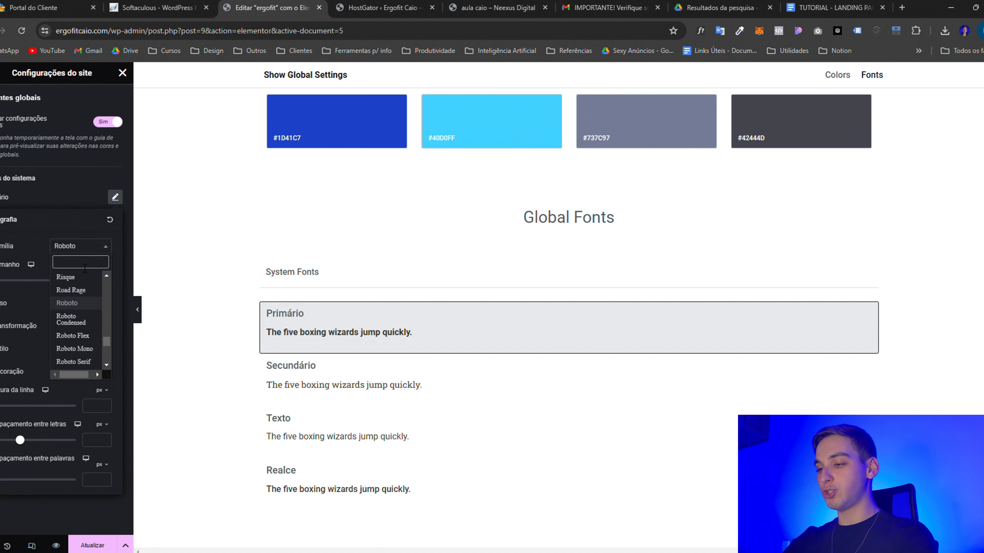
{"action": "type", "text": "popp"}
{"action": "key", "text": "Return"}
Set the Primário font's size to 2 em and its weight to 700 (Negrito)
{"action": "left_click", "coordinate": [100, 265]}
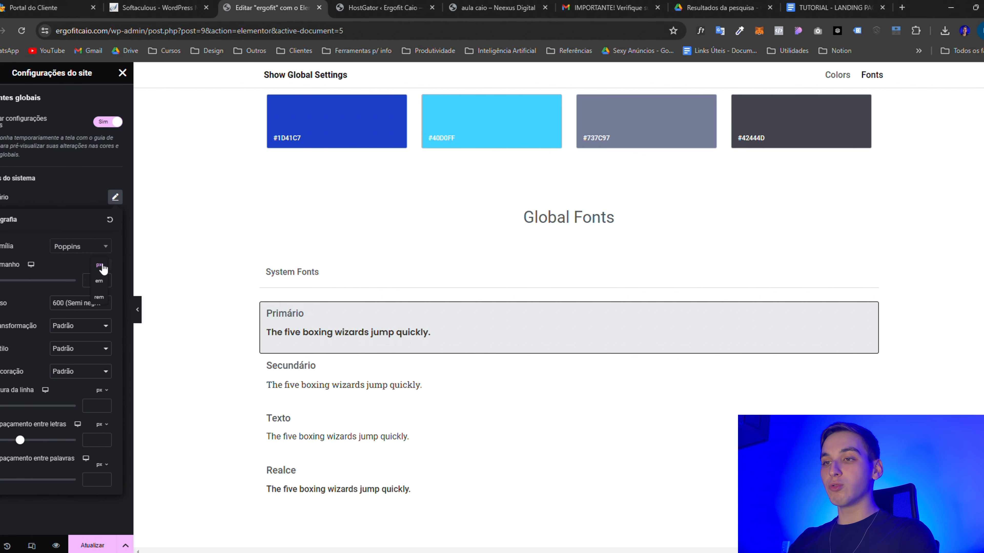
{"action": "left_click", "coordinate": [102, 287]}
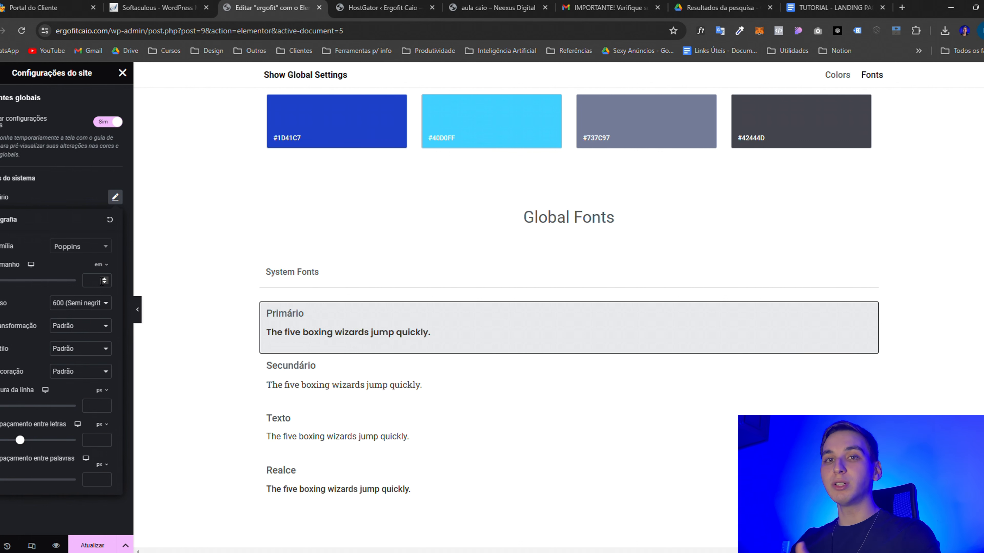
{"action": "left_click", "coordinate": [102, 267]}
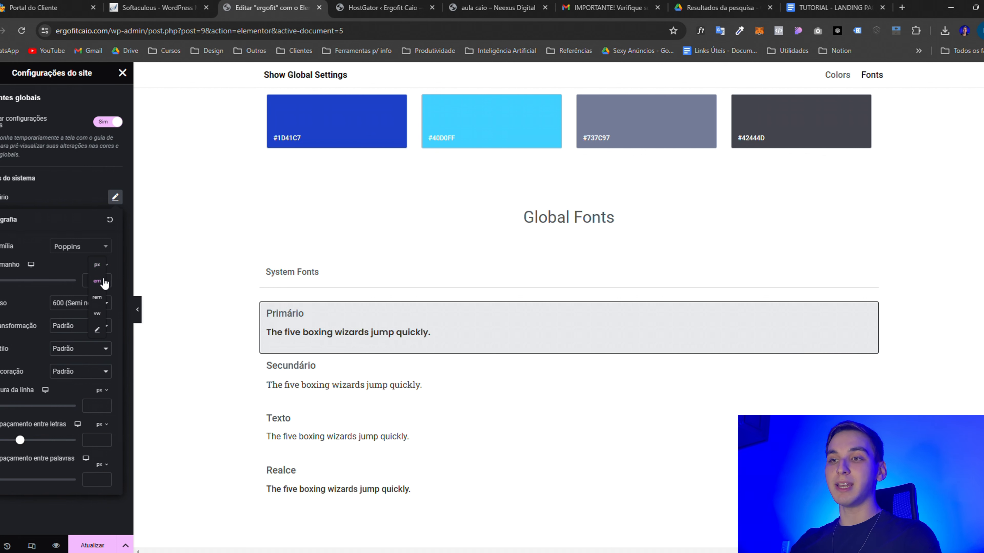
{"action": "left_click", "coordinate": [101, 281]}
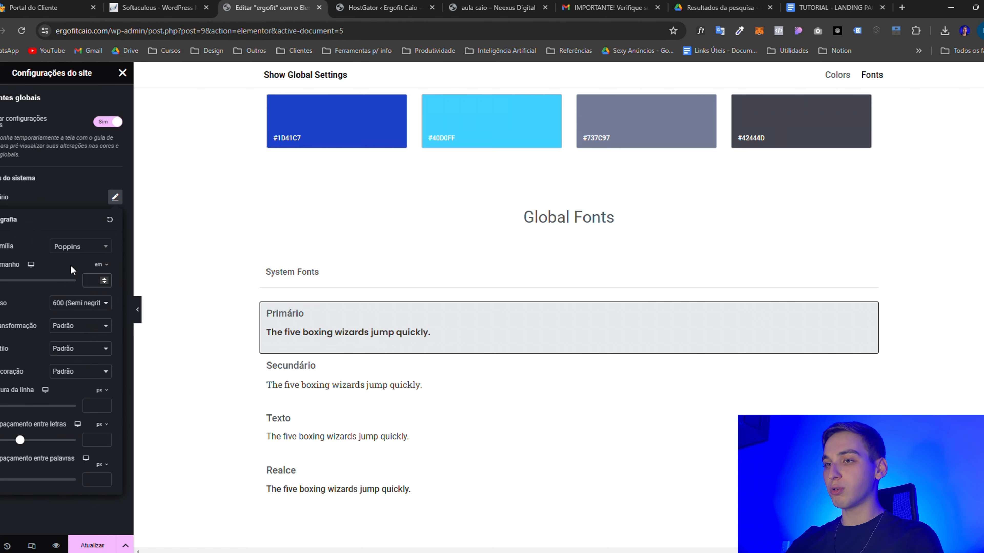
{"action": "type", "text": "2"}
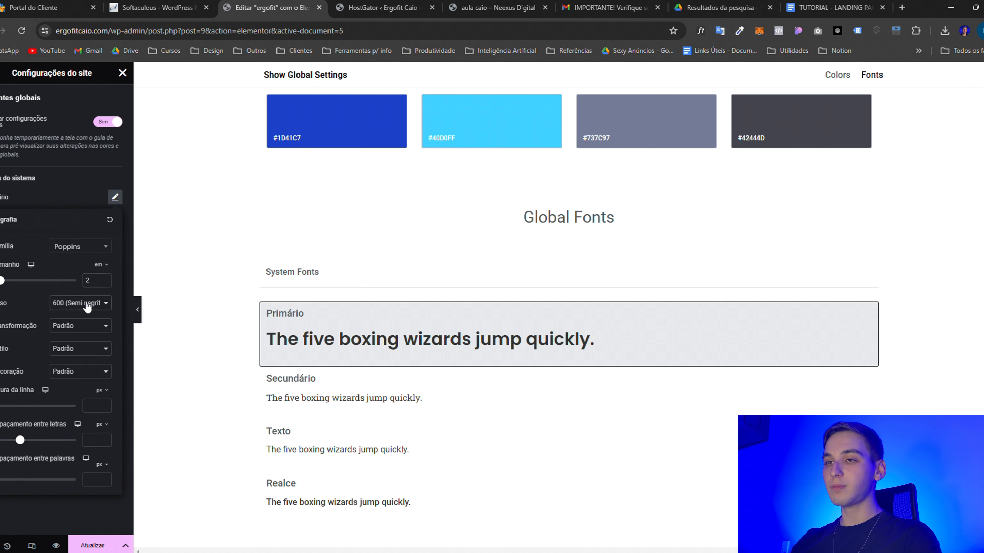
{"action": "left_click", "coordinate": [76, 366]}
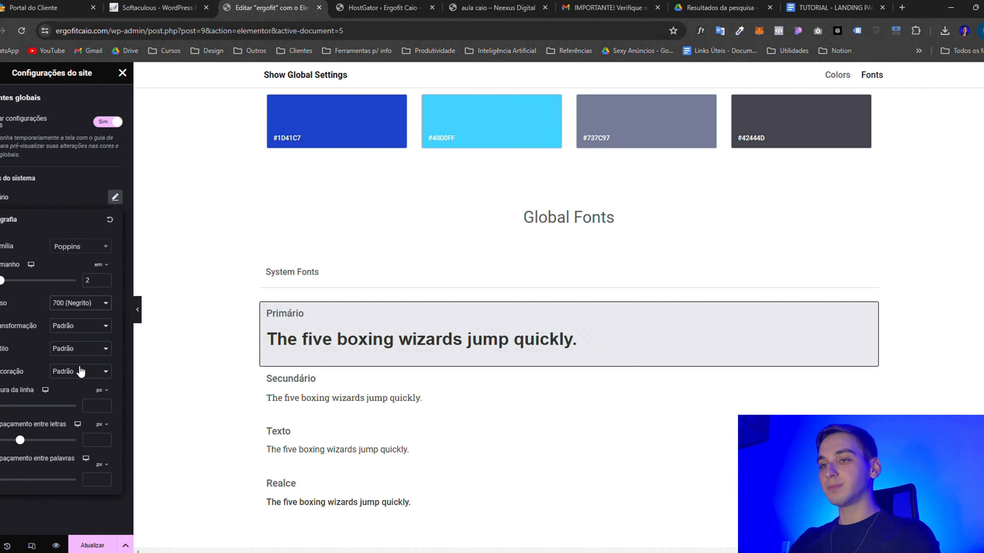
Set the Primário font's line height to 1,5 em and close its typography settings
{"action": "left_click", "coordinate": [108, 391]}
{"action": "left_click", "coordinate": [102, 406]}
{"action": "left_click", "coordinate": [96, 410]}
{"action": "type", "text": "1"}
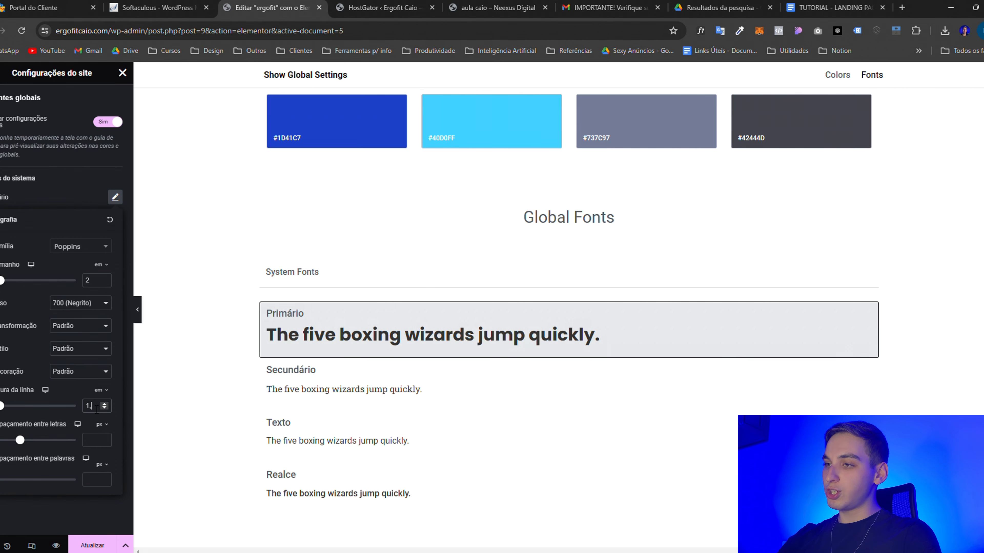
{"action": "type", "text": ",4"}
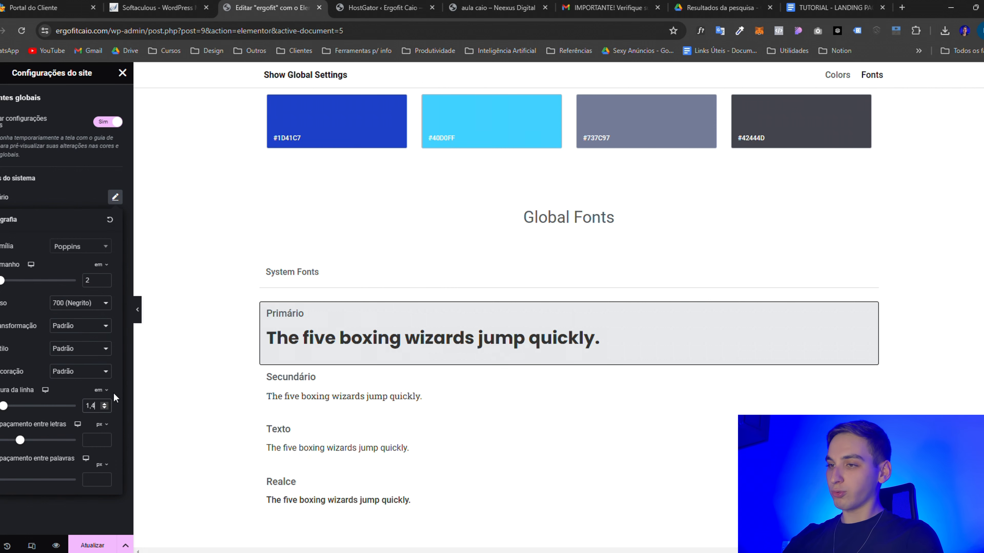
{"action": "key", "text": "BackSpace"}
{"action": "type", "text": "5"}
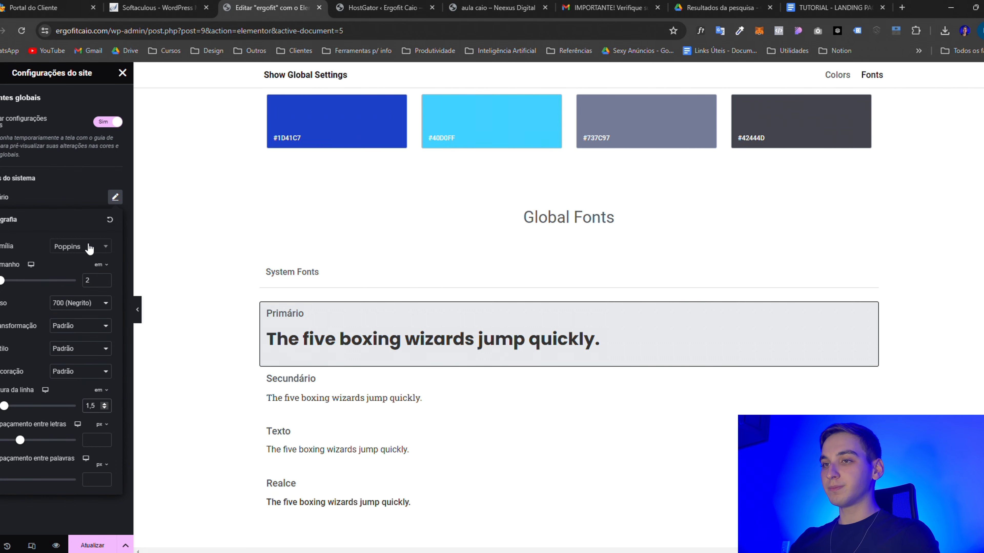
{"action": "left_click", "coordinate": [104, 207]}
Set the Secundário system font to Poppins at 1,2 em with a line height of 1,4 em
{"action": "left_click", "coordinate": [117, 223]}
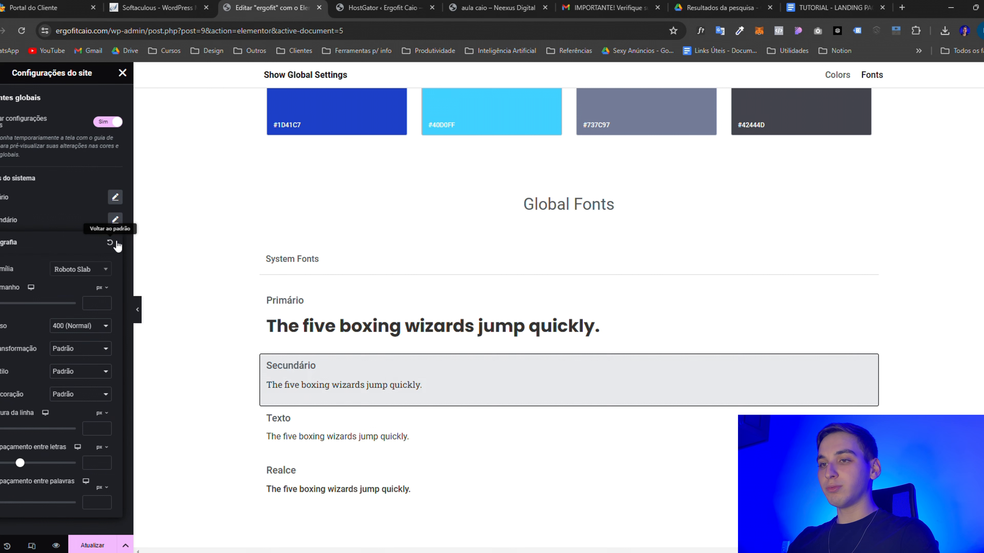
{"action": "left_click", "coordinate": [89, 276]}
{"action": "left_click", "coordinate": [90, 276]}
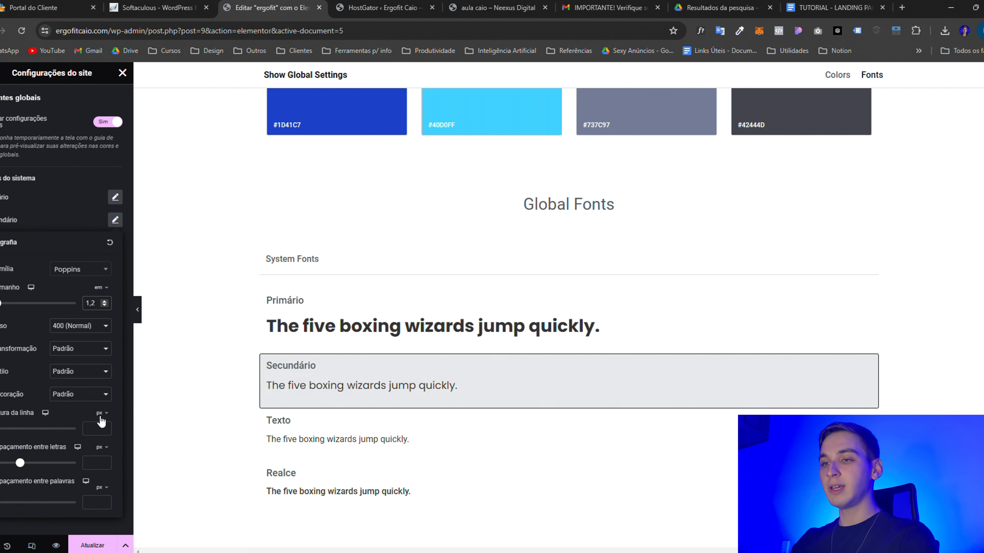
{"action": "left_click", "coordinate": [97, 428]}
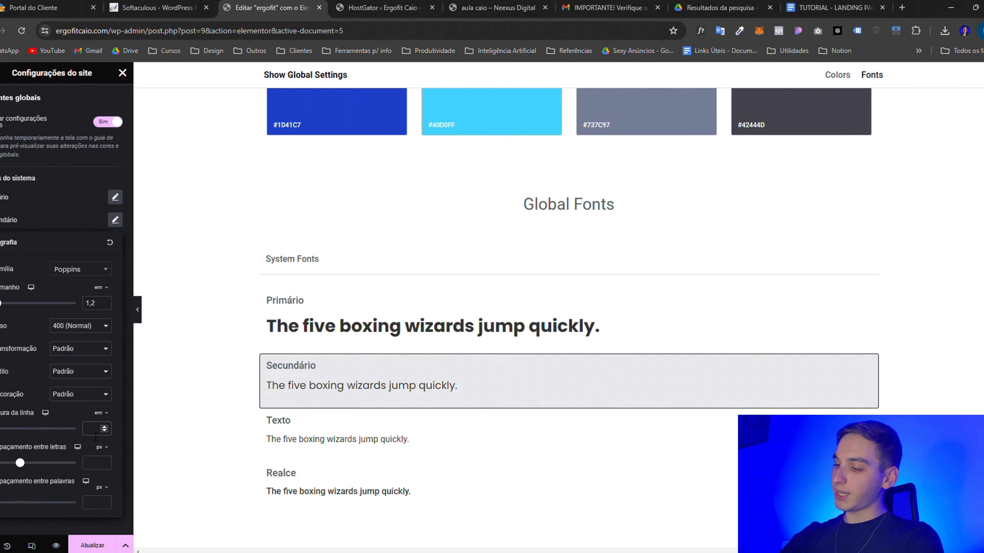
{"action": "type", "text": "1,4"}
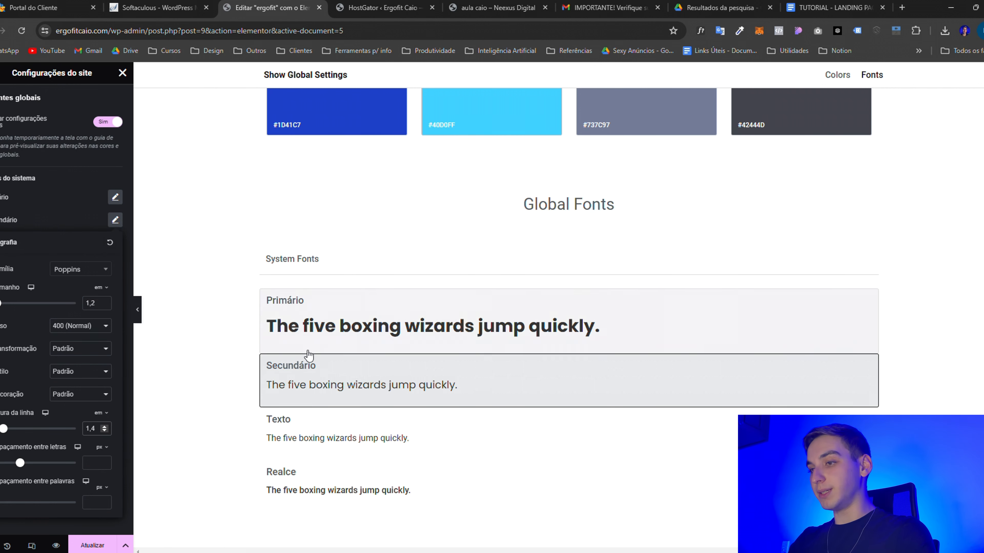
Set the Texto system font's family to Poppins
{"action": "left_click", "coordinate": [335, 434]}
{"action": "left_click", "coordinate": [79, 292]}
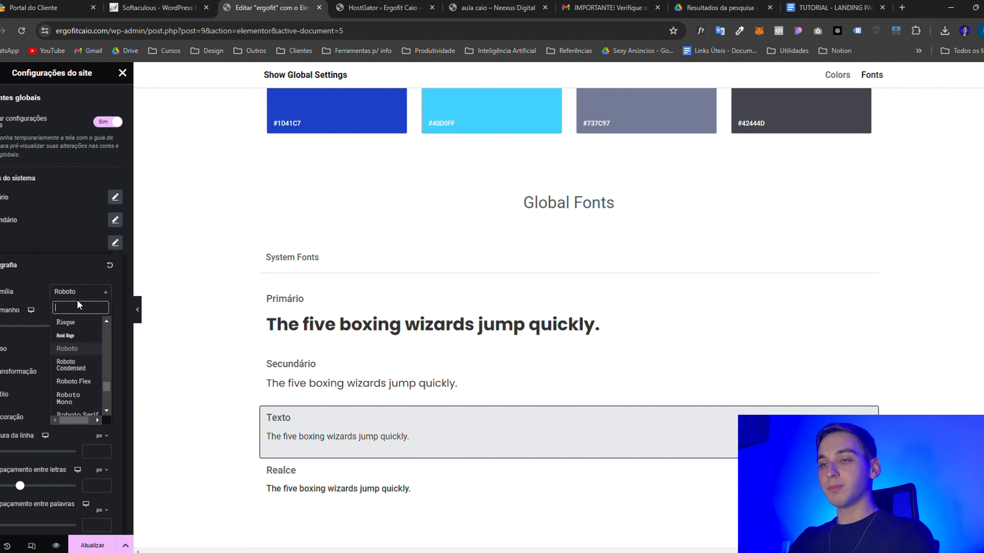
{"action": "type", "text": "popp"}
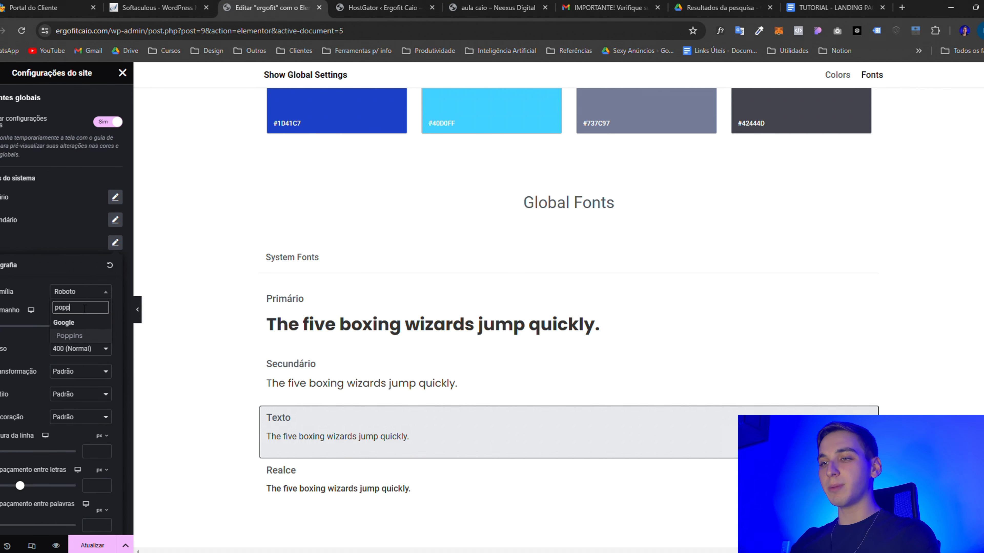
{"action": "left_click", "coordinate": [84, 336]}
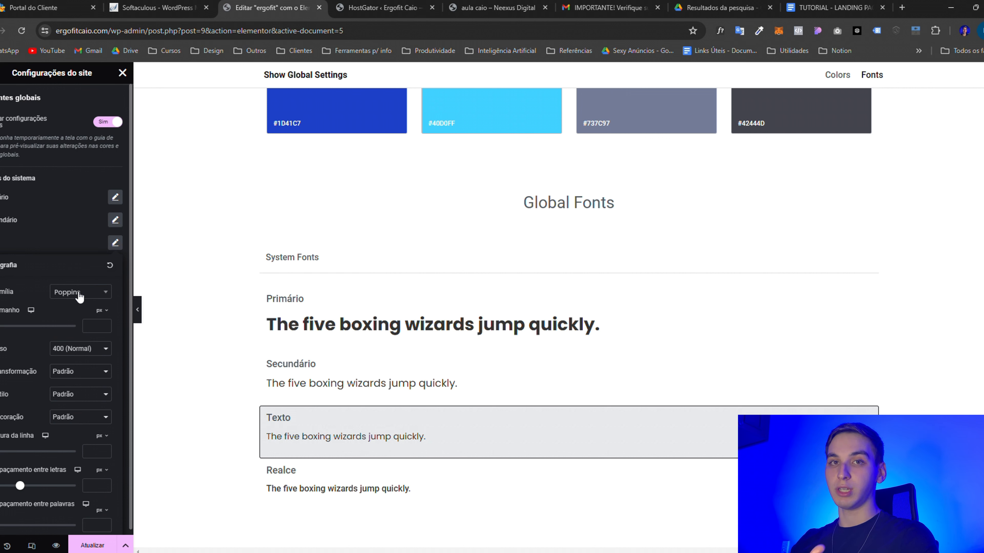
Set the Texto font's size to 1 em and its line height to 1,4 em
{"action": "left_click", "coordinate": [102, 319]}
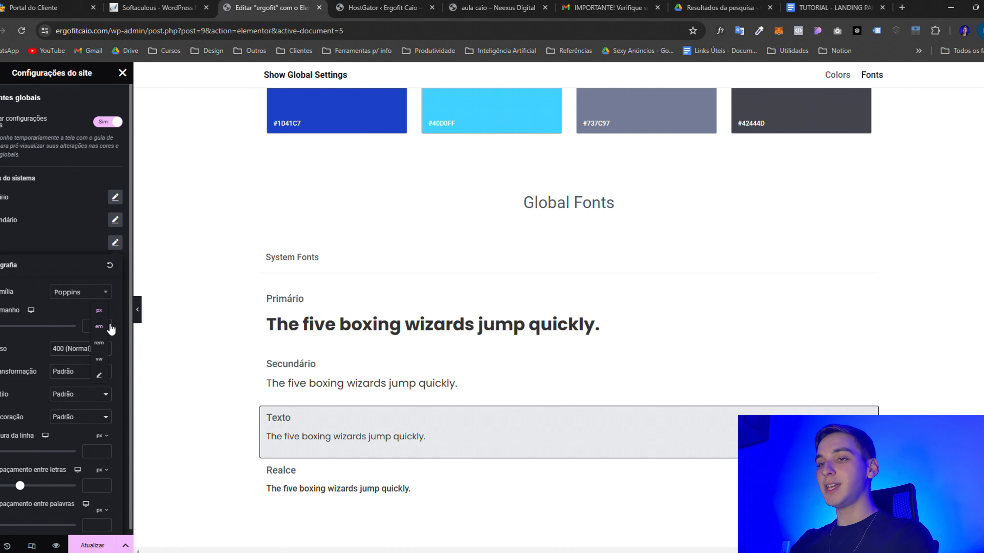
{"action": "left_click", "coordinate": [94, 331]}
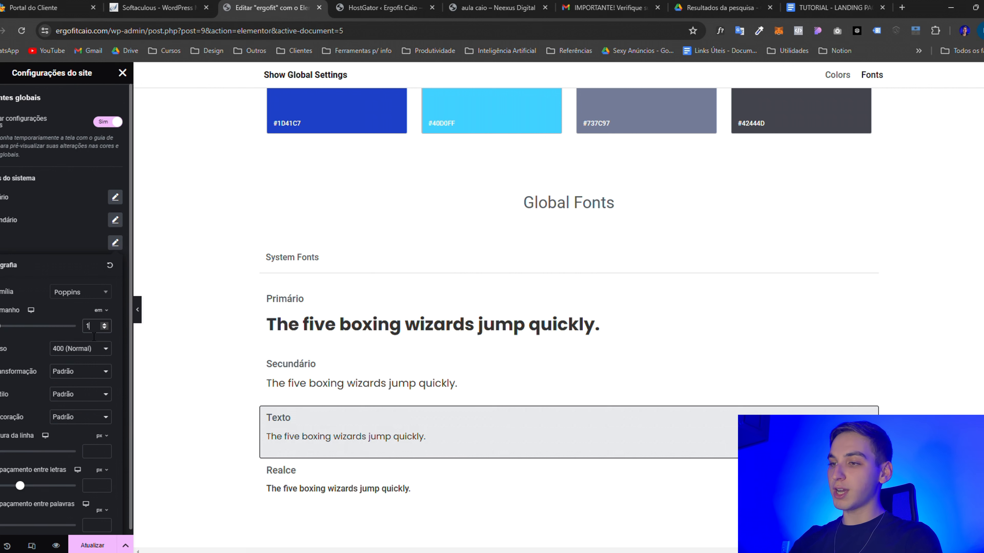
{"action": "left_click", "coordinate": [100, 445]}
{"action": "left_click", "coordinate": [97, 454]}
{"action": "type", "text": "1,"}
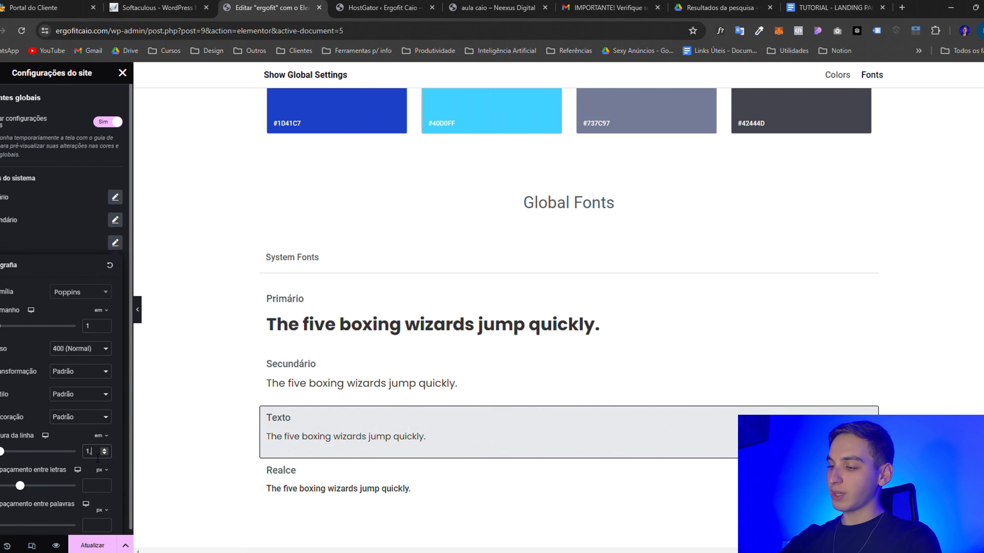
{"action": "type", "text": "4"}
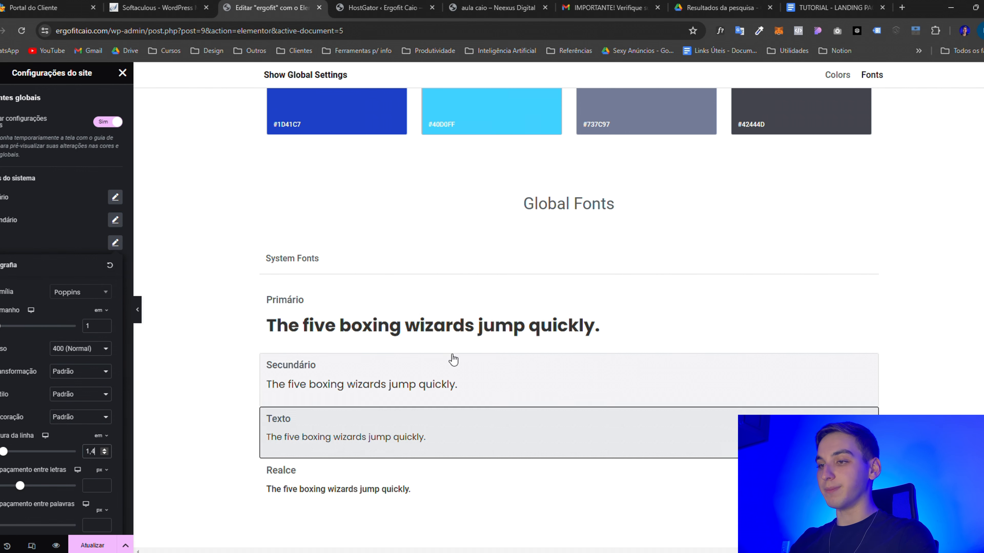
Set the Realce system font to Poppins with a size of 1,3 em
{"action": "left_click", "coordinate": [378, 480]}
{"action": "left_click", "coordinate": [80, 315]}
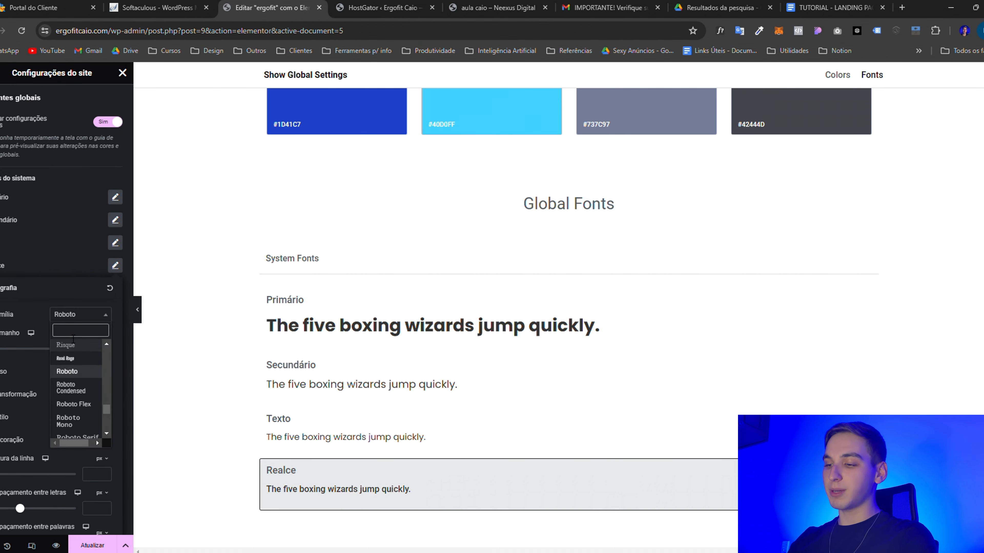
{"action": "type", "text": "popp"}
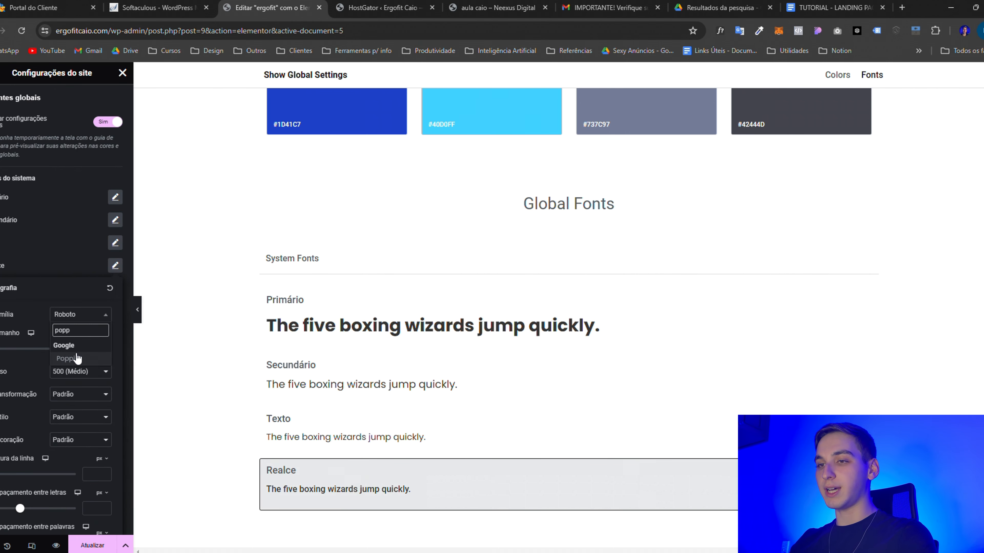
{"action": "left_click", "coordinate": [77, 359]}
{"action": "left_click", "coordinate": [94, 351]}
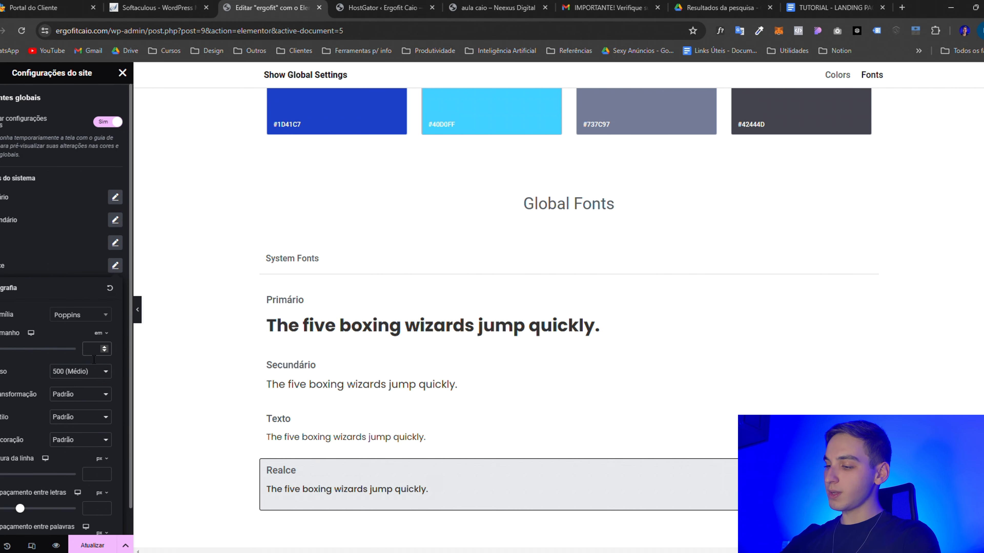
{"action": "type", "text": "1,3"}
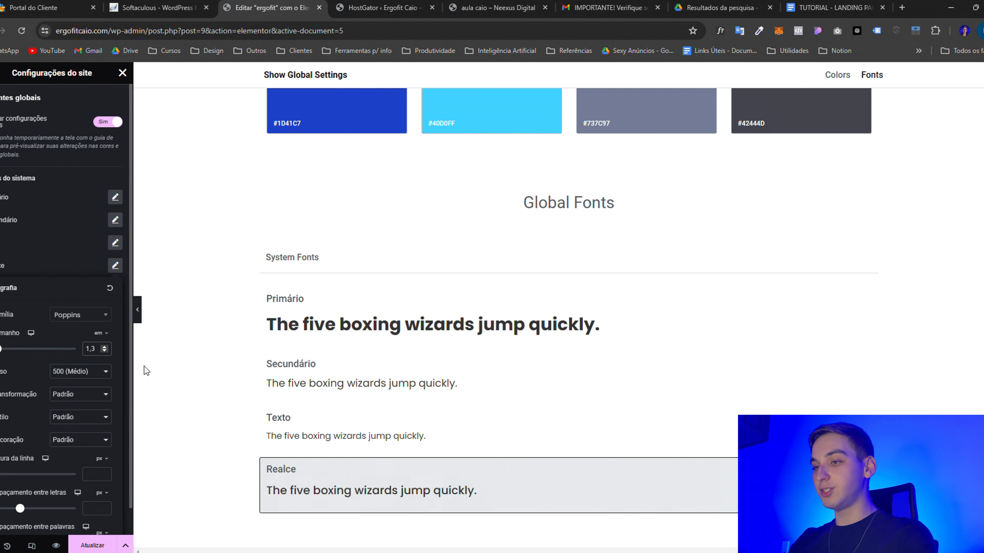
Set the Realce font's weight to 700 (Negrito) and its line height to 1,4 em, and update the site settings
{"action": "left_click", "coordinate": [85, 372]}
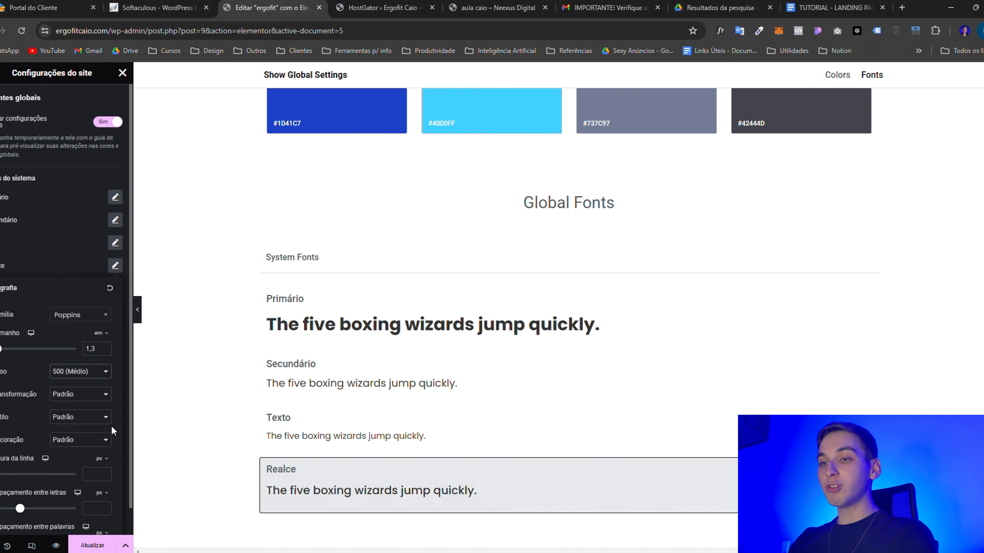
{"action": "left_click", "coordinate": [101, 432]}
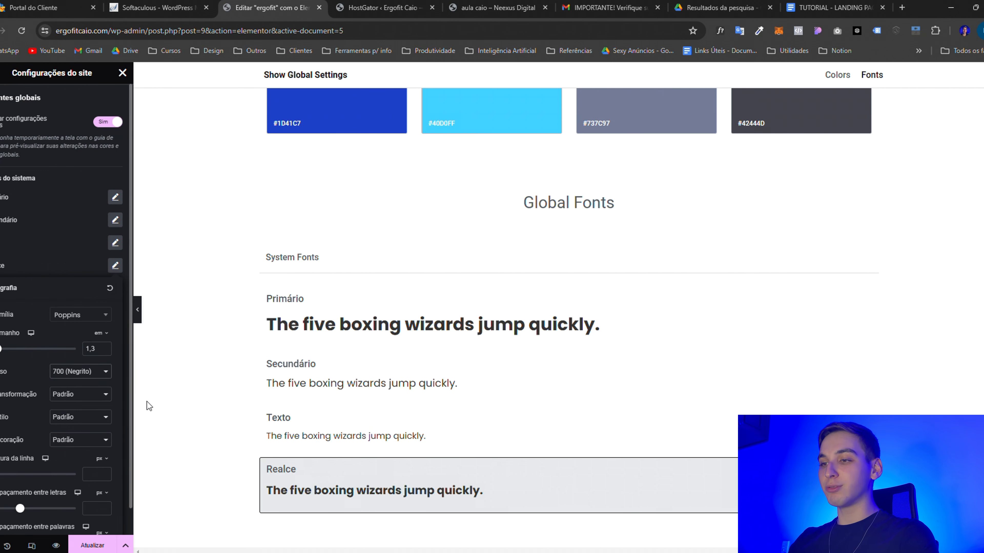
{"action": "left_click", "coordinate": [102, 459]}
{"action": "left_click", "coordinate": [99, 474]}
{"action": "left_click", "coordinate": [97, 474]}
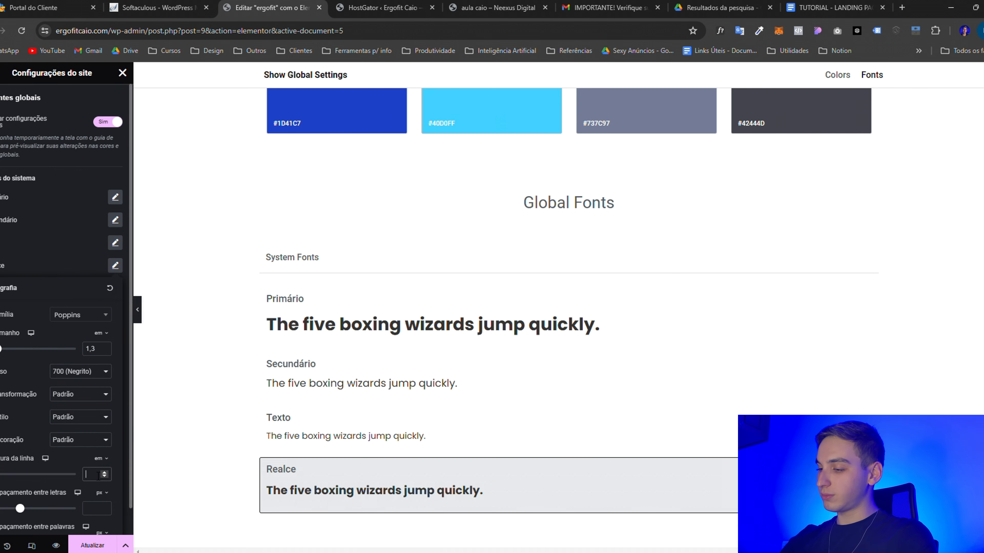
{"action": "type", "text": "1,4"}
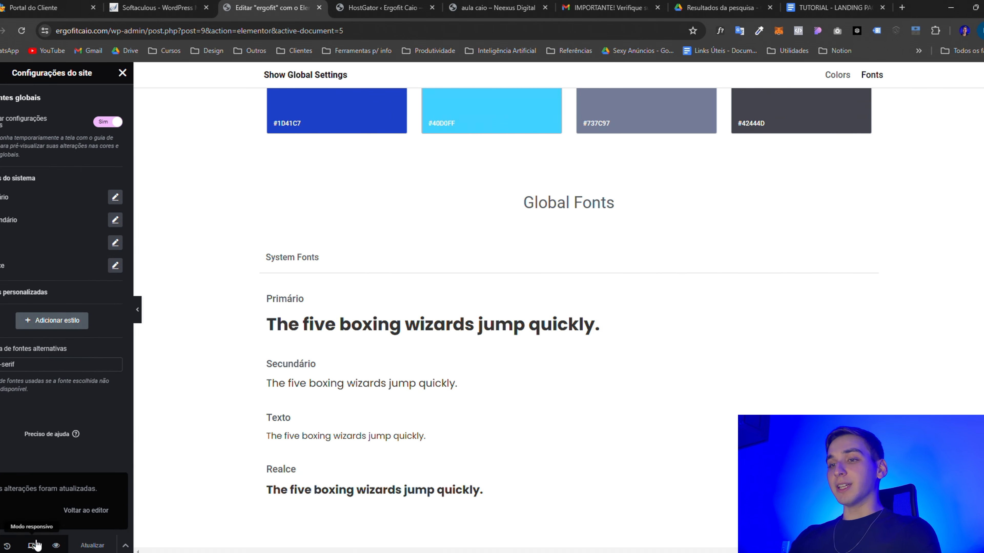
In the responsive tablet portrait view, set the Primário font's size to 1,8 em and its line height to 1,4 em
{"action": "left_click", "coordinate": [35, 545]}
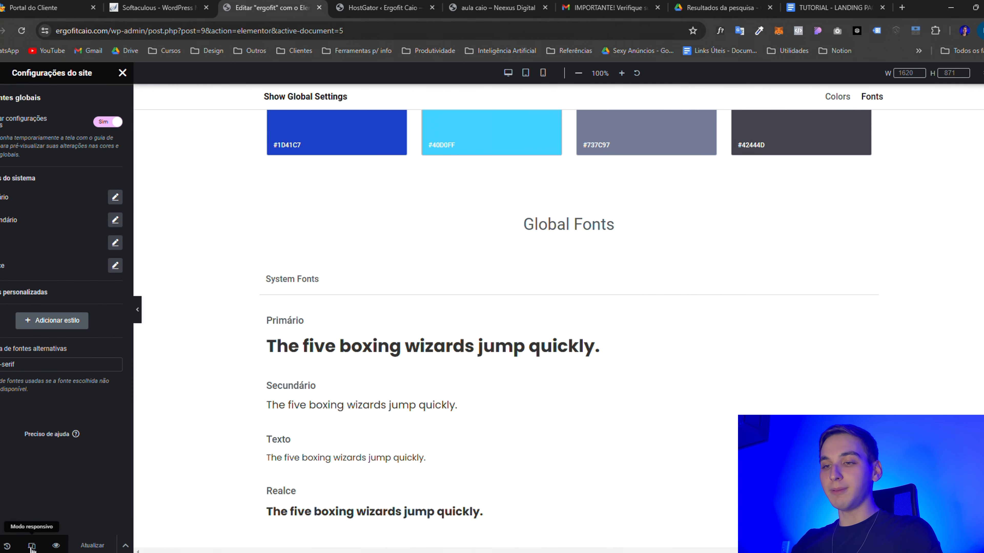
{"action": "left_click", "coordinate": [531, 78]}
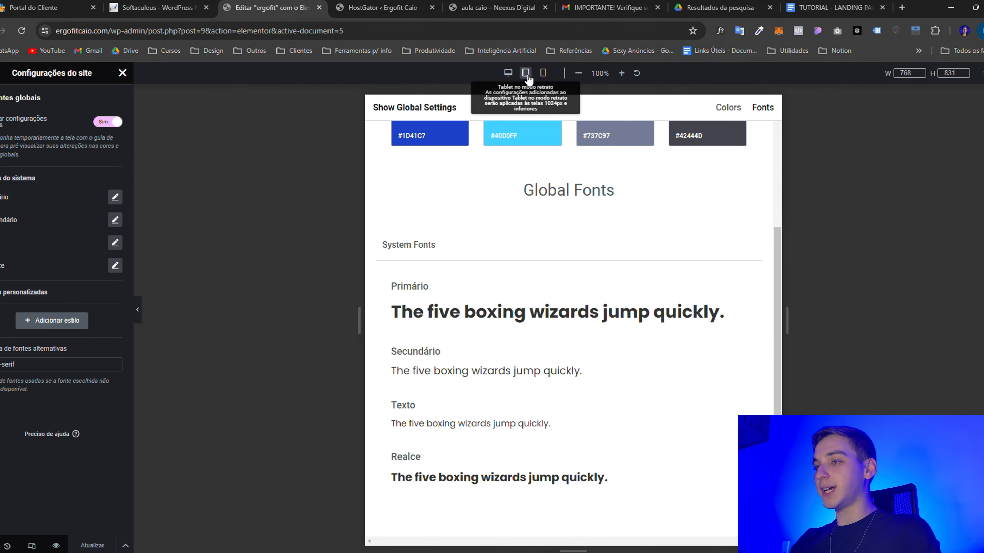
{"action": "left_click", "coordinate": [501, 279]}
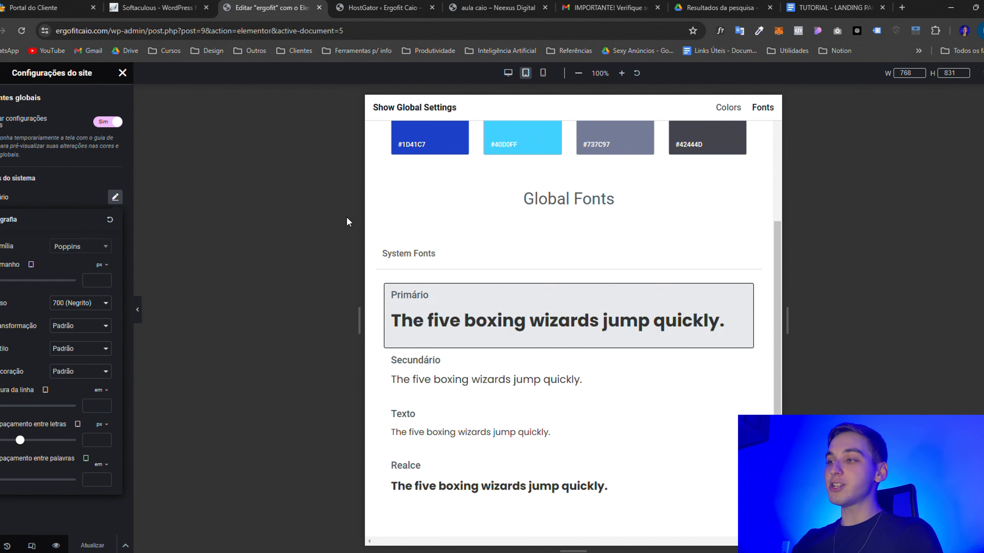
{"action": "mouse_move", "coordinate": [792, 324]}
{"action": "left_mouse_down"}
{"action": "mouse_move", "coordinate": [945, 322]}
{"action": "mouse_move", "coordinate": [787, 324]}
{"action": "left_mouse_up"}
{"action": "left_click", "coordinate": [115, 198]}
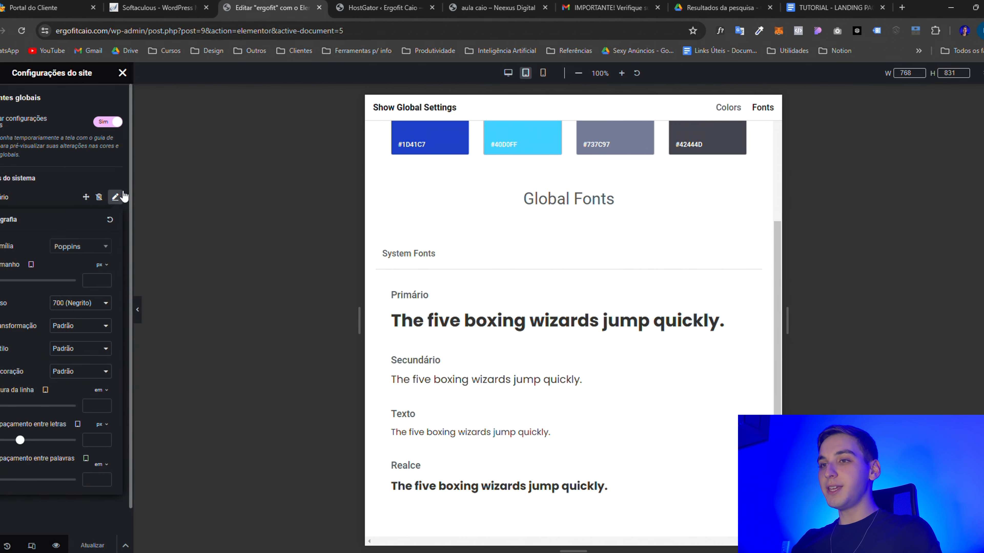
{"action": "left_click", "coordinate": [102, 264]}
{"action": "left_click", "coordinate": [94, 291]}
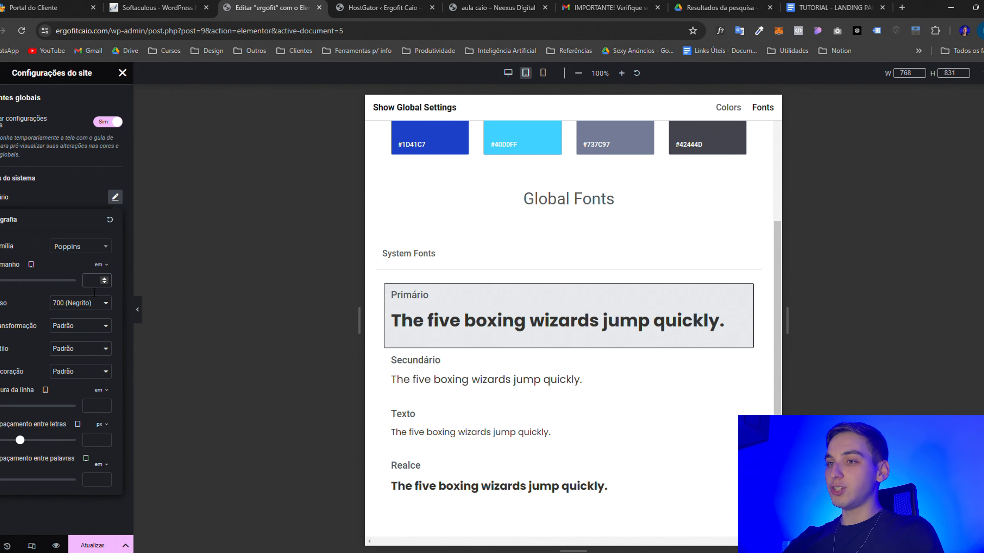
{"action": "type", "text": "1,8"}
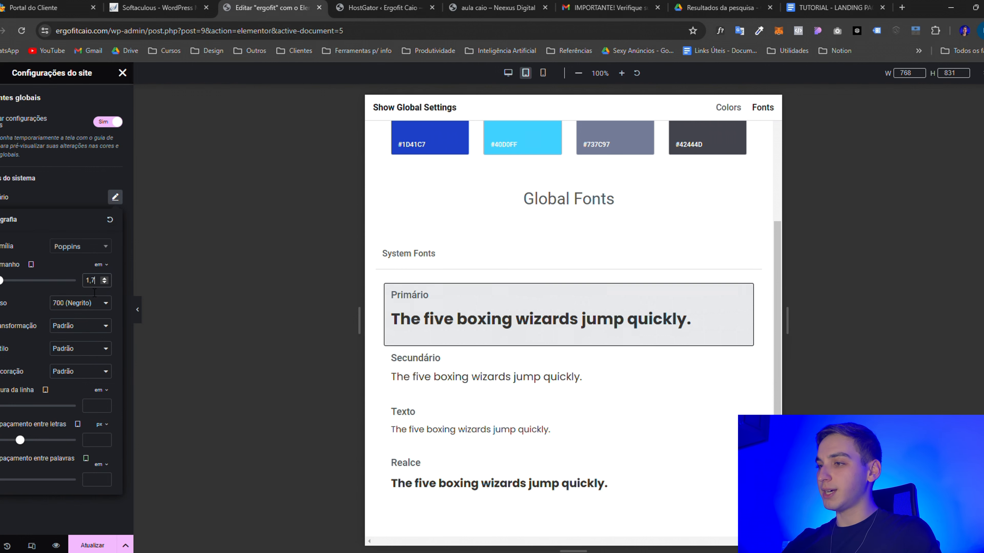
{"action": "key", "text": "Up"}
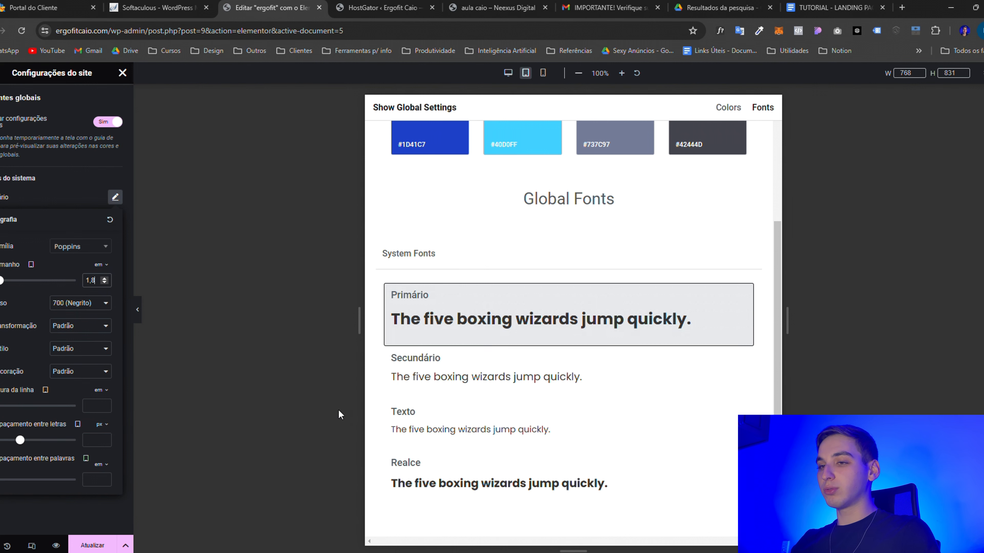
{"action": "left_click", "coordinate": [101, 409]}
{"action": "type", "text": "1,4"}
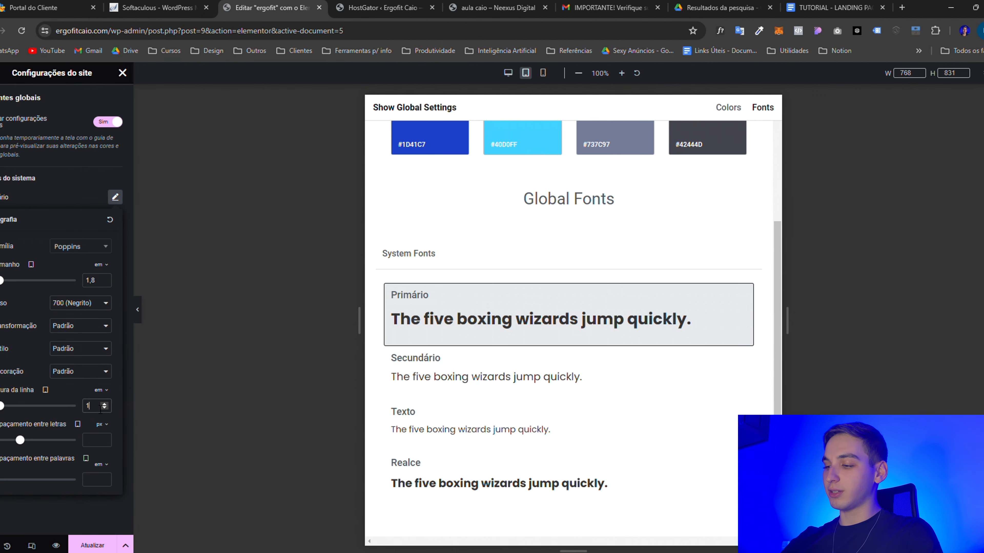
Set the Secundário font's tablet size to 1,2 em and open the Texto font's typography settings
{"action": "left_click", "coordinate": [472, 356]}
{"action": "mouse_move", "coordinate": [103, 310]}
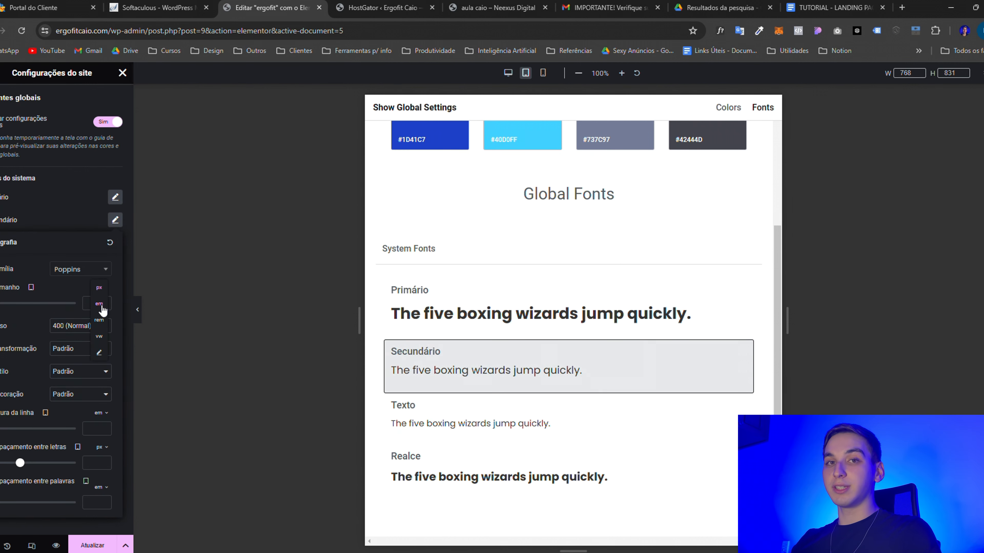
{"action": "left_click", "coordinate": [99, 305]}
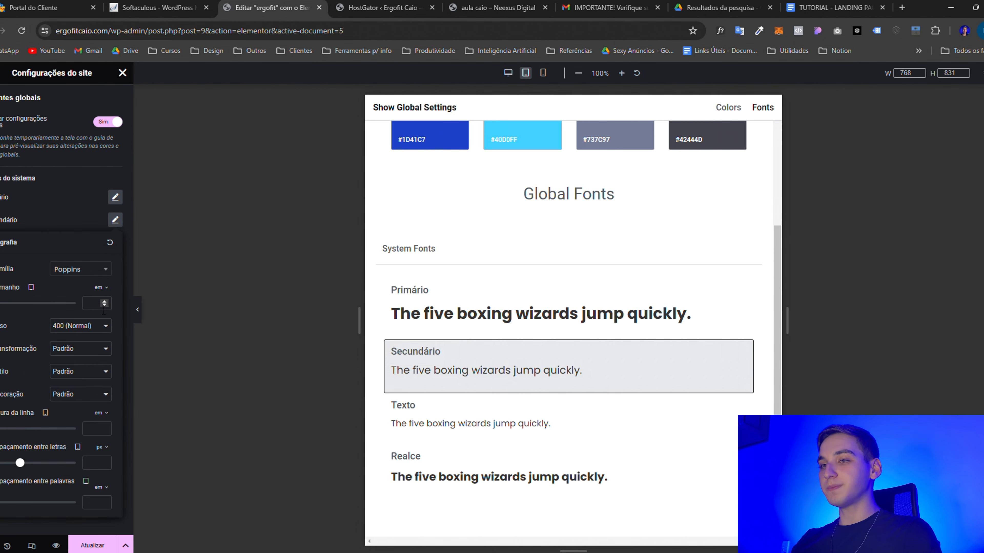
{"action": "left_click", "coordinate": [100, 307]}
{"action": "type", "text": "1,2"}
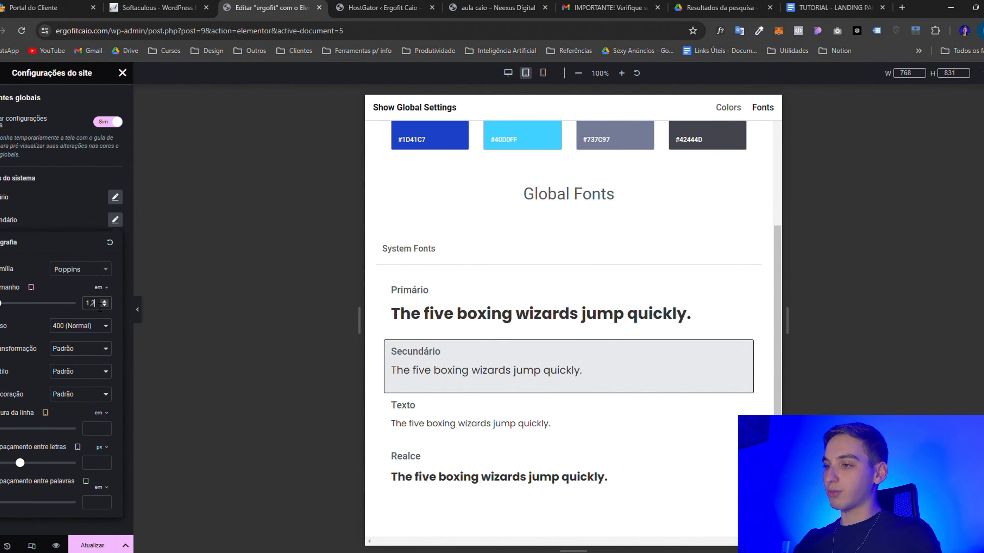
{"action": "left_click", "coordinate": [463, 410]}
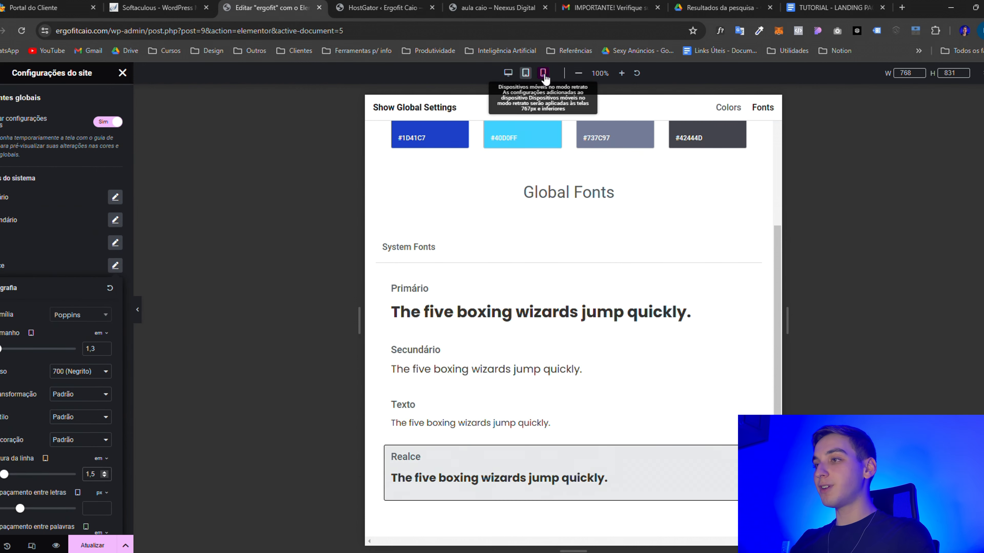
Switch to the mobile portrait view and set the Primário font's size to 1,6 em
{"action": "left_click", "coordinate": [544, 73]}
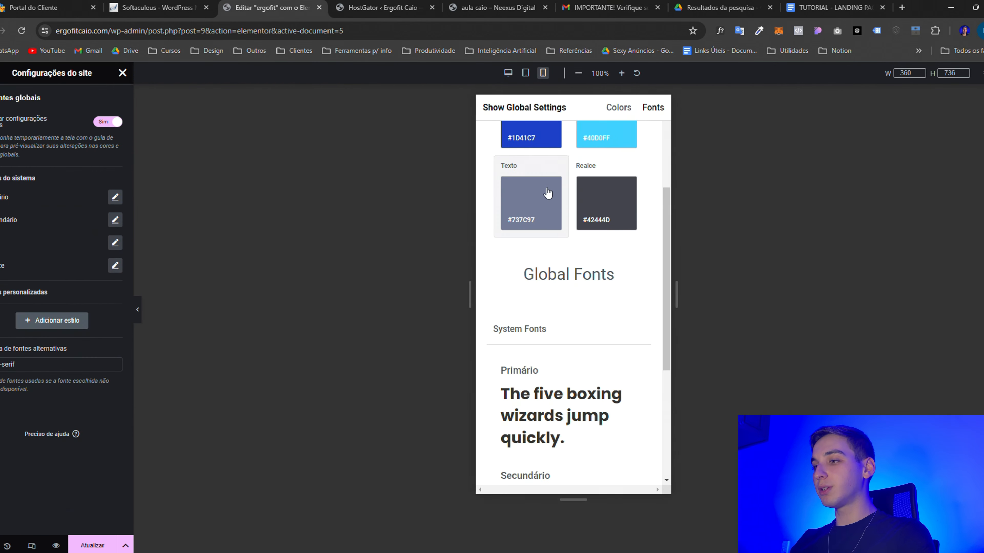
{"action": "scroll", "coordinate": [540, 302], "scroll_direction": "down", "scroll_amount": 3}
{"action": "left_click", "coordinate": [539, 302]}
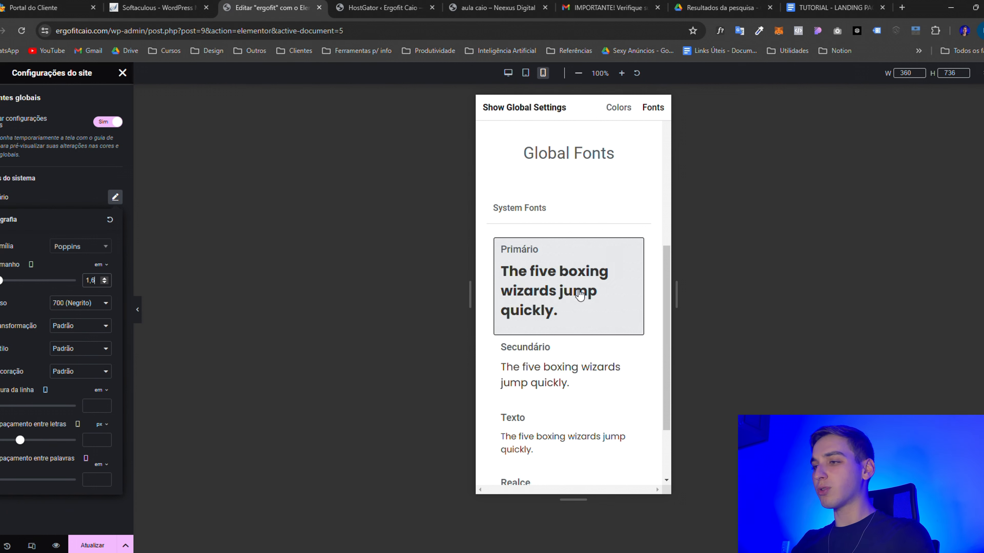
Enter a mobile line height of 1,5 em for the Primário font, lower it one increment, and open the Secundário font's settings
{"action": "left_click", "coordinate": [97, 405]}
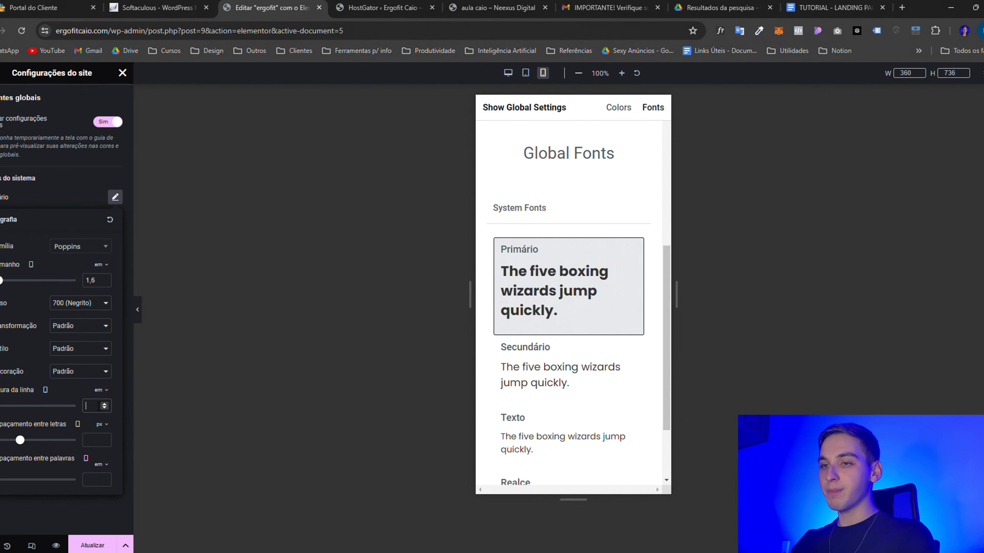
{"action": "type", "text": "1"}
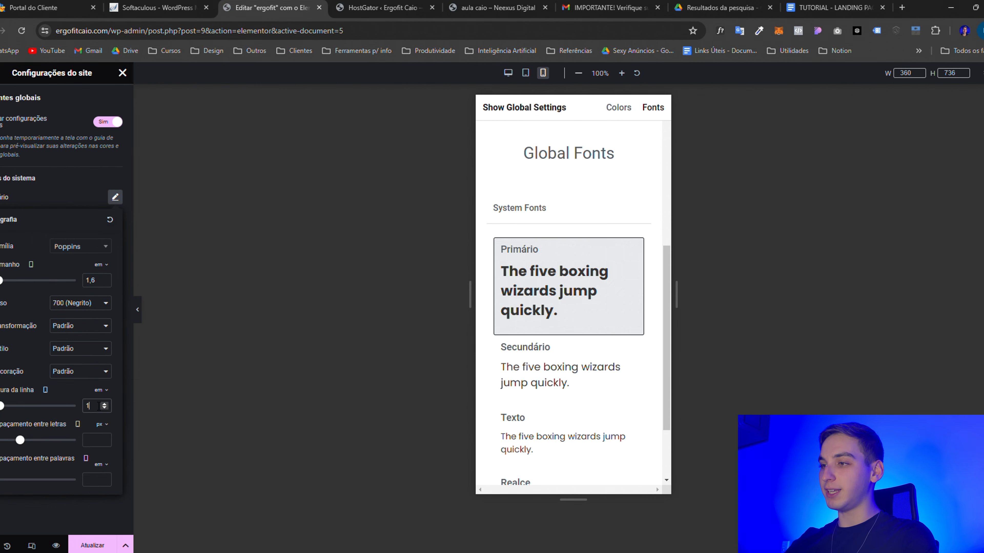
{"action": "type", "text": ",5"}
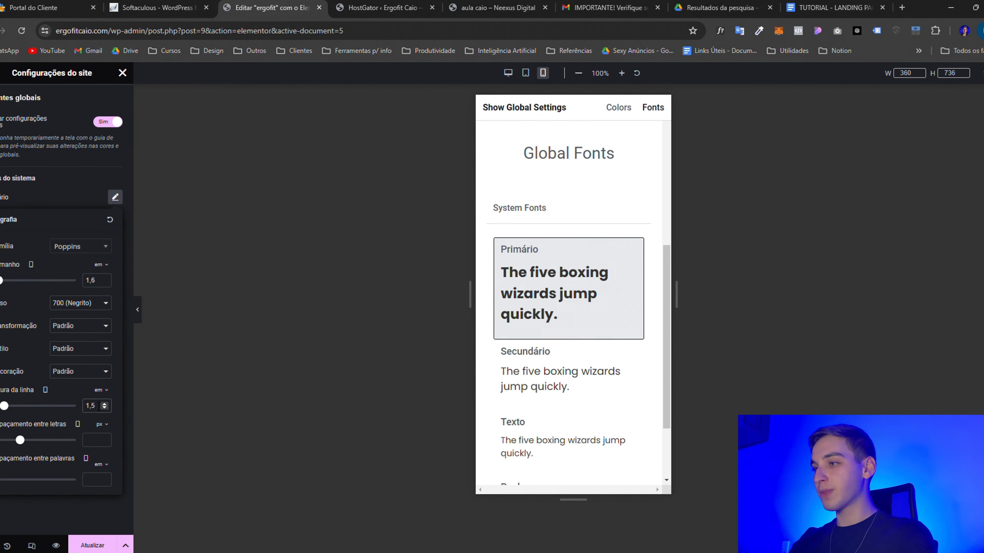
{"action": "left_click", "coordinate": [105, 408]}
{"action": "left_click", "coordinate": [589, 388]}
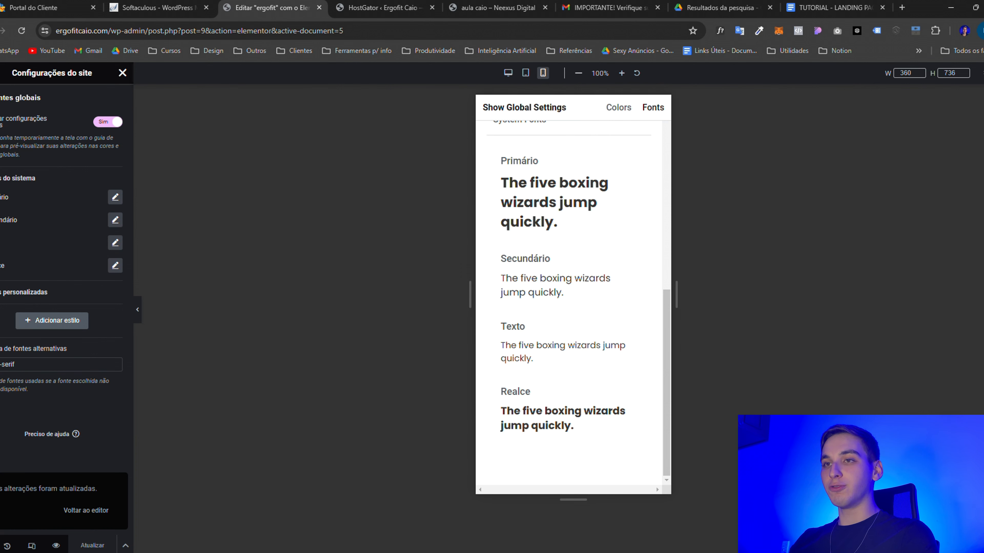
In the site's layout settings, switch to the desktop view and set the default content width to 1280 px
{"action": "left_click", "coordinate": [1, 73]}
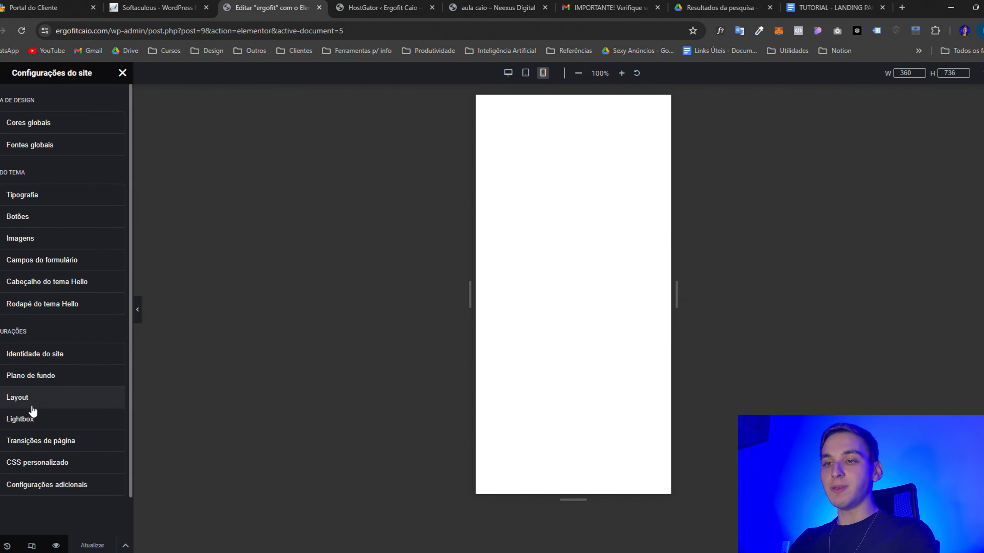
{"action": "left_click", "coordinate": [21, 403]}
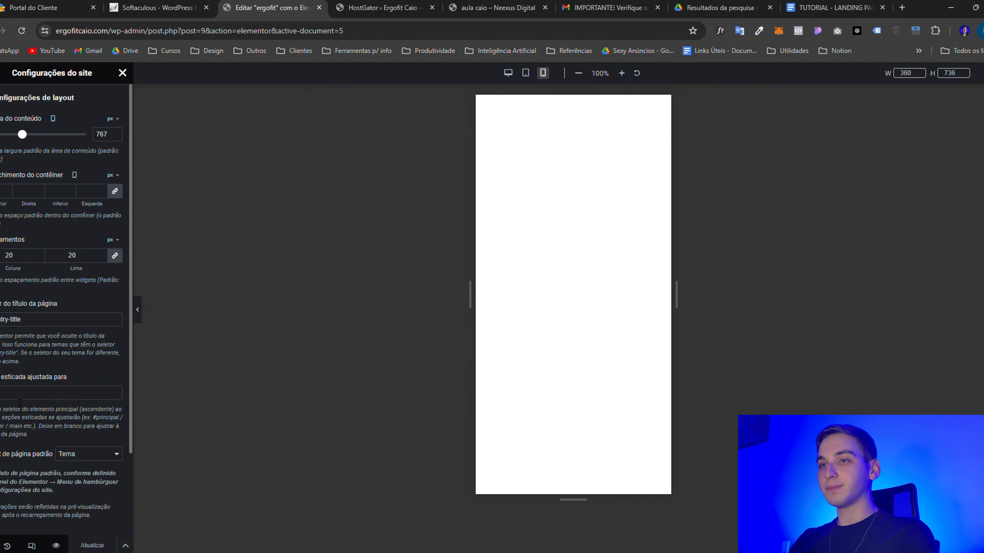
{"action": "left_click", "coordinate": [507, 73]}
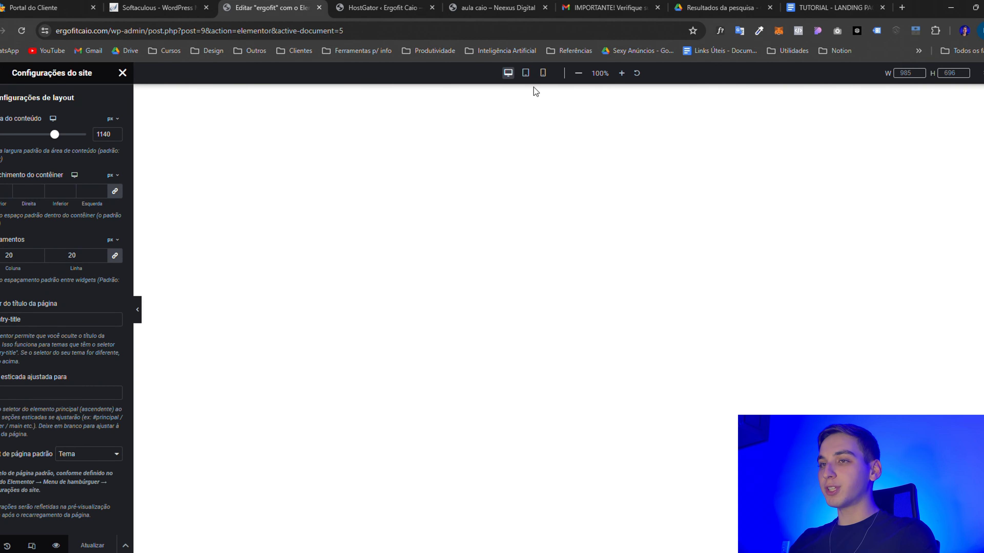
{"action": "double_click", "coordinate": [106, 134]}
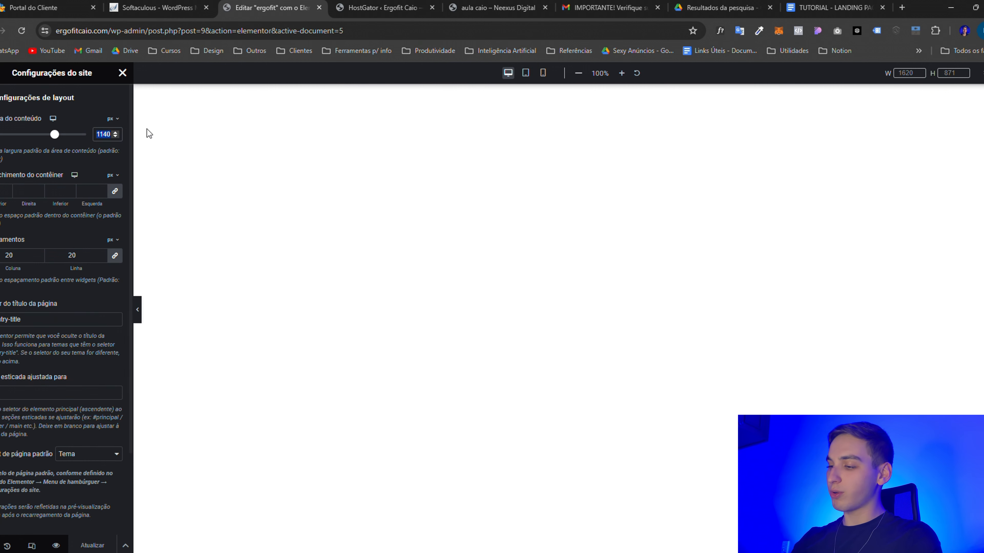
{"action": "type", "text": "1200"}
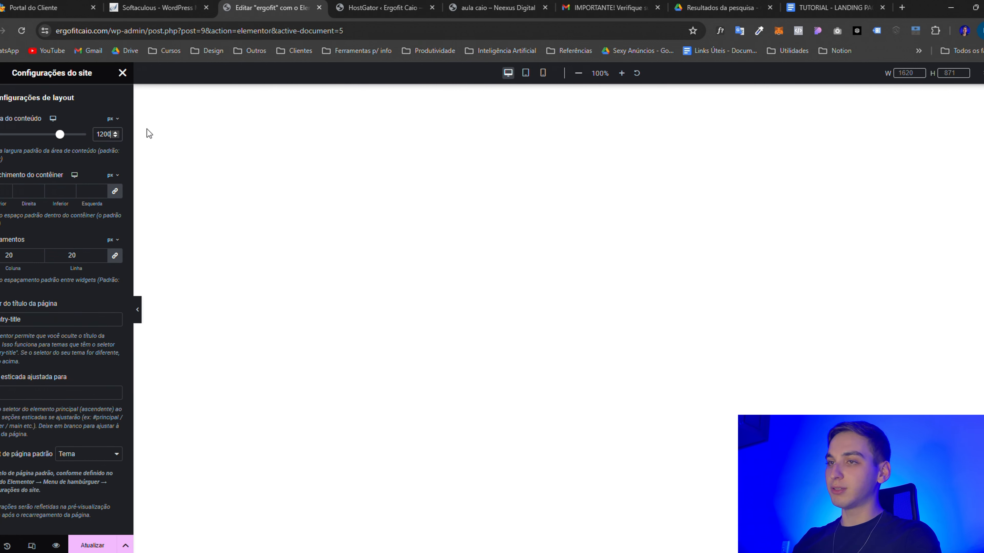
{"action": "key", "text": "BackSpace"}
{"action": "key", "text": "BackSpace"}
{"action": "type", "text": "80"}
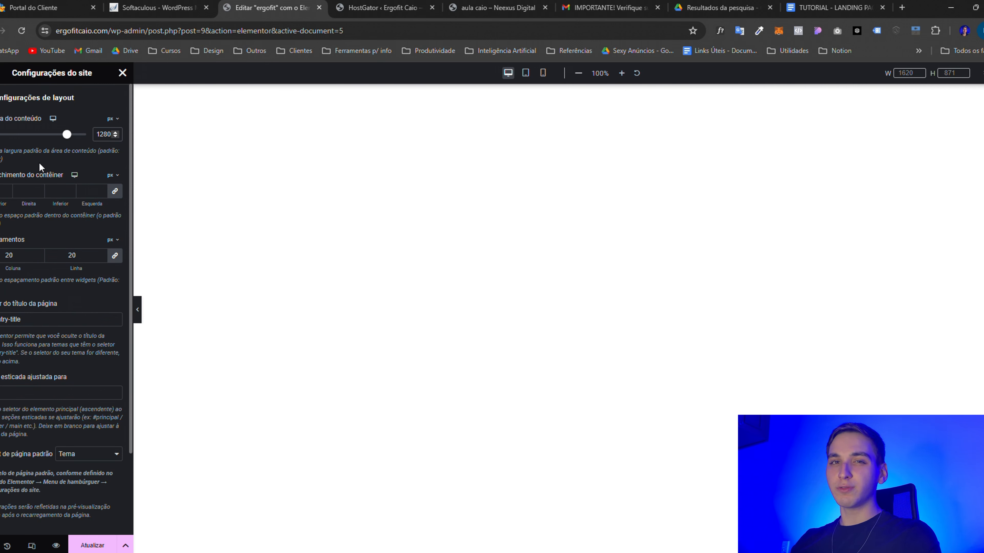
{"action": "scroll", "coordinate": [43, 194], "scroll_direction": "down", "scroll_amount": 1}
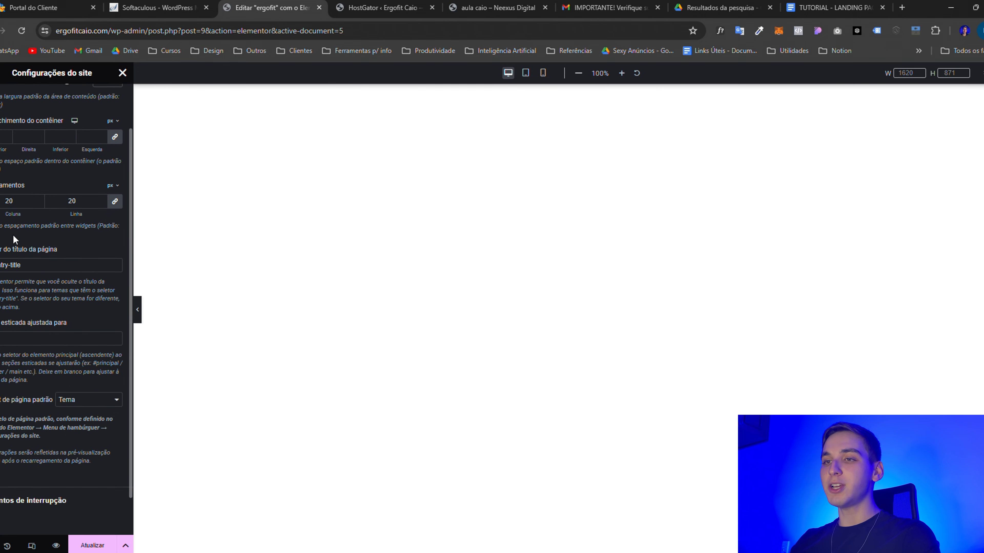
{"action": "scroll", "coordinate": [43, 196], "scroll_direction": "up", "scroll_amount": 1}
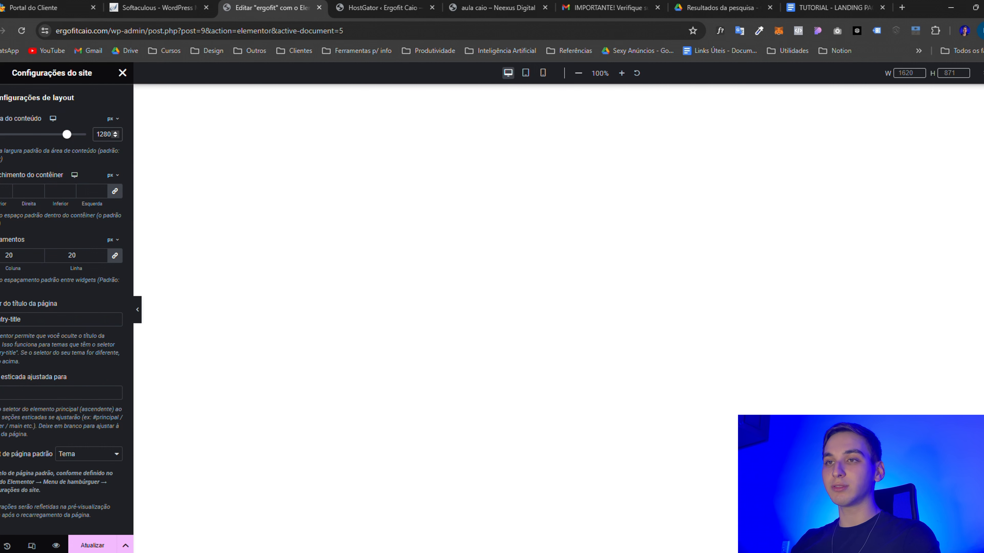
Save the site settings, check the custom CSS editor and return to the page editor
{"action": "left_click", "coordinate": [0, 73]}
{"action": "scroll", "coordinate": [71, 324], "scroll_direction": "down", "scroll_amount": 1}
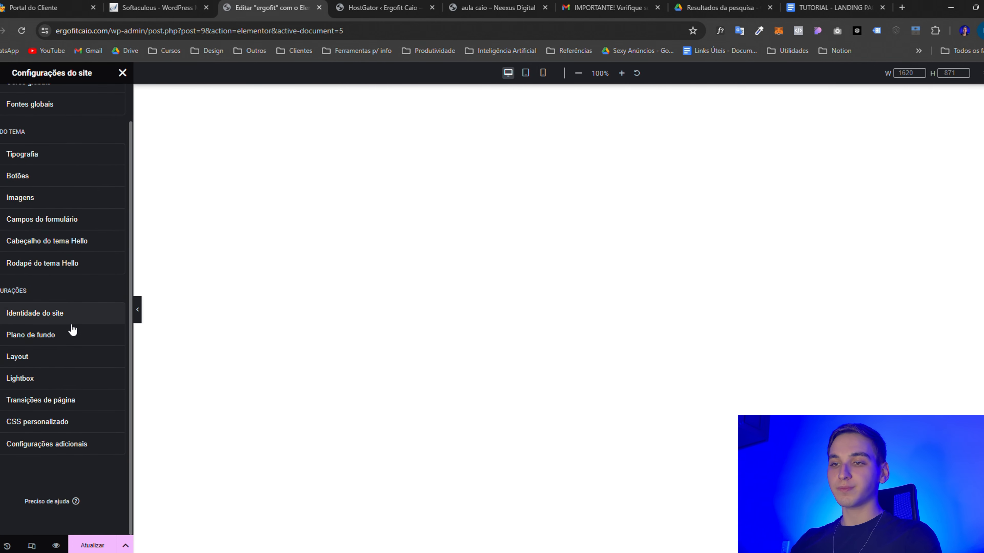
{"action": "scroll", "coordinate": [69, 325], "scroll_direction": "up", "scroll_amount": 1}
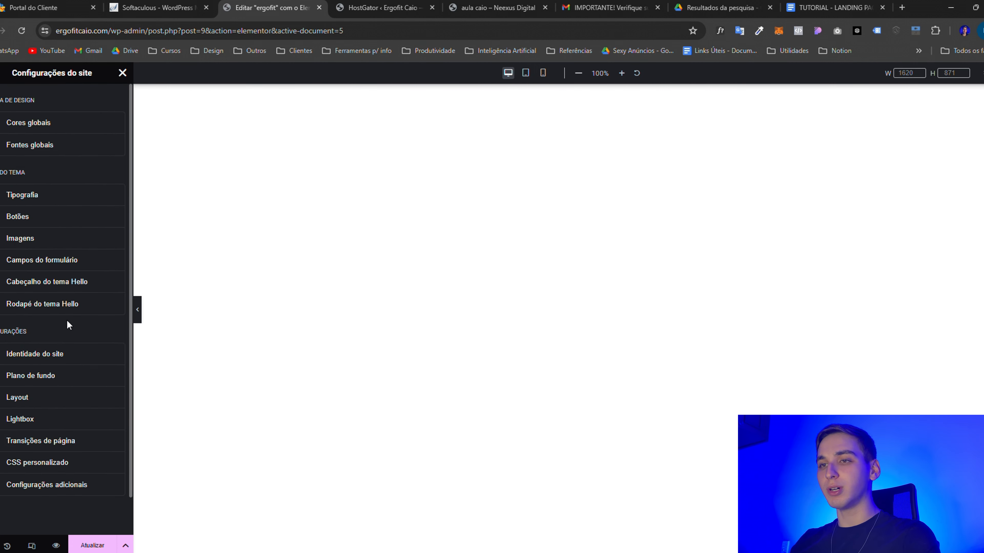
{"action": "left_click", "coordinate": [90, 546]}
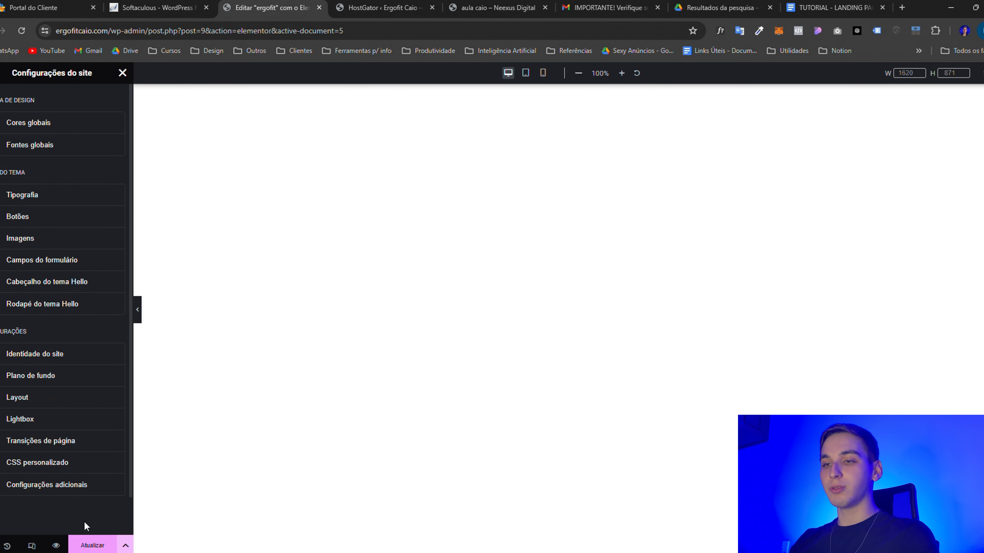
{"action": "left_click", "coordinate": [46, 462]}
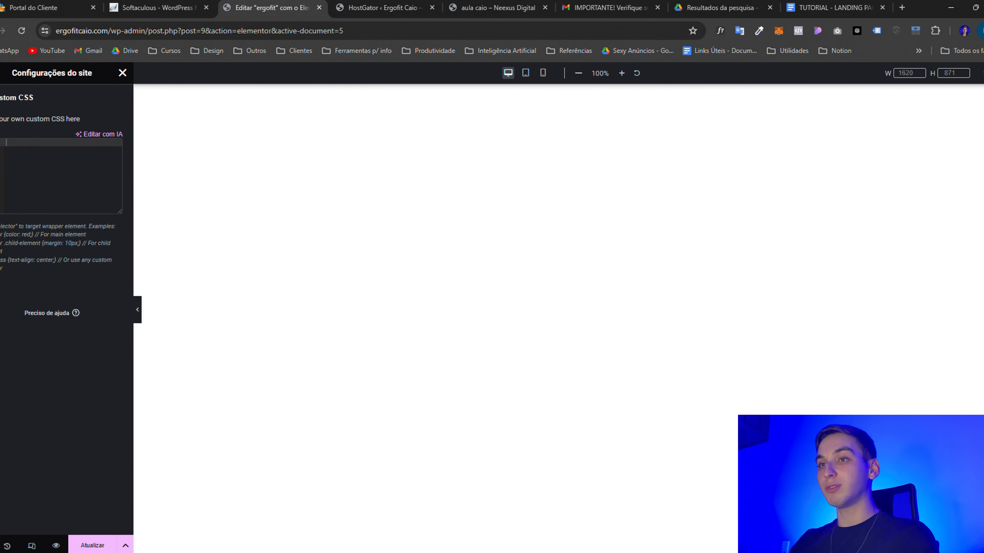
{"action": "left_click", "coordinate": [56, 164]}
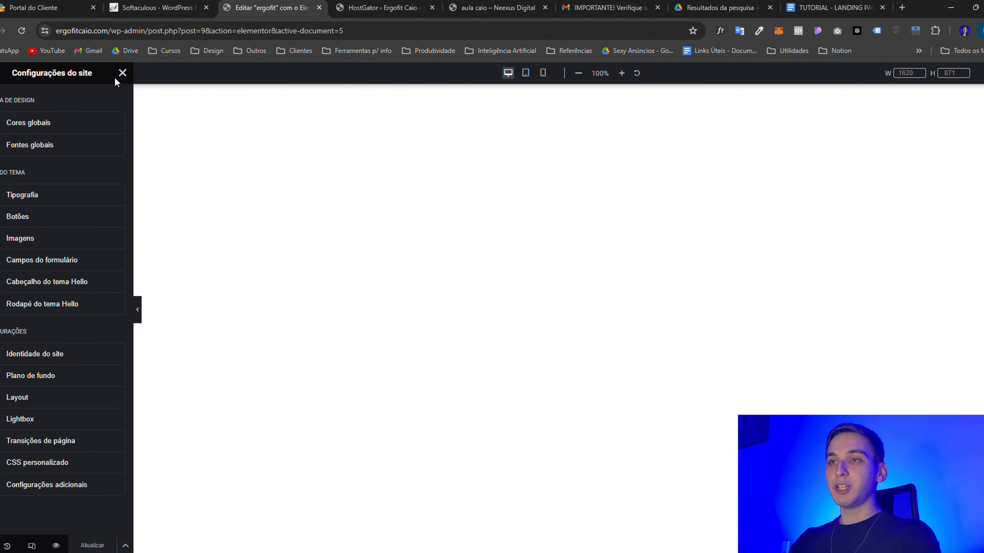
{"action": "left_click", "coordinate": [122, 73]}
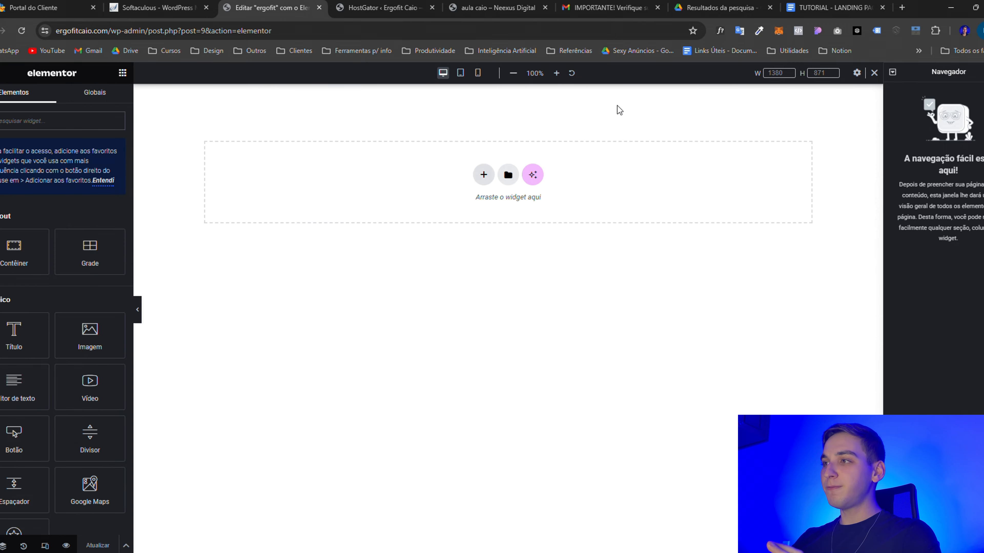
Switch to the tutorial document in Google Docs and highlight the "Passo 06 - Configurar o Wordpress + Elementor" line in yellow
{"action": "left_click", "coordinate": [833, 7]}
{"action": "left_click", "coordinate": [333, 427]}
{"action": "triple_click", "coordinate": [339, 431]}
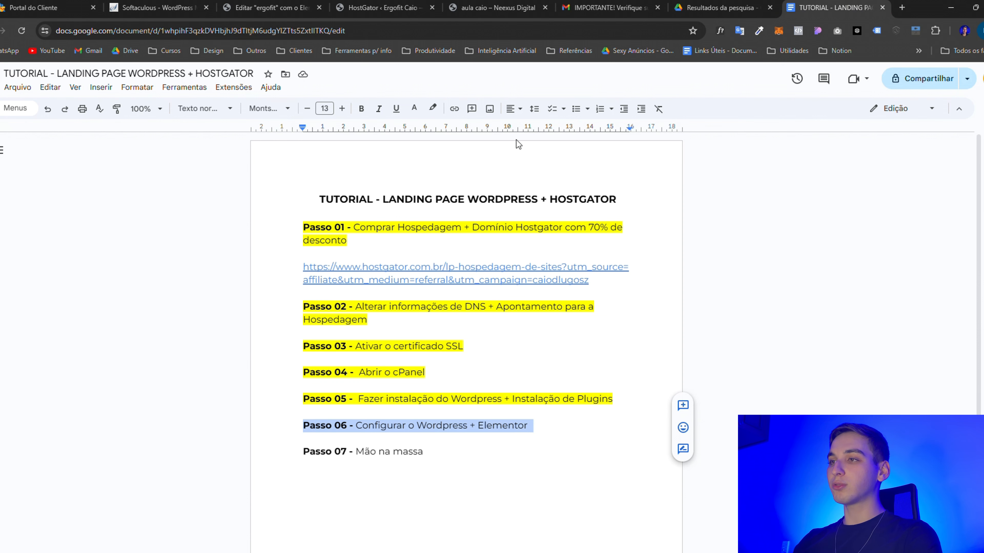
{"action": "left_click", "coordinate": [440, 110]}
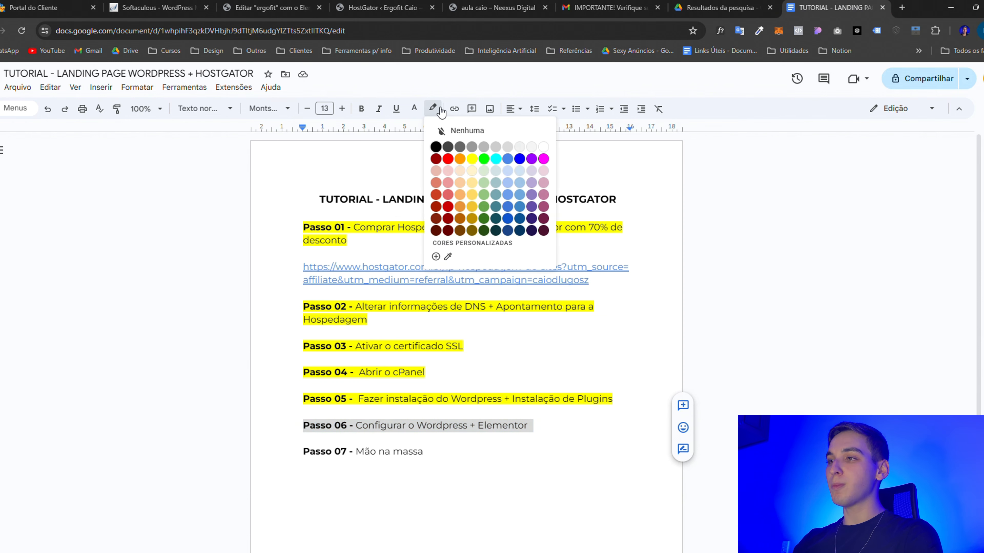
{"action": "left_click", "coordinate": [472, 158]}
{"action": "left_click", "coordinate": [410, 462]}
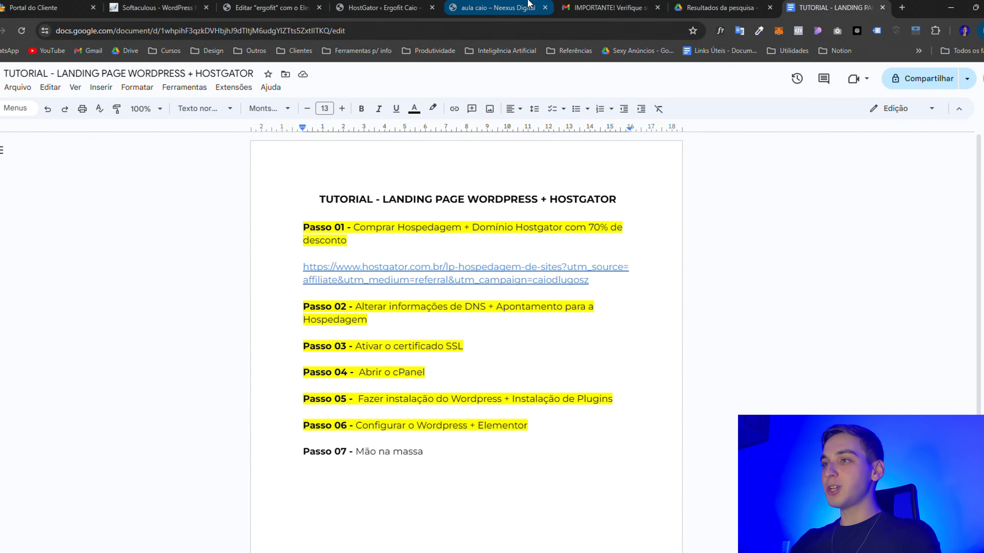
Look at the "aula caio" reference page, return to the ergofit page, and add a container with a content width of 1280 px
{"action": "left_click", "coordinate": [383, 7]}
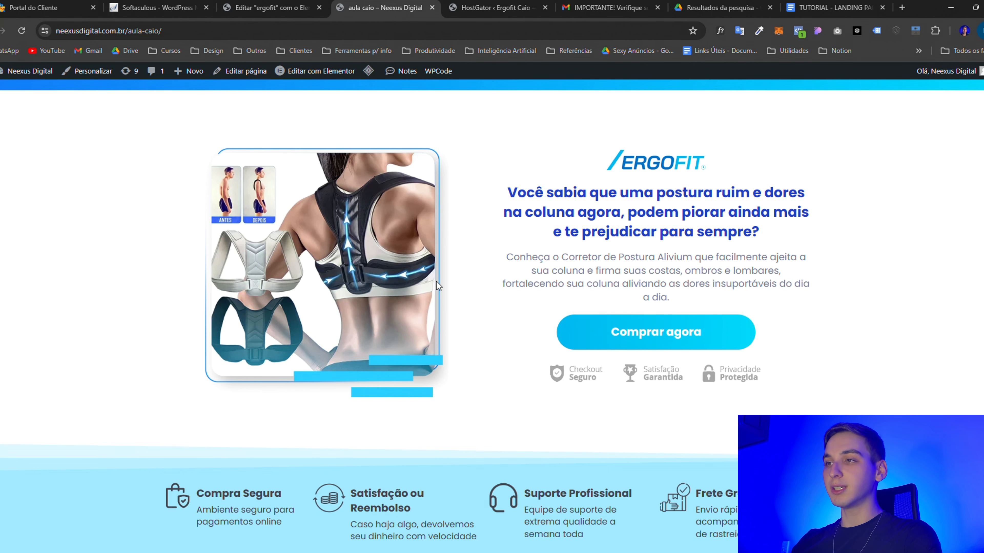
{"action": "left_click", "coordinate": [274, 4]}
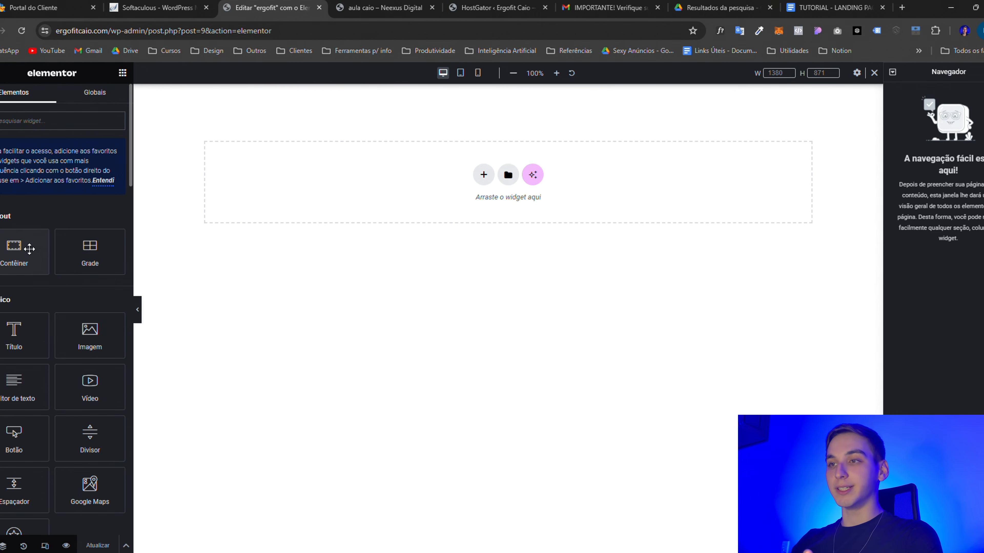
{"action": "scroll", "coordinate": [23, 307], "scroll_direction": "down", "scroll_amount": 3}
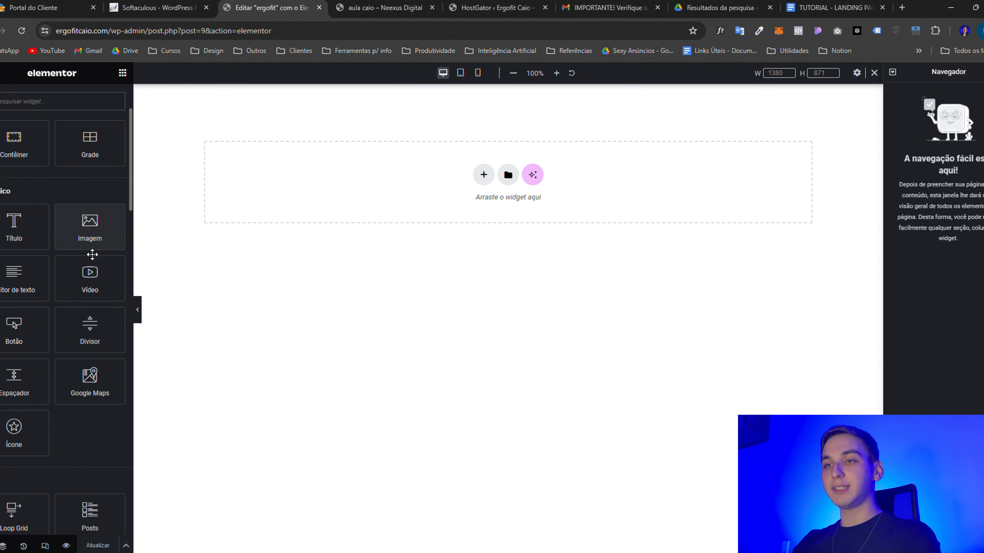
{"action": "scroll", "coordinate": [93, 264], "scroll_direction": "up", "scroll_amount": 3}
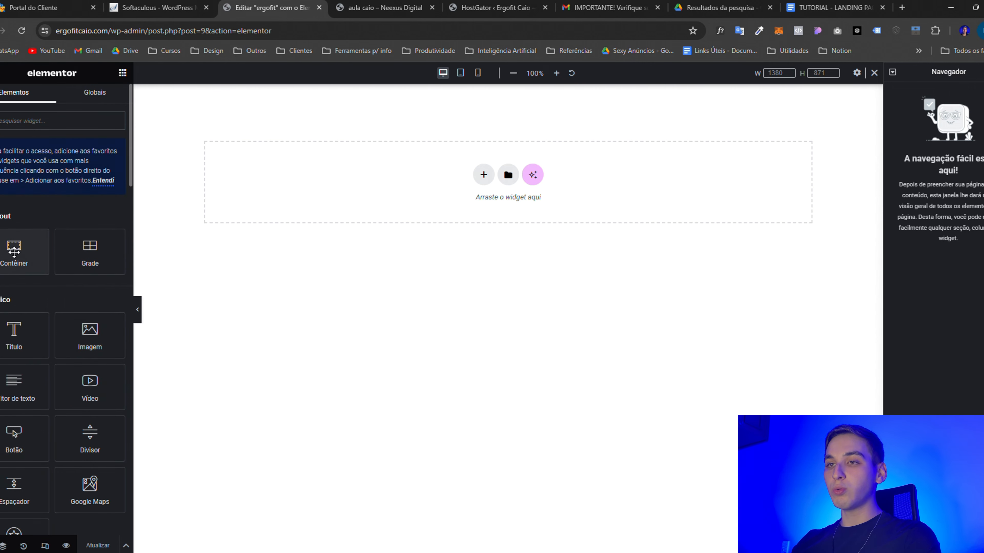
{"action": "left_click_drag", "start_coordinate": [24, 265], "coordinate": [348, 170]}
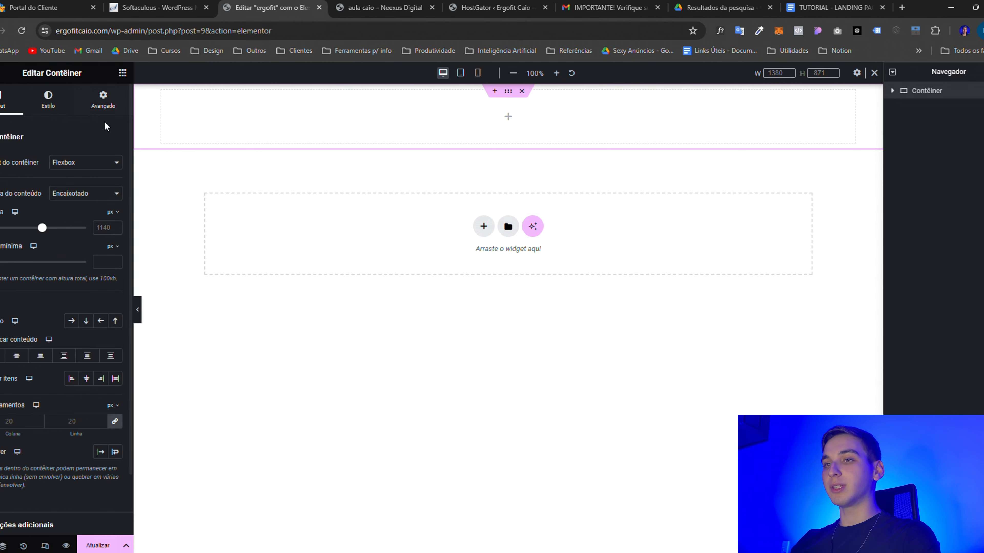
{"action": "left_click", "coordinate": [107, 231]}
{"action": "type", "text": "1280"}
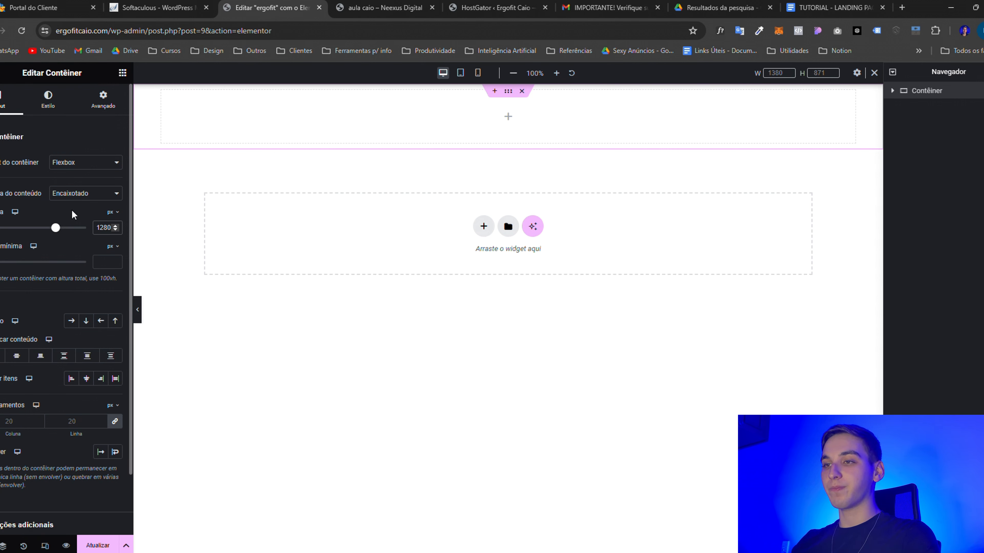
Set the container's padding to 50 px on all sides, trying 100 px in between, and compare it with the reference page
{"action": "left_click", "coordinate": [105, 102]}
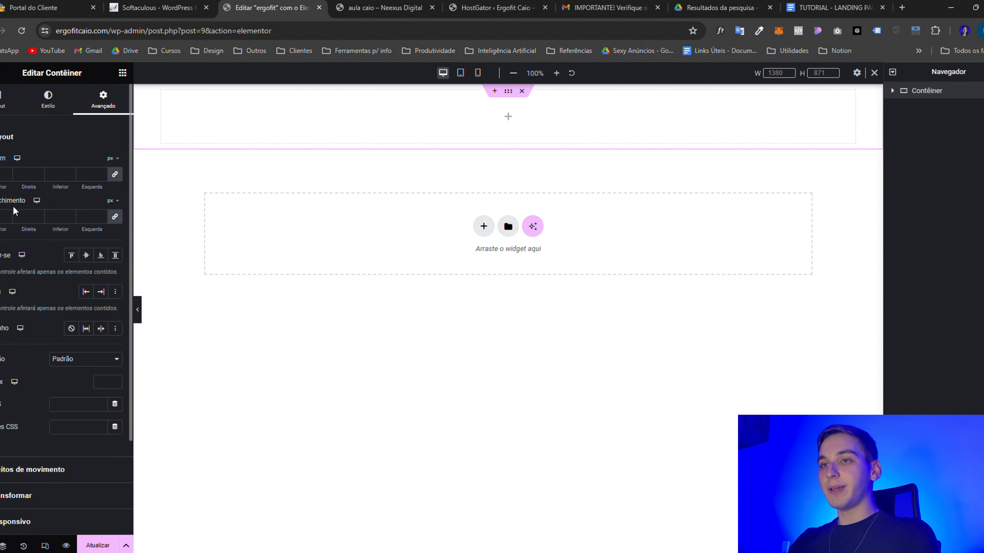
{"action": "left_click", "coordinate": [5, 216]}
{"action": "type", "text": "50"}
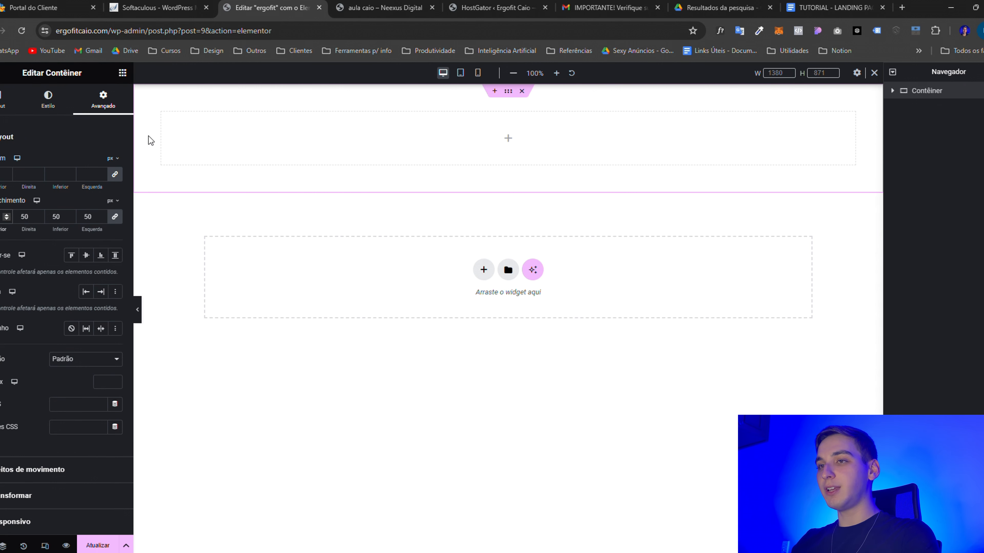
{"action": "double_click", "coordinate": [2, 220]}
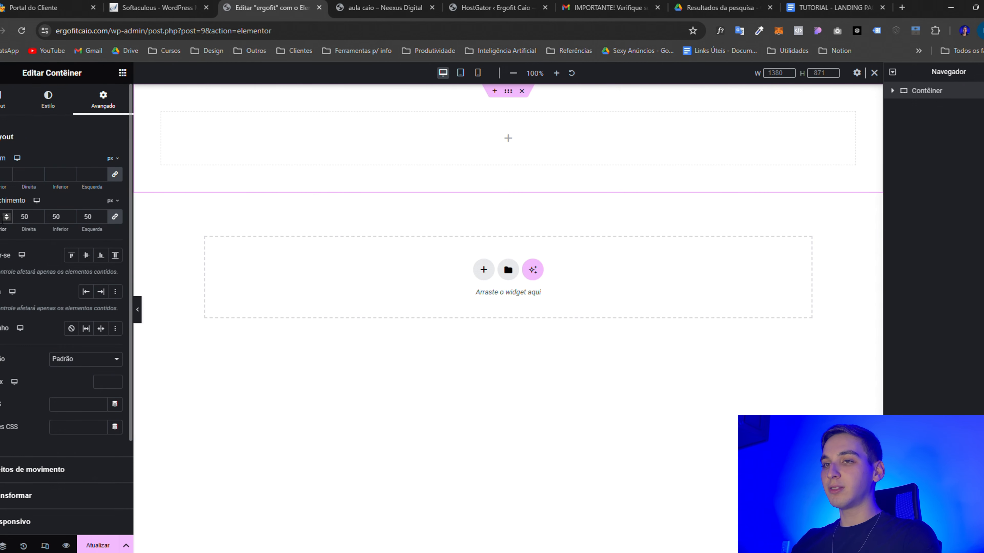
{"action": "type", "text": "100"}
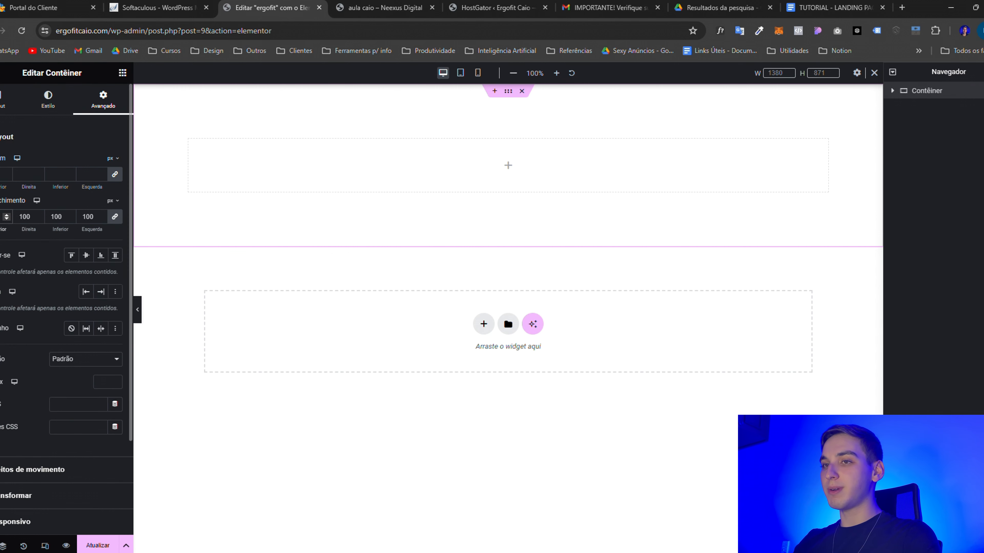
{"action": "double_click", "coordinate": [2, 217]}
{"action": "type", "text": "50"}
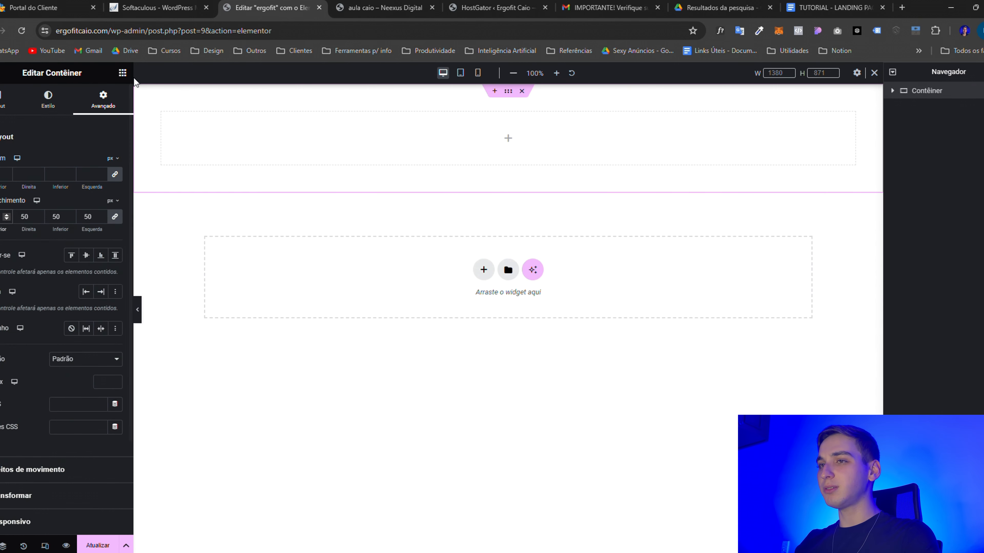
{"action": "left_click", "coordinate": [409, 5]}
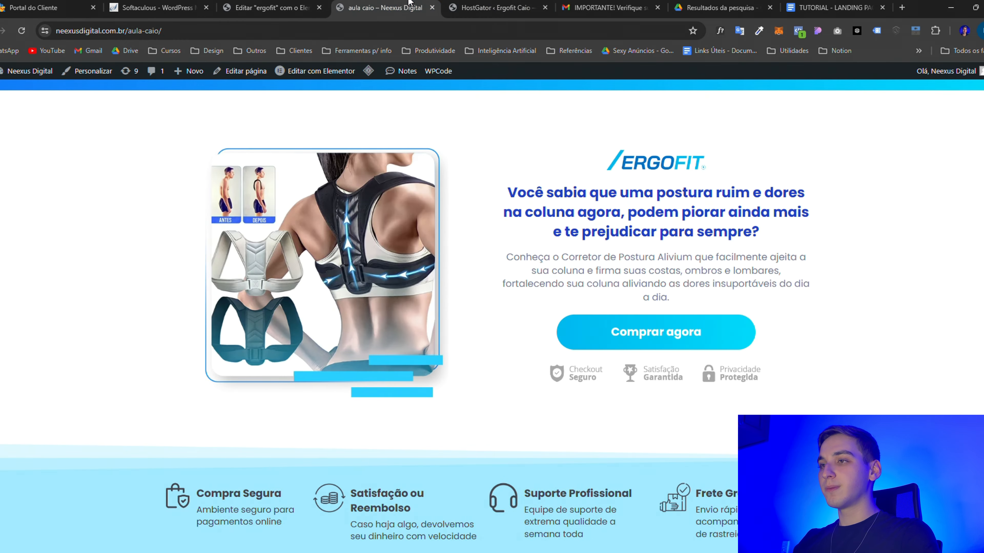
{"action": "left_click", "coordinate": [294, 4]}
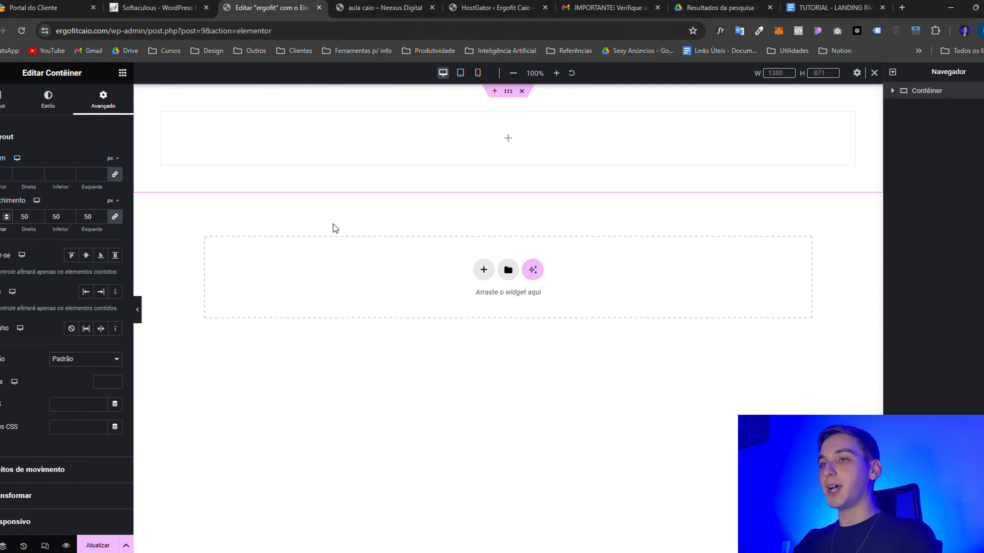
Find the image box widget (Caixa da imagem) among the available elements and place it in the container
{"action": "left_click", "coordinate": [122, 73]}
{"action": "scroll", "coordinate": [48, 301], "scroll_direction": "down", "scroll_amount": 10}
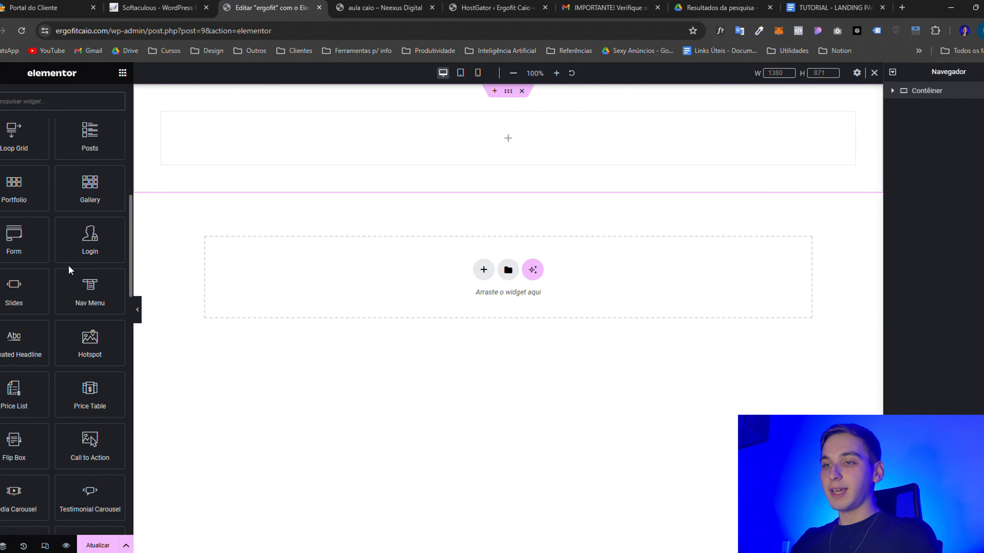
{"action": "scroll", "coordinate": [69, 270], "scroll_direction": "down", "scroll_amount": 10}
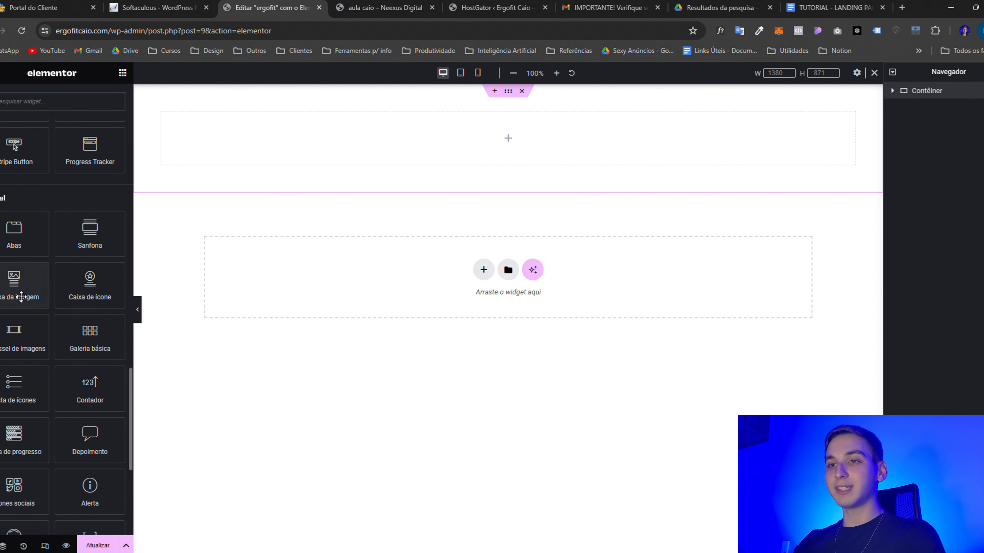
{"action": "left_click_drag", "start_coordinate": [22, 301], "coordinate": [279, 155]}
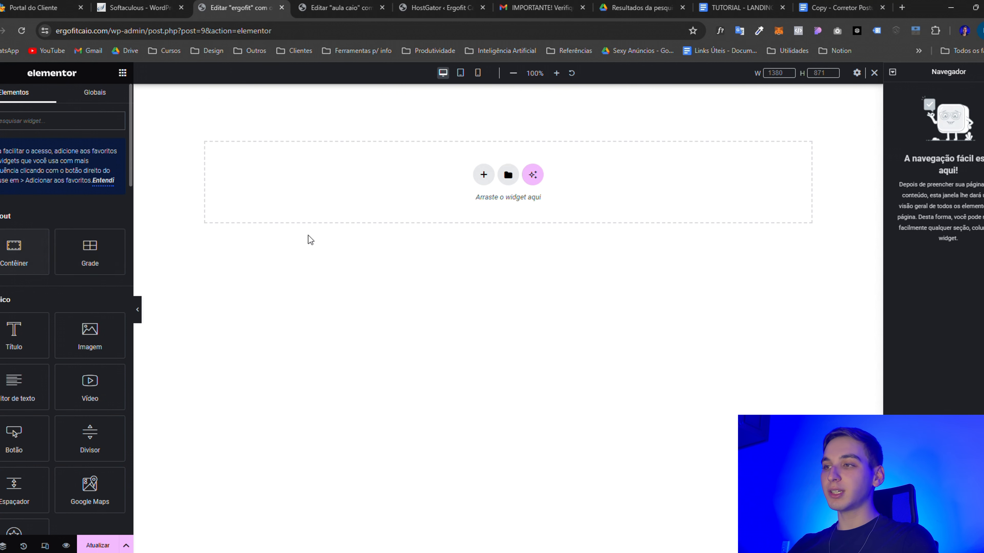
{"action": "left_click", "coordinate": [484, 177]}
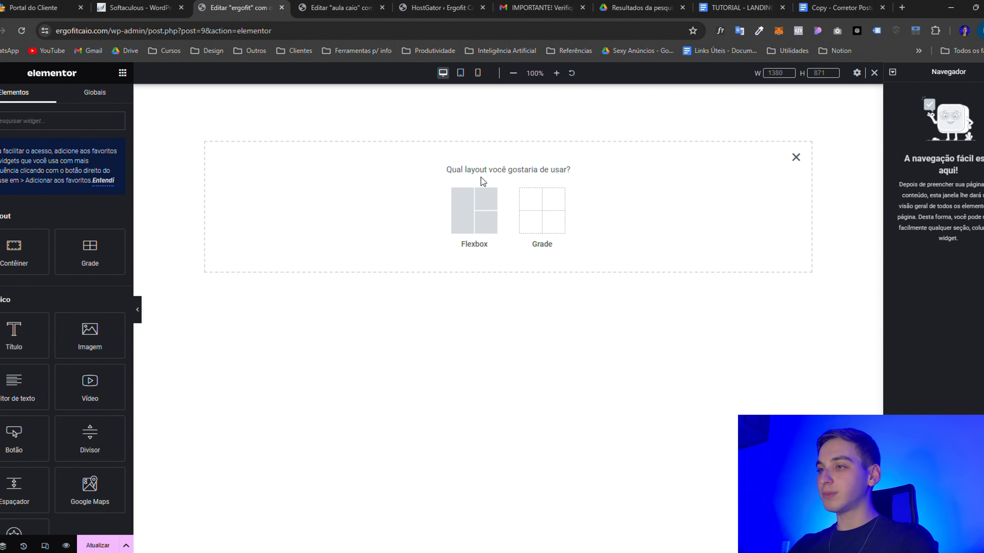
{"action": "left_click", "coordinate": [468, 211]}
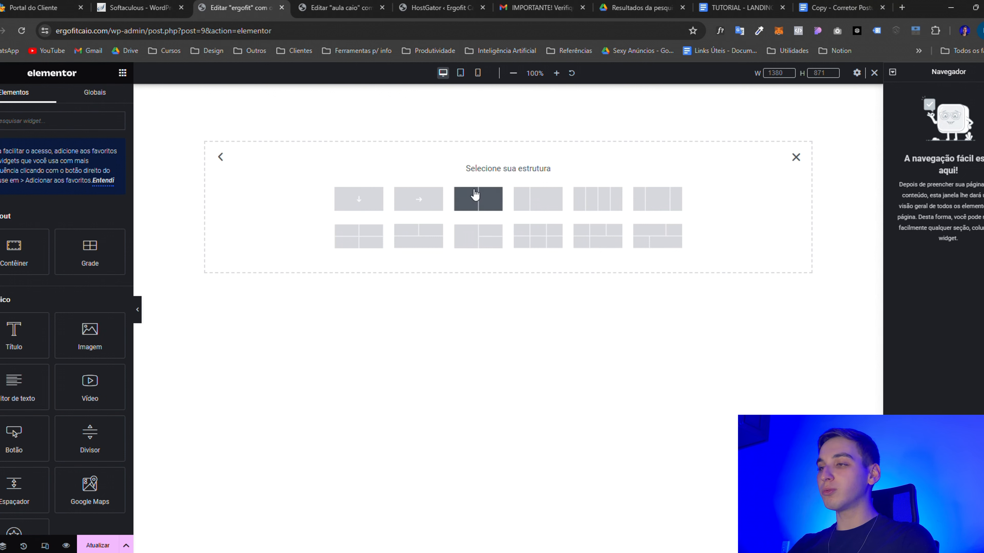
{"action": "left_click", "coordinate": [488, 203]}
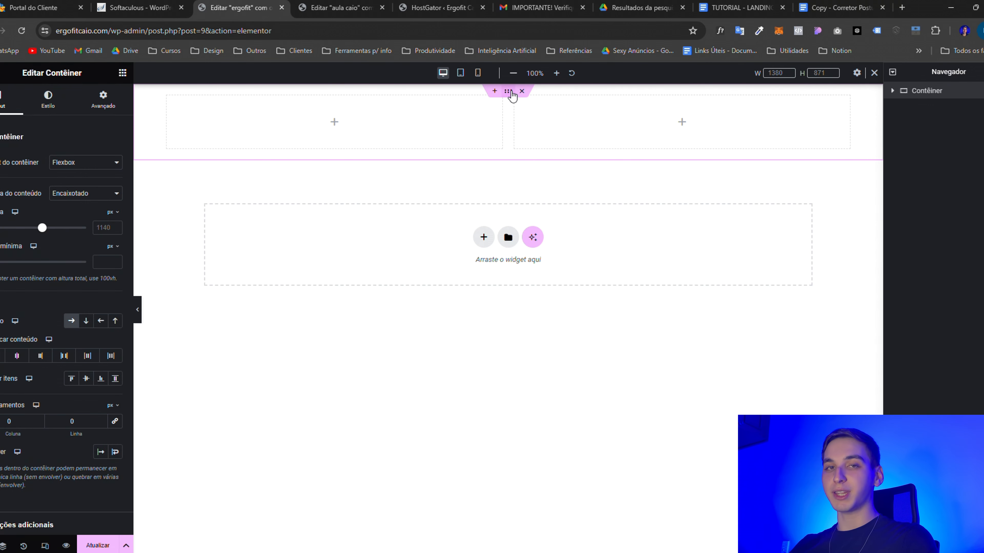
{"action": "left_click", "coordinate": [317, 3]}
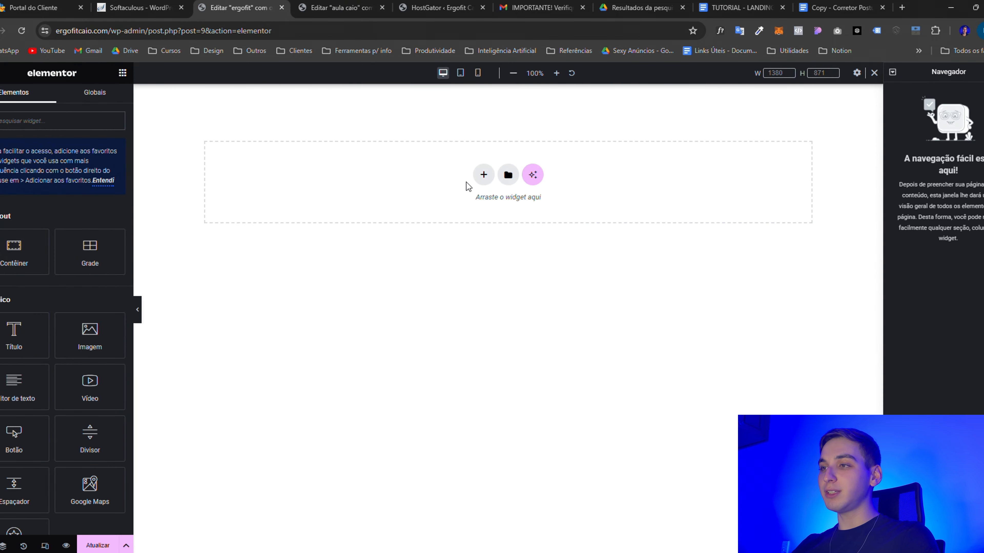
Add a Flexbox container with two equal side-by-side columns to the page
{"action": "left_click", "coordinate": [483, 174]}
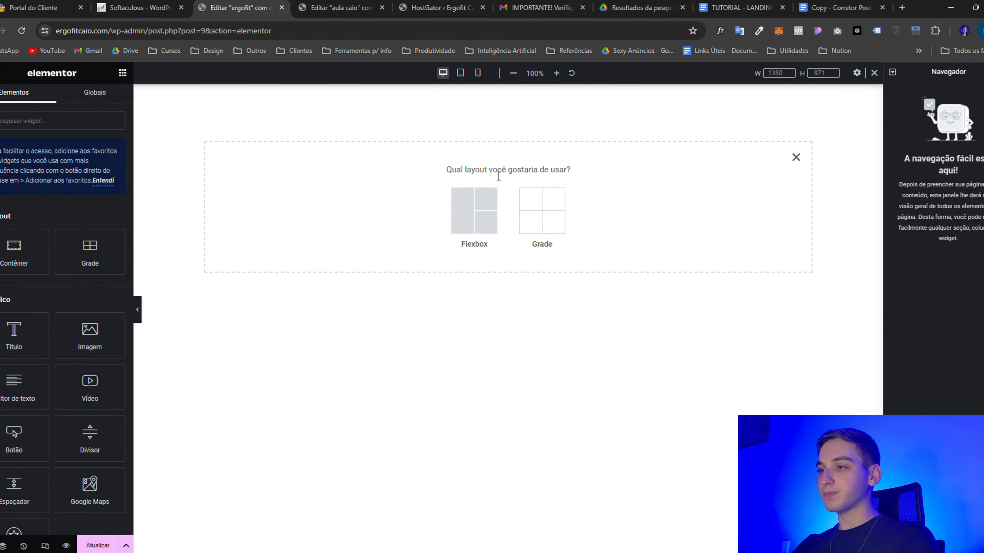
{"action": "left_click", "coordinate": [480, 213]}
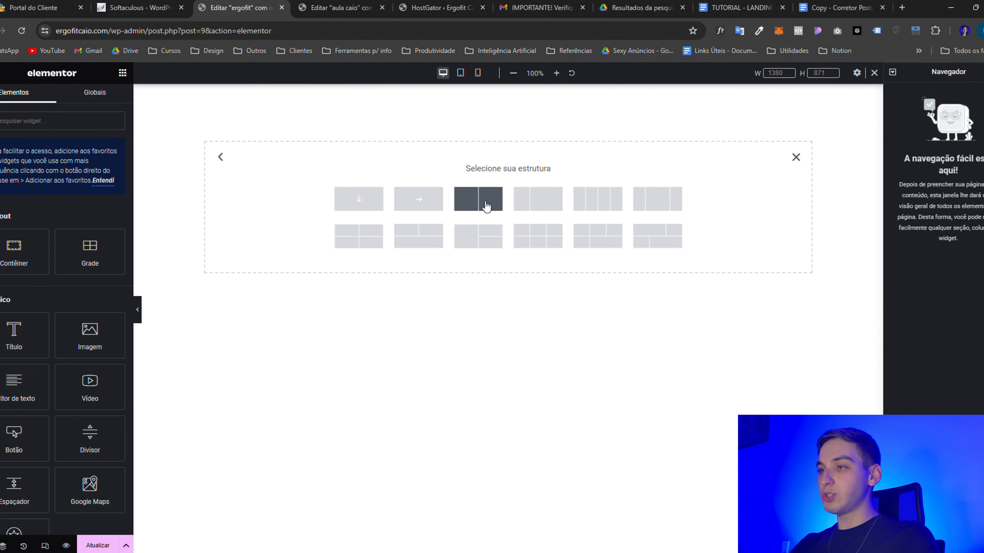
{"action": "left_click", "coordinate": [471, 199]}
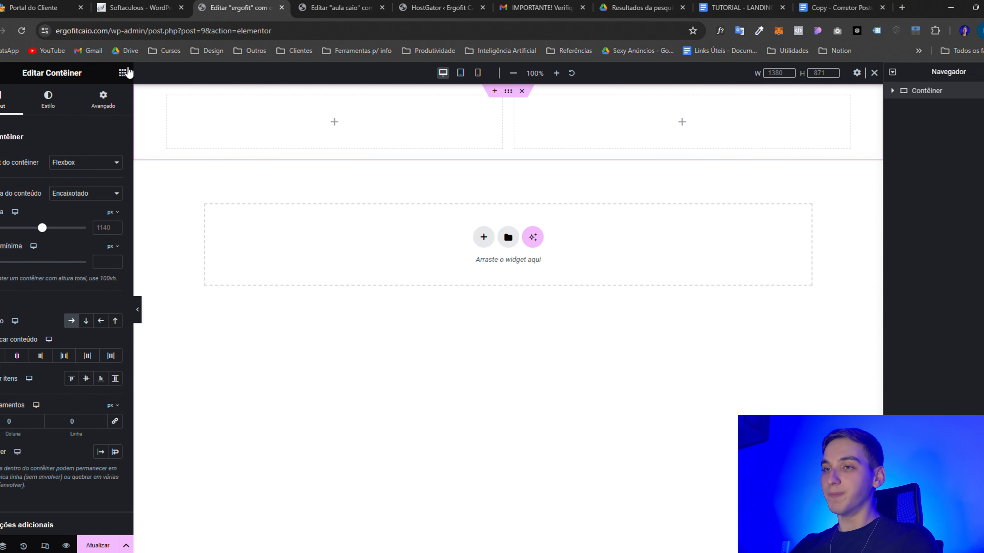
Find the image box widget (Caixa da imagem) and place it in the container's right column
{"action": "left_click", "coordinate": [122, 72]}
{"action": "scroll", "coordinate": [59, 259], "scroll_direction": "down", "scroll_amount": 1}
{"action": "scroll", "coordinate": [57, 257], "scroll_direction": "down", "scroll_amount": 5}
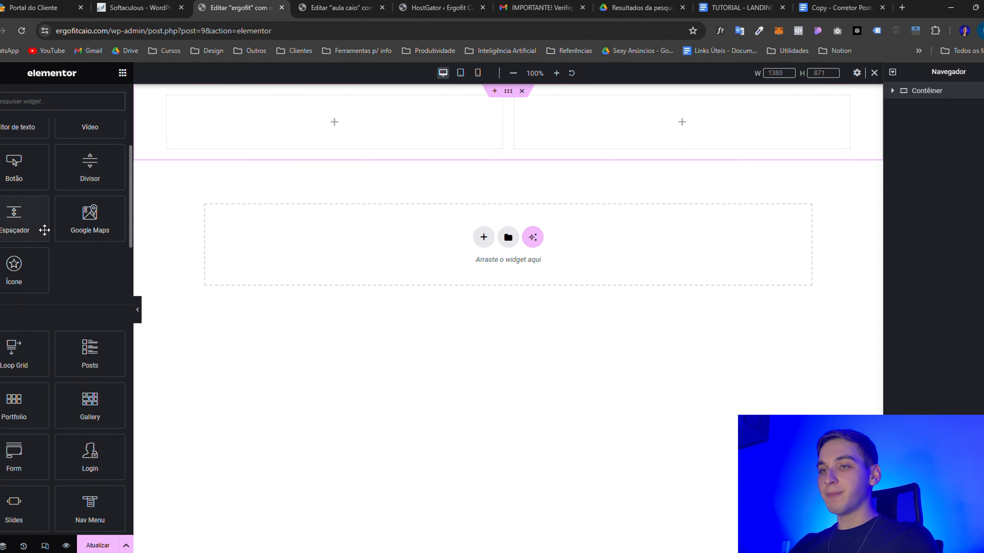
{"action": "scroll", "coordinate": [45, 230], "scroll_direction": "down", "scroll_amount": 10}
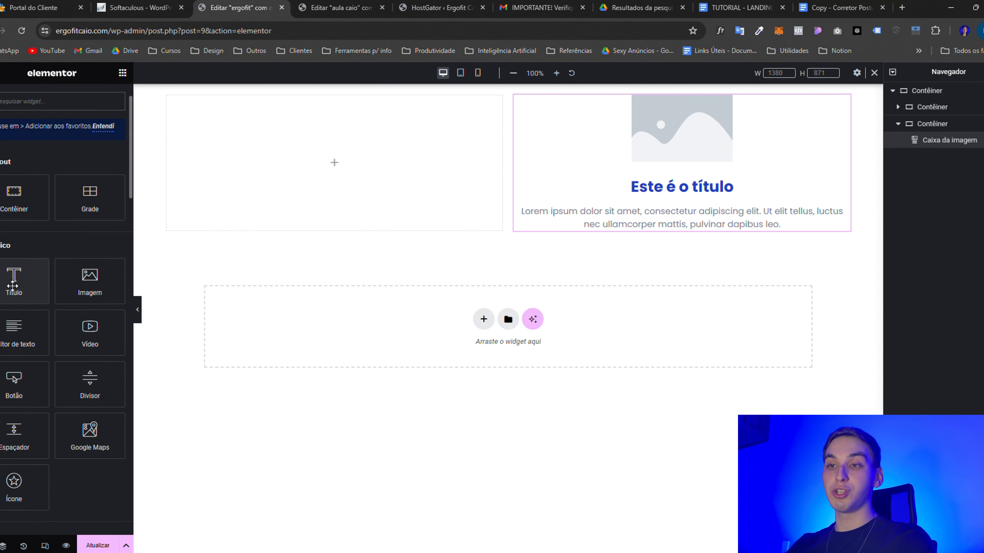
Try a heading (Título) and a text editor (Editor de texto) below the image box, and undo both additions
{"action": "left_click_drag", "start_coordinate": [15, 281], "coordinate": [632, 230]}
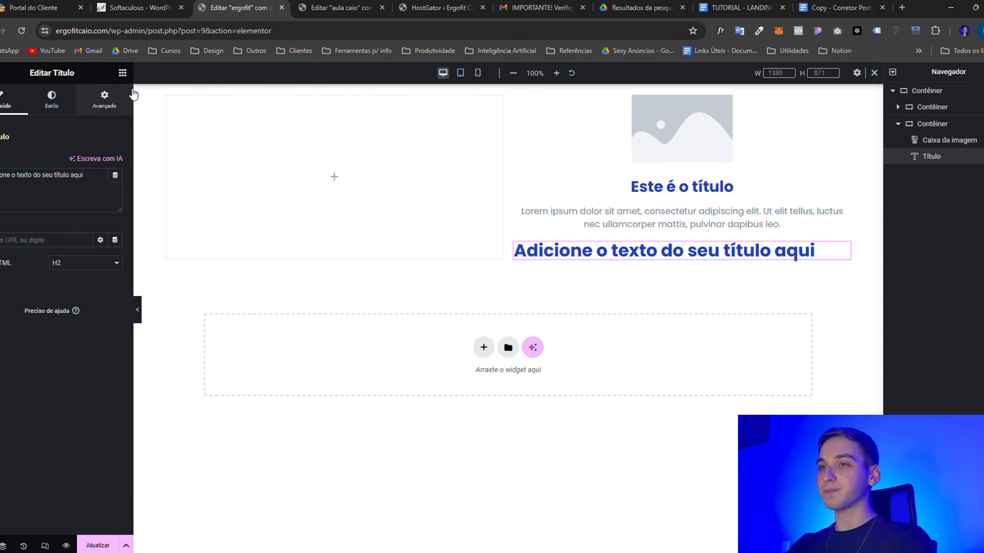
{"action": "left_click", "coordinate": [122, 72]}
{"action": "left_click_drag", "start_coordinate": [27, 388], "coordinate": [619, 268]}
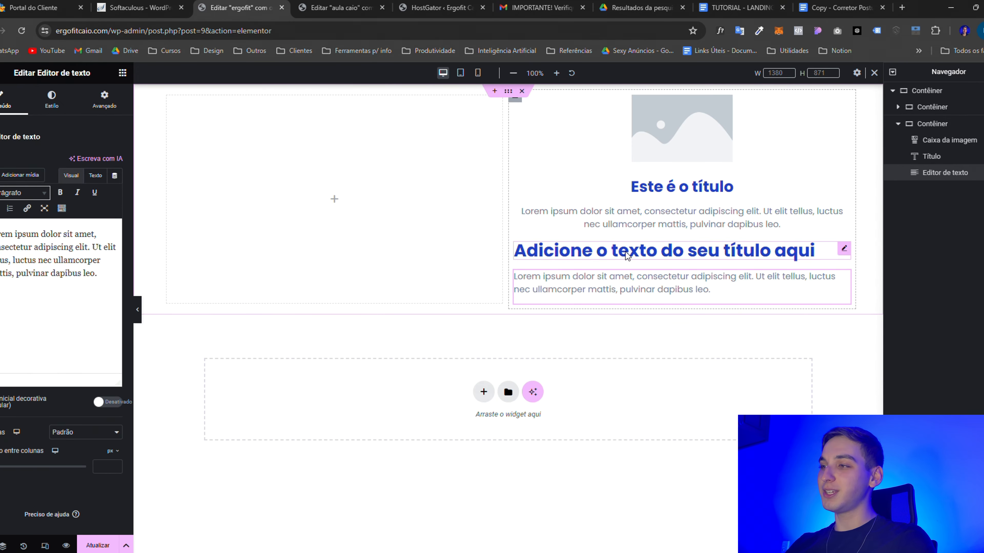
{"action": "key", "text": "ctrl+z"}
{"action": "key", "text": "ctrl+z"}
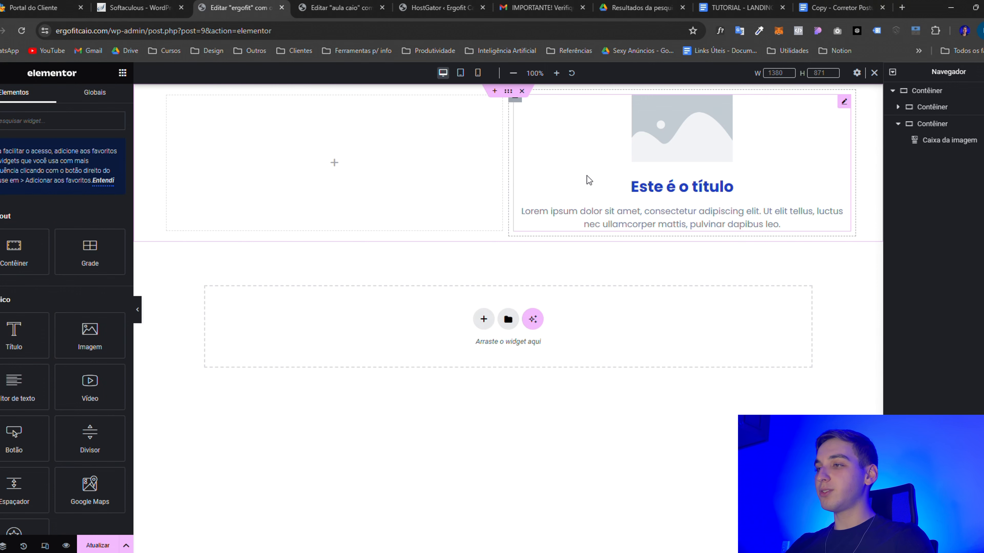
Fill the image box with the "Você sabia que uma postura ruim..." headline and Corretor de Postura Alivium description, and open its content style options
{"action": "left_click", "coordinate": [586, 175]}
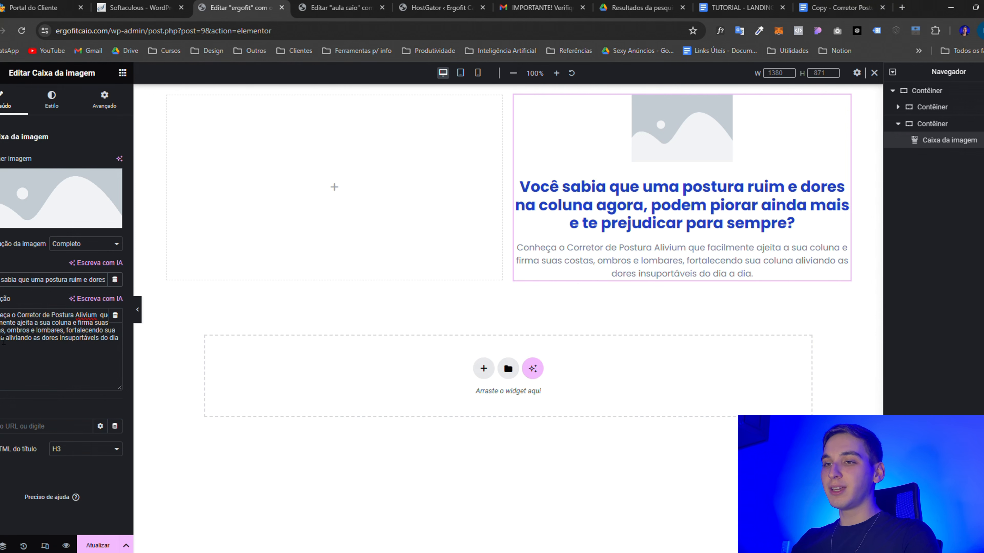
{"action": "left_click", "coordinate": [47, 111]}
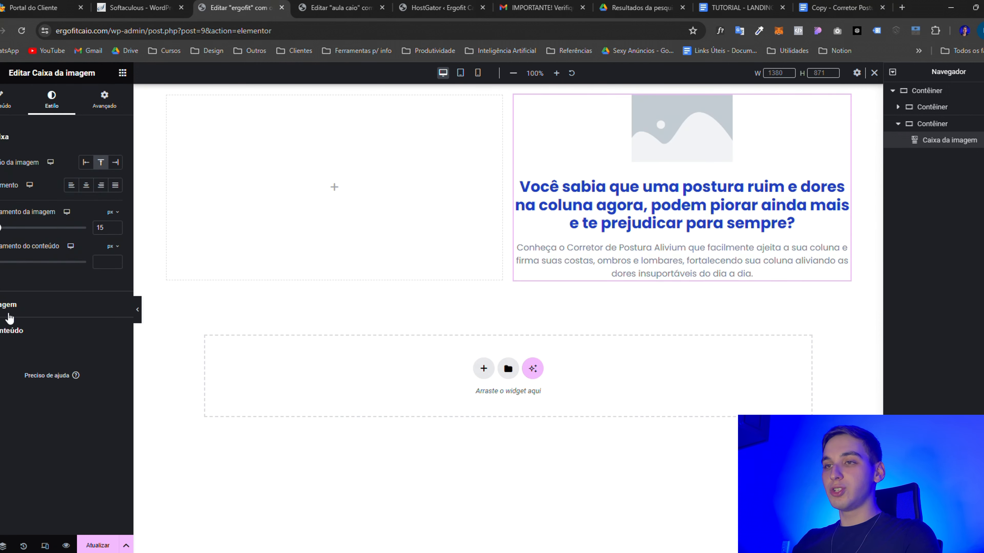
{"action": "left_click", "coordinate": [16, 340]}
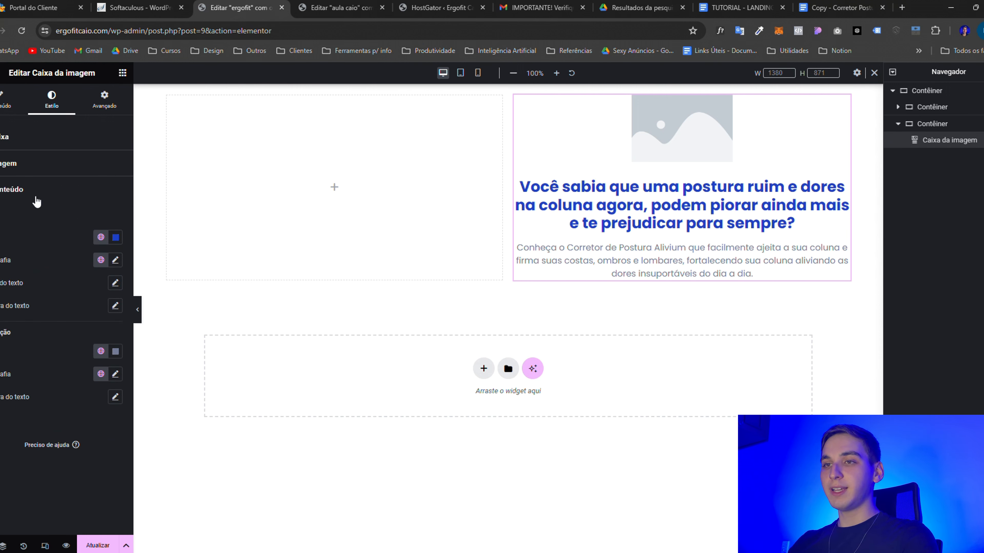
Try the custom light green #B0E07A as the image box's title color and return it to the global color Primário
{"action": "left_click", "coordinate": [102, 238]}
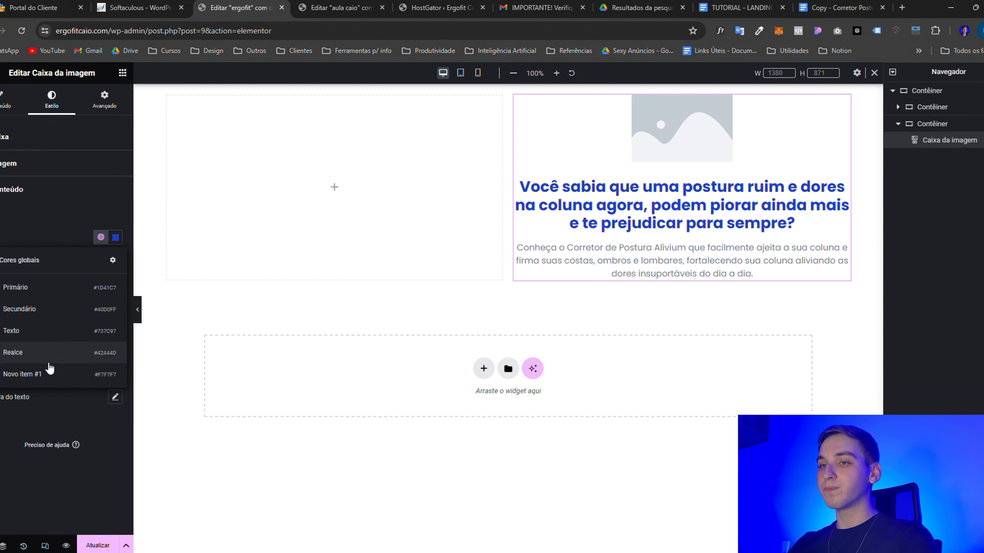
{"action": "left_click", "coordinate": [117, 241]}
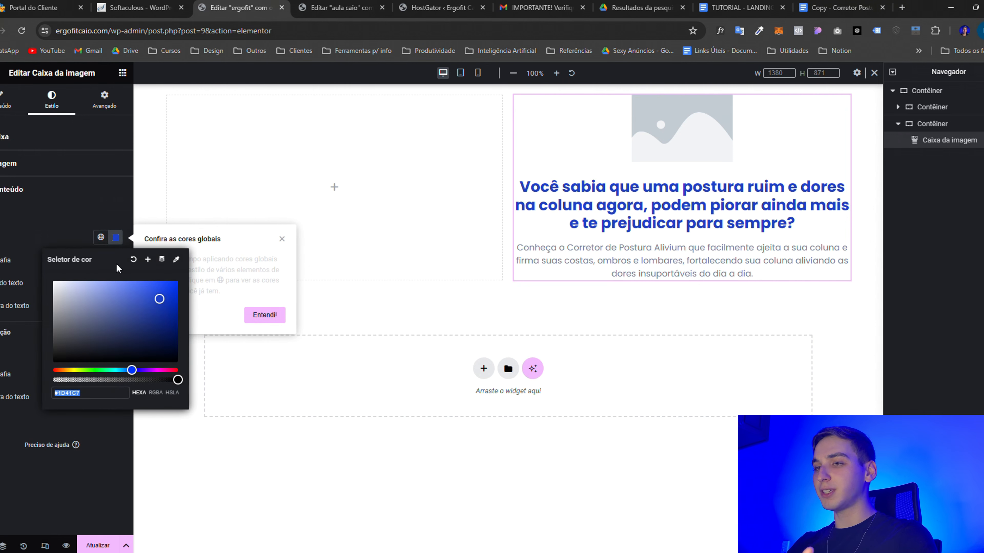
{"action": "mouse_move", "coordinate": [138, 302]}
{"action": "left_mouse_down"}
{"action": "mouse_move", "coordinate": [78, 326]}
{"action": "mouse_move", "coordinate": [150, 310]}
{"action": "mouse_move", "coordinate": [120, 364]}
{"action": "mouse_move", "coordinate": [115, 296]}
{"action": "left_mouse_up"}
{"action": "left_click", "coordinate": [96, 372]}
{"action": "left_click", "coordinate": [84, 370]}
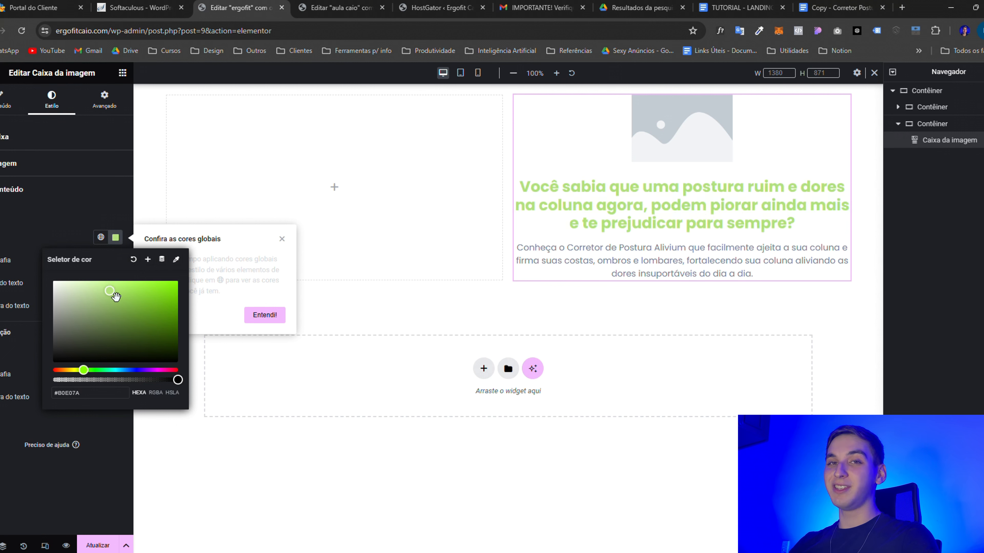
{"action": "left_click", "coordinate": [102, 238]}
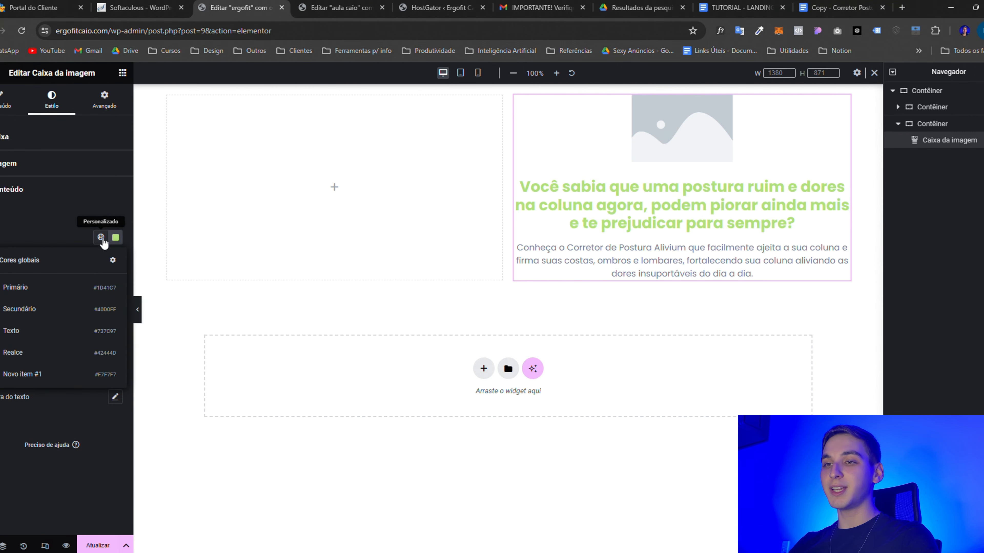
{"action": "left_click", "coordinate": [50, 288]}
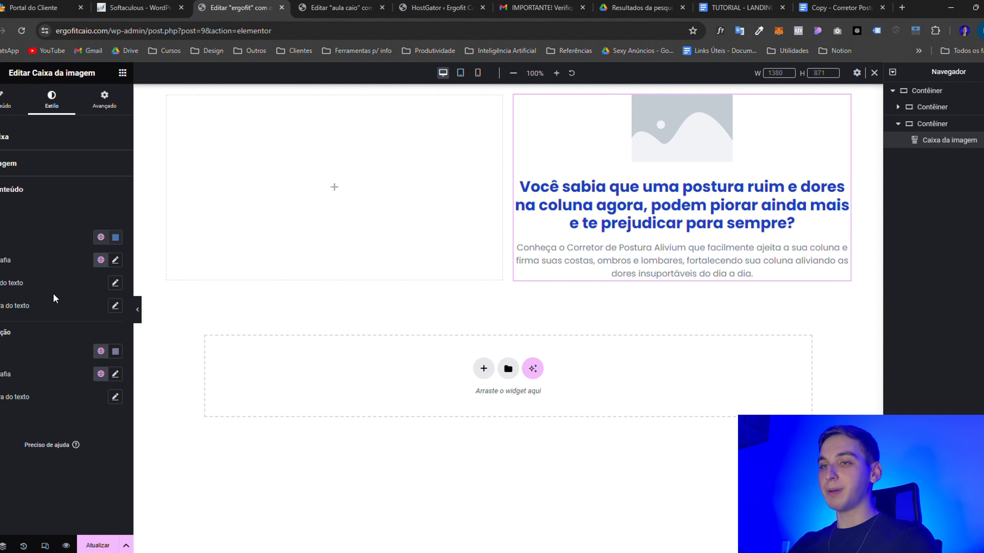
Apply the global font Primário to the image box's title, and set its size to 1,6 and line height to 1,4
{"action": "left_click", "coordinate": [101, 260]}
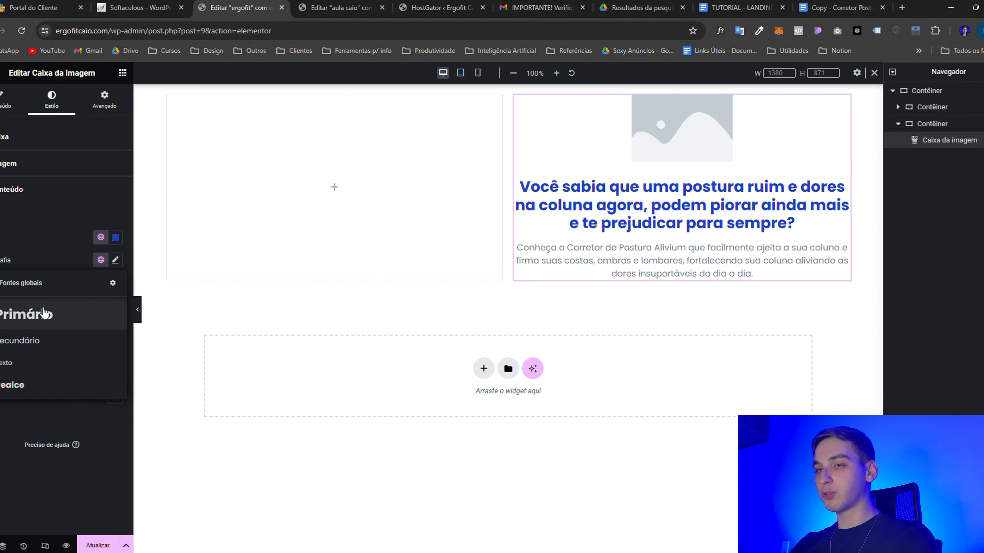
{"action": "left_click", "coordinate": [61, 321]}
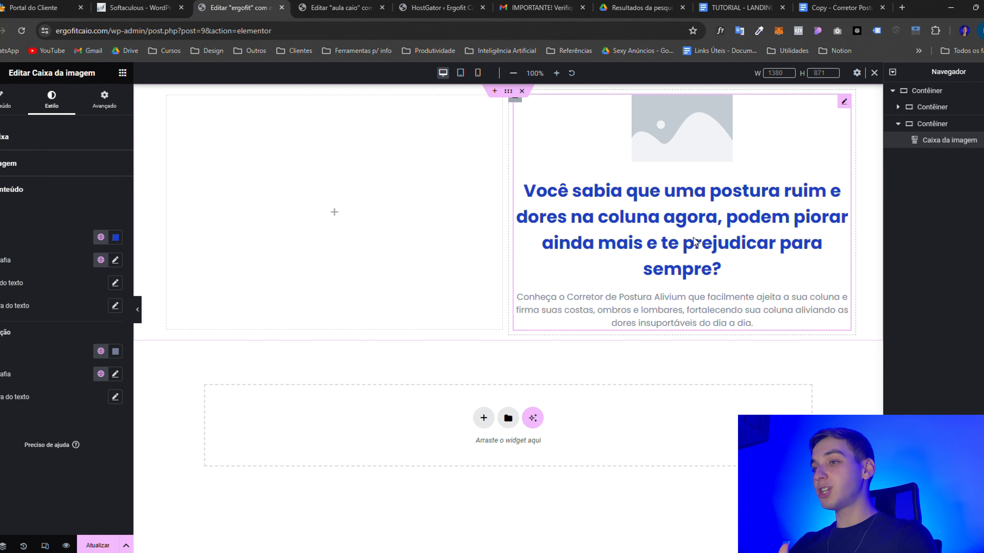
{"action": "left_click", "coordinate": [116, 262]}
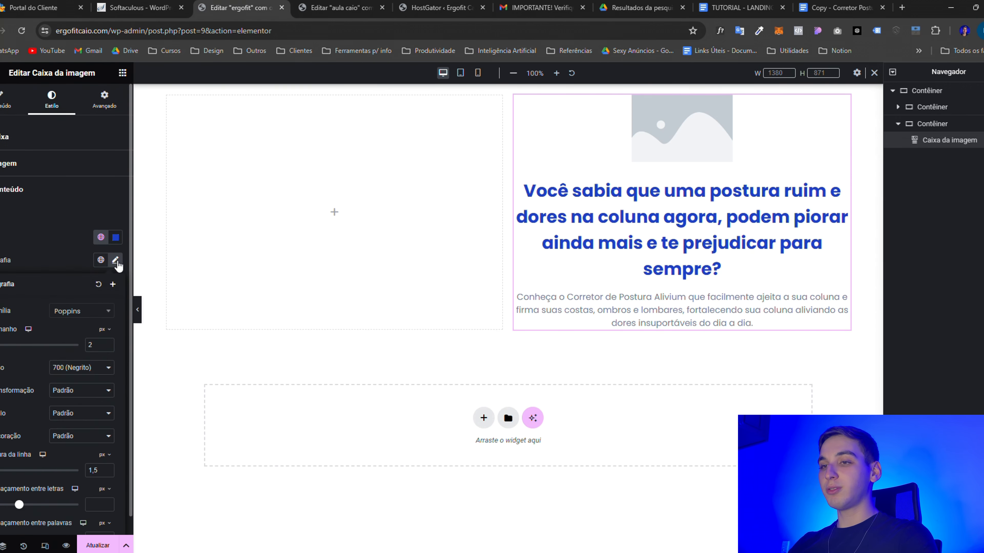
{"action": "left_click", "coordinate": [109, 331]}
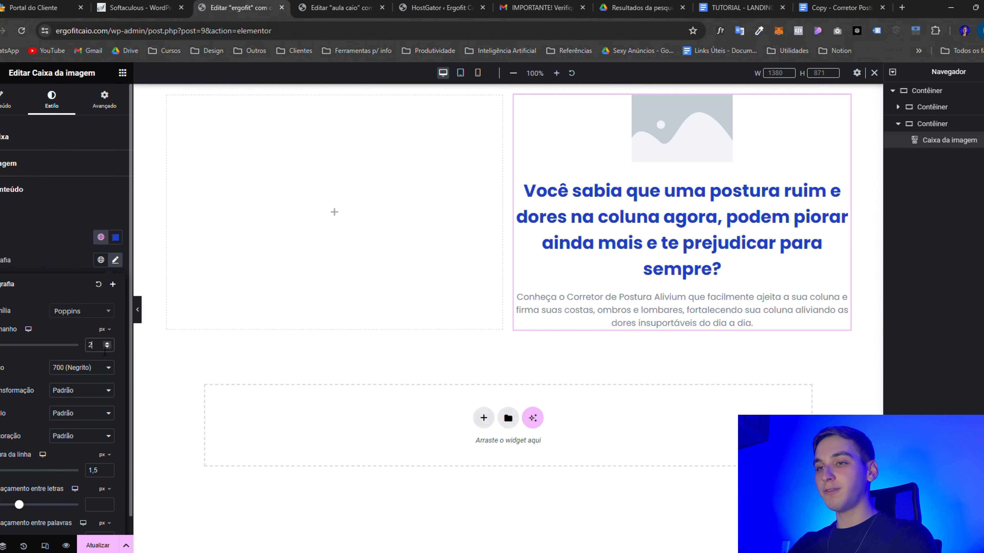
{"action": "type", "text": "1,"}
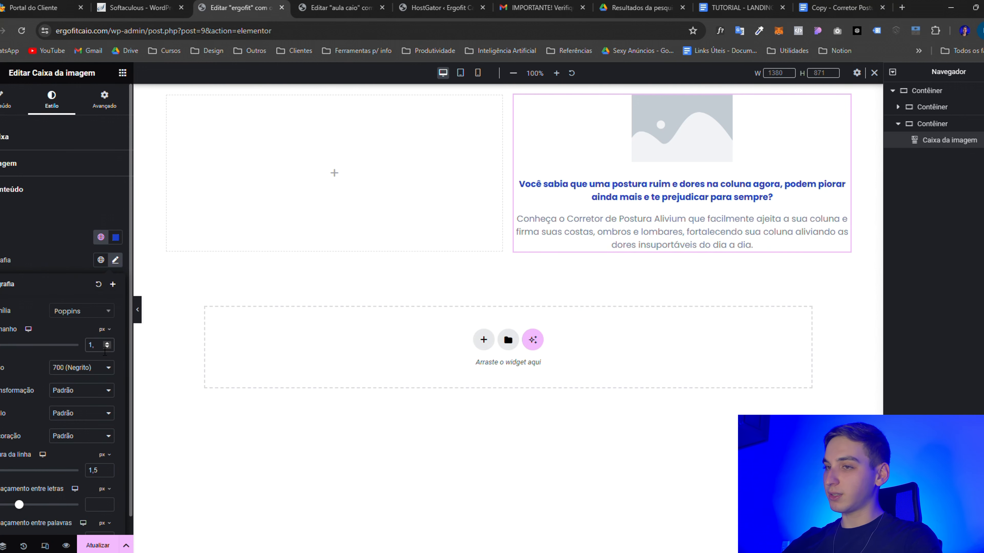
{"action": "type", "text": "6"}
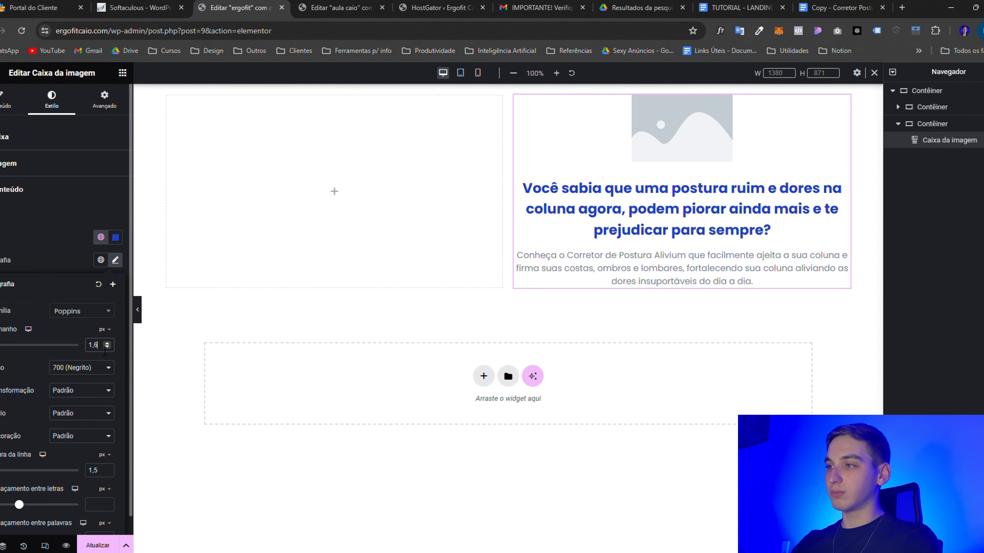
{"action": "left_click", "coordinate": [107, 474]}
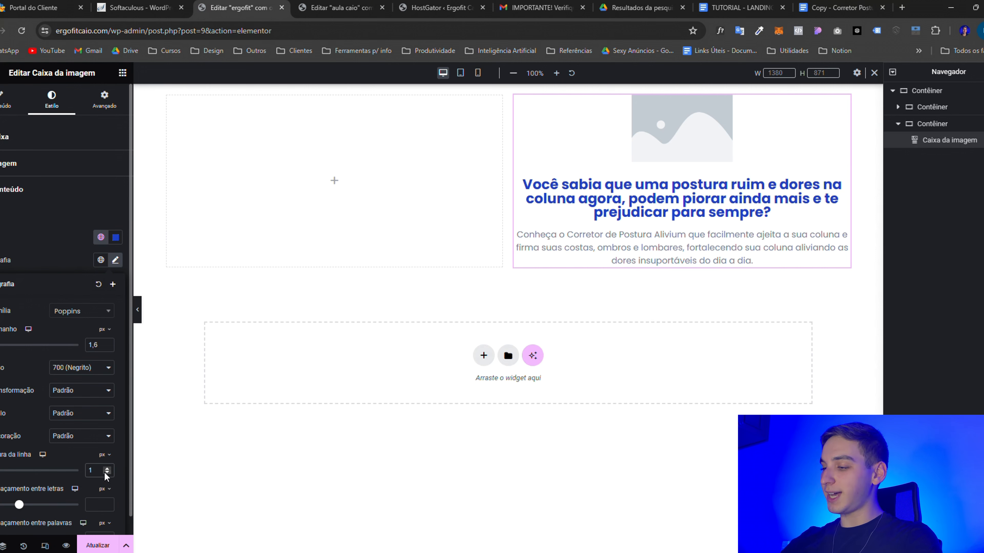
{"action": "type", "text": ",4"}
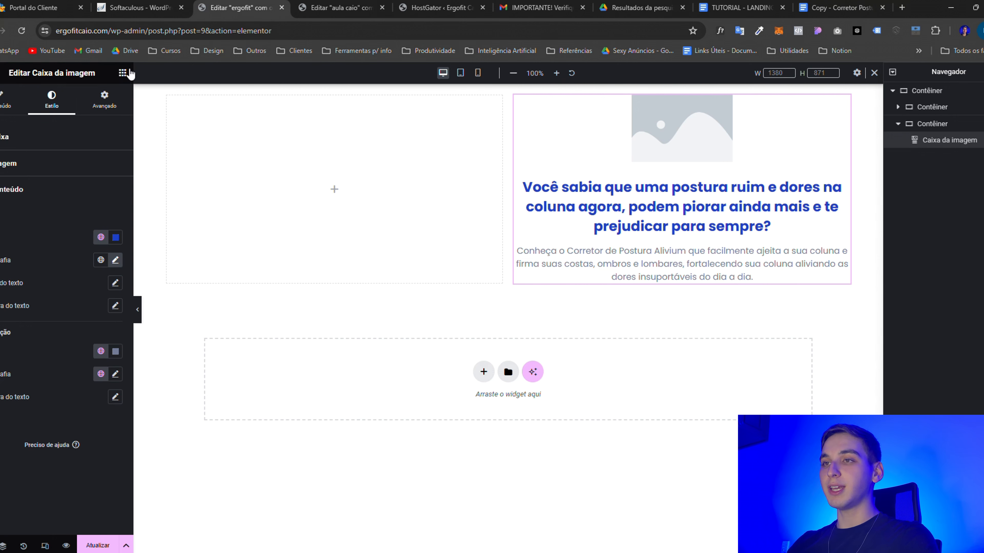
Place an image widget in the left column and insert Imagem-1.webp from the media library
{"action": "left_click", "coordinate": [123, 73]}
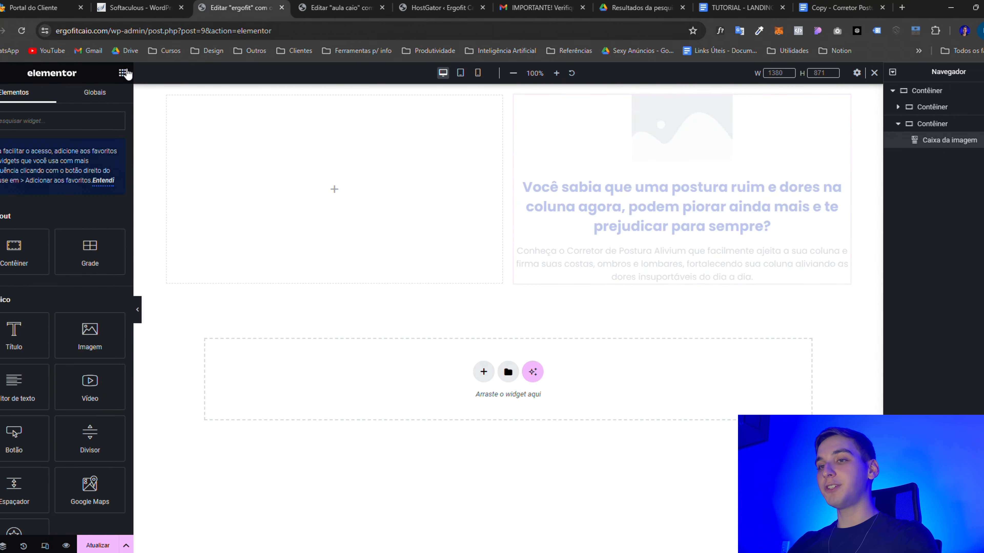
{"action": "left_click_drag", "start_coordinate": [87, 334], "coordinate": [314, 205]}
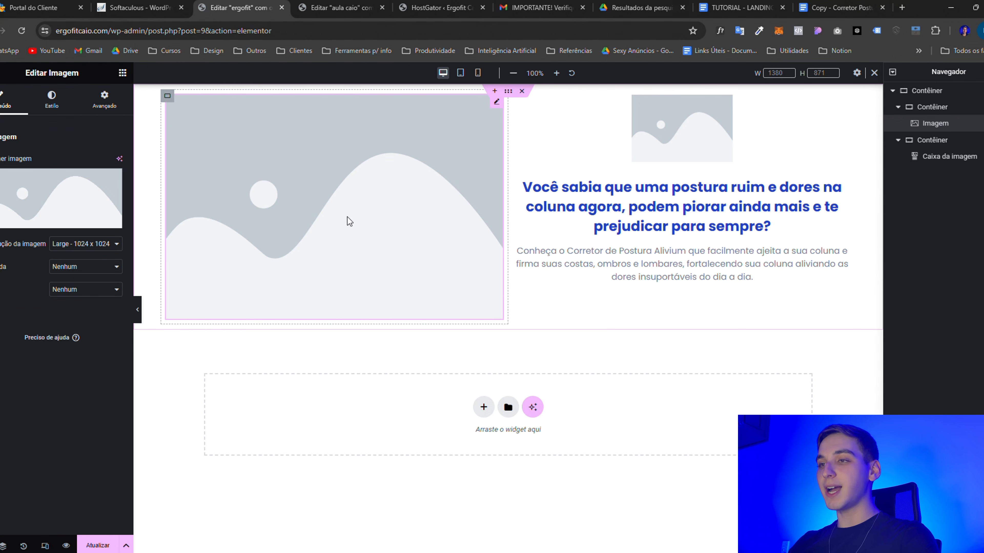
{"action": "mouse_move", "coordinate": [58, 176]}
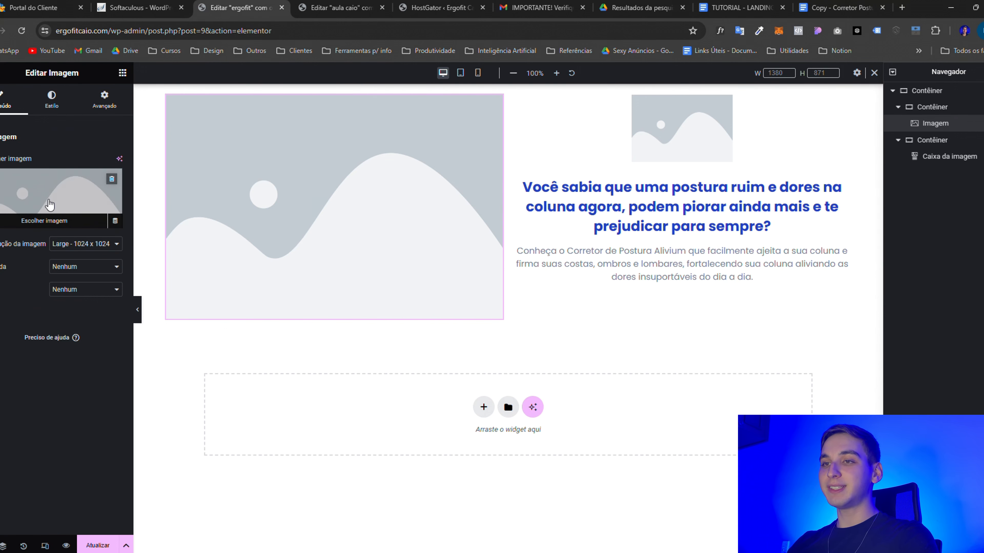
{"action": "left_click", "coordinate": [42, 189]}
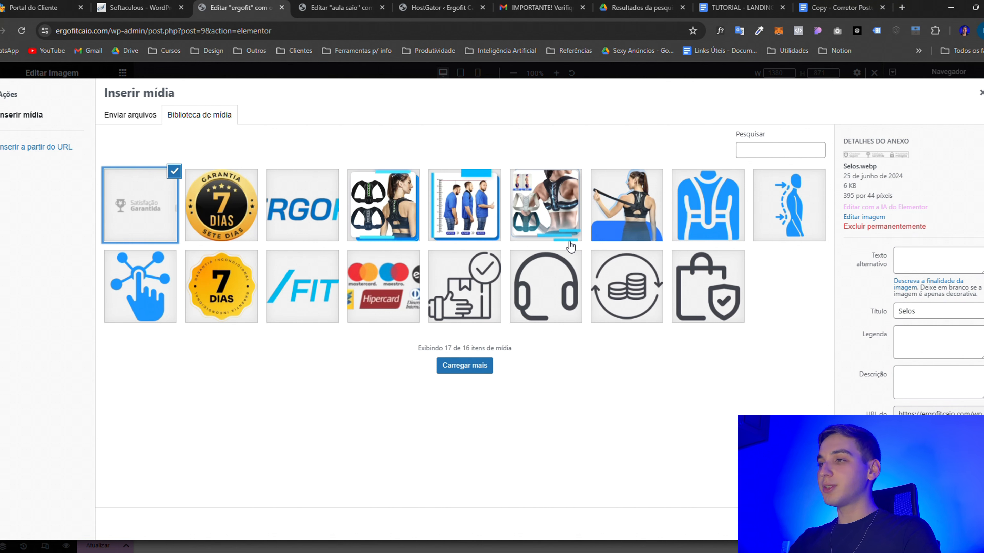
{"action": "left_click", "coordinate": [627, 214]}
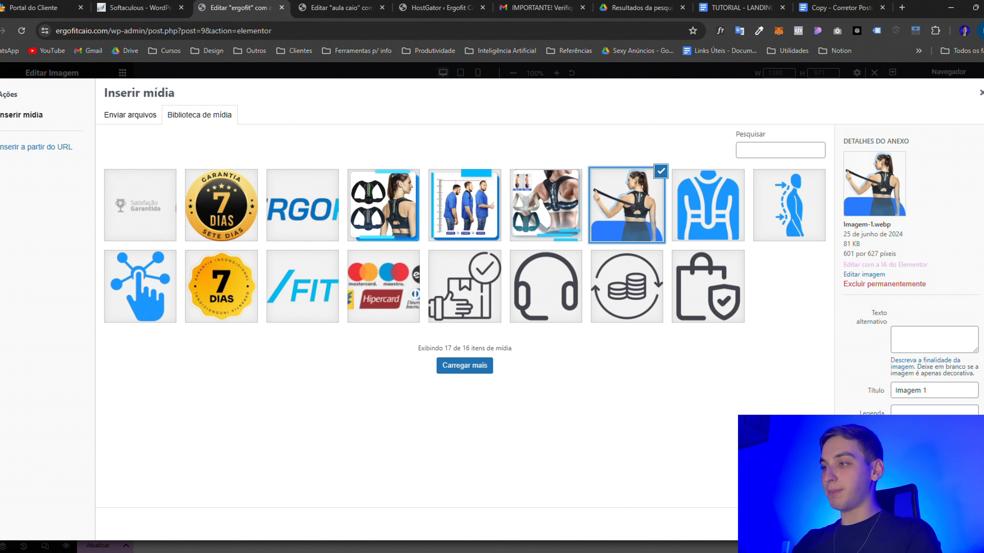
{"action": "left_click", "coordinate": [957, 524]}
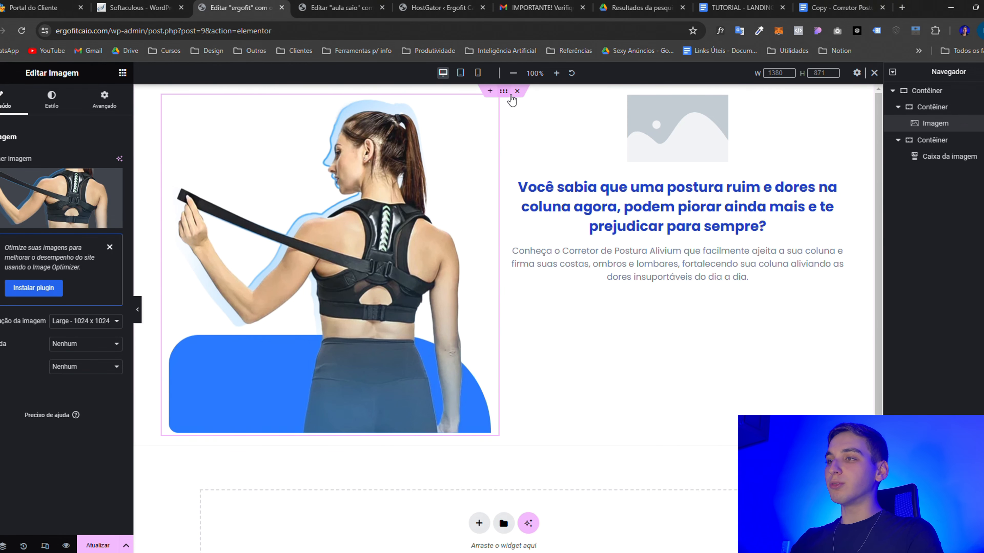
Center the items of the outer section container vertically, and set the width of the left column's image to 69%
{"action": "left_click", "coordinate": [503, 91]}
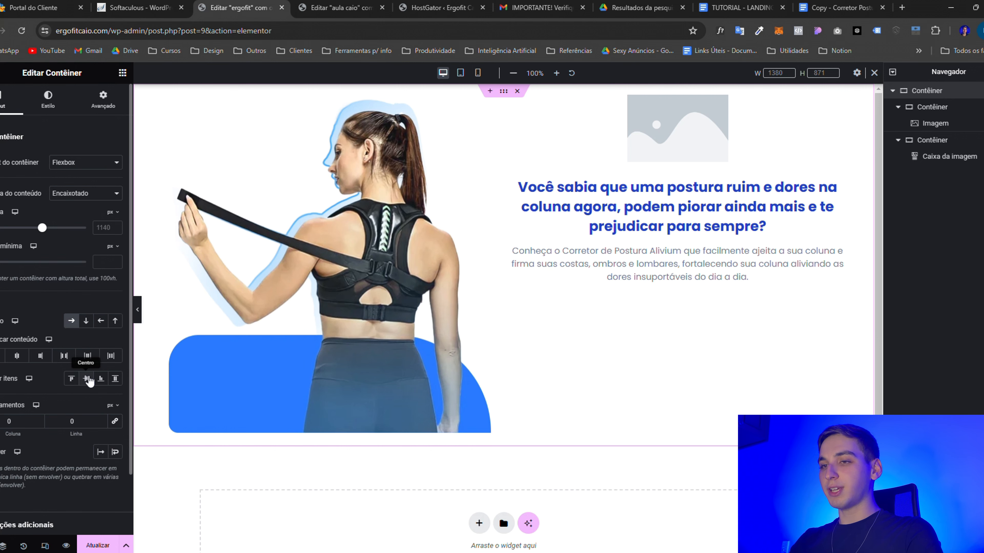
{"action": "left_click", "coordinate": [86, 379]}
{"action": "left_click", "coordinate": [170, 190]}
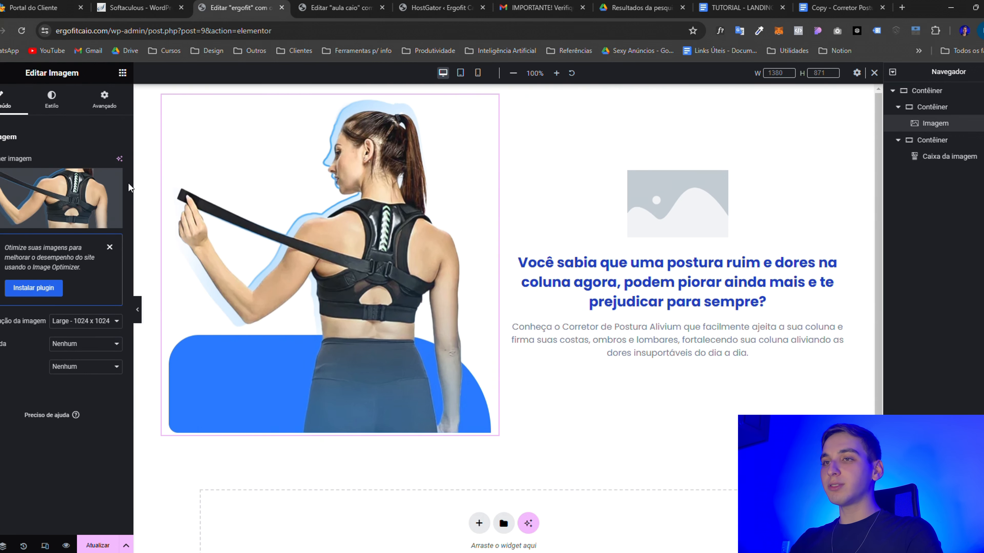
{"action": "left_click", "coordinate": [52, 100]}
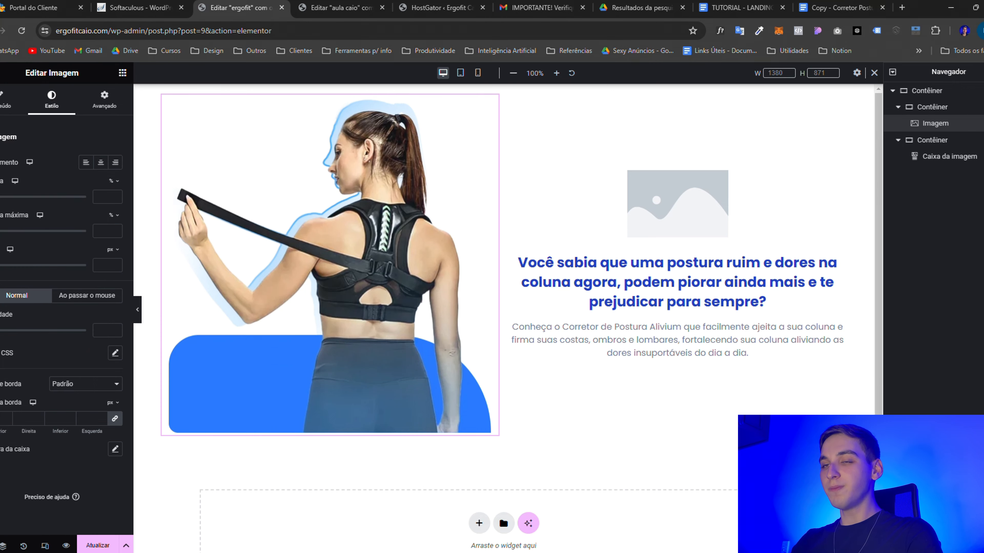
{"action": "left_click_drag", "start_coordinate": [5, 197], "coordinate": [59, 212]}
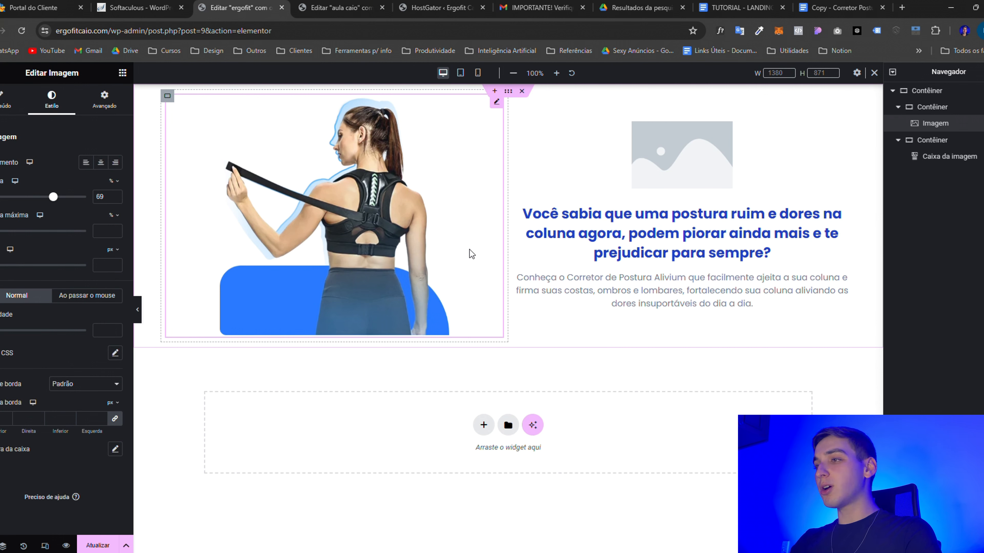
Set the outer section container's boxed content width to 1280 px and its padding to 50 px on all sides
{"action": "left_click", "coordinate": [508, 91]}
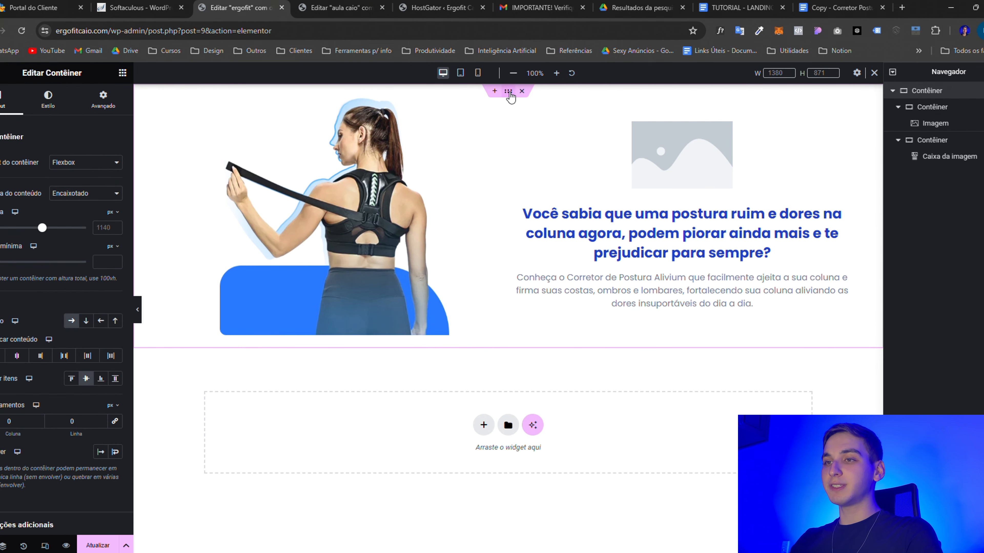
{"action": "left_click", "coordinate": [101, 229]}
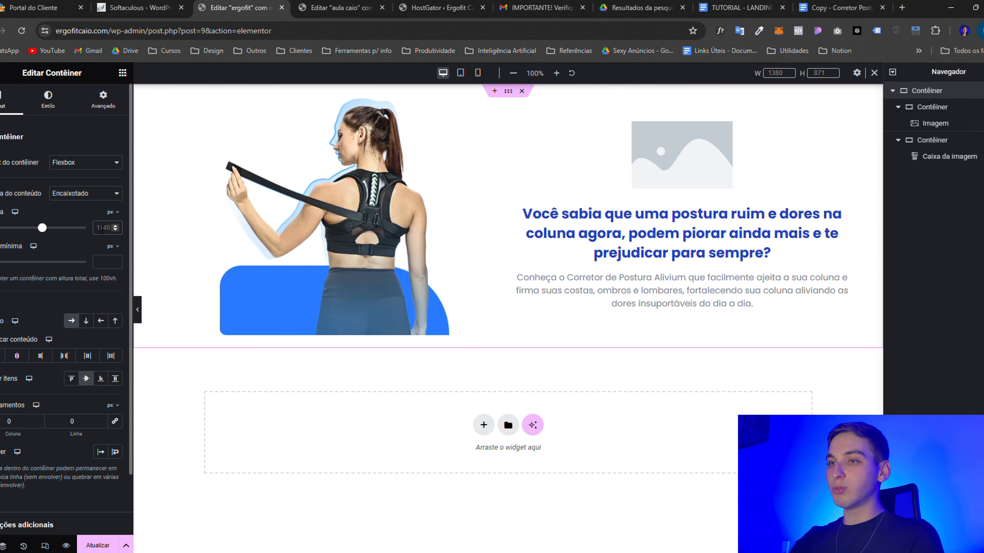
{"action": "key", "text": "ctrl+a"}
{"action": "type", "text": "1280"}
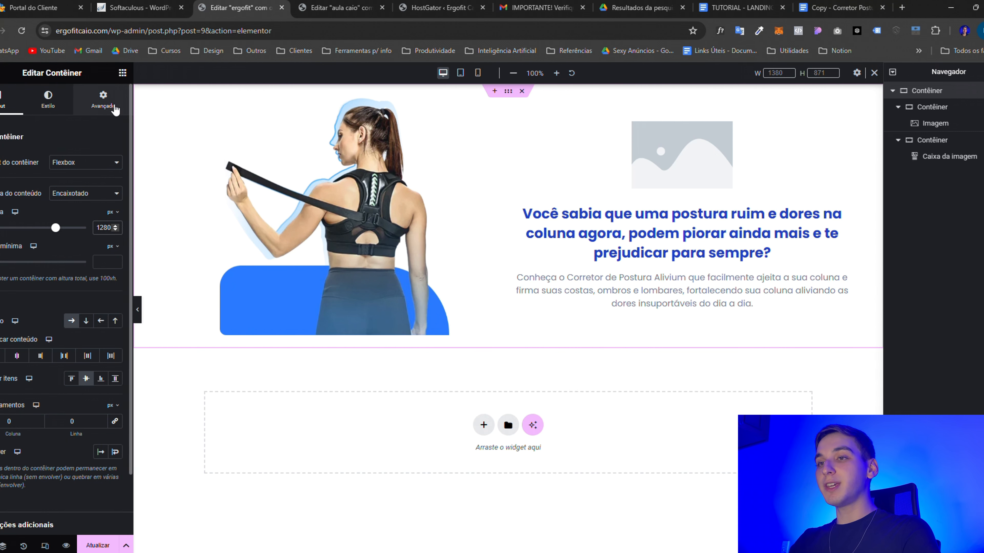
{"action": "left_click", "coordinate": [103, 105]}
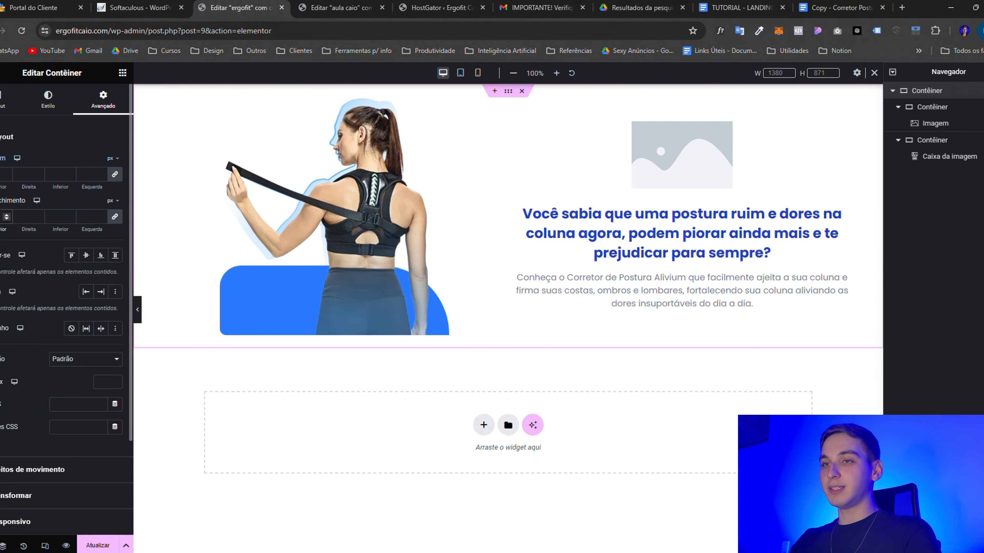
{"action": "type", "text": "50"}
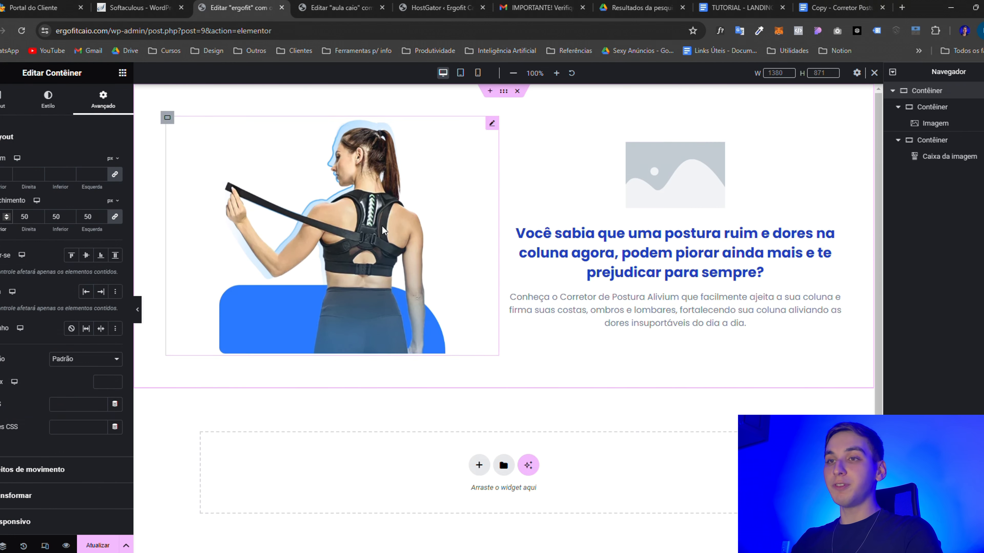
Replace the placeholder picture in the image box with Logo.webp from the media library
{"action": "left_click", "coordinate": [663, 212]}
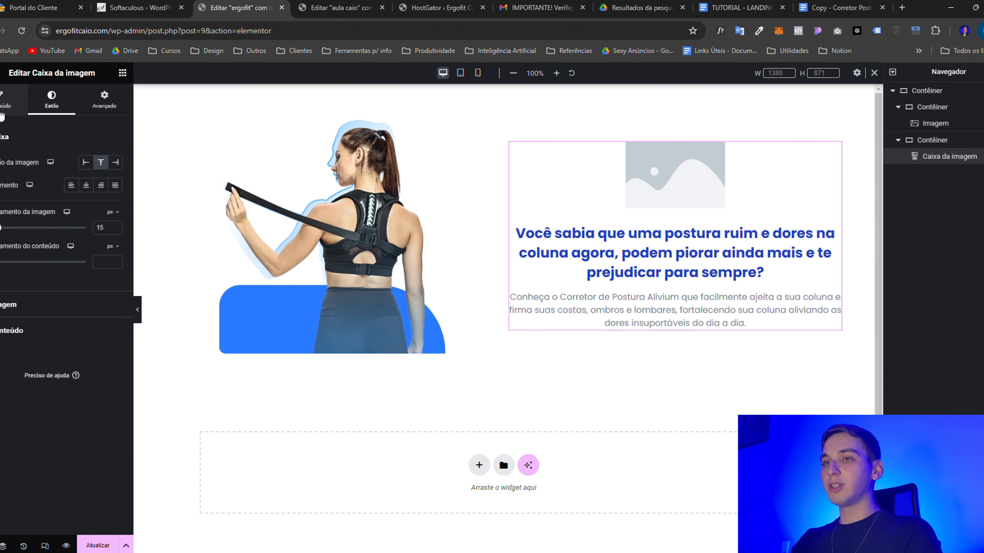
{"action": "left_click", "coordinate": [4, 109]}
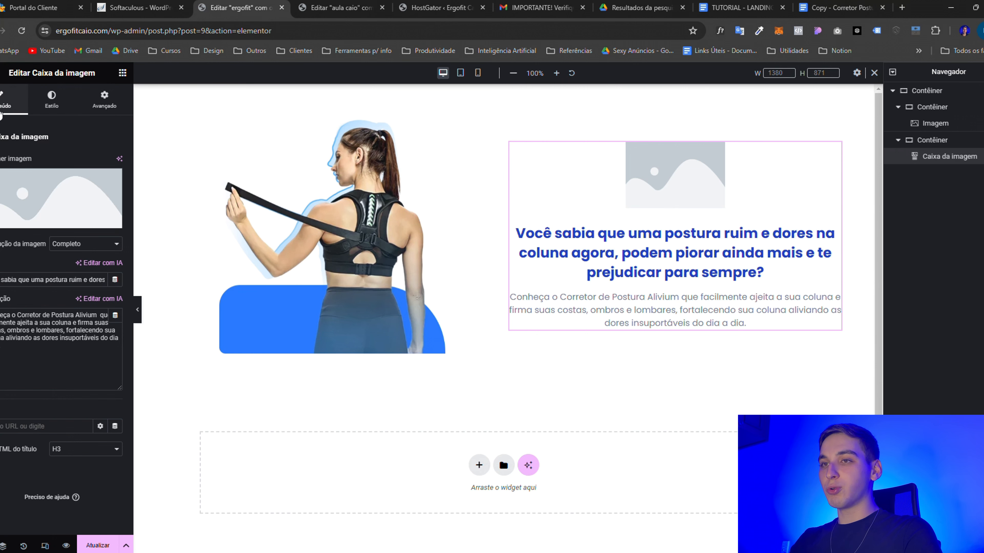
{"action": "left_click", "coordinate": [47, 213]}
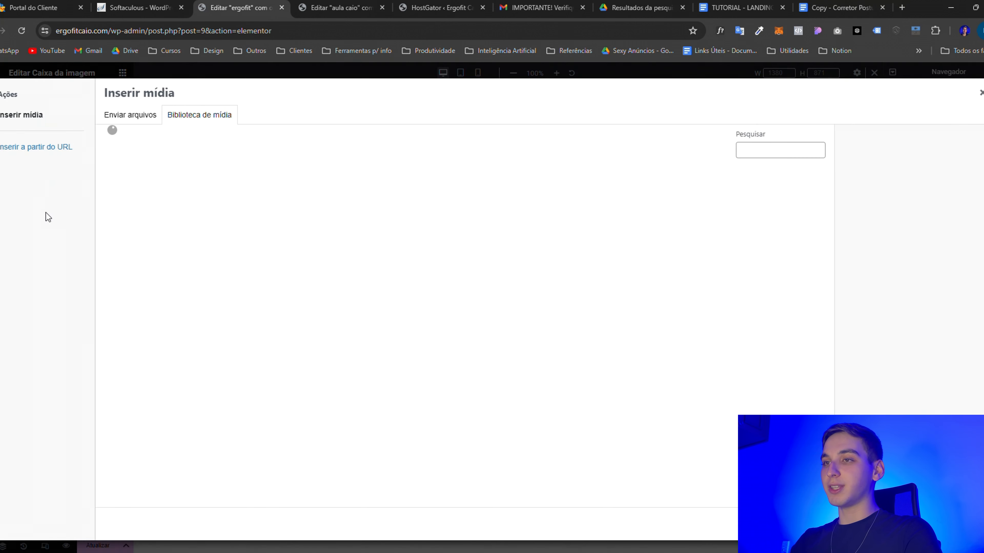
{"action": "left_click", "coordinate": [294, 213]}
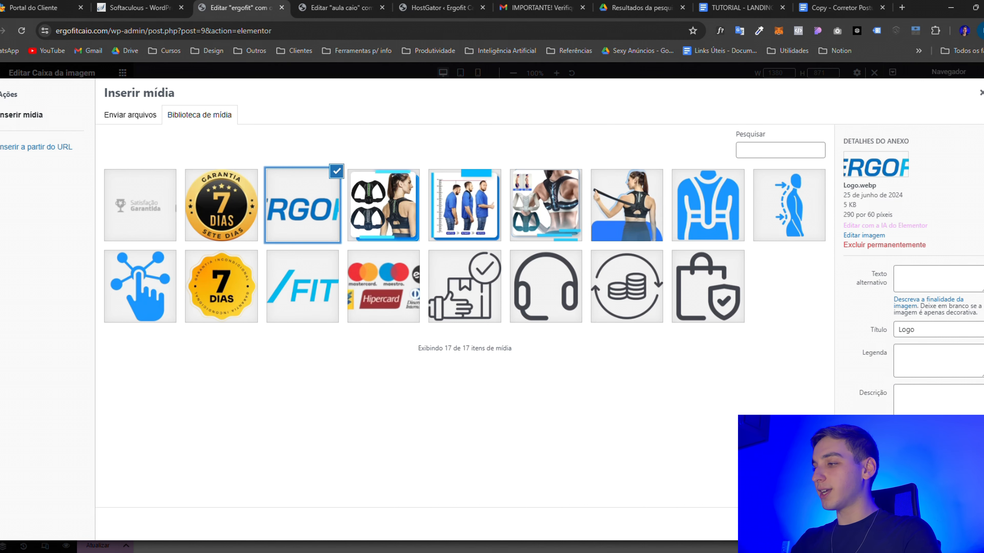
{"action": "left_click", "coordinate": [962, 524]}
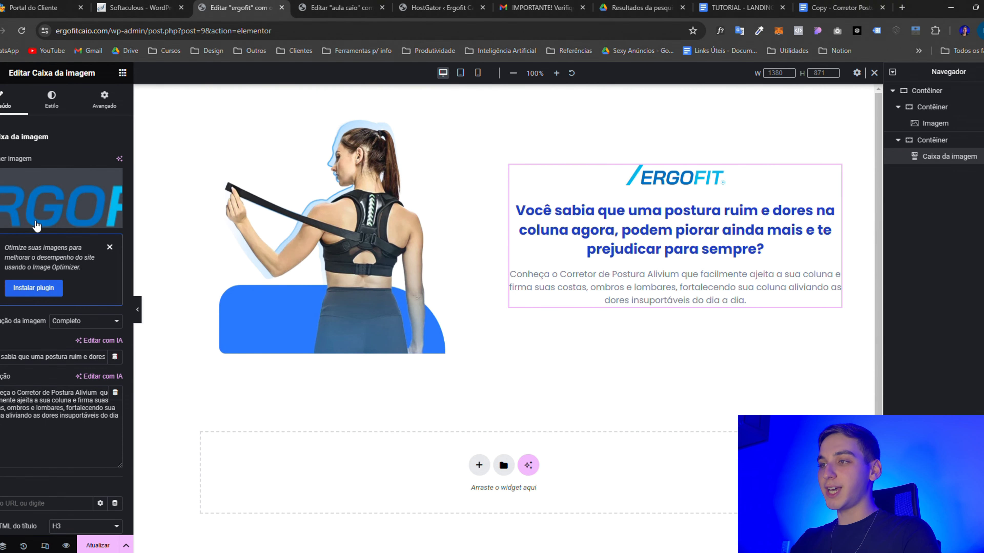
Set the image box's image spacing to 3 px and its content spacing to 11 px
{"action": "left_click", "coordinate": [68, 101]}
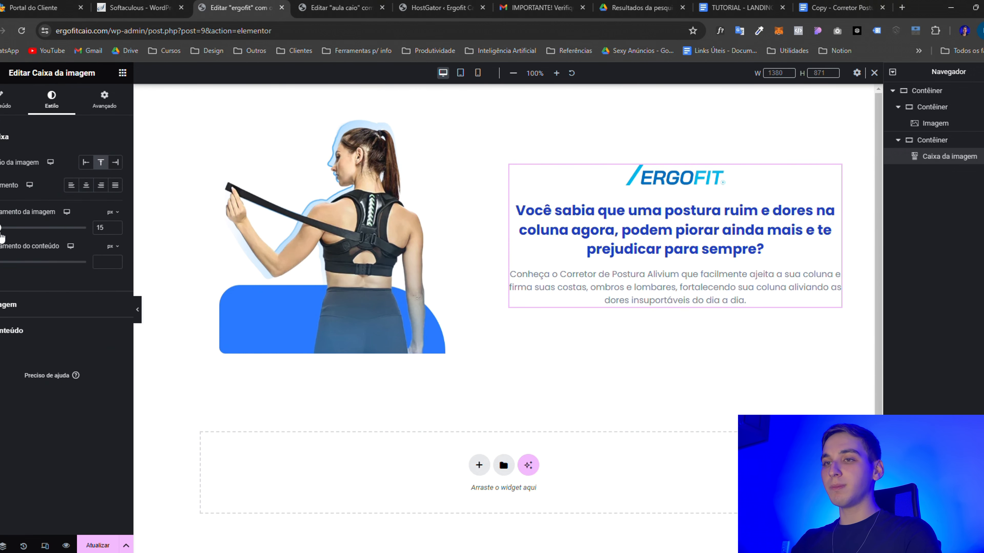
{"action": "mouse_move", "coordinate": [2, 237]}
{"action": "left_mouse_down"}
{"action": "mouse_move", "coordinate": [90, 251]}
{"action": "mouse_move", "coordinate": [1, 250]}
{"action": "left_mouse_up"}
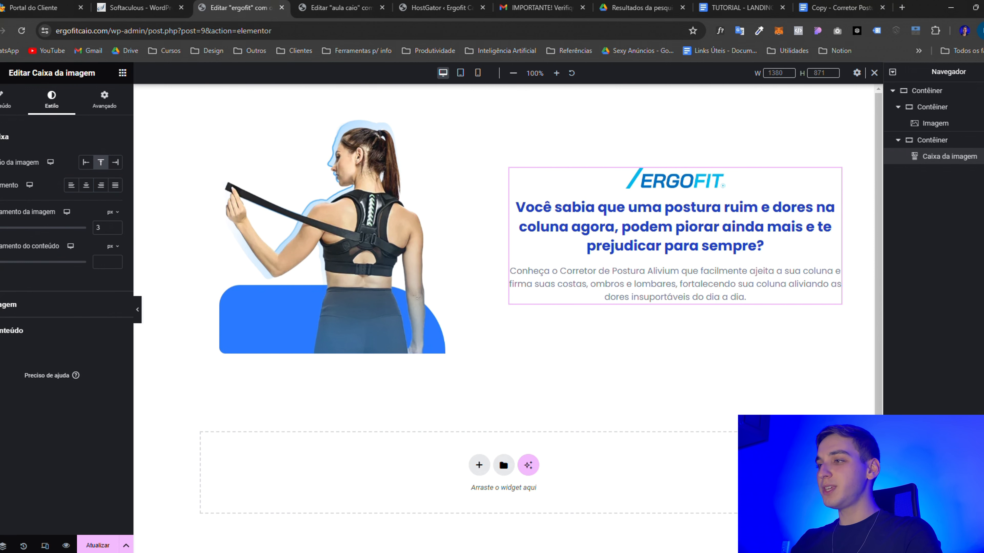
{"action": "left_click_drag", "start_coordinate": [1, 263], "coordinate": [91, 272]}
{"action": "left_click_drag", "start_coordinate": [10, 265], "coordinate": [1, 268]}
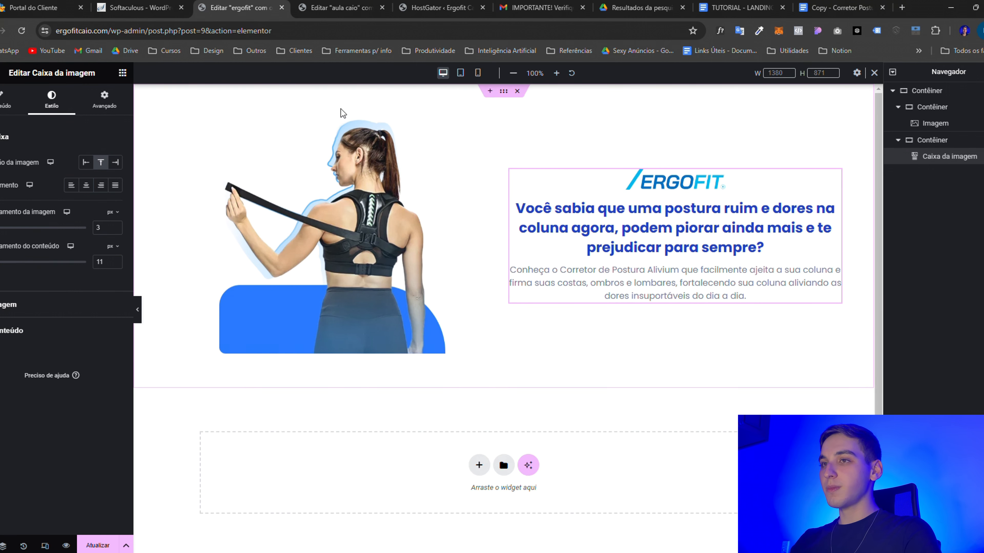
Add a button widget below the image box in the right column and label it "Comprar agora"
{"action": "left_click", "coordinate": [122, 73]}
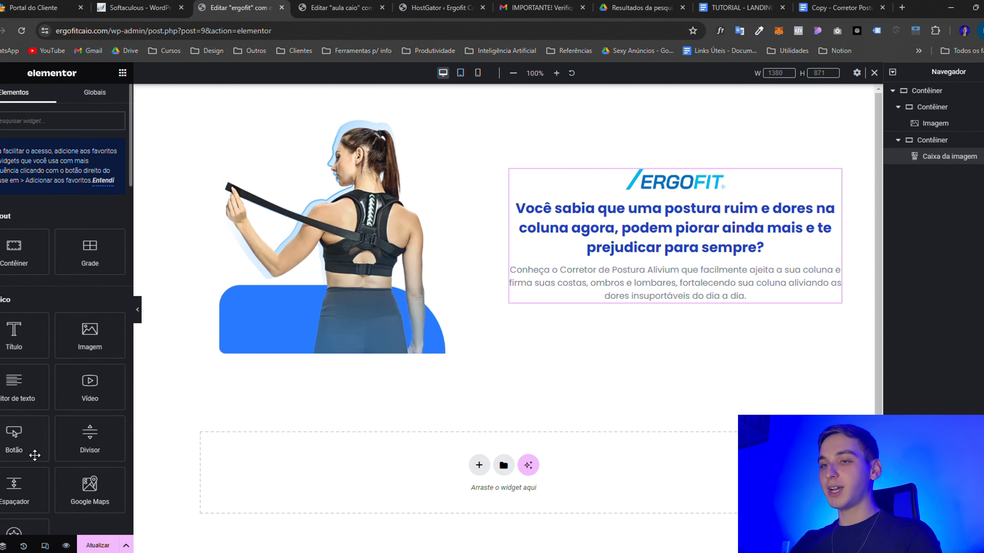
{"action": "left_click_drag", "start_coordinate": [16, 438], "coordinate": [688, 303]}
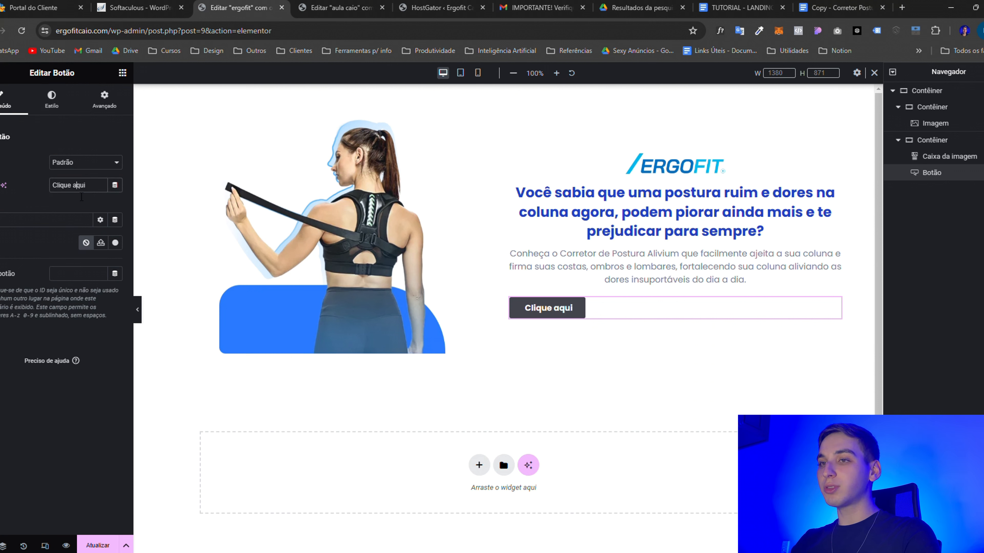
{"action": "triple_click", "coordinate": [79, 186]}
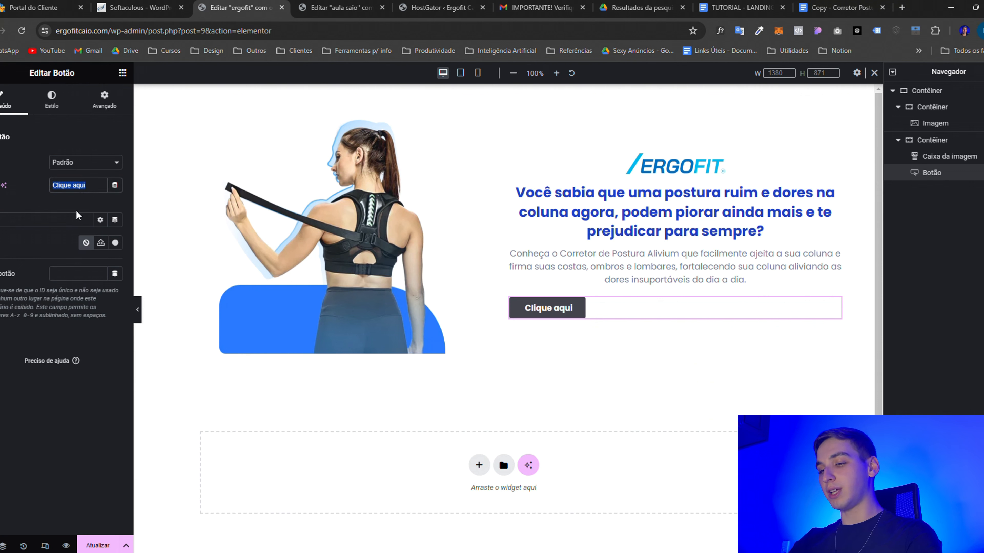
{"action": "type", "text": "Comprar"}
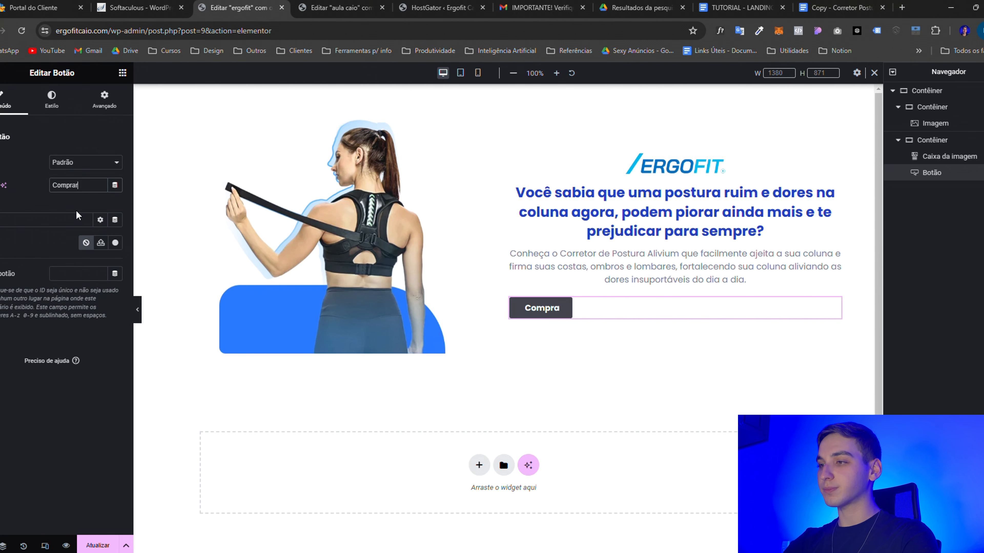
{"action": "type", "text": " agora"}
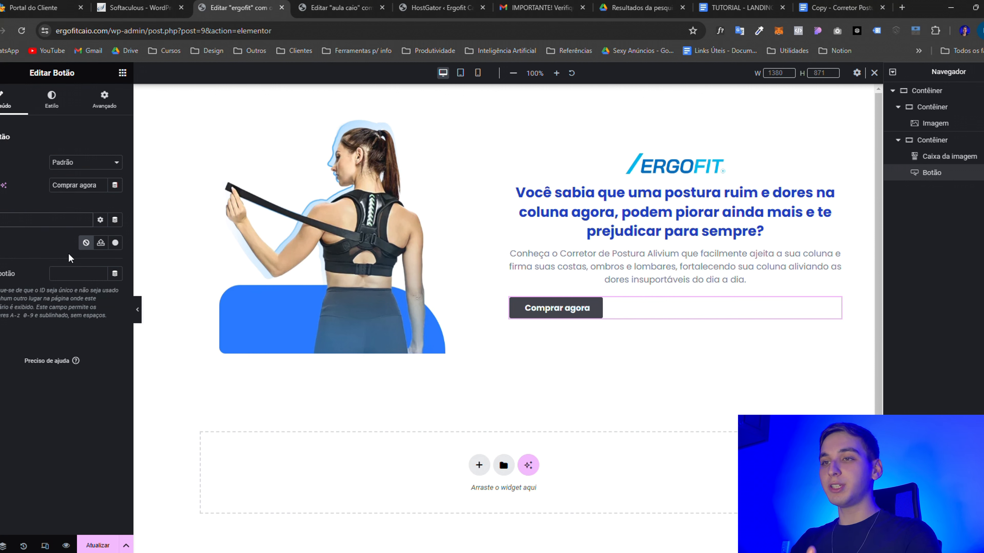
Search the icon library for "cart" and insert the shopping cart icon in the "Comprar agora" button
{"action": "left_click", "coordinate": [115, 243]}
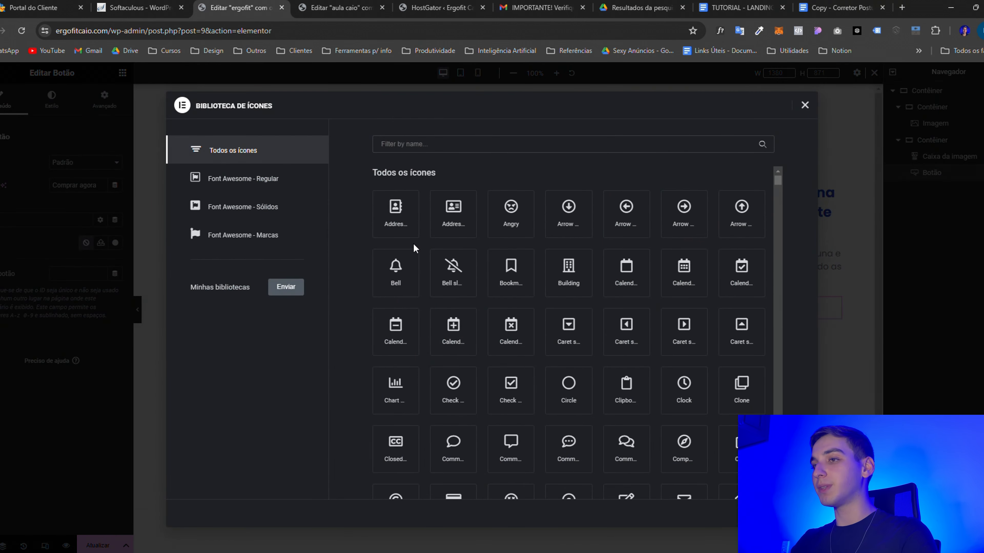
{"action": "left_click", "coordinate": [492, 151]}
{"action": "type", "text": "c"}
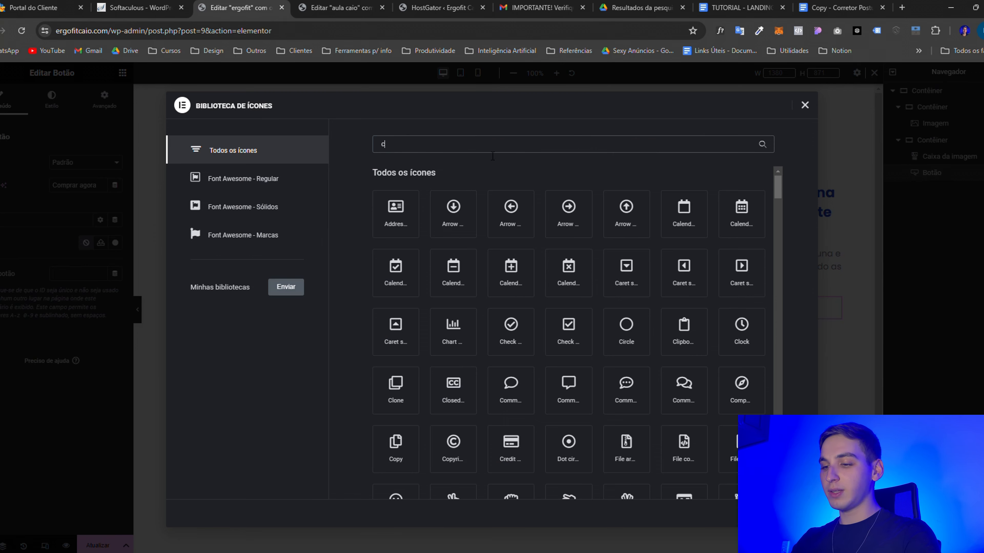
{"action": "type", "text": "art"}
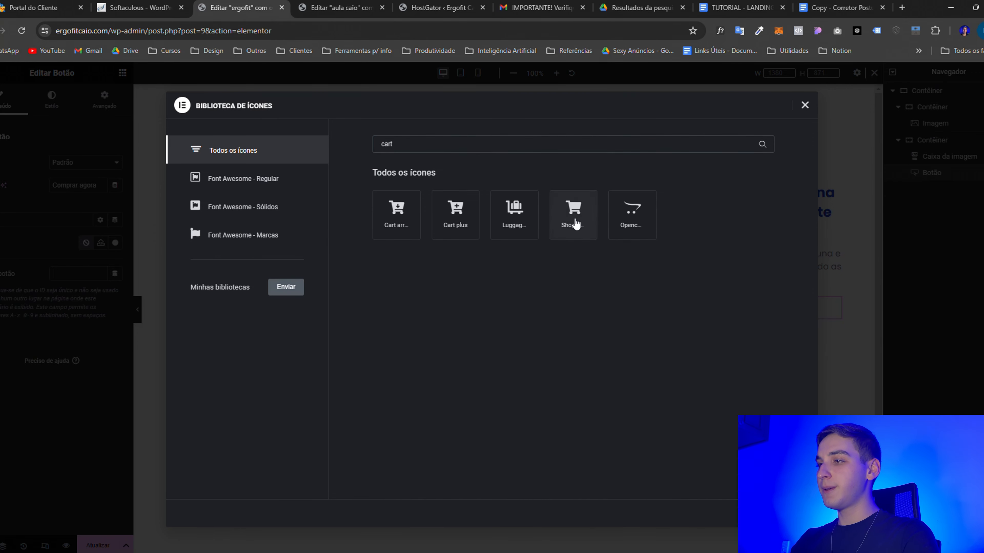
{"action": "double_click", "coordinate": [576, 224]}
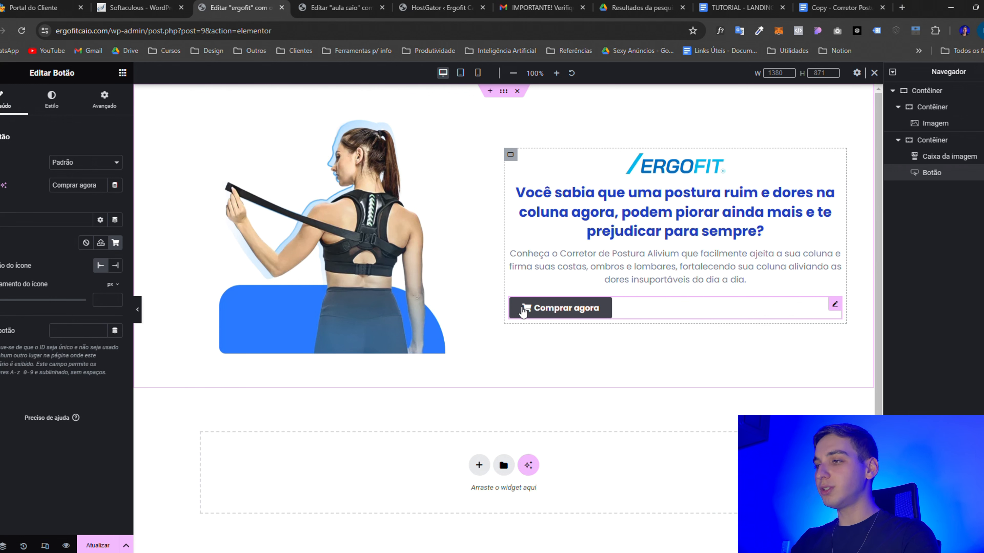
Try the cart icon after the button's text, return it to the start position, and set the icon spacing to 6 px
{"action": "left_click", "coordinate": [116, 266]}
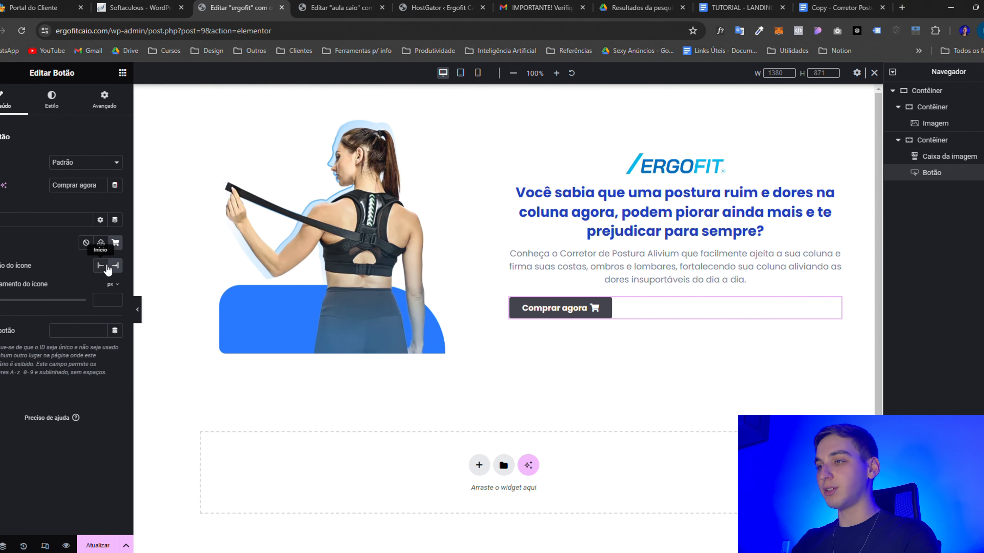
{"action": "left_click", "coordinate": [108, 270]}
{"action": "left_click", "coordinate": [115, 267]}
{"action": "left_click", "coordinate": [106, 270]}
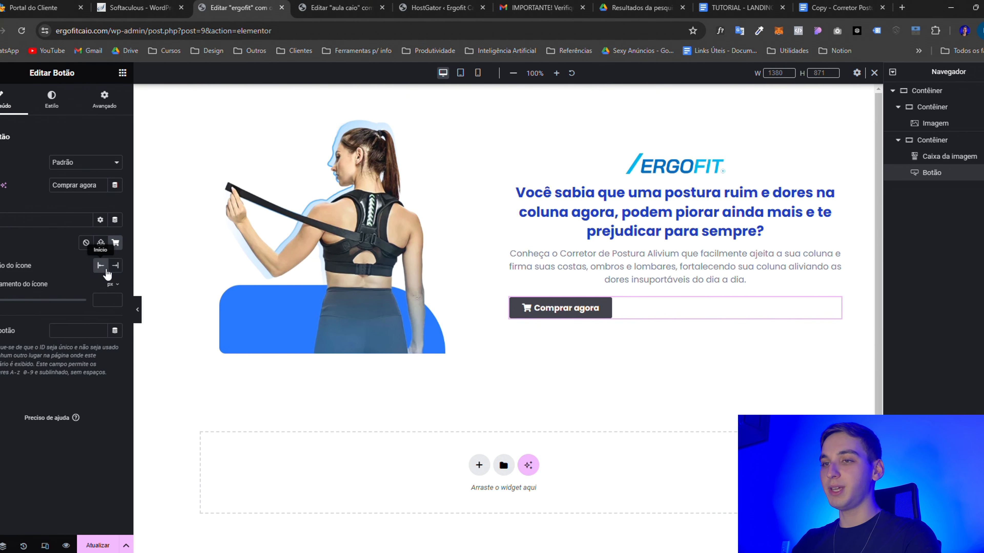
{"action": "mouse_move", "coordinate": [2, 301]}
{"action": "left_mouse_down"}
{"action": "mouse_move", "coordinate": [11, 301]}
{"action": "mouse_move", "coordinate": [0, 306]}
{"action": "left_mouse_up"}
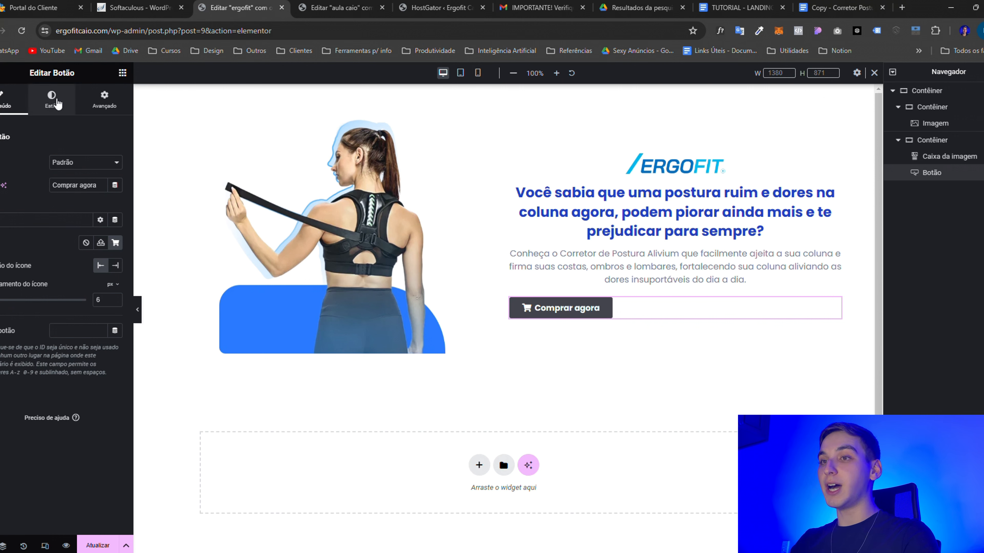
Center the "Comprar agora" button in its column and apply the global font Realce to its typography
{"action": "left_click", "coordinate": [56, 108]}
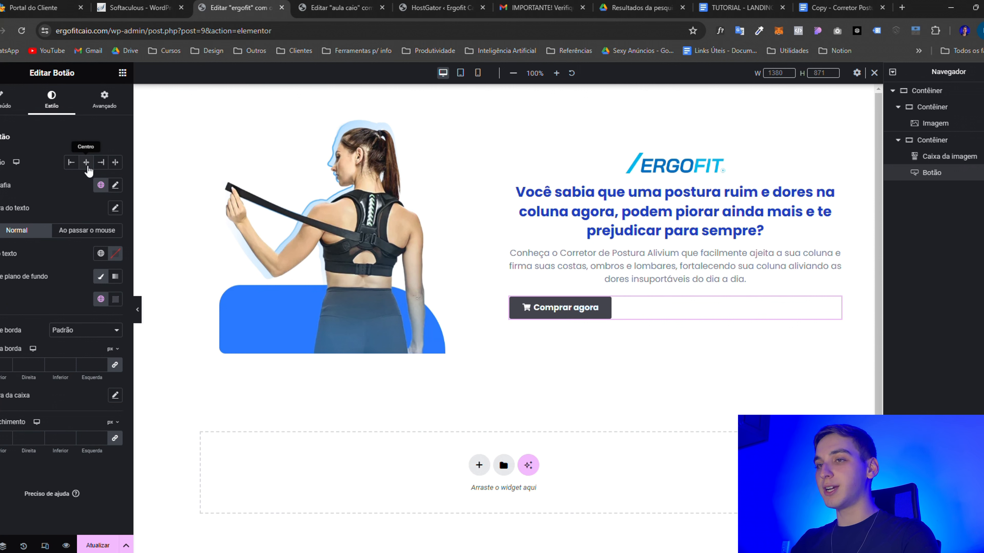
{"action": "left_click", "coordinate": [87, 164]}
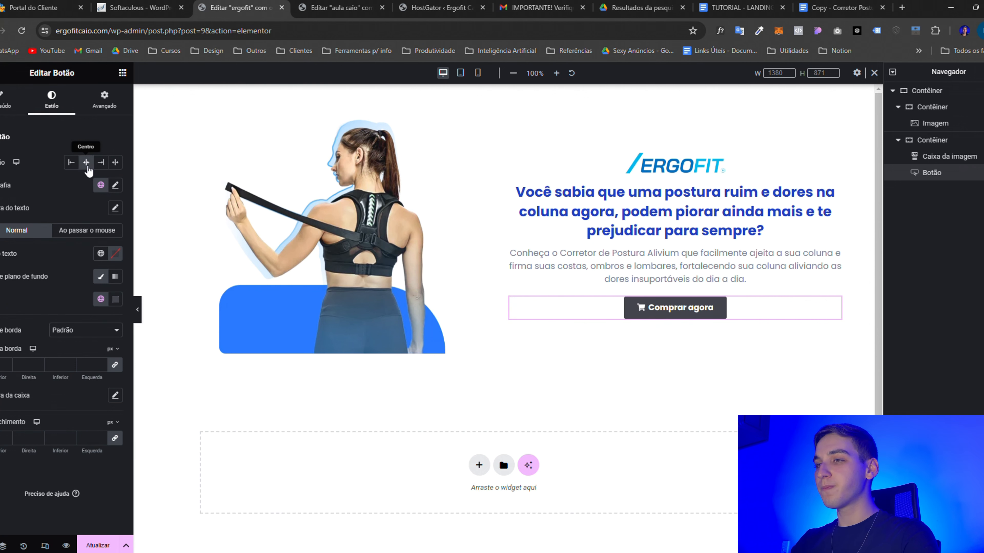
{"action": "left_click", "coordinate": [103, 186]}
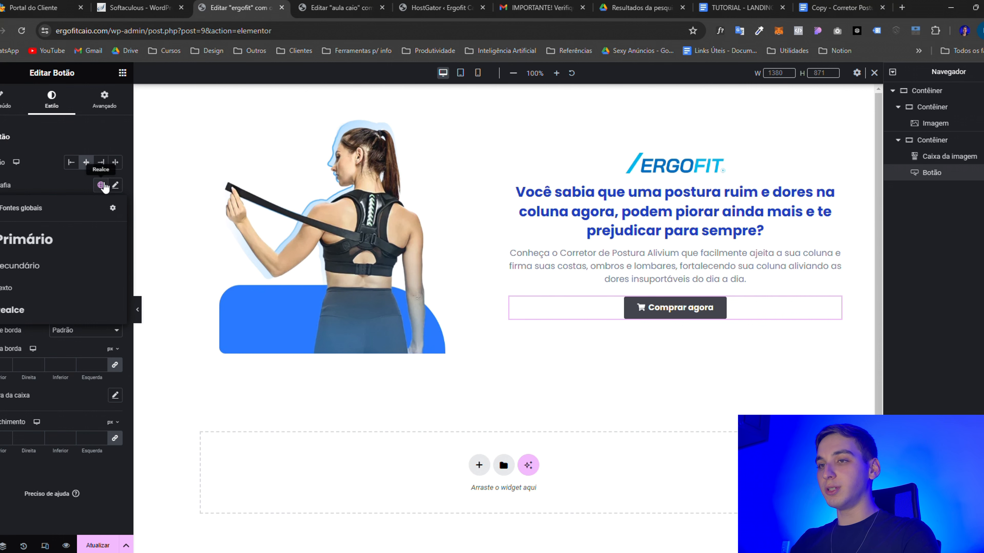
{"action": "left_click", "coordinate": [8, 310]}
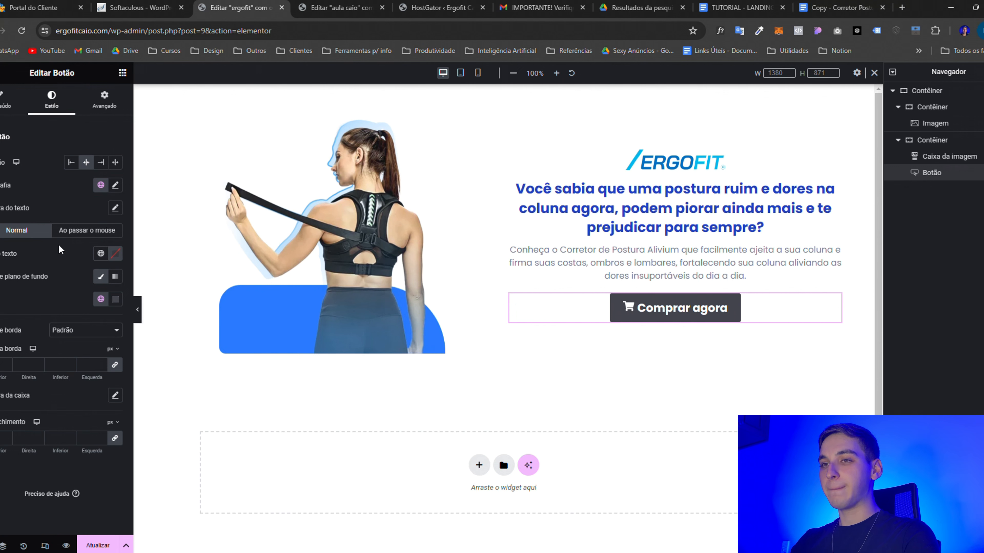
Apply the global color "Novo item #1" (#F7F7F7) to the button's text
{"action": "left_click", "coordinate": [101, 253]}
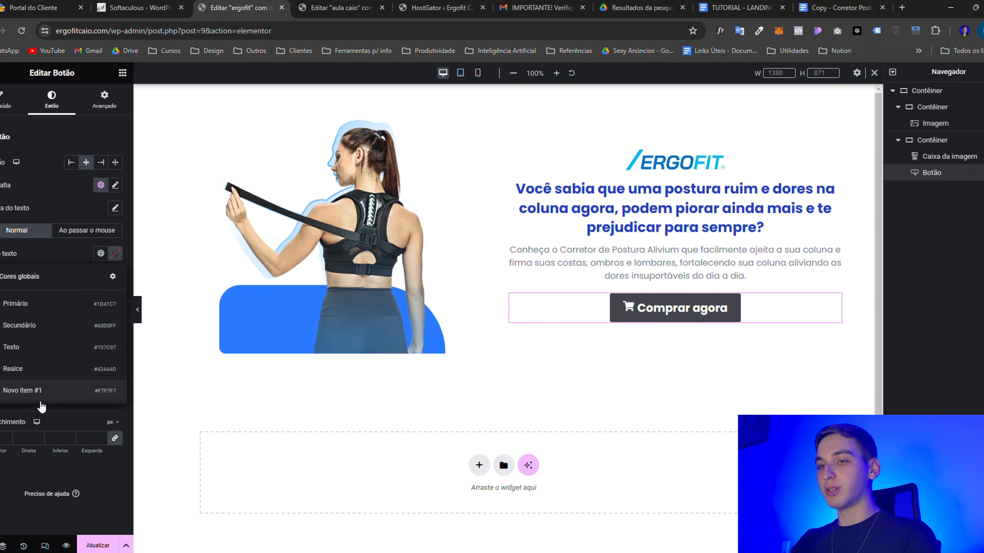
{"action": "left_click", "coordinate": [30, 389]}
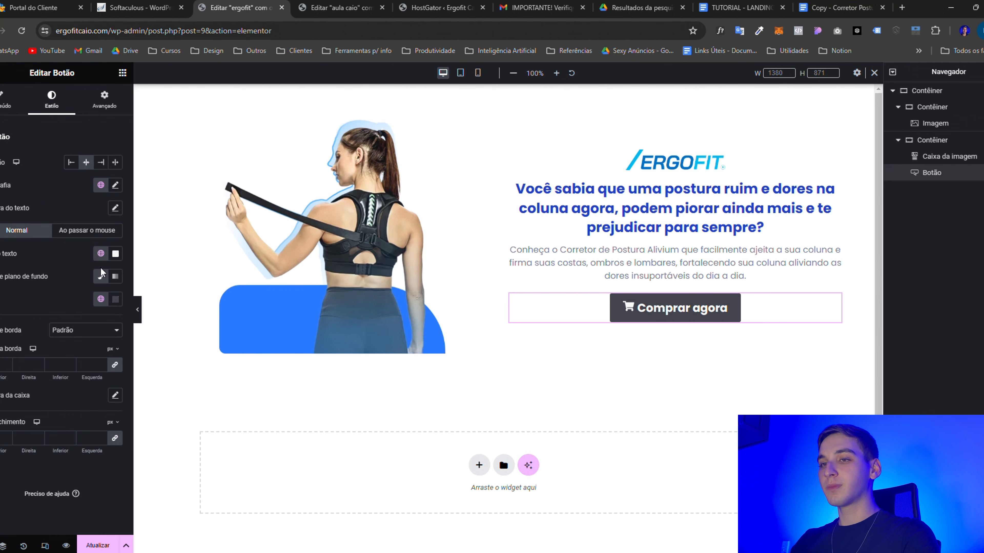
Reapply the global font Realce to the "Comprar agora" button and set its background to the global color Secundário (#40D0FF)
{"action": "left_click", "coordinate": [101, 186]}
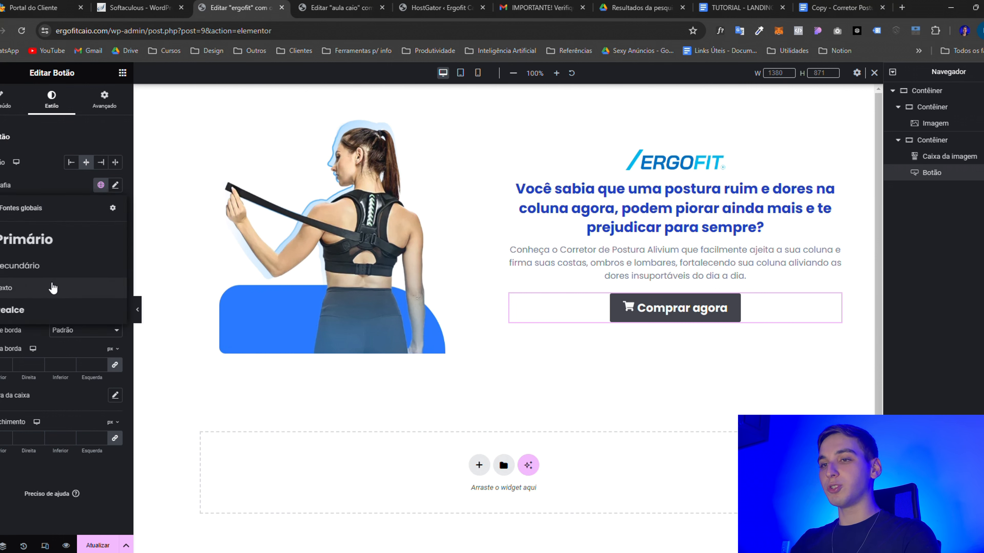
{"action": "left_click", "coordinate": [26, 314]}
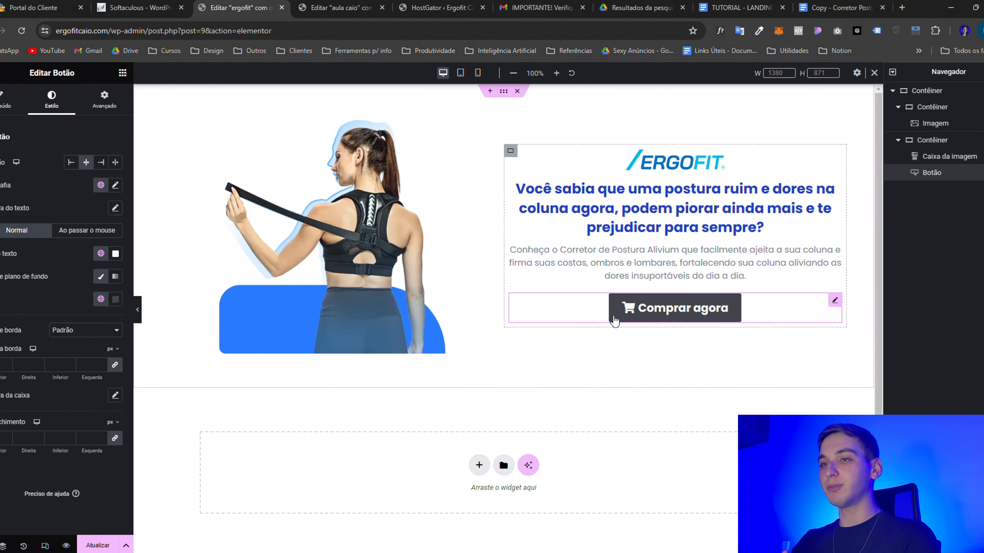
{"action": "left_click", "coordinate": [100, 300]}
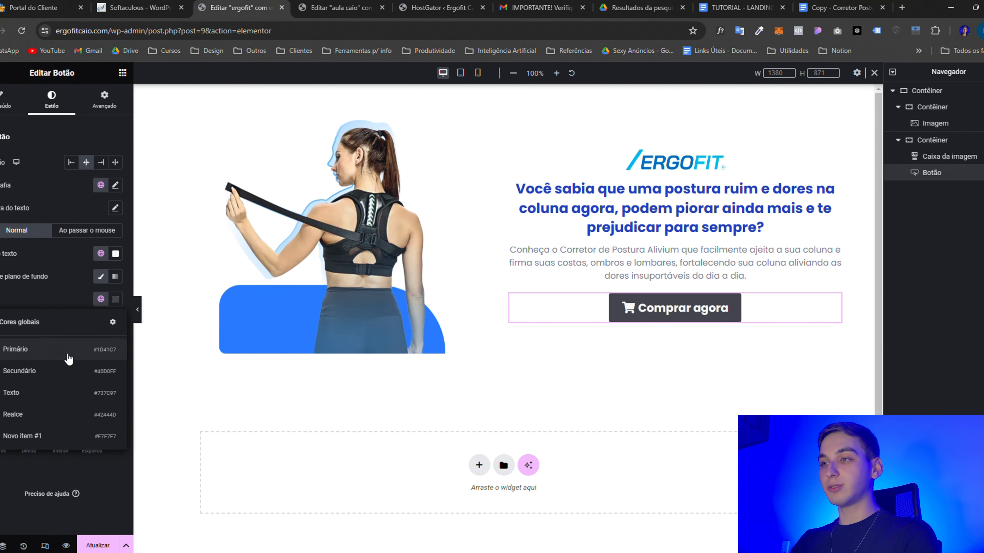
{"action": "left_click", "coordinate": [43, 372]}
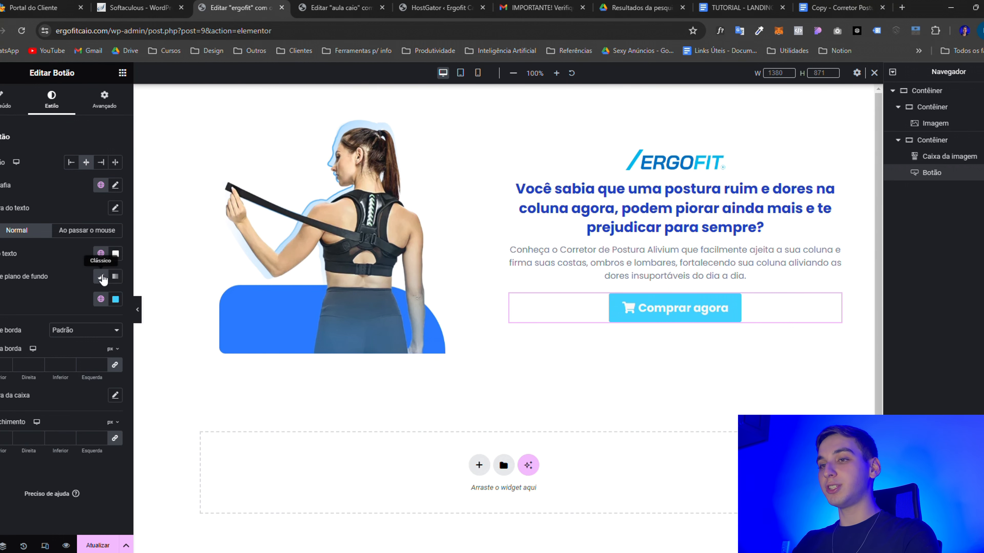
Switch the button's background to a gradient and use the global color Primário (#1D41C7) as its second color
{"action": "left_click", "coordinate": [116, 277]}
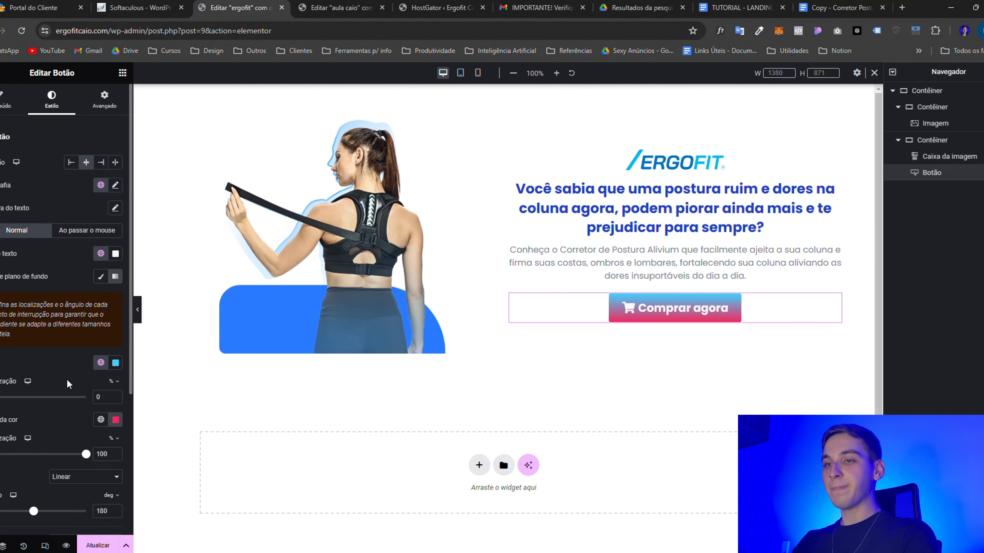
{"action": "scroll", "coordinate": [103, 285], "scroll_direction": "down", "scroll_amount": 3}
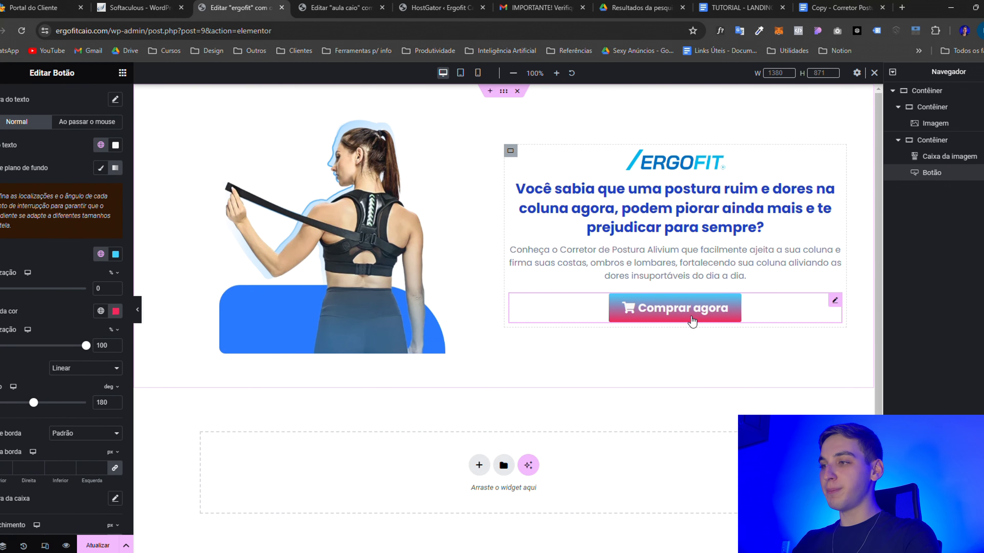
{"action": "left_click", "coordinate": [101, 311]}
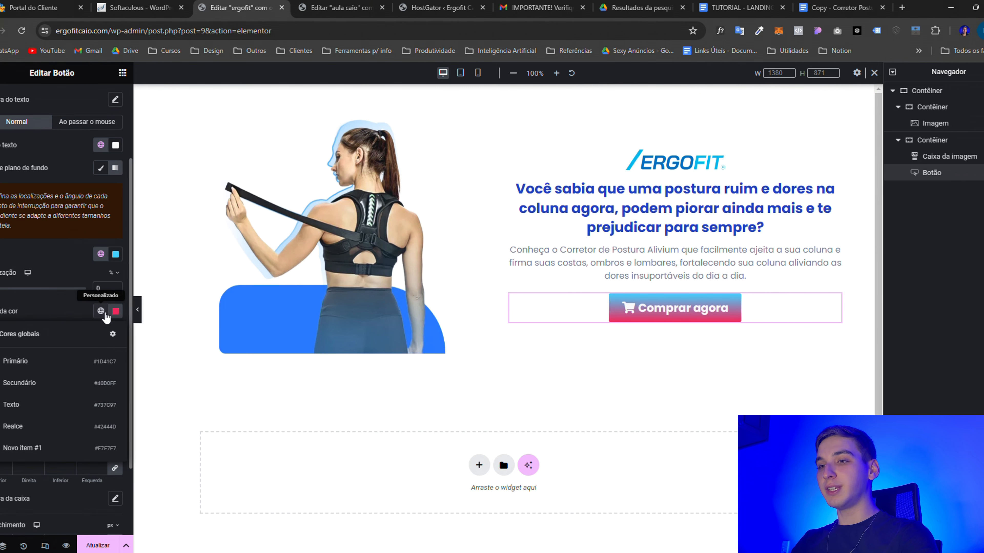
{"action": "left_click", "coordinate": [40, 368]}
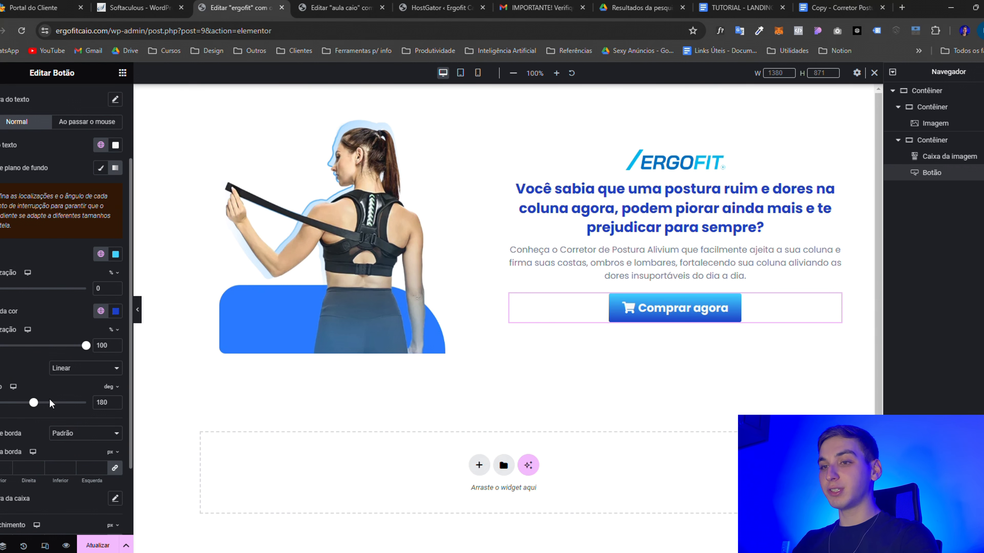
Set the button's gradient angle to 90 degrees and change the second color to a lighter custom blue
{"action": "left_click_drag", "start_coordinate": [35, 404], "coordinate": [61, 424]}
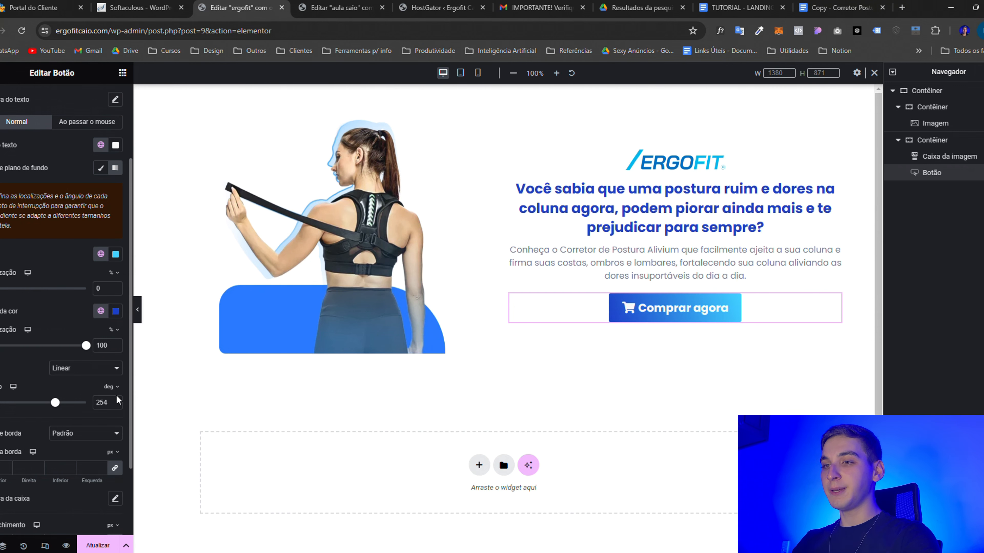
{"action": "double_click", "coordinate": [107, 405]}
{"action": "type", "text": "90"}
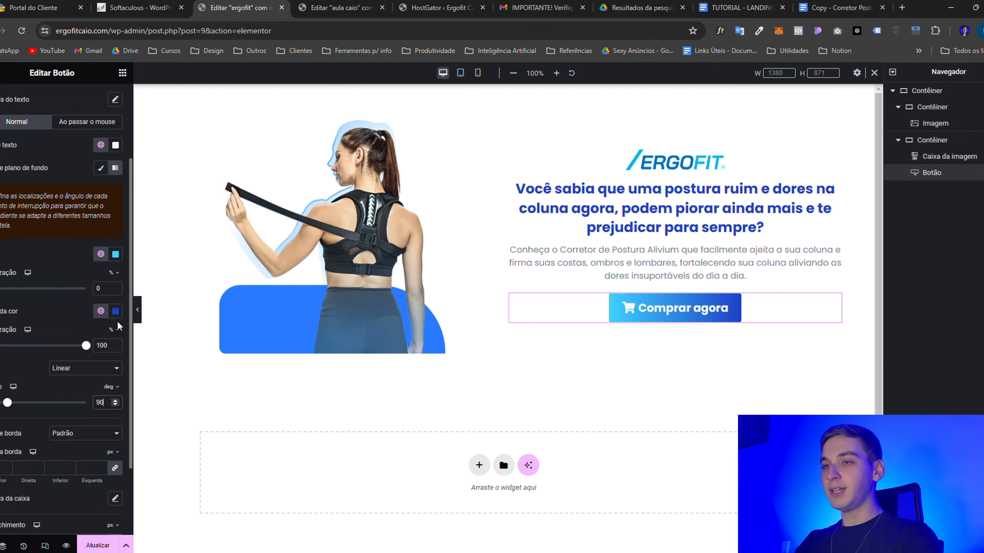
{"action": "left_click", "coordinate": [115, 313]}
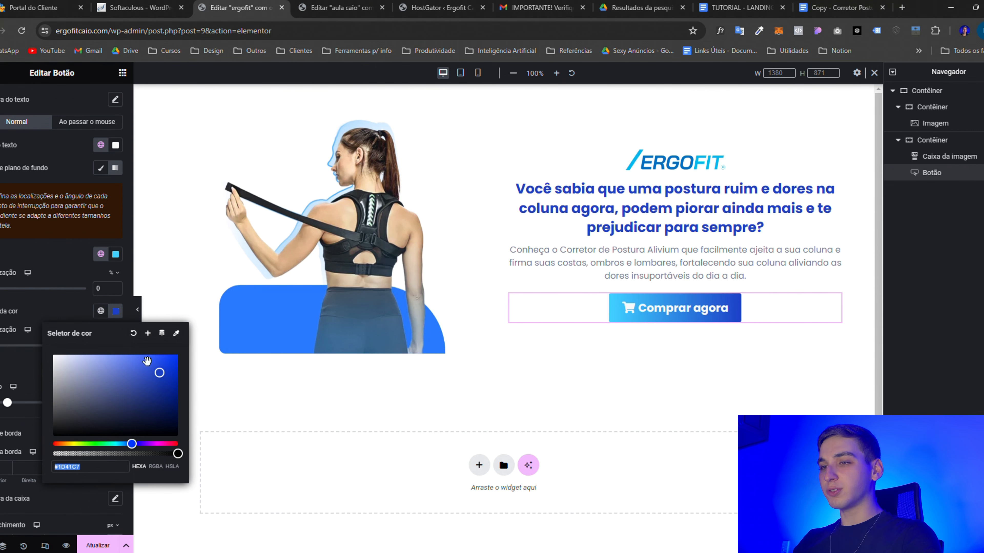
{"action": "left_click_drag", "start_coordinate": [161, 374], "coordinate": [141, 337]}
Try a 100 px border radius on all corners of the button and clear it again
{"action": "scroll", "coordinate": [28, 377], "scroll_direction": "down", "scroll_amount": 3}
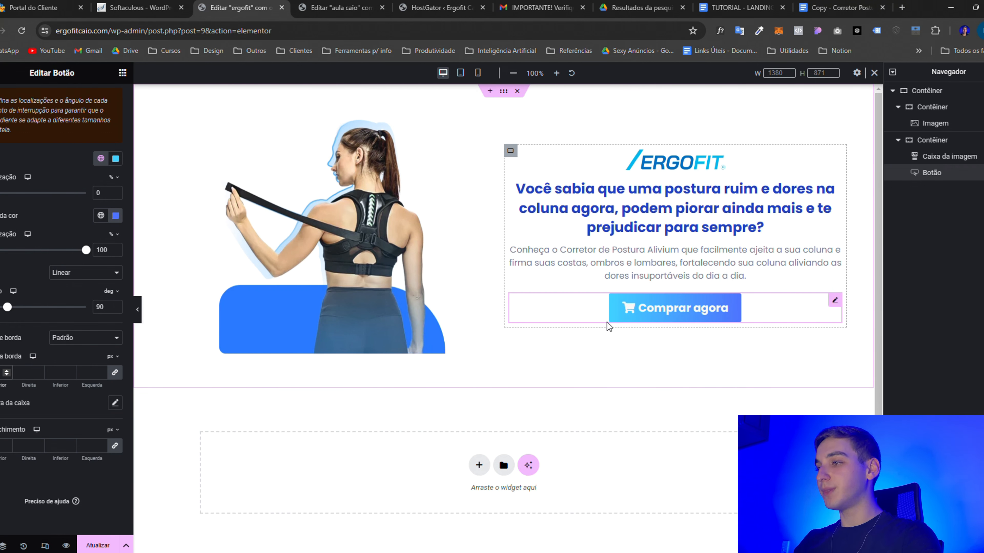
{"action": "type", "text": "100"}
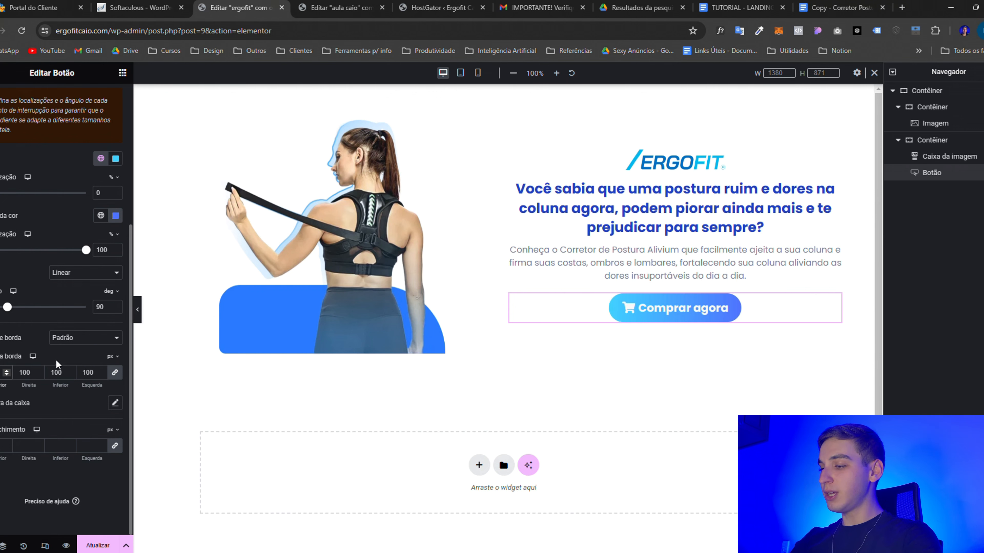
{"action": "key", "text": "BackSpace"}
{"action": "key", "text": "BackSpace"}
{"action": "key", "text": "BackSpace"}
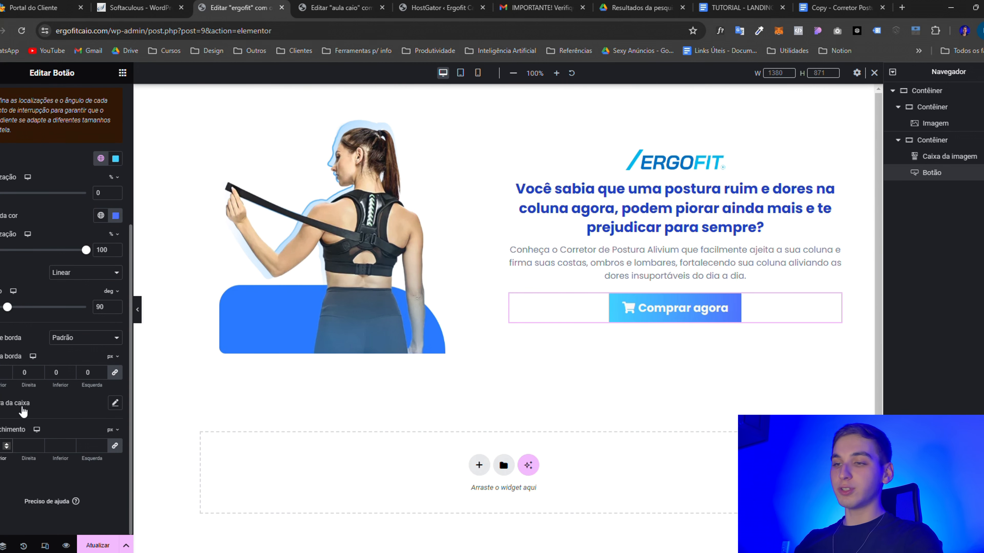
Set the button's padding to 22 px, unlink the sides, and give the right and left sides 100 px
{"action": "type", "text": "22"}
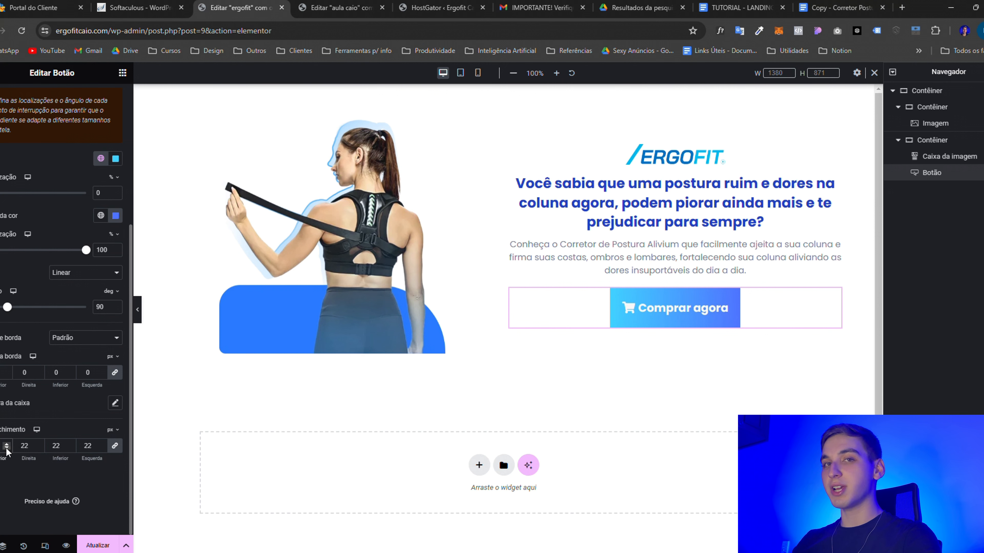
{"action": "left_click", "coordinate": [115, 446]}
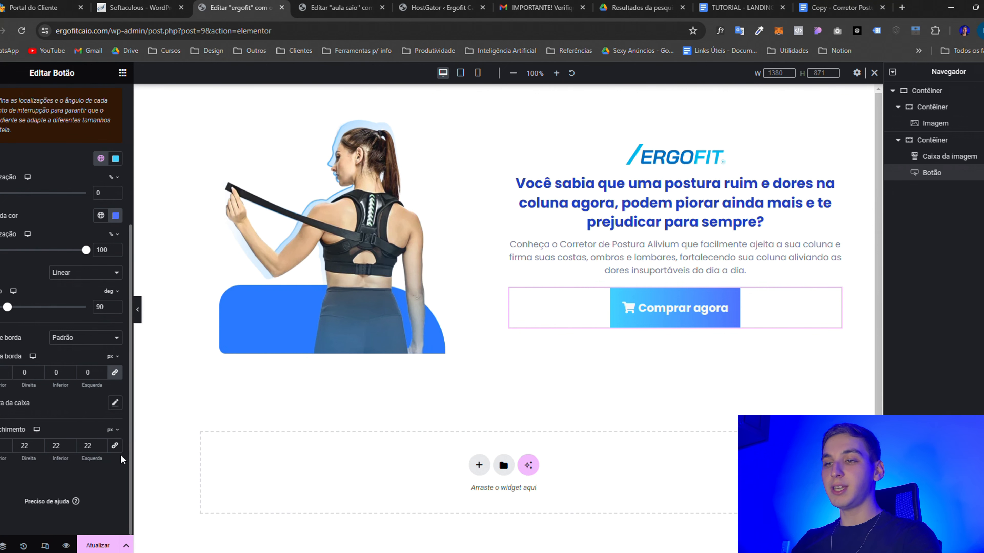
{"action": "double_click", "coordinate": [24, 447]}
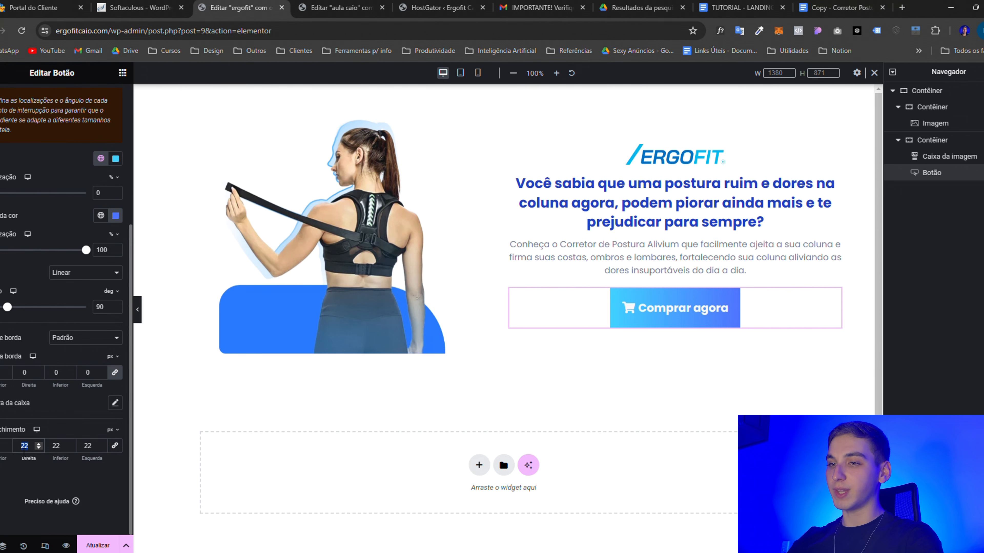
{"action": "type", "text": "100"}
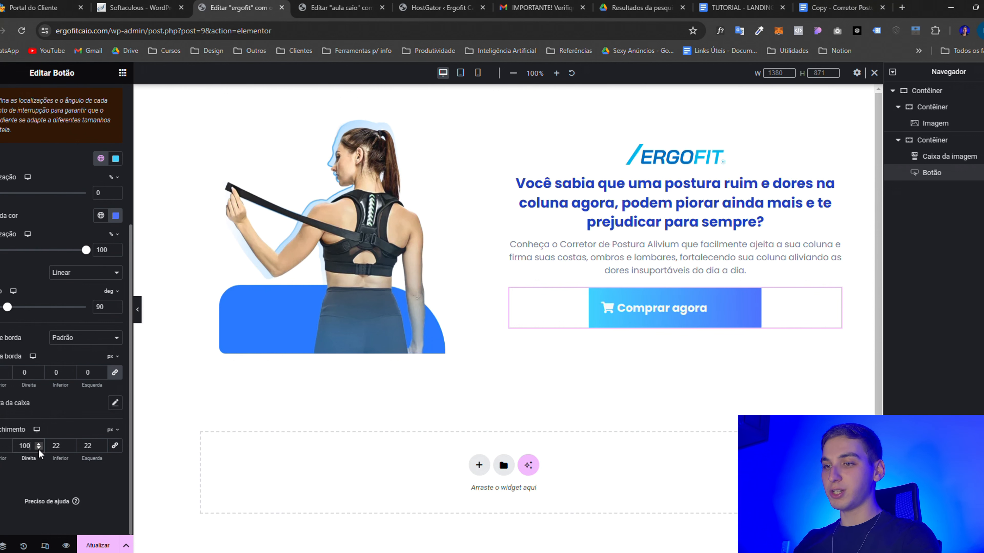
{"action": "double_click", "coordinate": [89, 447]}
{"action": "type", "text": "100"}
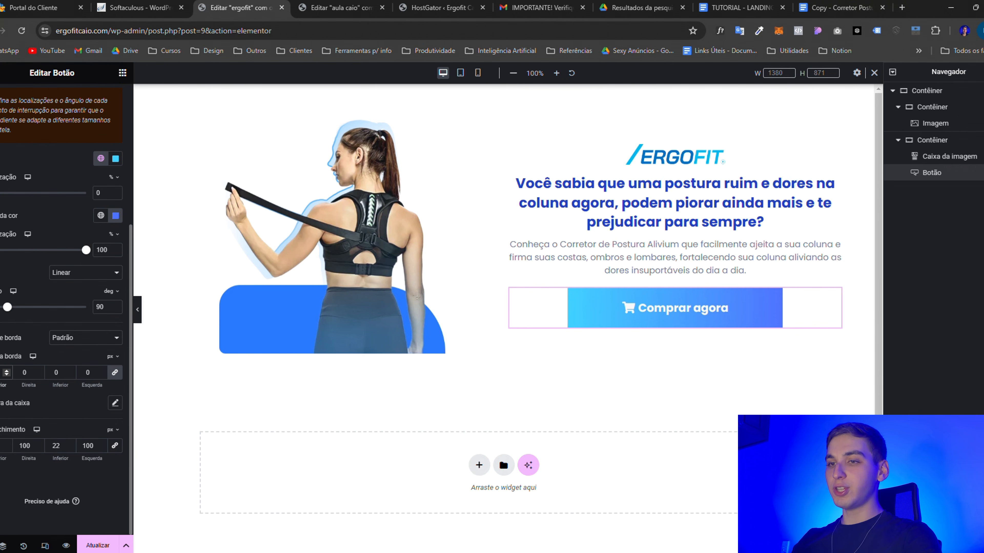
Round the button fully by raising the border radius of all corners to 1000 px
{"action": "type", "text": "100"}
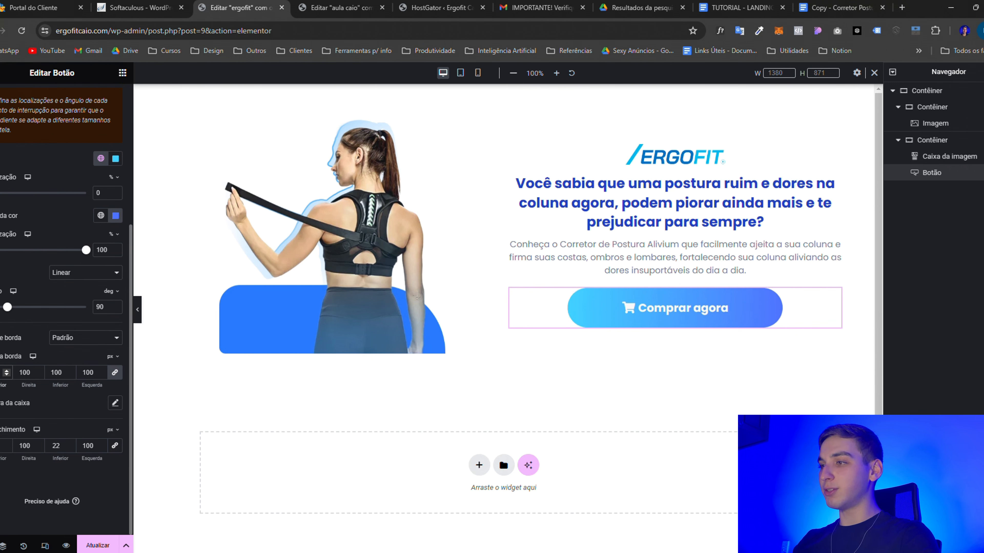
{"action": "scroll", "coordinate": [41, 296], "scroll_direction": "up", "scroll_amount": 5}
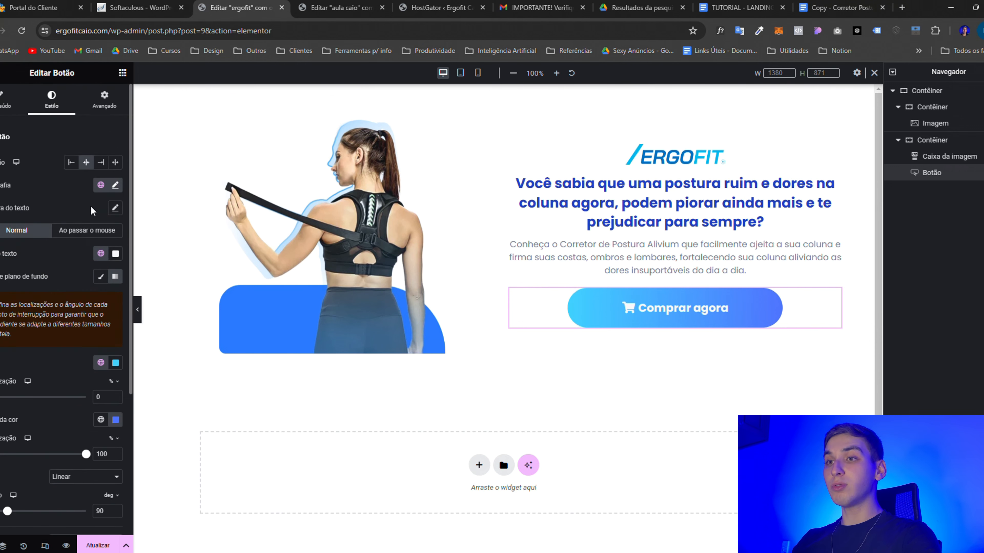
{"action": "left_click", "coordinate": [115, 186]}
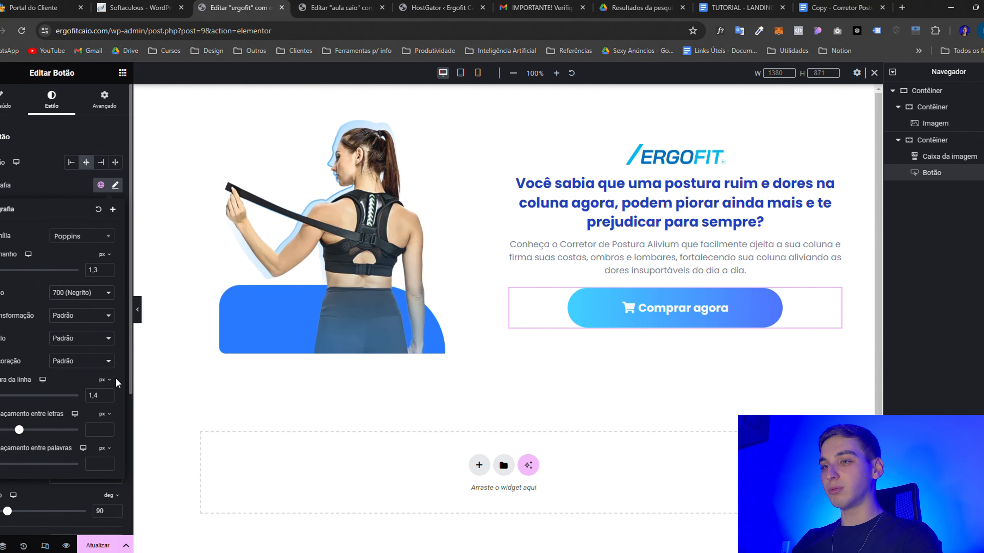
{"action": "left_click", "coordinate": [107, 273]}
{"action": "scroll", "coordinate": [73, 370], "scroll_direction": "down", "scroll_amount": 5}
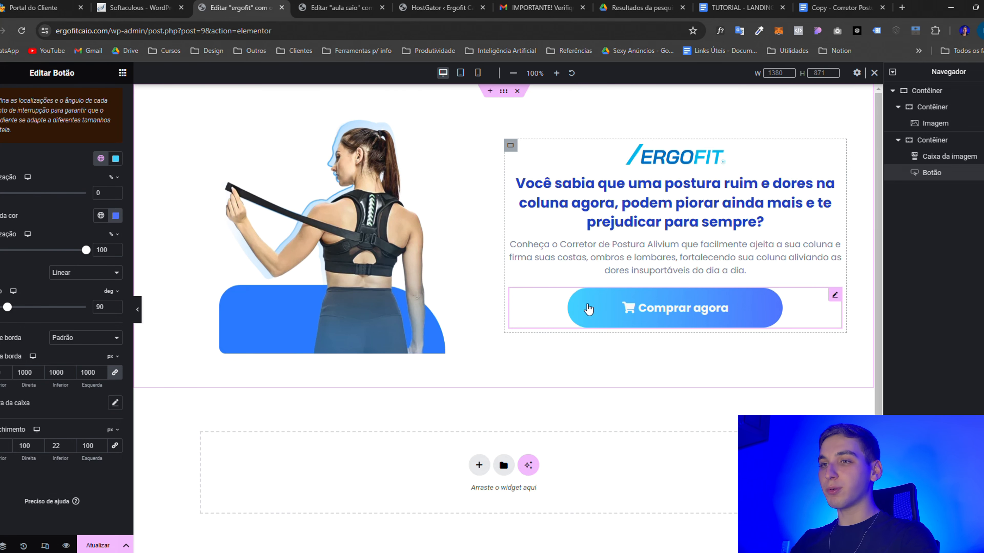
Look through the button's advanced settings, including its motion effects
{"action": "scroll", "coordinate": [31, 279], "scroll_direction": "up", "scroll_amount": 5}
{"action": "left_click", "coordinate": [100, 102]}
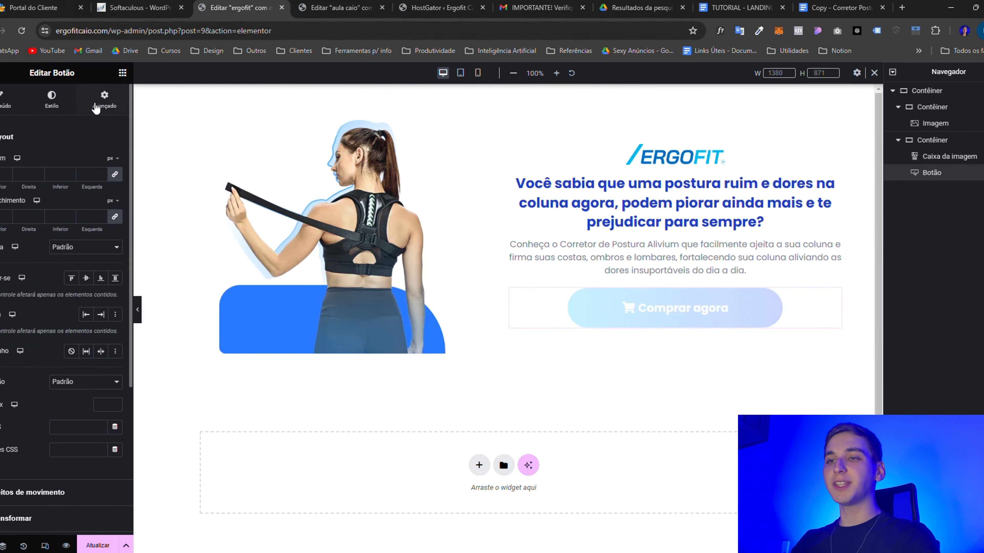
{"action": "scroll", "coordinate": [21, 309], "scroll_direction": "down", "scroll_amount": 5}
{"action": "left_click", "coordinate": [34, 328]}
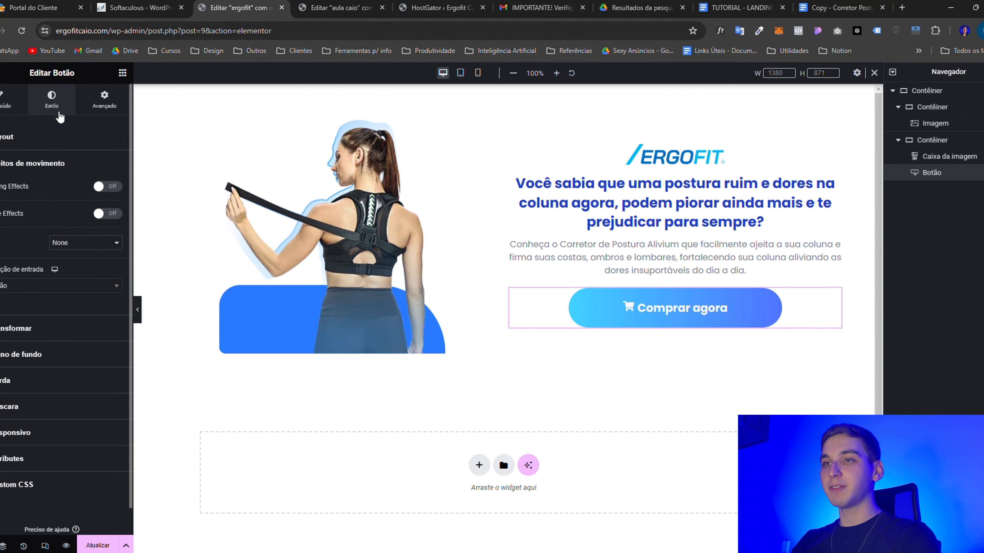
Try the global color Secundário (#40D0FF) as the button's hover text color and remove it
{"action": "left_click", "coordinate": [52, 99]}
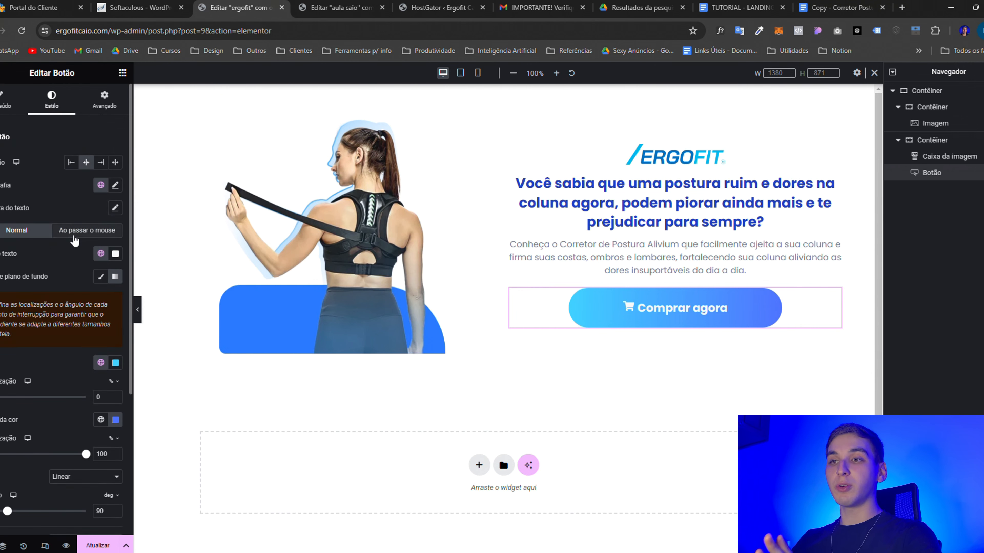
{"action": "left_click", "coordinate": [73, 236]}
{"action": "scroll", "coordinate": [62, 228], "scroll_direction": "down", "scroll_amount": 2}
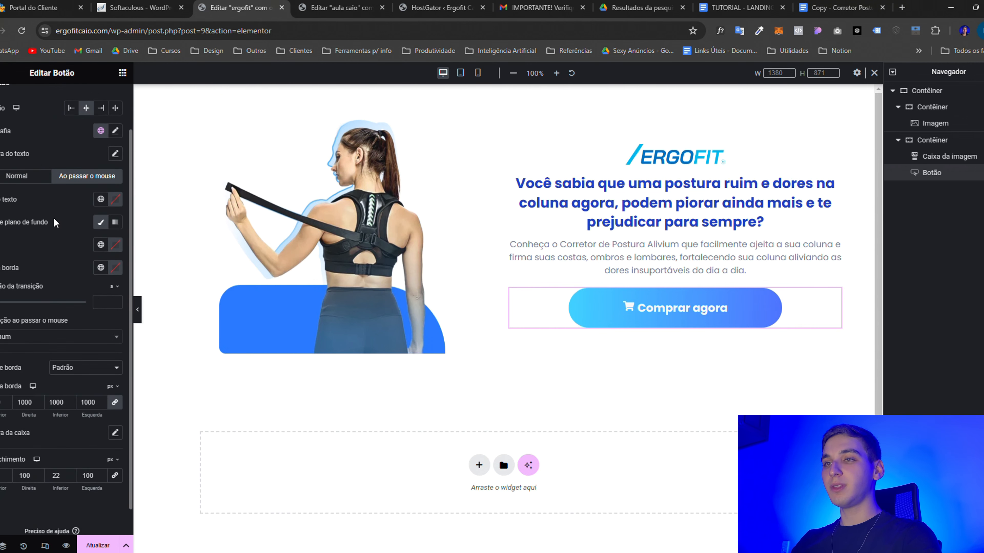
{"action": "left_click", "coordinate": [101, 200]}
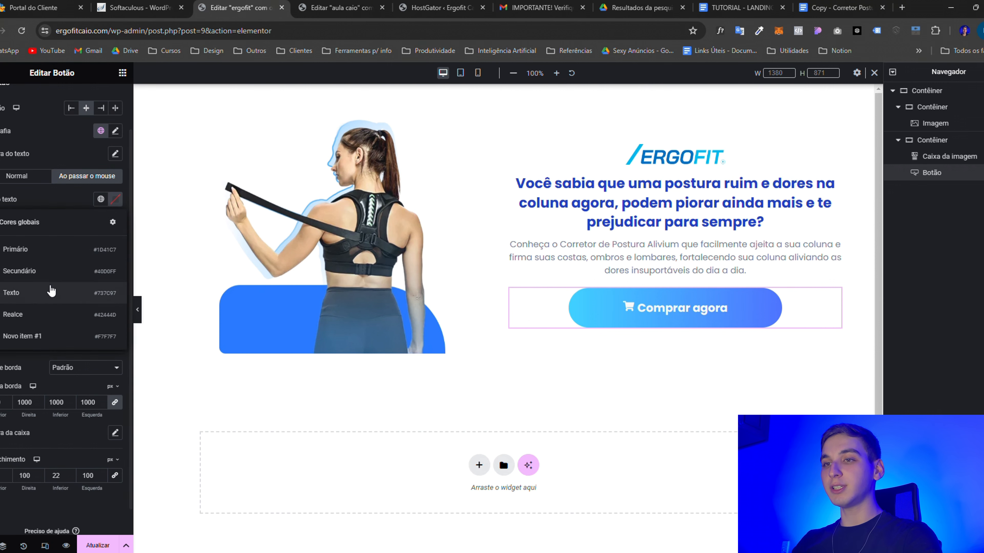
{"action": "left_click", "coordinate": [44, 280]}
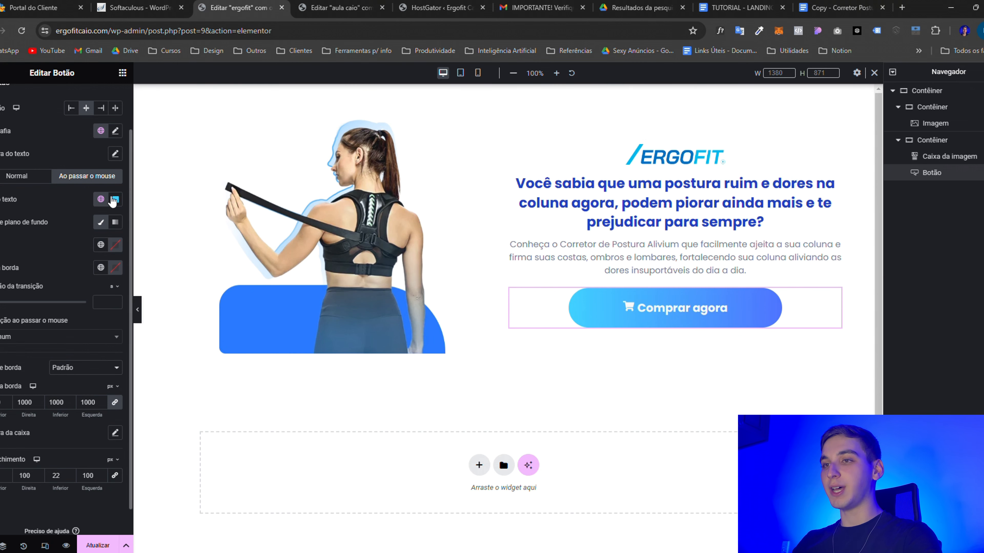
{"action": "left_click", "coordinate": [116, 199]}
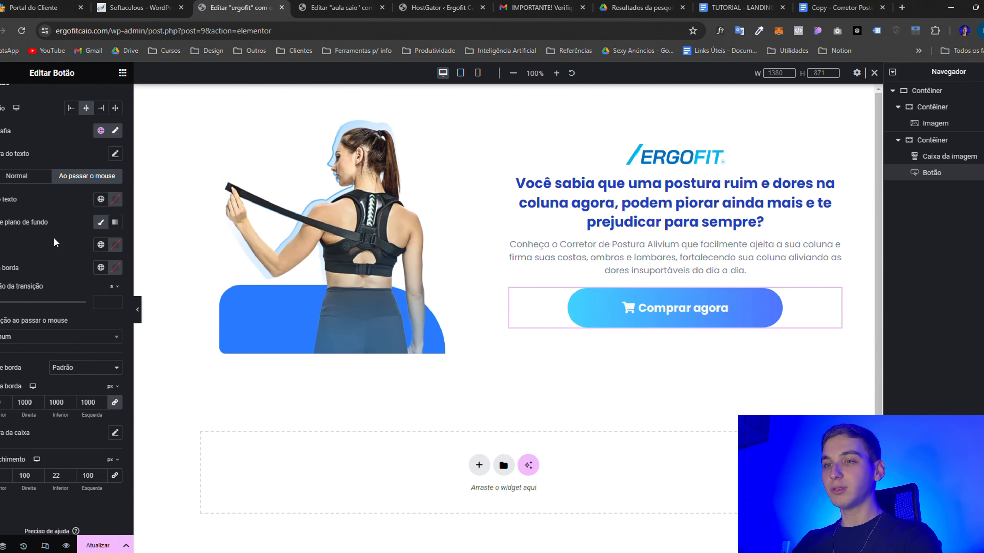
Choose a hover animation for the "Comprar agora" button
{"action": "scroll", "coordinate": [54, 237], "scroll_direction": "down", "scroll_amount": 1}
{"action": "left_click", "coordinate": [37, 307]}
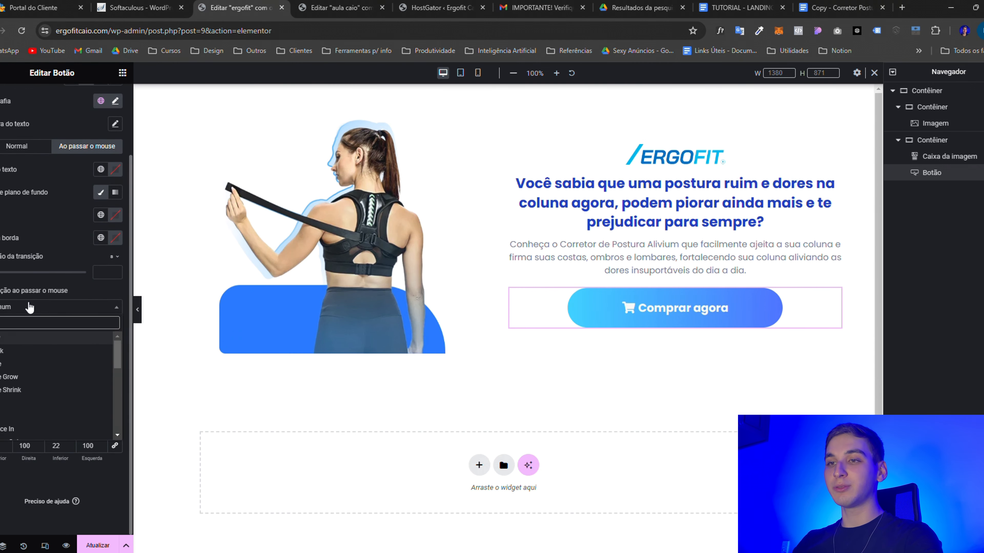
{"action": "scroll", "coordinate": [24, 356], "scroll_direction": "down", "scroll_amount": 1}
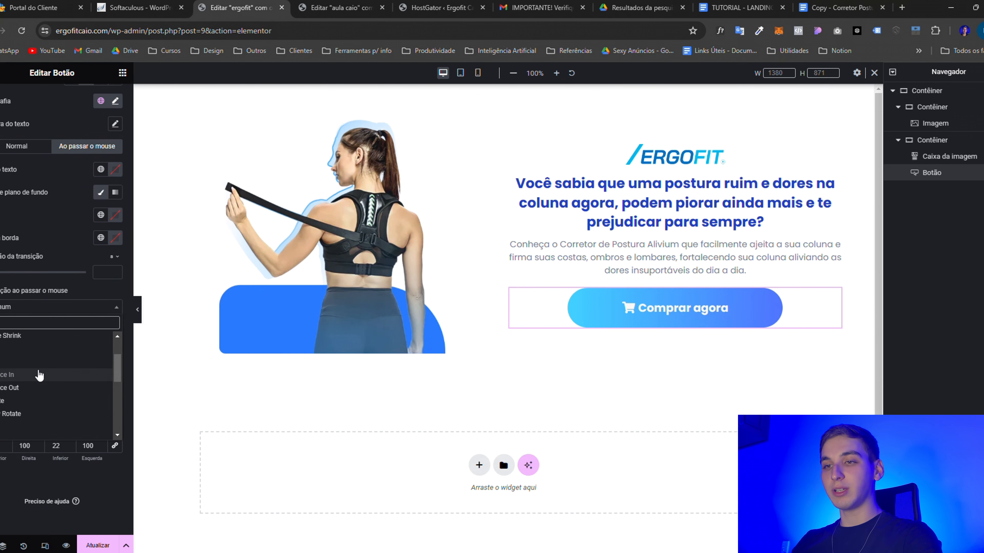
{"action": "left_click", "coordinate": [24, 432]}
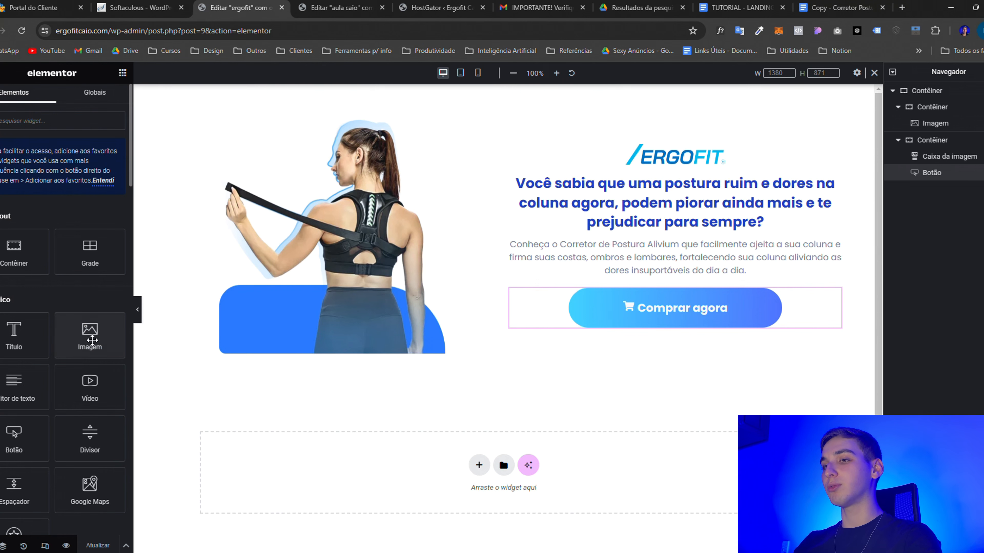
Add an image below the "Comprar agora" button and fill it with Selos.webp from the media library
{"action": "left_click_drag", "start_coordinate": [91, 331], "coordinate": [648, 314]}
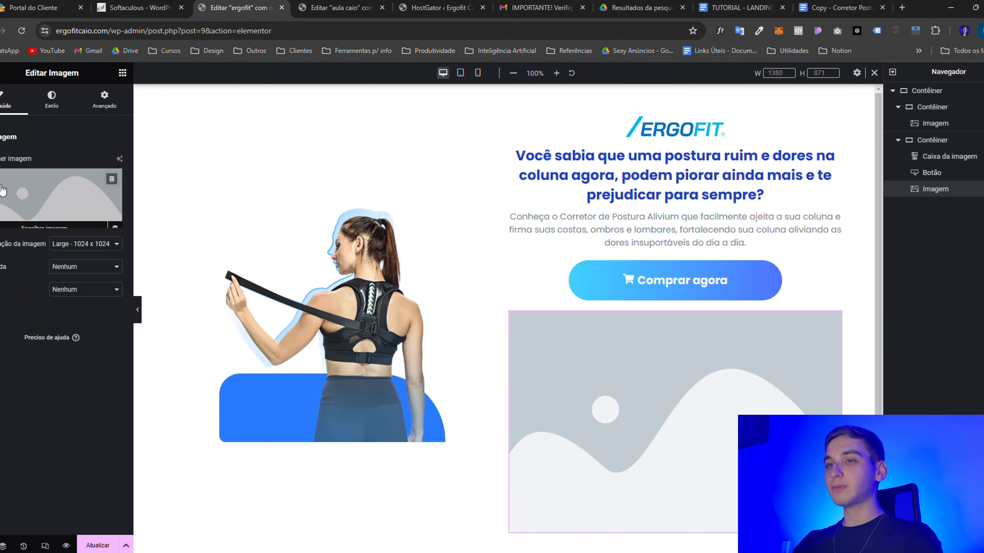
{"action": "left_click", "coordinate": [65, 215]}
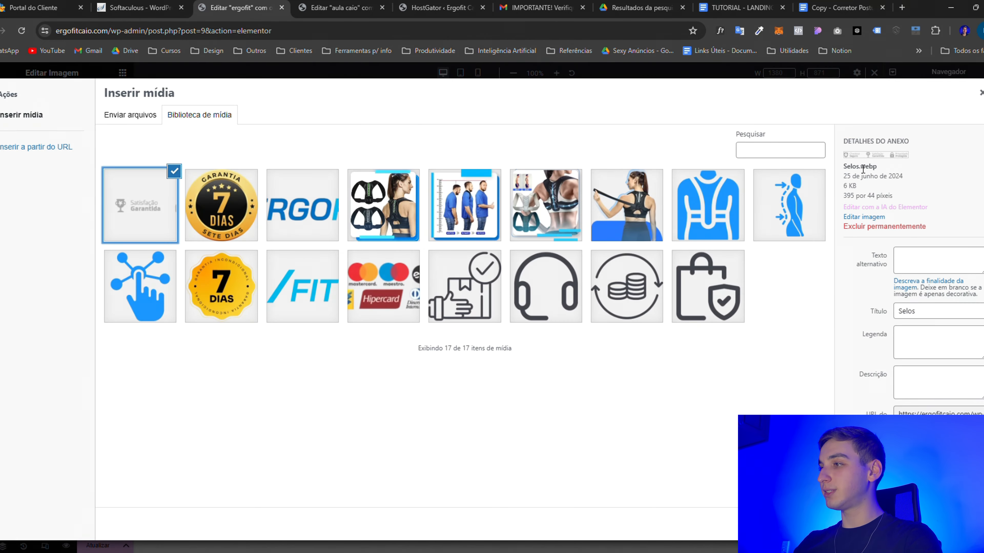
{"action": "left_click", "coordinate": [961, 524]}
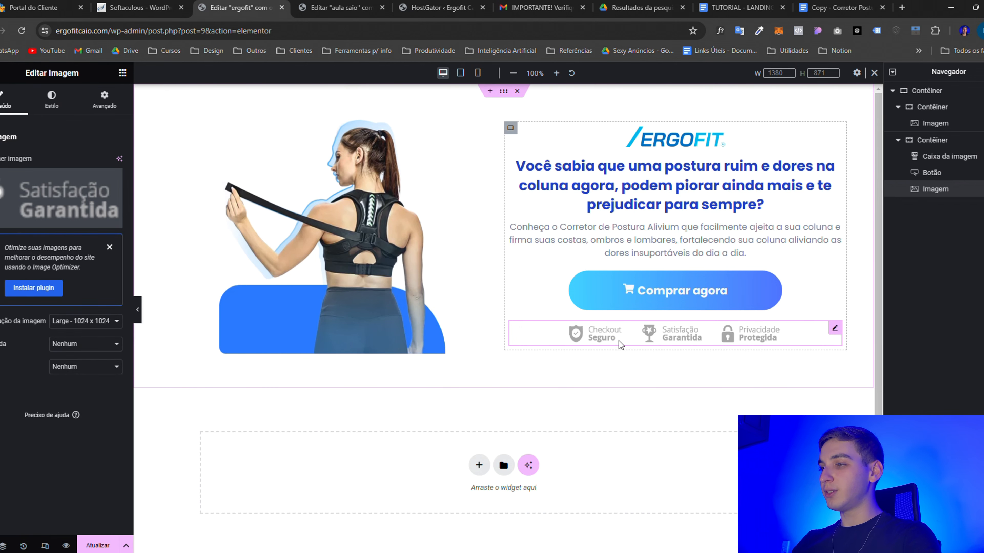
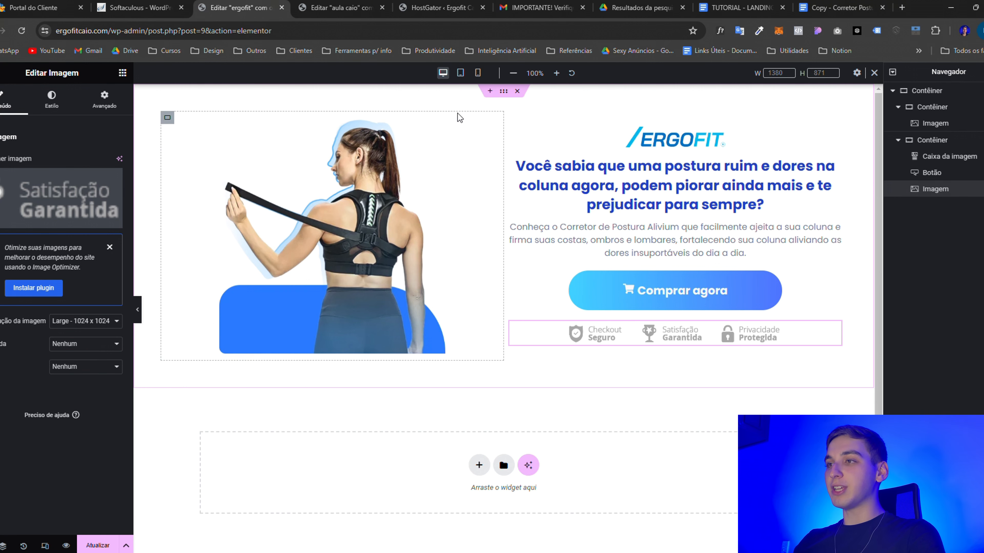
Switch to the tablet layout and stack the outer container's contents vertically as a column
{"action": "left_click", "coordinate": [461, 73]}
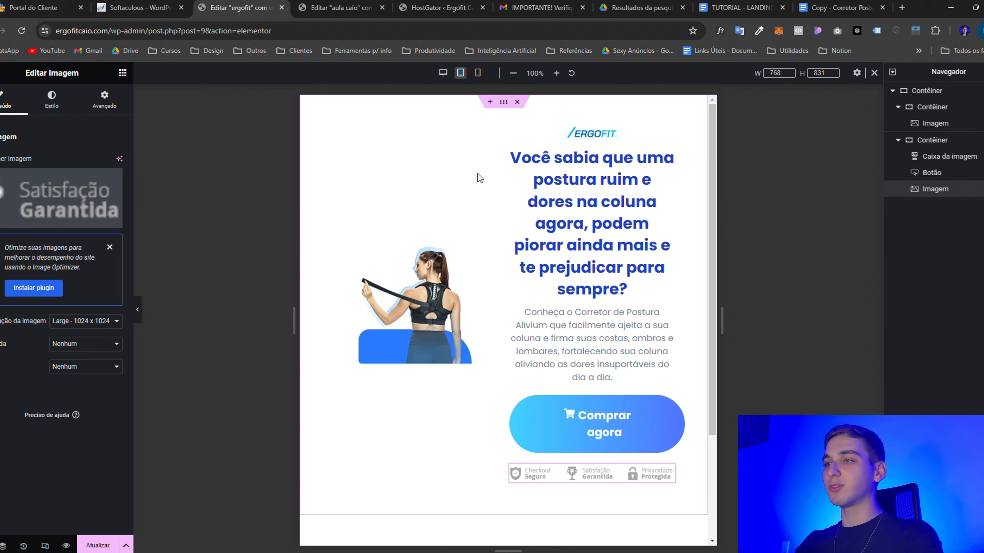
{"action": "left_click", "coordinate": [506, 103]}
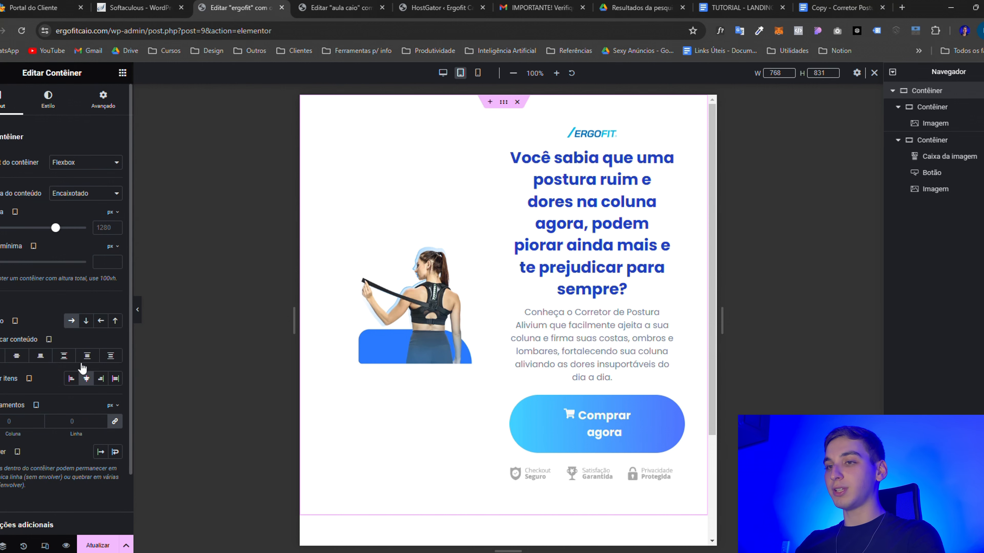
{"action": "left_click", "coordinate": [86, 321]}
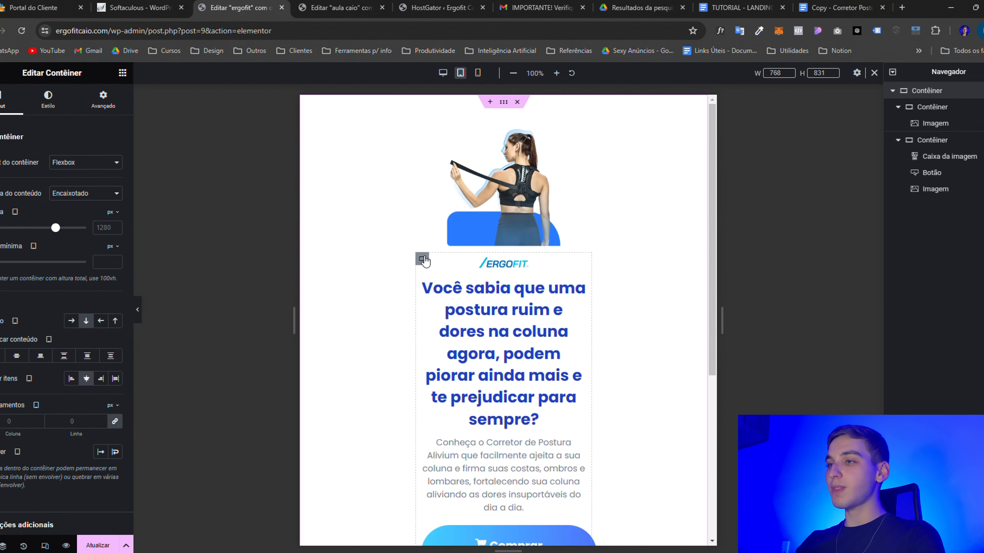
Set the tablet width of the container with the headline and button to 100%, comparing it with the desktop layout
{"action": "left_click", "coordinate": [423, 259]}
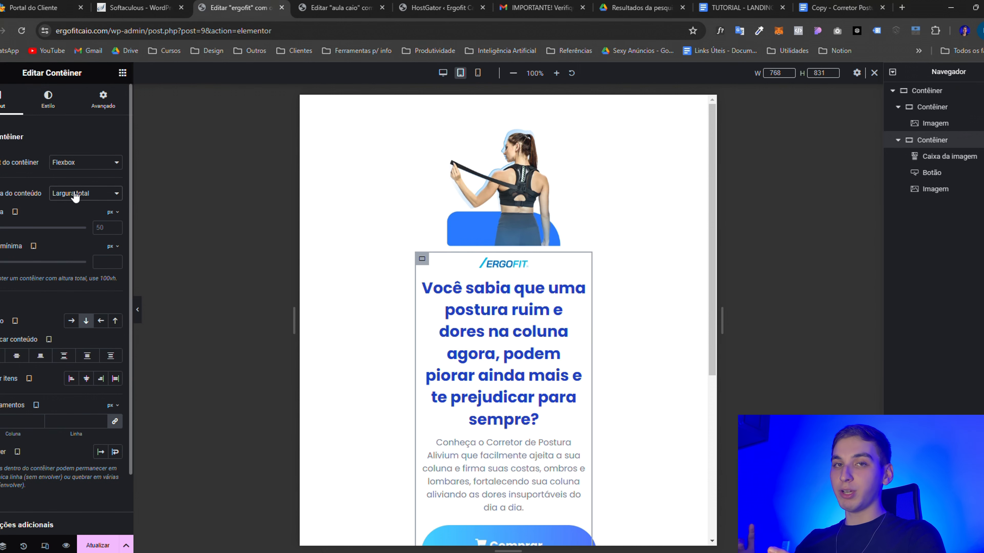
{"action": "left_click", "coordinate": [444, 72]}
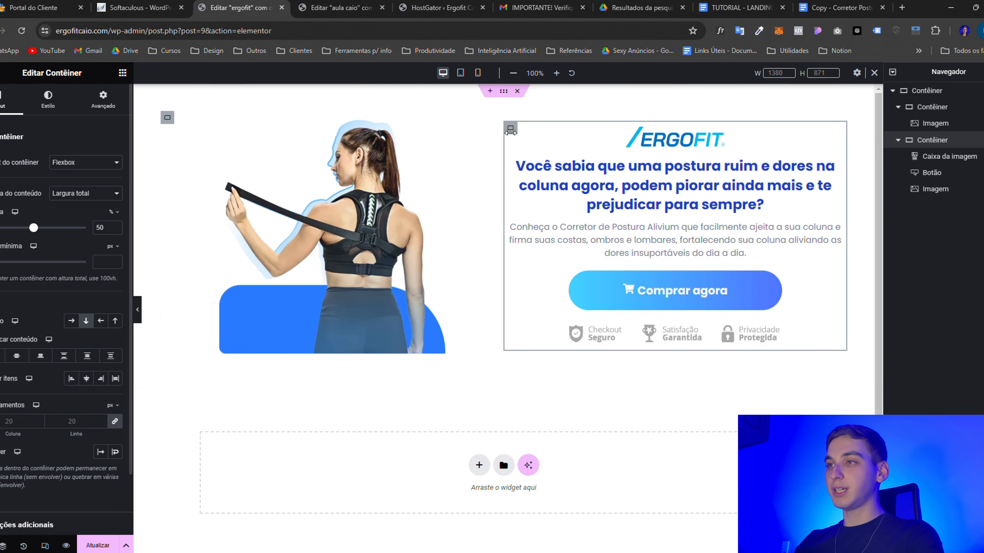
{"action": "left_click", "coordinate": [460, 73]}
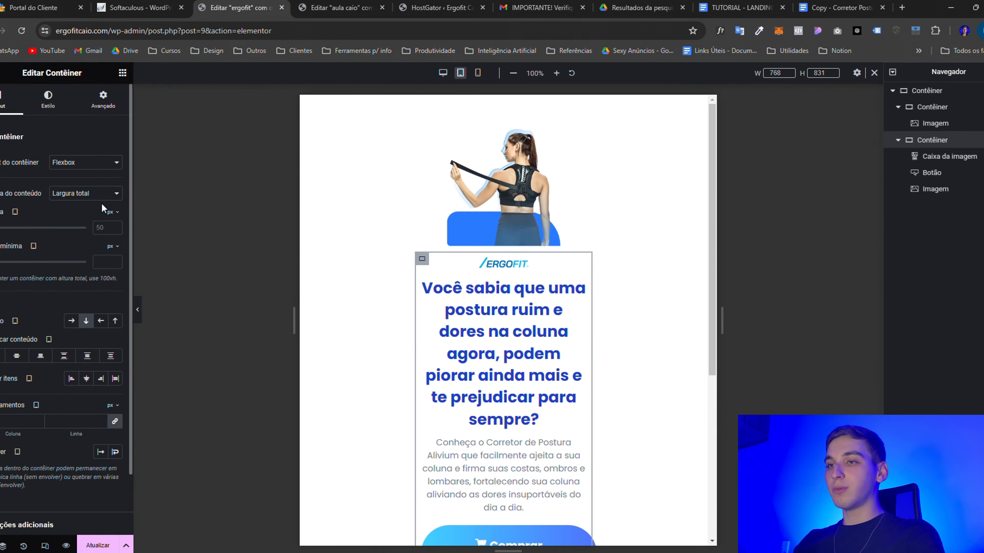
{"action": "left_click", "coordinate": [111, 212]}
{"action": "left_click", "coordinate": [110, 228]}
{"action": "double_click", "coordinate": [101, 228]}
{"action": "type", "text": "100"}
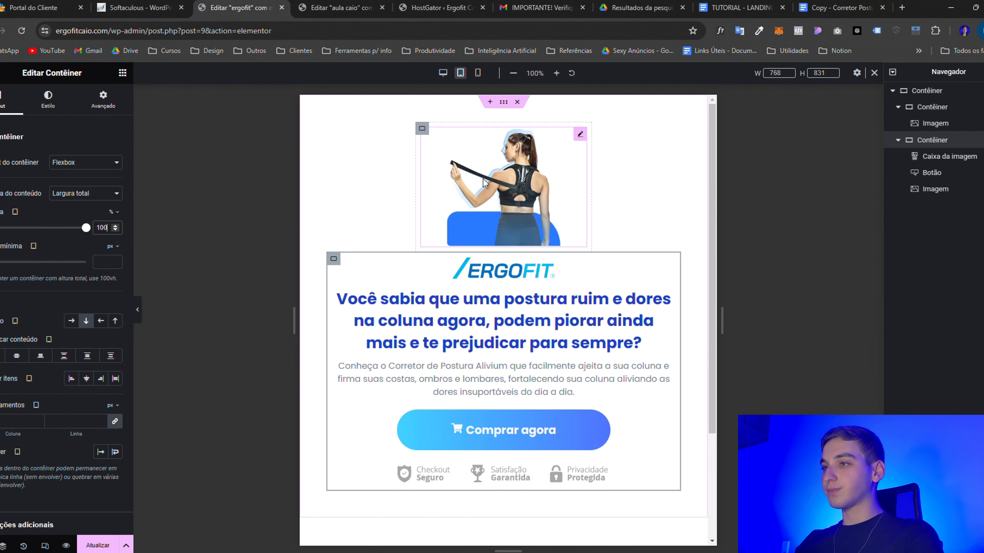
Open the settings of the image of the woman wearing the posture corrector in the tablet layout
{"action": "left_click", "coordinate": [504, 182]}
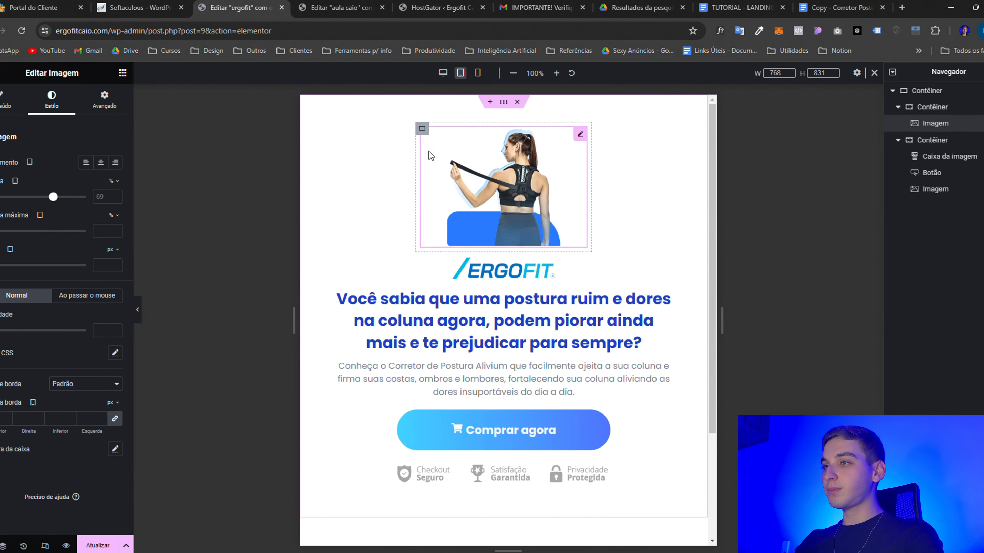
In tablet view, set the width of the container around the woman's image to 100%
{"action": "left_click", "coordinate": [422, 129]}
{"action": "left_click", "coordinate": [111, 212]}
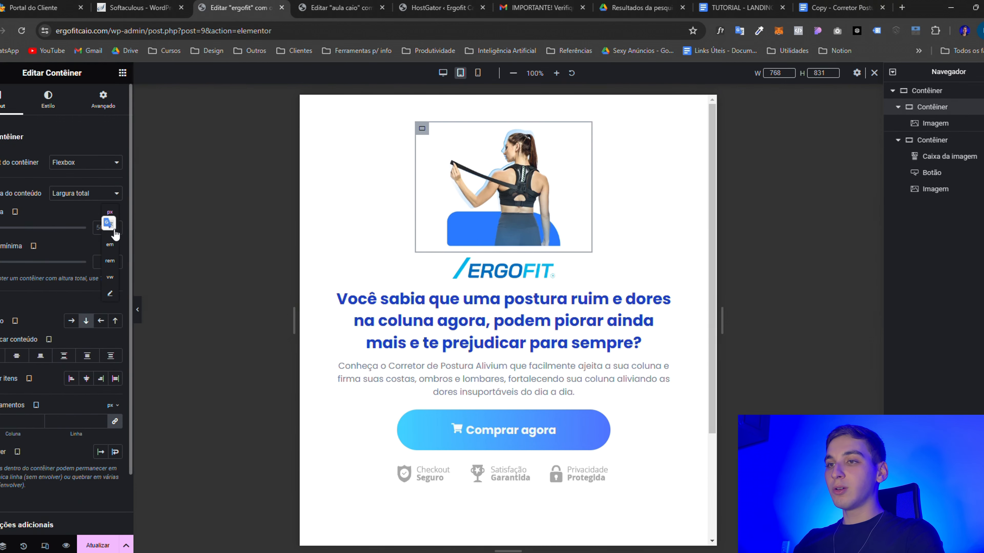
{"action": "left_click", "coordinate": [112, 225]}
{"action": "left_click", "coordinate": [101, 227]}
{"action": "type", "text": "100"}
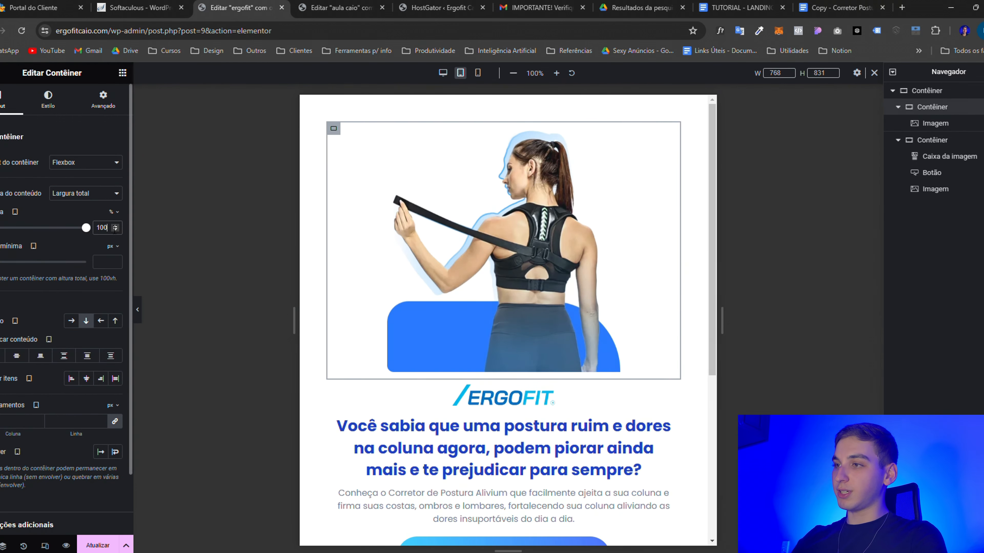
{"action": "scroll", "coordinate": [513, 292], "scroll_direction": "down", "scroll_amount": 6}
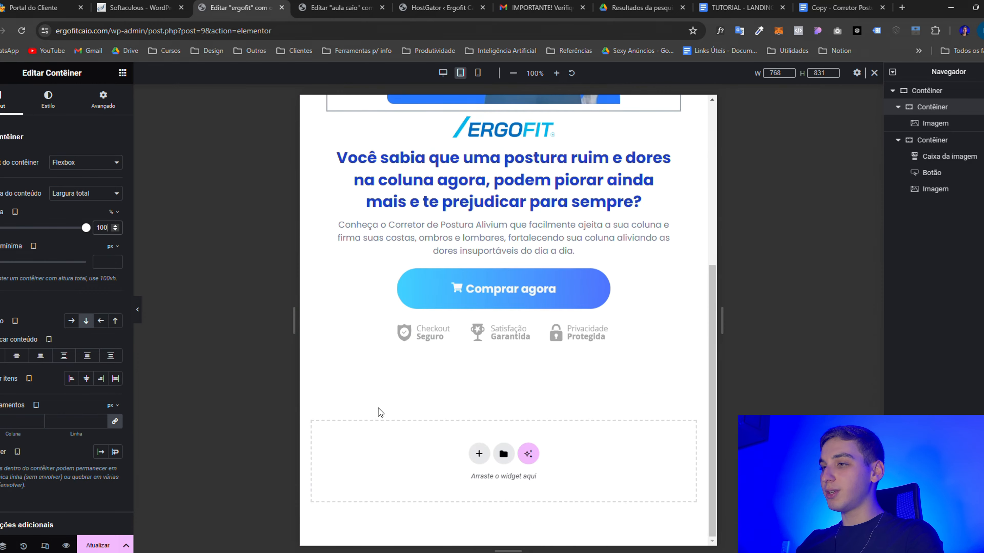
{"action": "scroll", "coordinate": [378, 410], "scroll_direction": "up", "scroll_amount": 7}
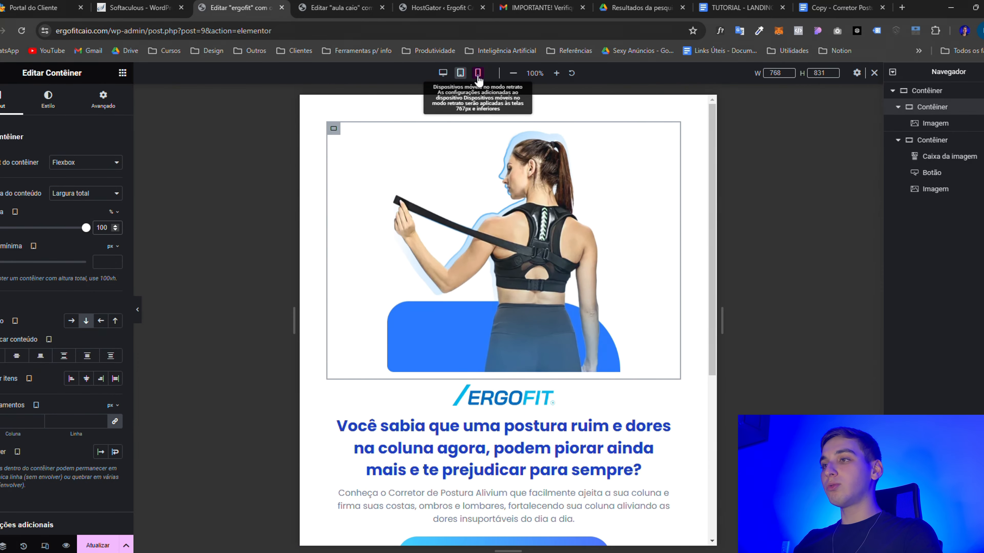
Switch to the mobile view and set the woman's image width to 100%
{"action": "left_click", "coordinate": [478, 73]}
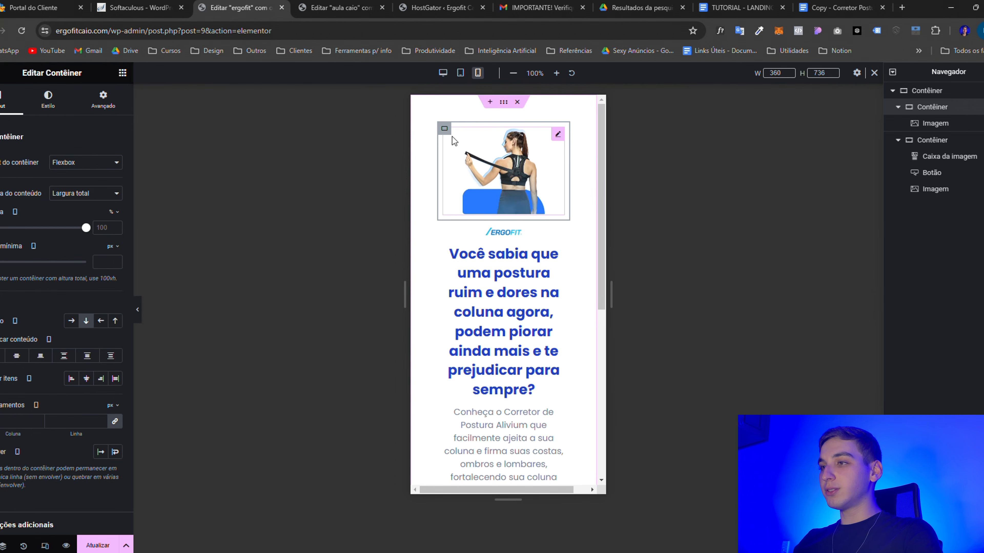
{"action": "left_click", "coordinate": [462, 130]}
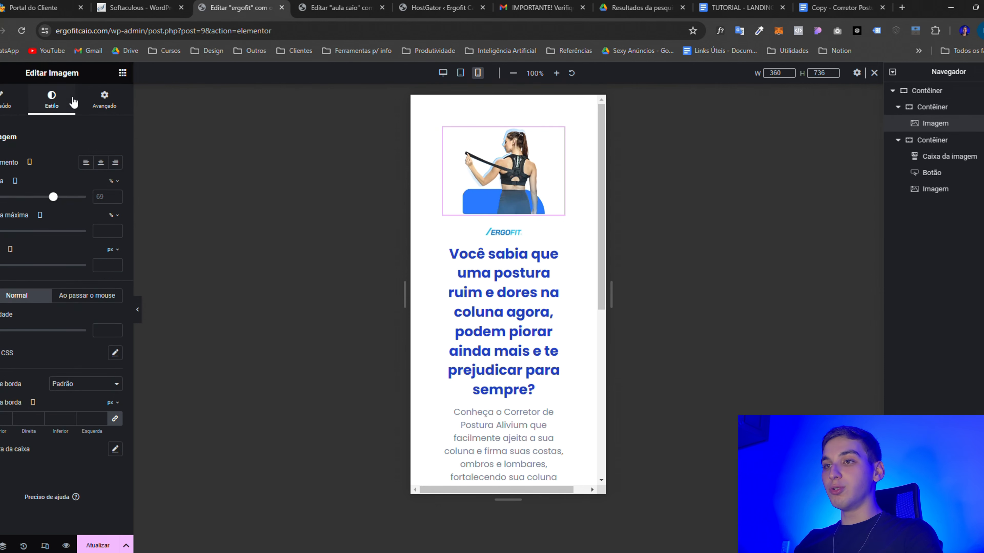
{"action": "left_click_drag", "start_coordinate": [59, 201], "coordinate": [87, 198]}
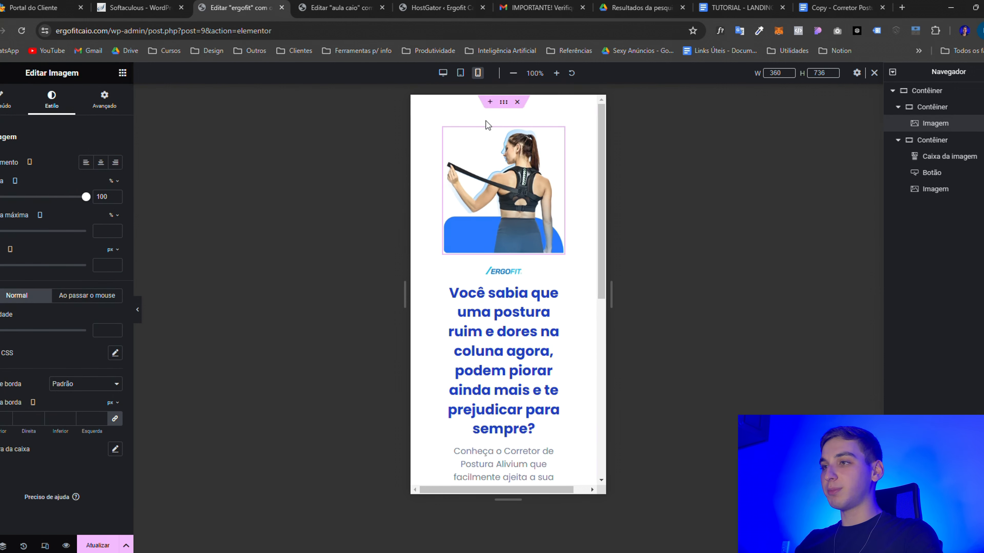
Set the outer hero container's padding to 20 px on all sides for mobile
{"action": "left_click", "coordinate": [504, 102]}
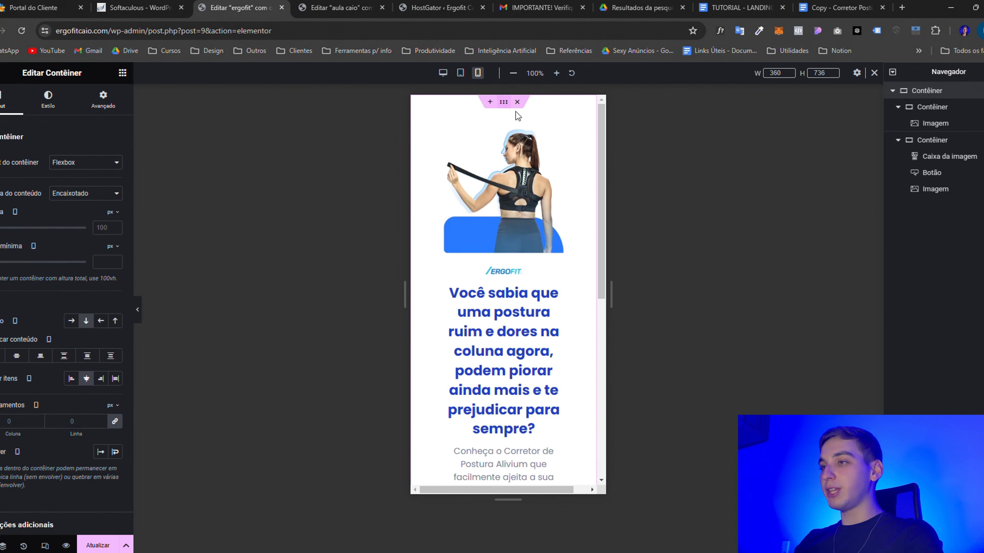
{"action": "left_click", "coordinate": [103, 100]}
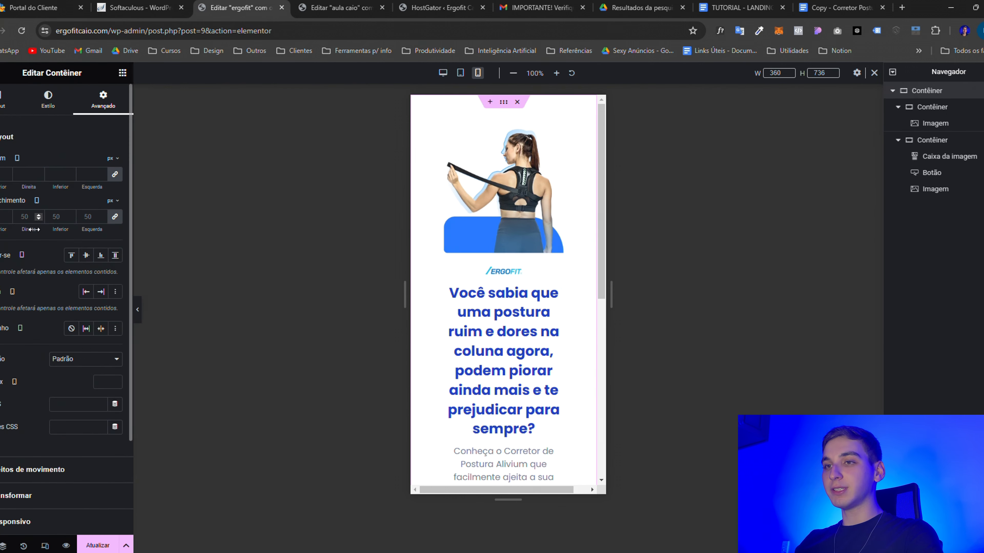
{"action": "type", "text": "20"}
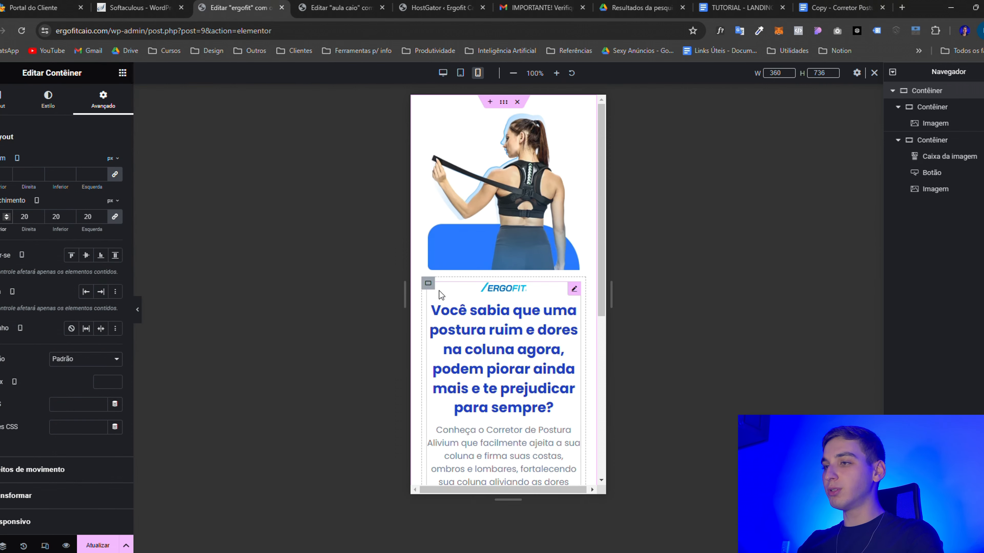
Set the padding of the container holding the logo, headline and button to 0 px on all sides for mobile
{"action": "left_click", "coordinate": [429, 283]}
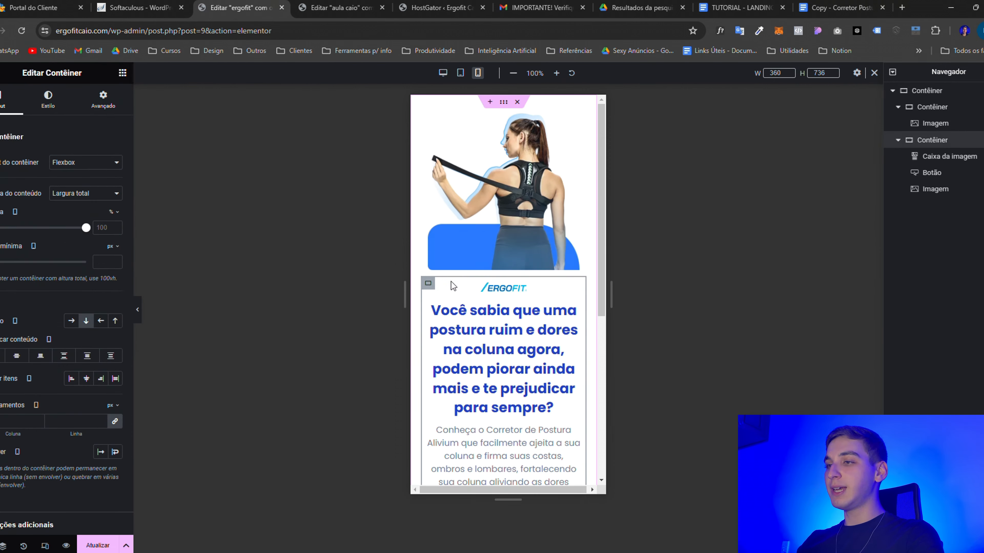
{"action": "left_click", "coordinate": [103, 100]}
{"action": "left_click", "coordinate": [2, 217]}
{"action": "type", "text": "0"}
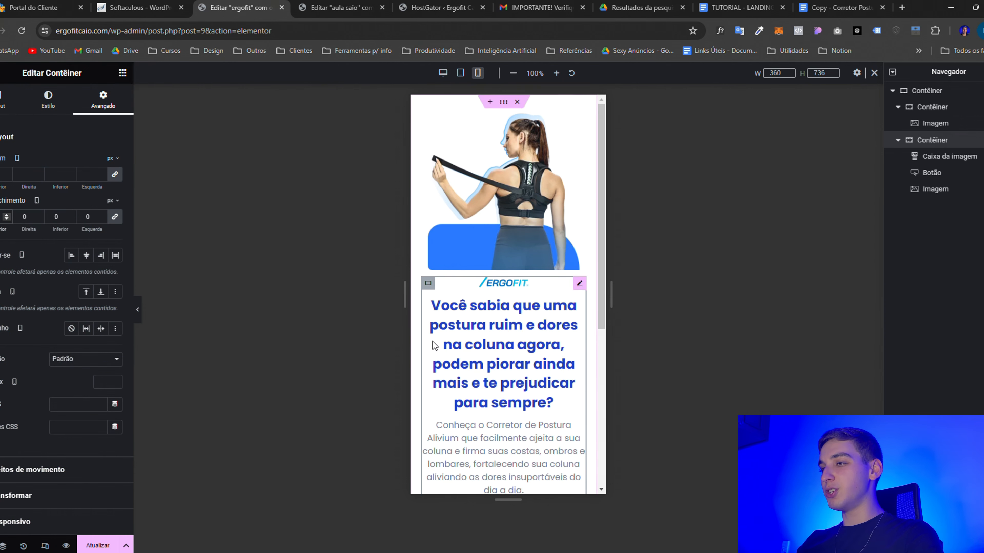
Review the hero section's mobile layout from the image down to the purchase button and trust badges
{"action": "scroll", "coordinate": [487, 325], "scroll_direction": "down", "scroll_amount": 1}
{"action": "scroll", "coordinate": [487, 325], "scroll_direction": "down", "scroll_amount": 3}
{"action": "scroll", "coordinate": [492, 324], "scroll_direction": "up", "scroll_amount": 1}
{"action": "scroll", "coordinate": [515, 318], "scroll_direction": "down", "scroll_amount": 5}
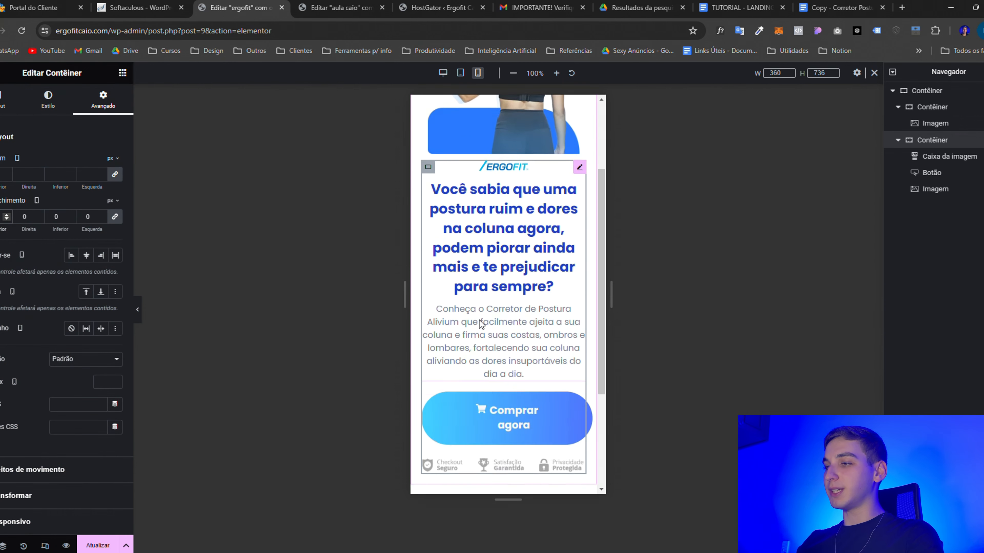
{"action": "left_click", "coordinate": [536, 314]}
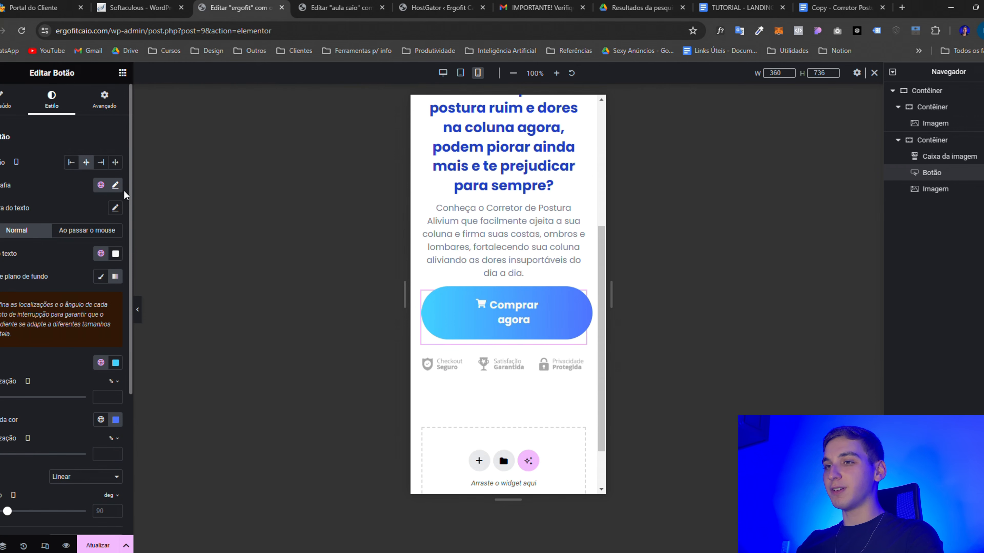
{"action": "scroll", "coordinate": [529, 321], "scroll_direction": "up", "scroll_amount": 5}
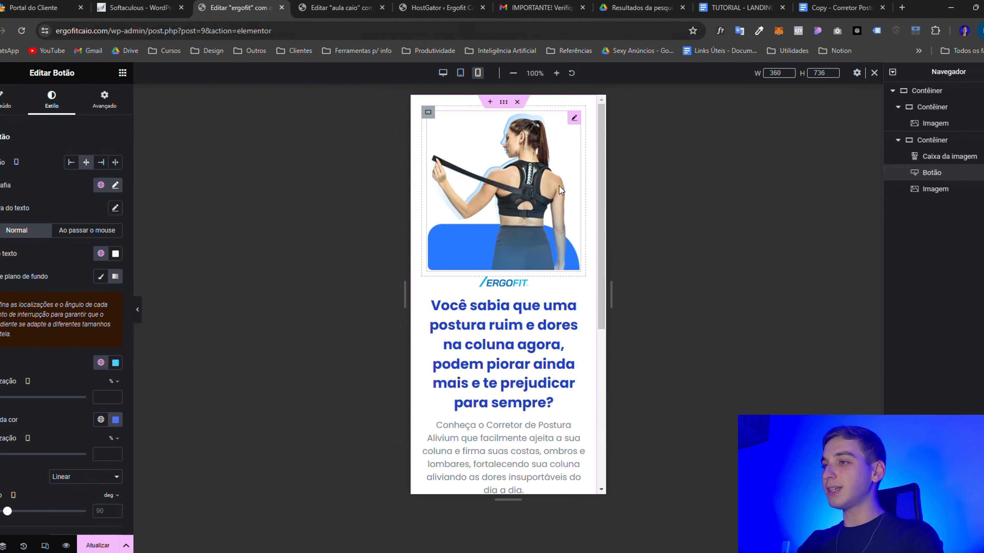
{"action": "scroll", "coordinate": [514, 163], "scroll_direction": "down", "scroll_amount": 5}
{"action": "scroll", "coordinate": [499, 195], "scroll_direction": "up", "scroll_amount": 6}
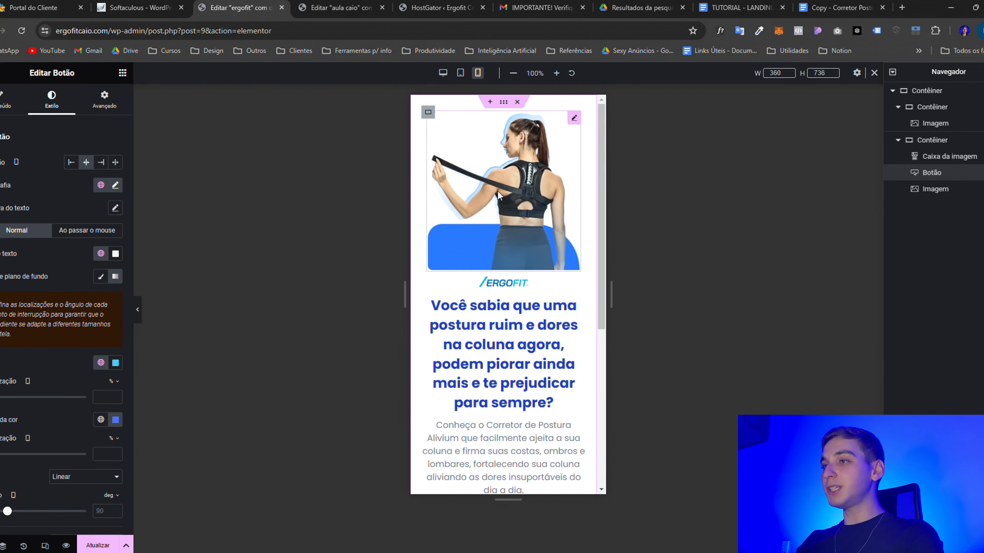
Return to the desktop view and duplicate the whole hero container
{"action": "left_click", "coordinate": [443, 73]}
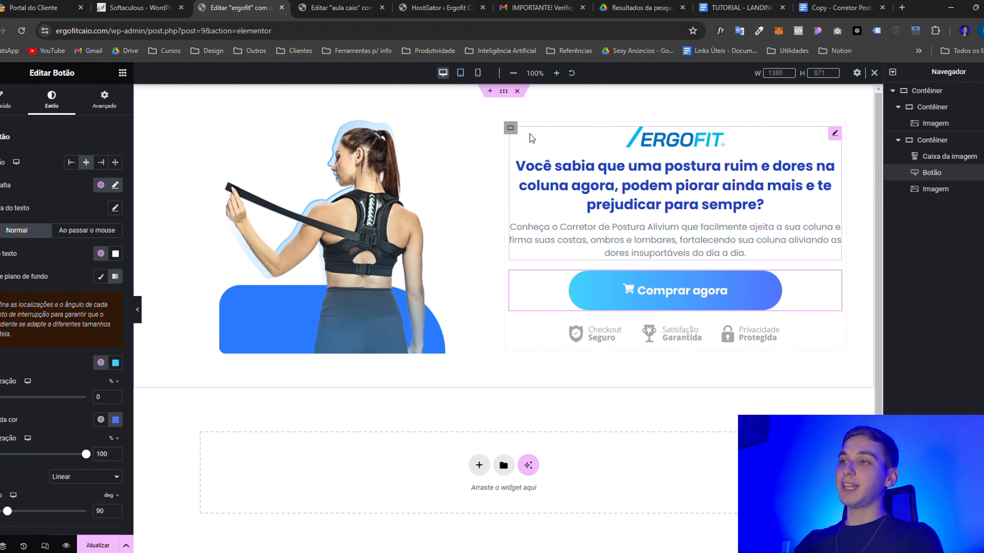
{"action": "right_click", "coordinate": [504, 93]}
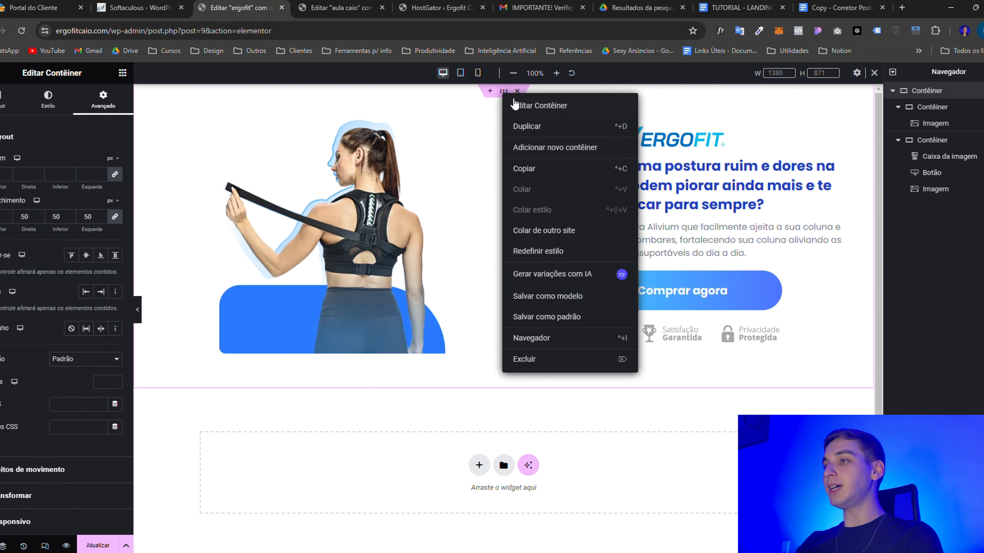
{"action": "left_click", "coordinate": [538, 126]}
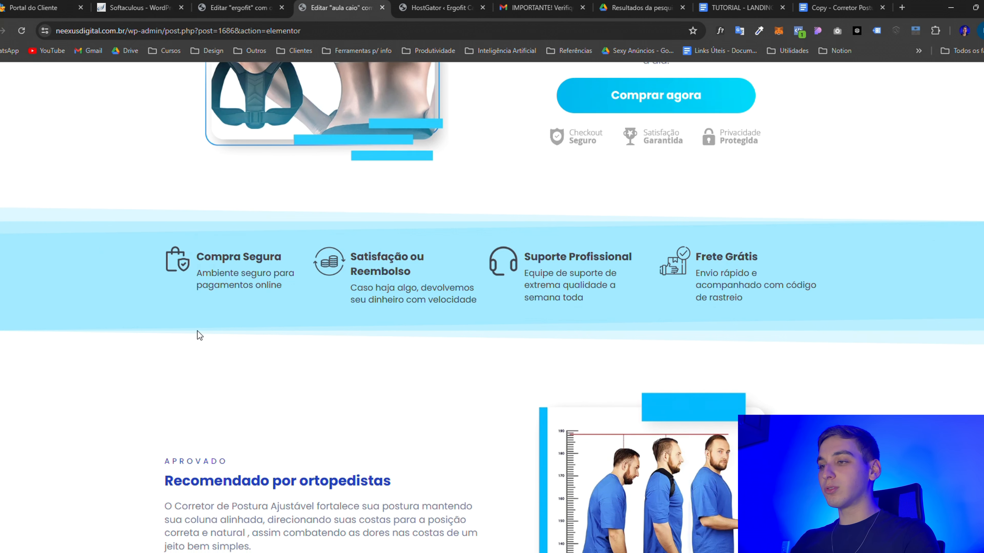
{"action": "scroll", "coordinate": [198, 332], "scroll_direction": "down", "scroll_amount": 3}
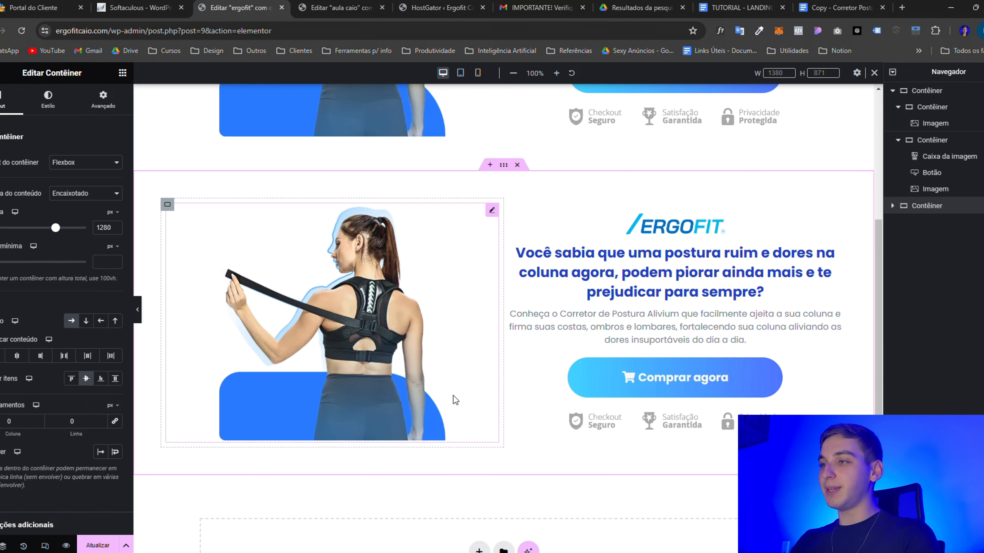
{"action": "key", "text": "ctrl+d"}
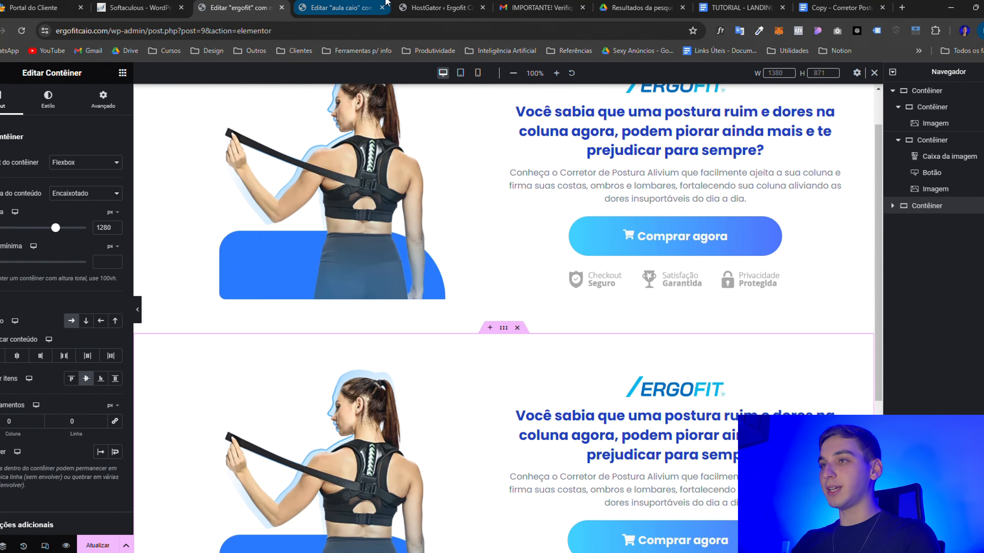
Switch to the "aula caio" reference page and examine the four-benefit strip and the "Recomendado por ortopedistas" section
{"action": "left_click", "coordinate": [375, 3]}
{"action": "scroll", "coordinate": [514, 357], "scroll_direction": "down", "scroll_amount": 3}
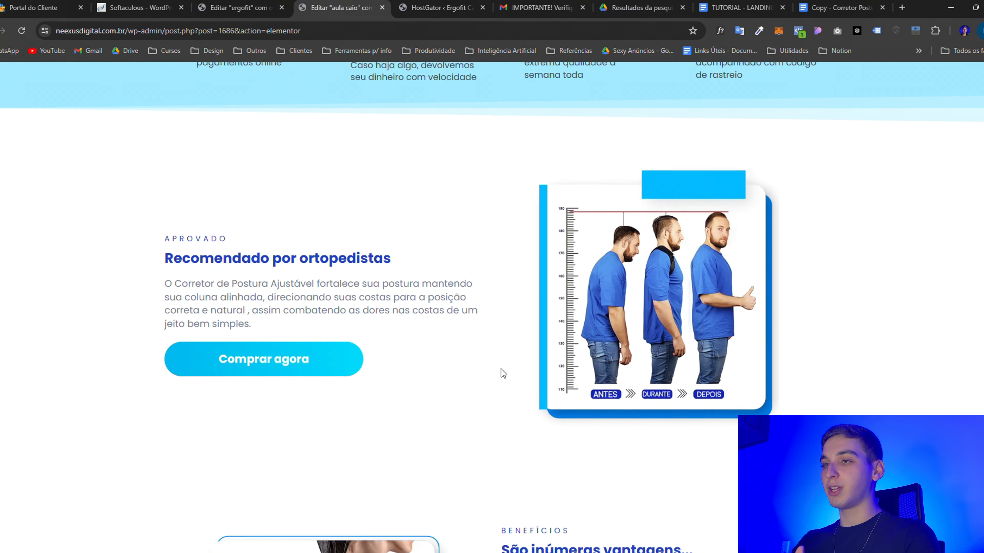
{"action": "scroll", "coordinate": [501, 369], "scroll_direction": "up", "scroll_amount": 5}
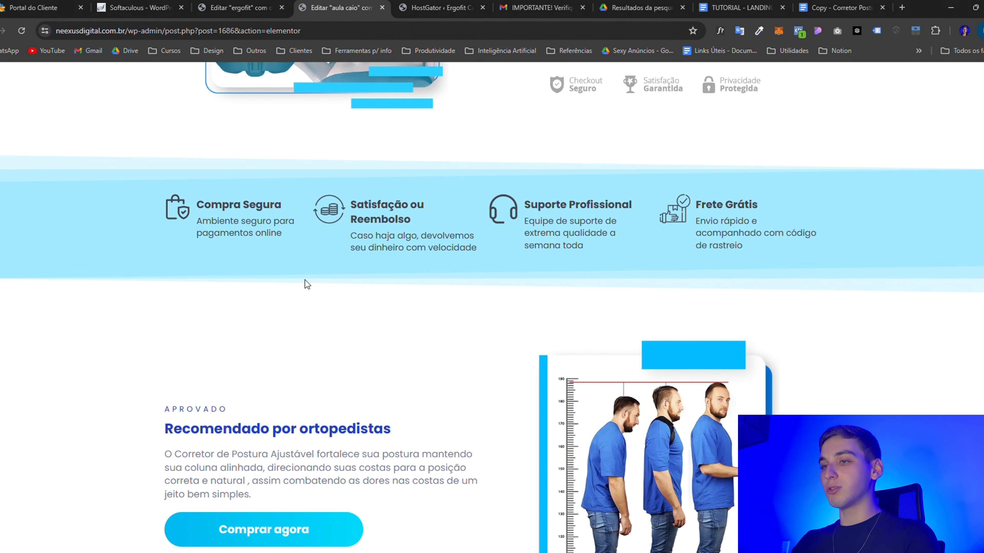
{"action": "scroll", "coordinate": [305, 280], "scroll_direction": "up", "scroll_amount": 3}
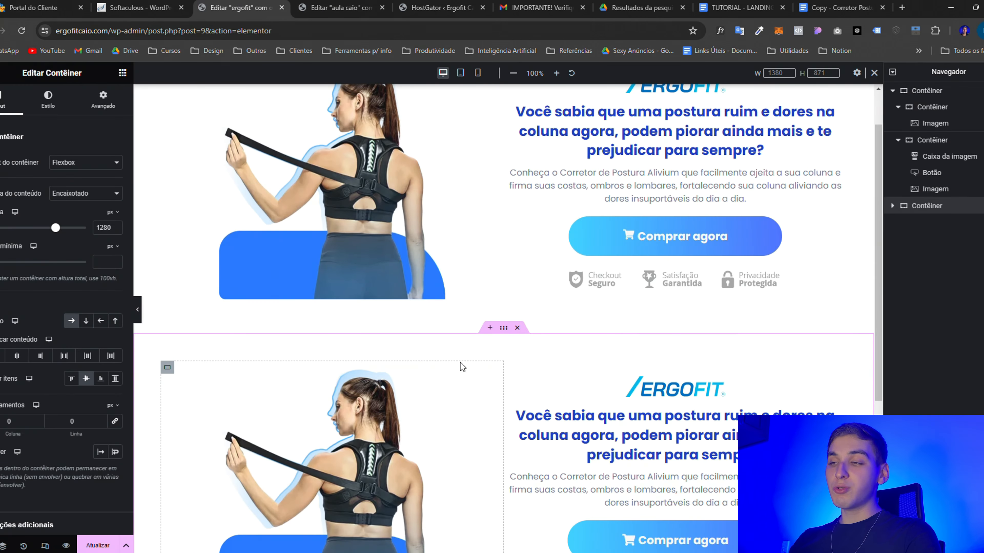
On the ergofit page, insert a horizontal Flexbox container between the two hero sections and place a Grade element inside it
{"action": "left_click", "coordinate": [489, 328]}
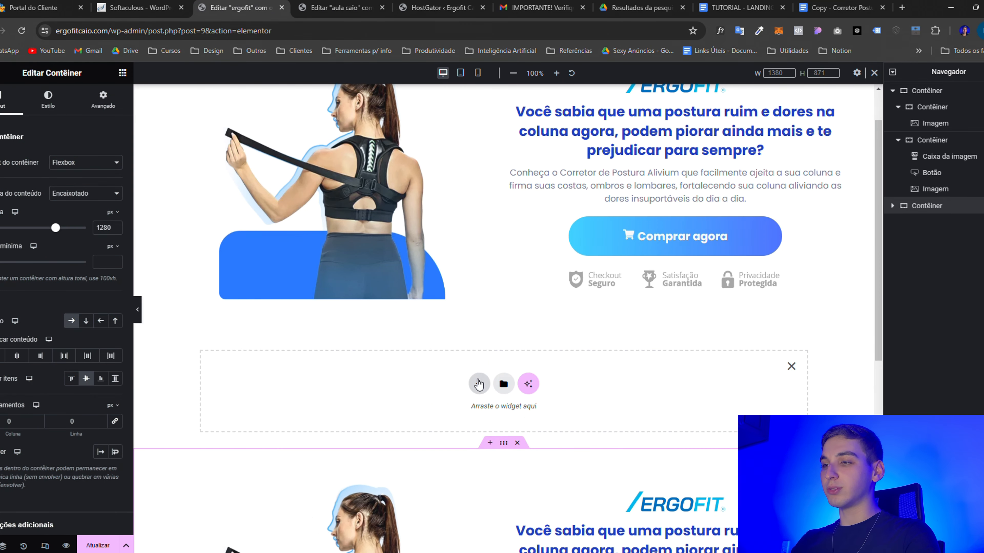
{"action": "left_click", "coordinate": [480, 383]}
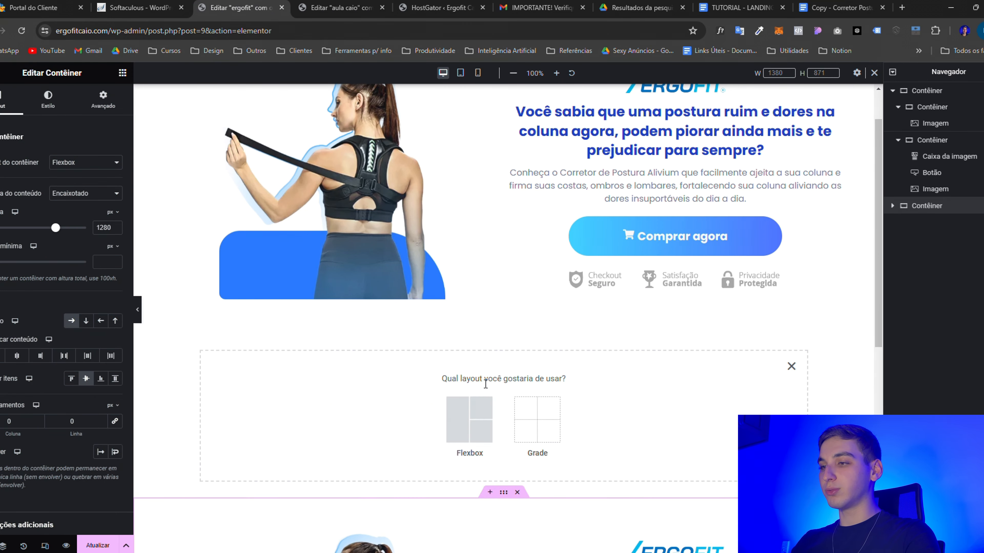
{"action": "left_click", "coordinate": [471, 409]}
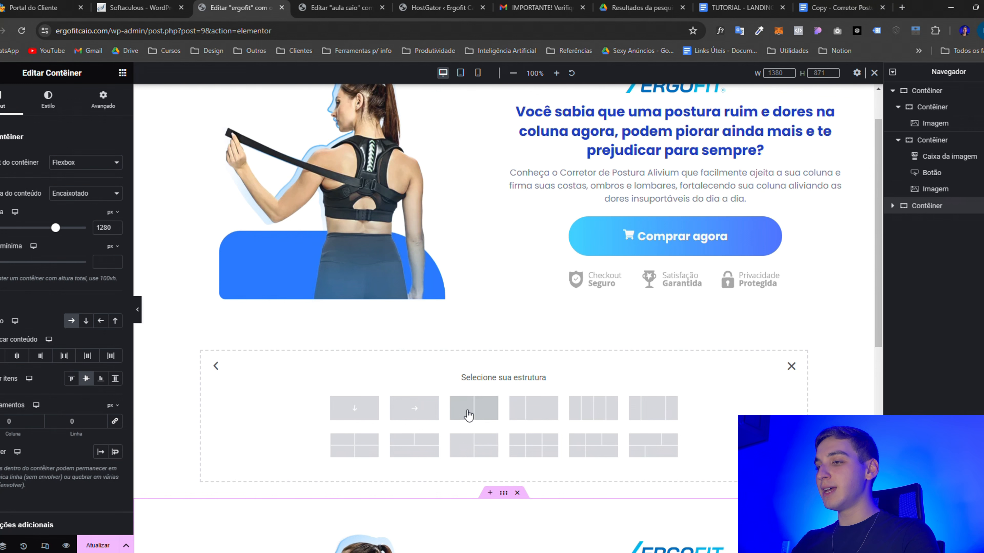
{"action": "left_click", "coordinate": [417, 412]}
{"action": "left_click", "coordinate": [123, 73]}
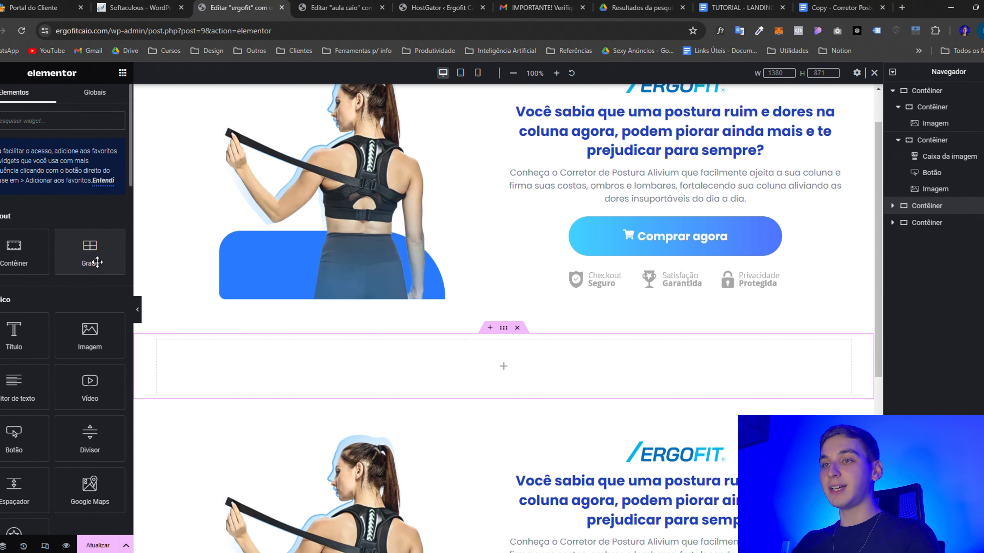
{"action": "left_click_drag", "start_coordinate": [92, 257], "coordinate": [337, 378]}
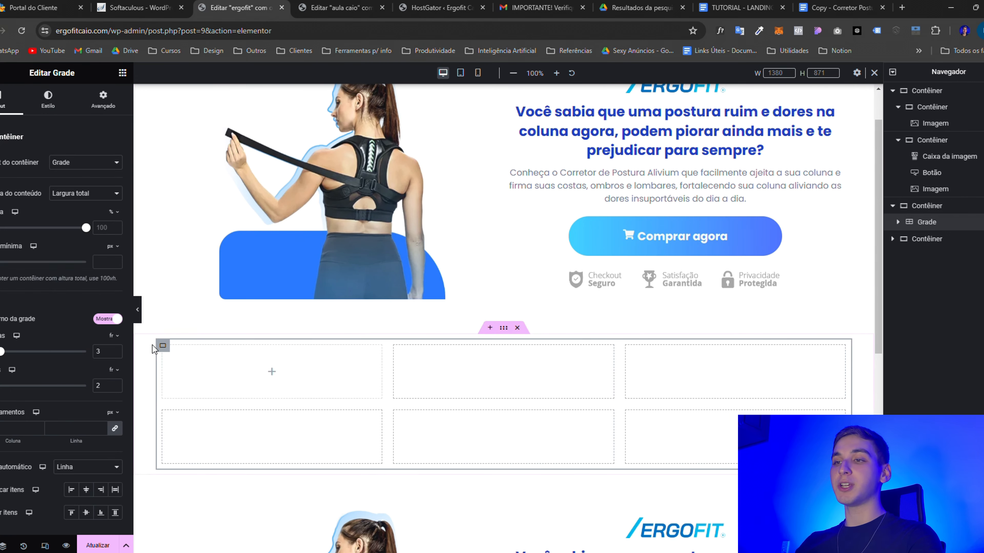
Set the new grid to 4 columns and 1 row
{"action": "scroll", "coordinate": [230, 313], "scroll_direction": "down", "scroll_amount": 1}
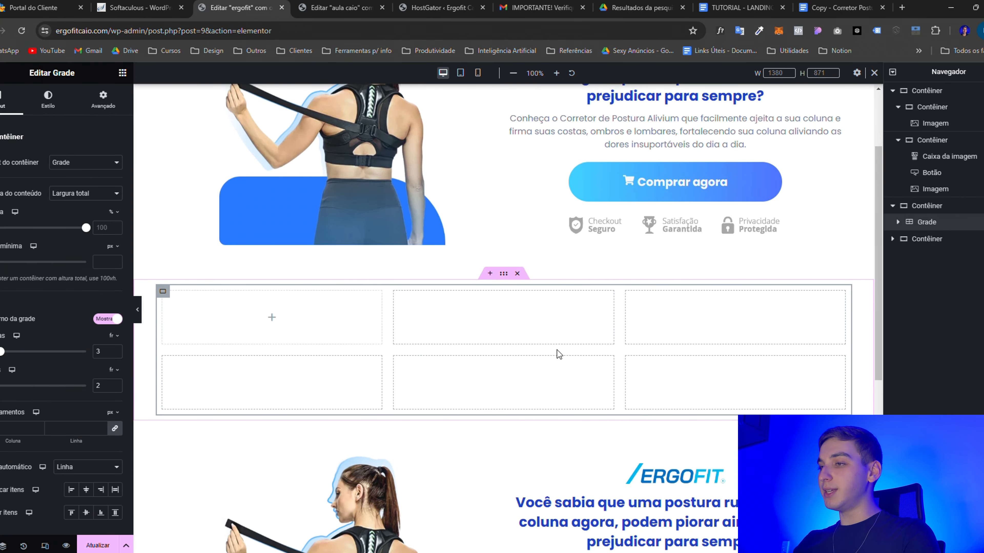
{"action": "left_click", "coordinate": [116, 350]}
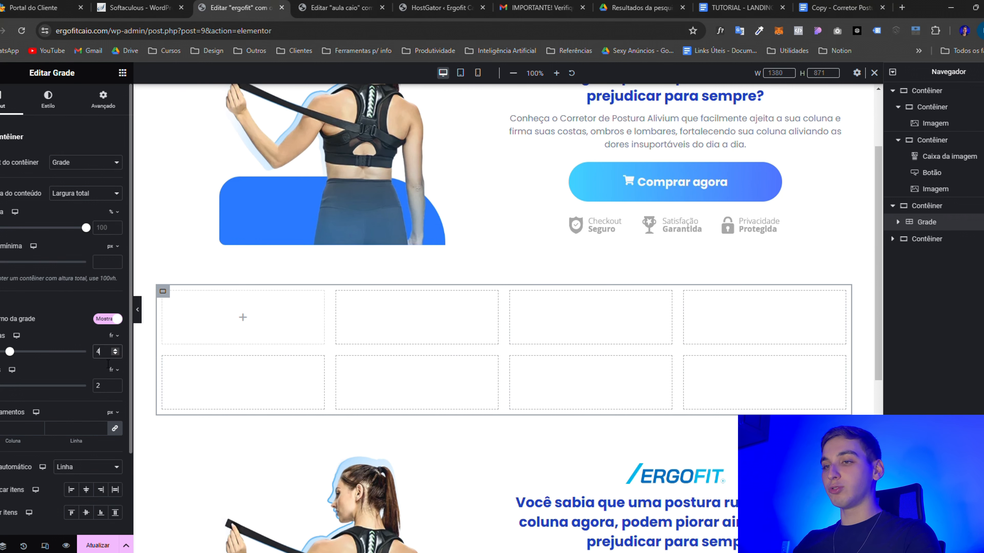
{"action": "left_click", "coordinate": [117, 384]}
{"action": "left_click", "coordinate": [116, 384]}
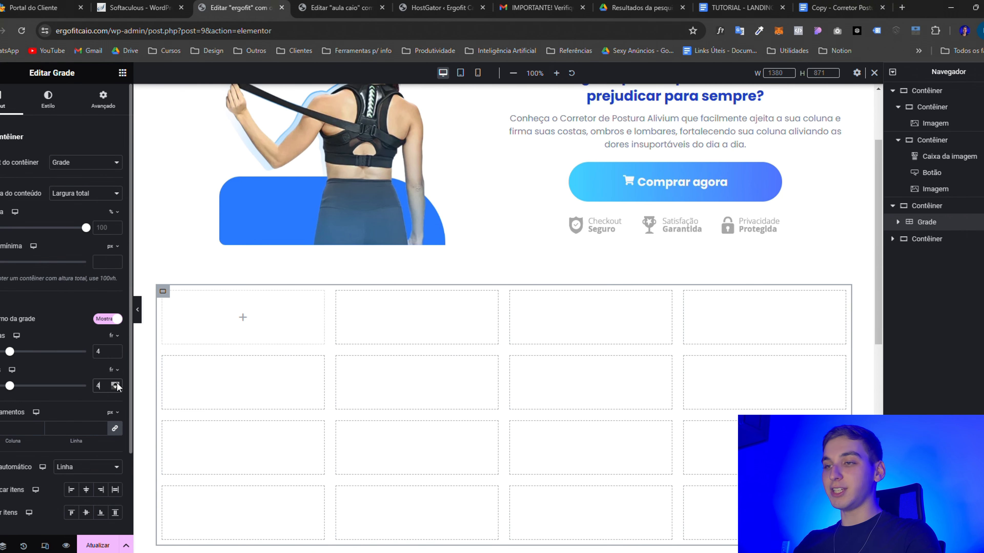
{"action": "left_click", "coordinate": [116, 389]}
{"action": "left_click", "coordinate": [116, 389]}
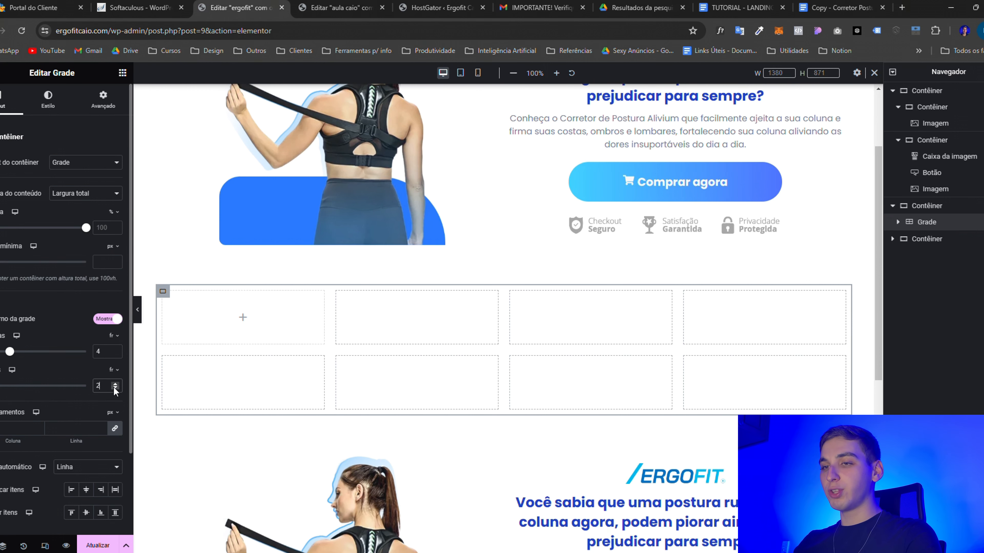
{"action": "left_click", "coordinate": [115, 389]}
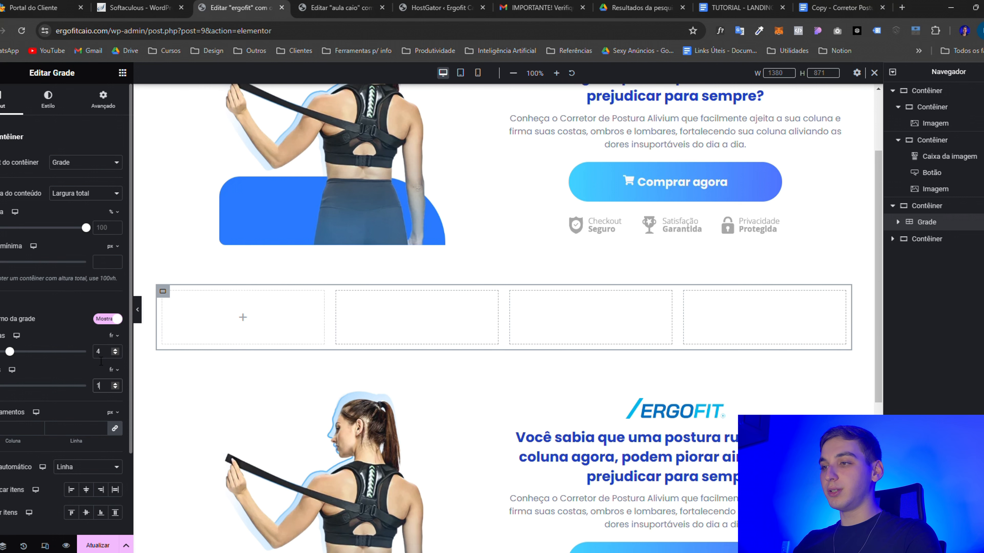
{"action": "mouse_move", "coordinate": [430, 341]}
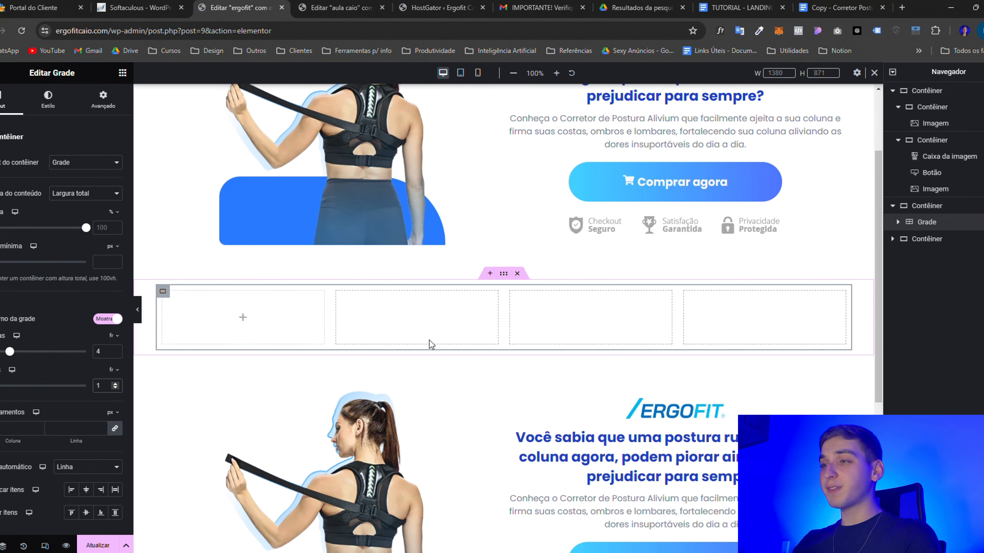
Give the outer container around the new grid a classic background in the global colour Secundário
{"action": "left_click", "coordinate": [504, 278]}
{"action": "left_click", "coordinate": [67, 101]}
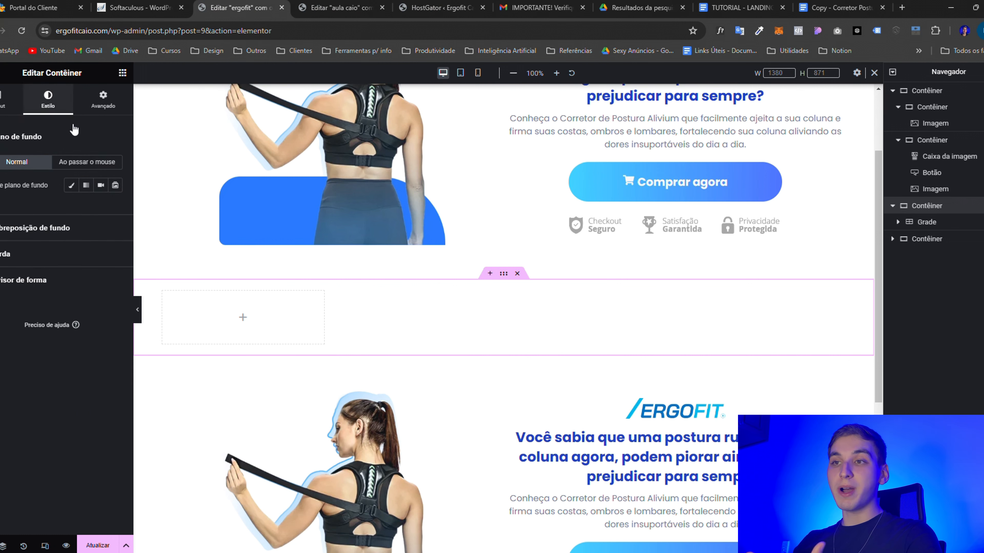
{"action": "left_click", "coordinate": [73, 192]}
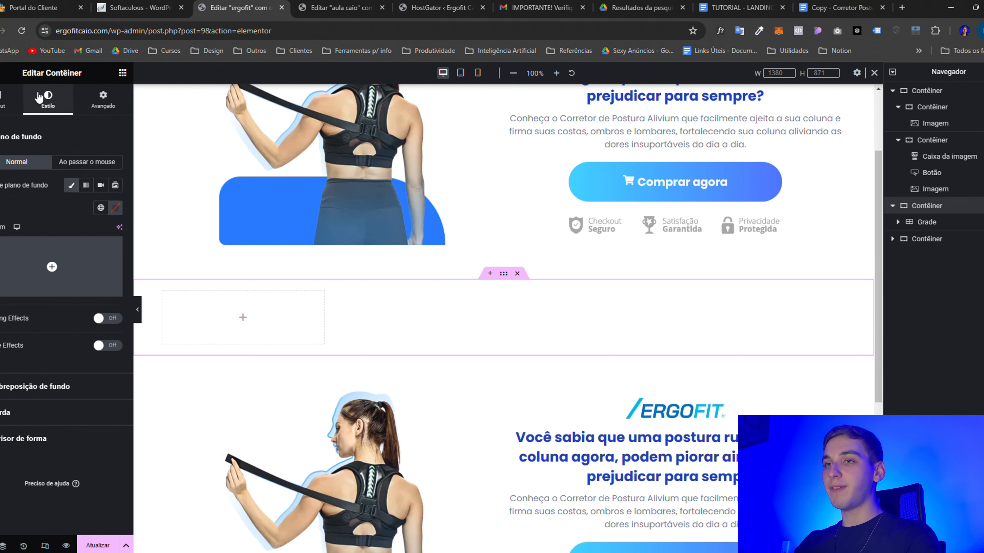
{"action": "left_click", "coordinate": [101, 208]}
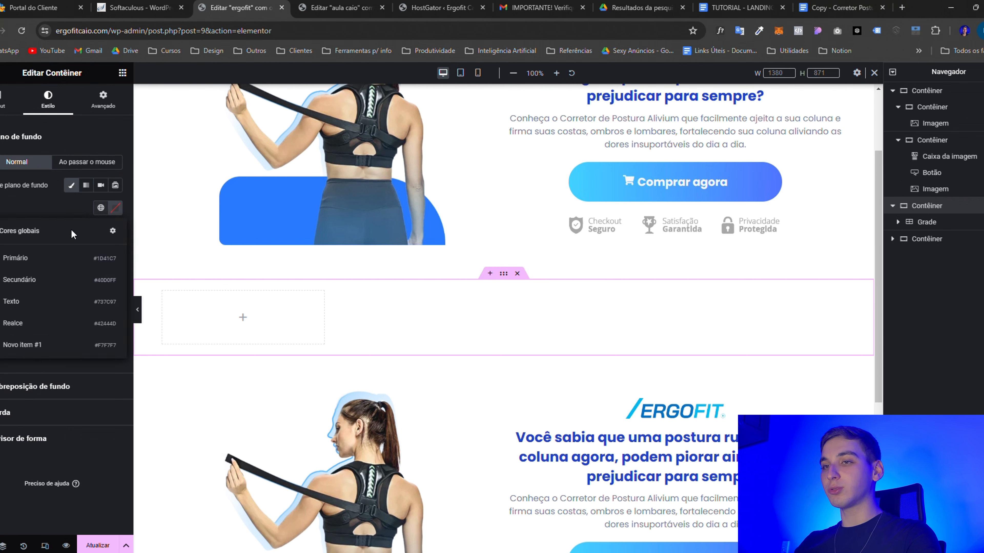
{"action": "left_click", "coordinate": [54, 283]}
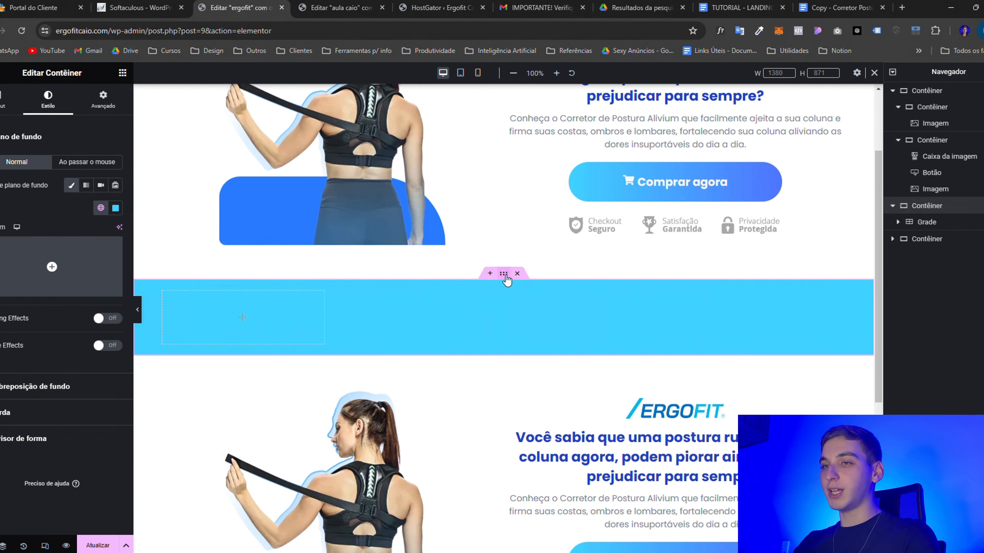
Compare with the "aula caio" reference strip and set the container's upper shape divider to the inclined opacity style
{"action": "left_click", "coordinate": [37, 446]}
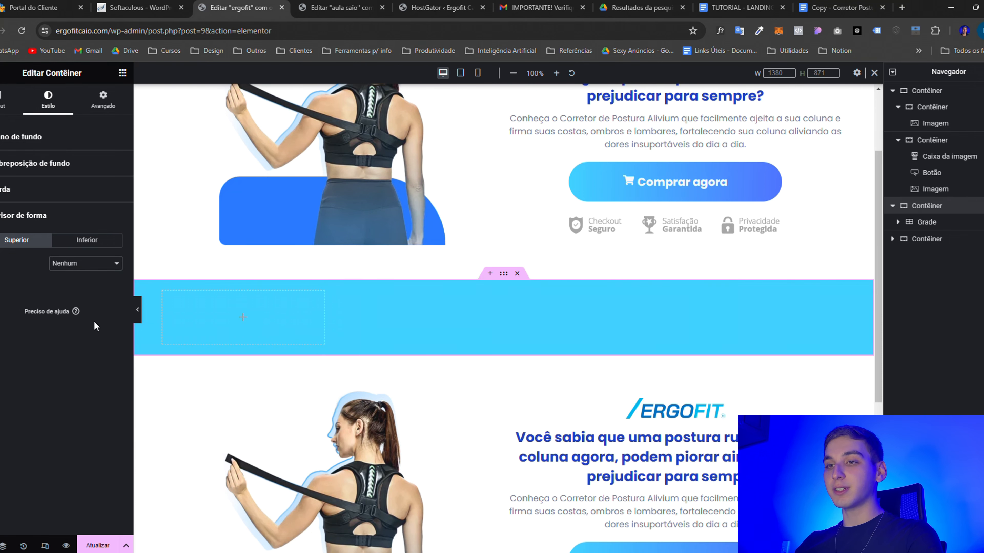
{"action": "key", "text": "ctrl+Tab"}
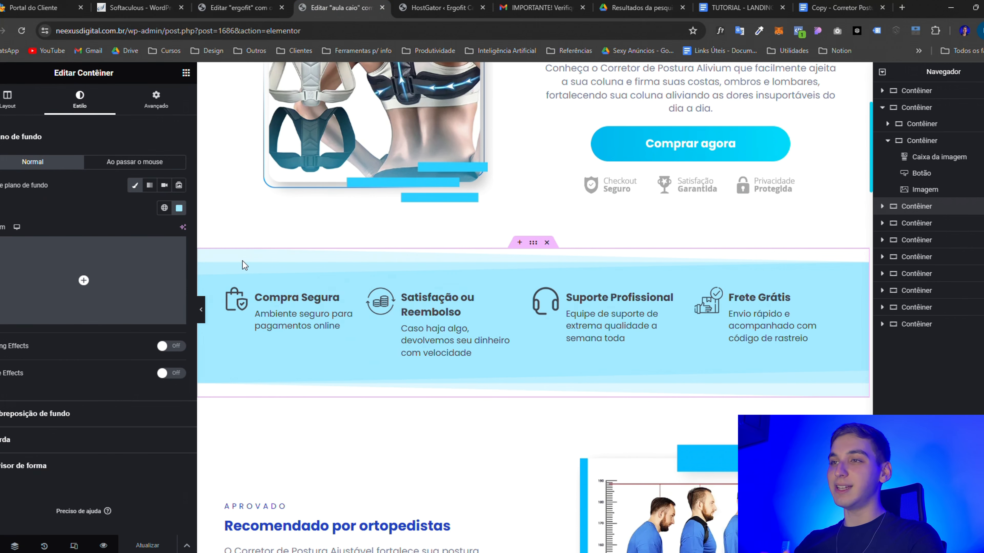
{"action": "key", "text": "ctrl+shift+Tab"}
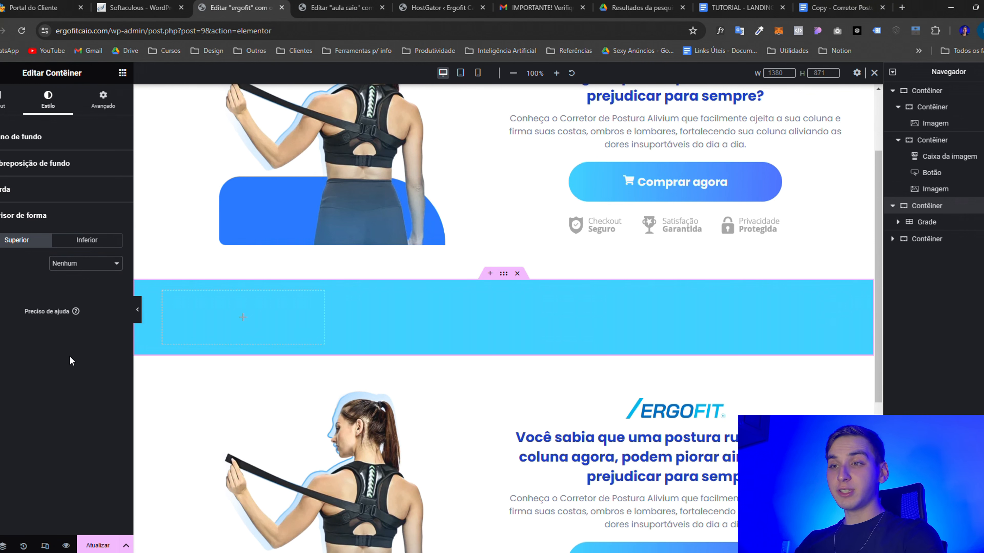
{"action": "left_click", "coordinate": [75, 349]}
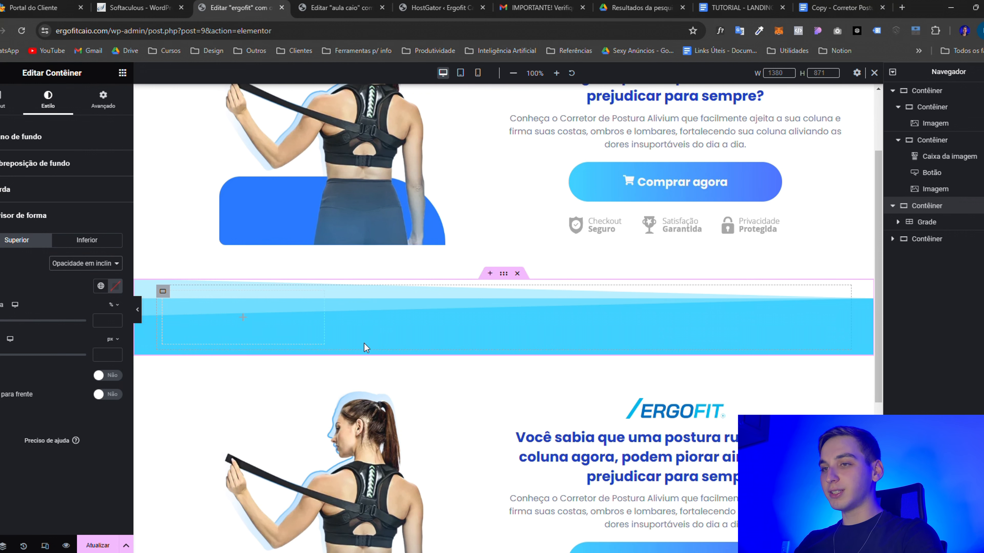
Try out the upper shape divider's width and height settings and clear both values
{"action": "left_click_drag", "start_coordinate": [0, 321], "coordinate": [0, 327]}
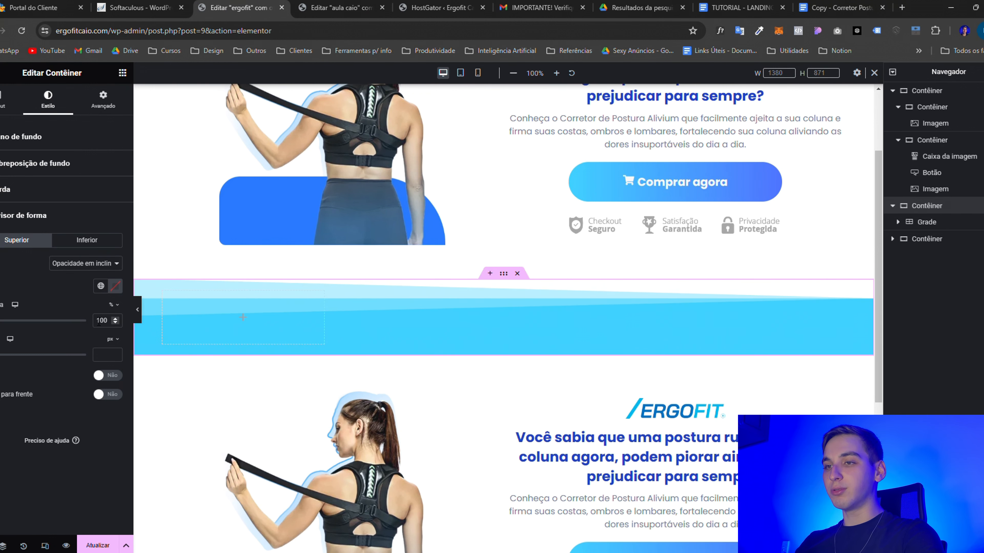
{"action": "double_click", "coordinate": [109, 320]}
{"action": "key", "text": "BackSpace"}
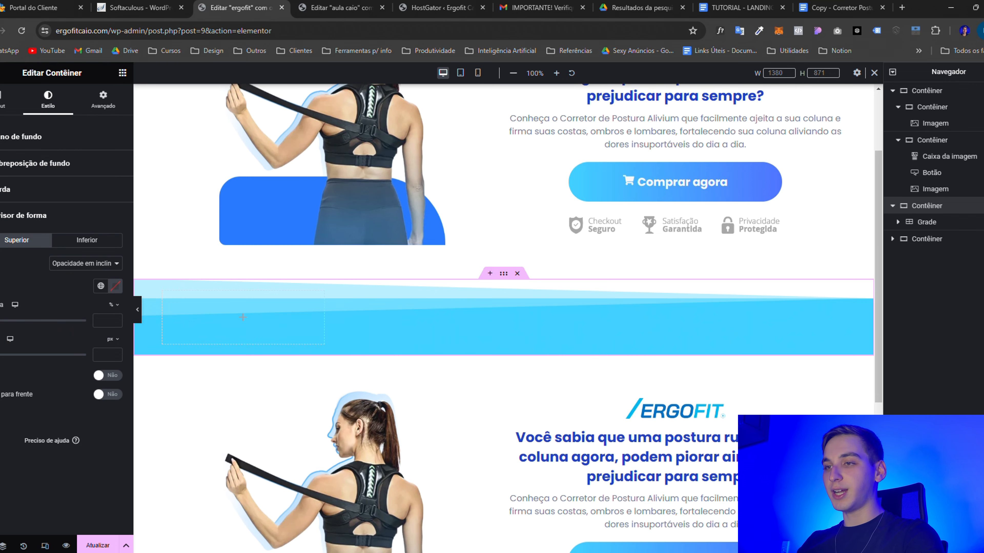
{"action": "left_click_drag", "start_coordinate": [0, 355], "coordinate": [0, 356]}
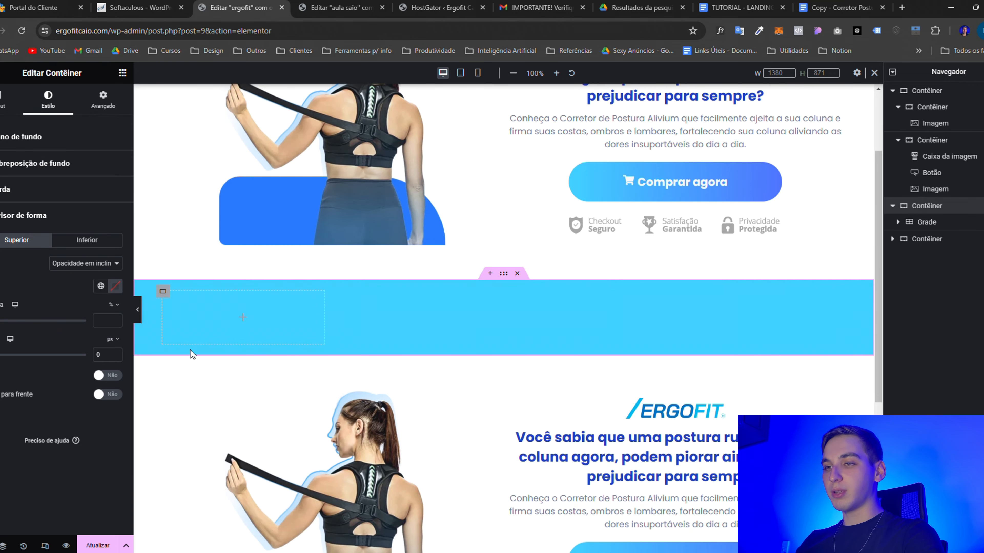
{"action": "double_click", "coordinate": [113, 355]}
{"action": "key", "text": "BackSpace"}
Set the container's lower shape divider to the inclined opacity style as well
{"action": "left_click", "coordinate": [75, 240]}
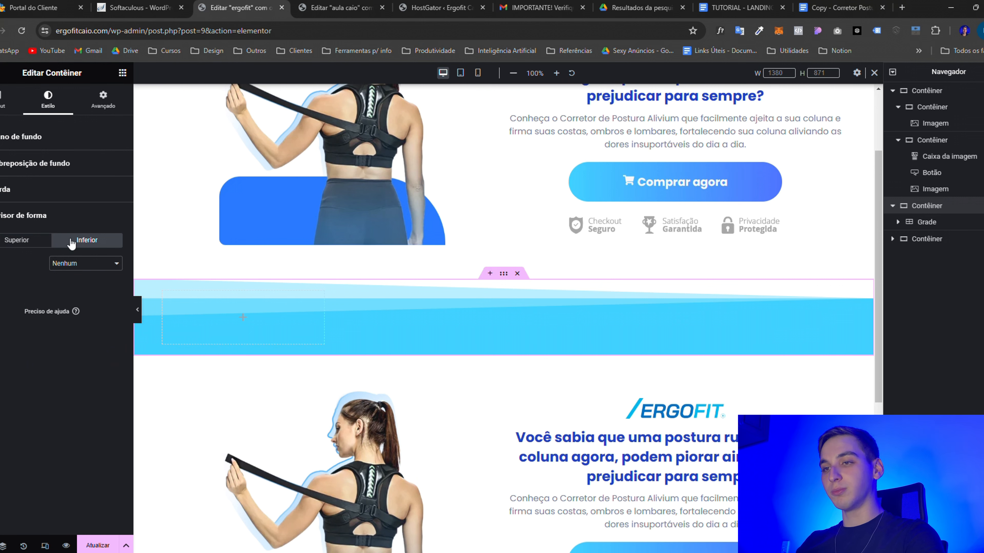
{"action": "left_click", "coordinate": [101, 344]}
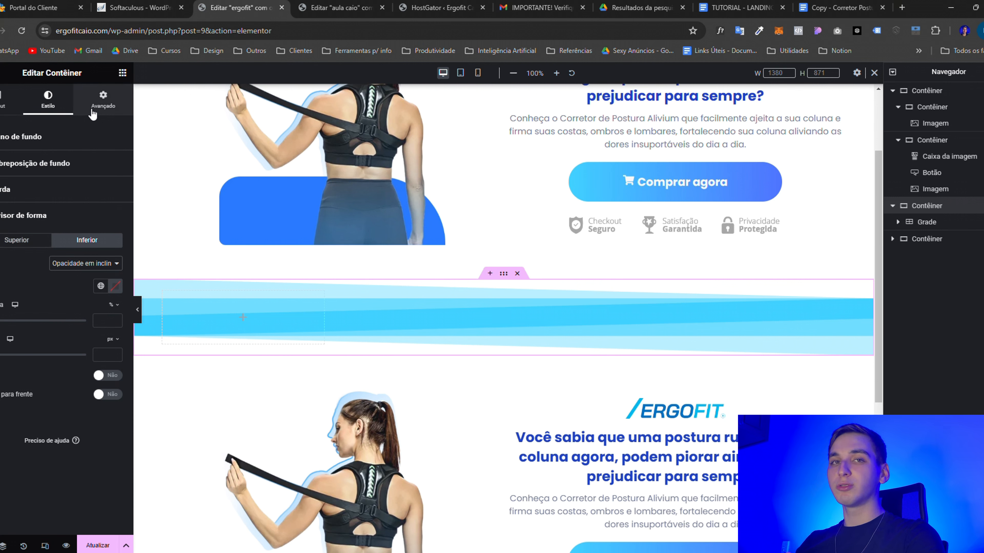
Unlink the container's padding and set it to 70 px at top and bottom and 50 px at right and left
{"action": "left_click", "coordinate": [109, 105]}
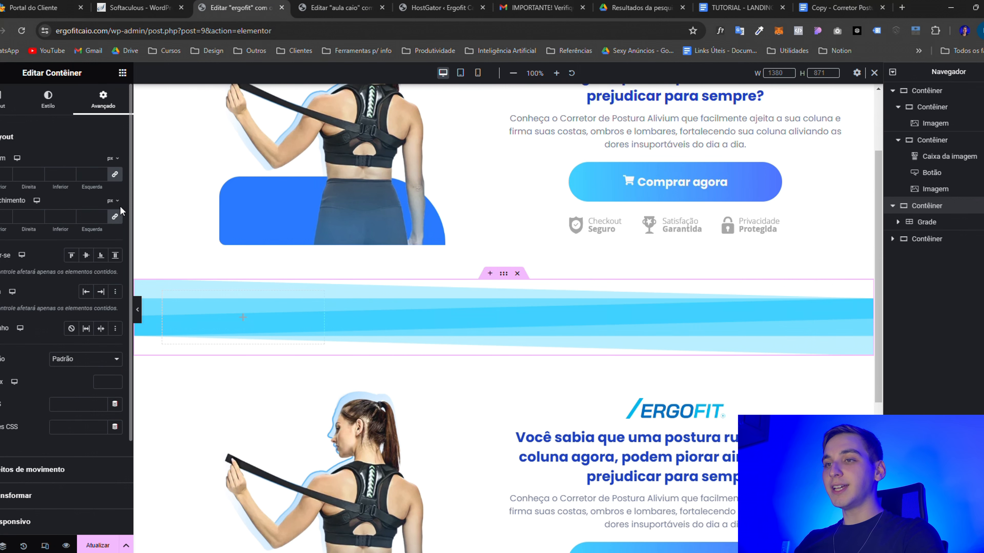
{"action": "left_click", "coordinate": [117, 218]}
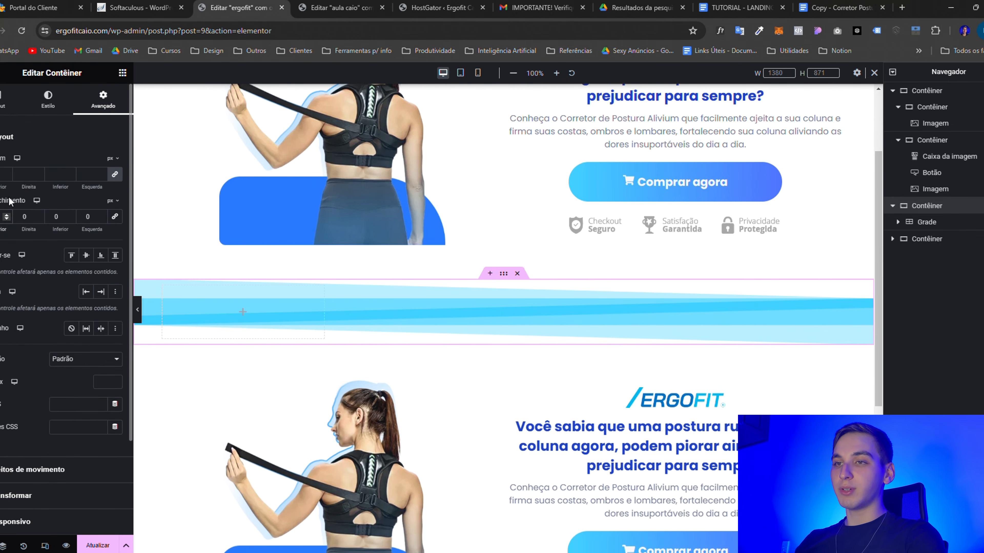
{"action": "type", "text": "7"}
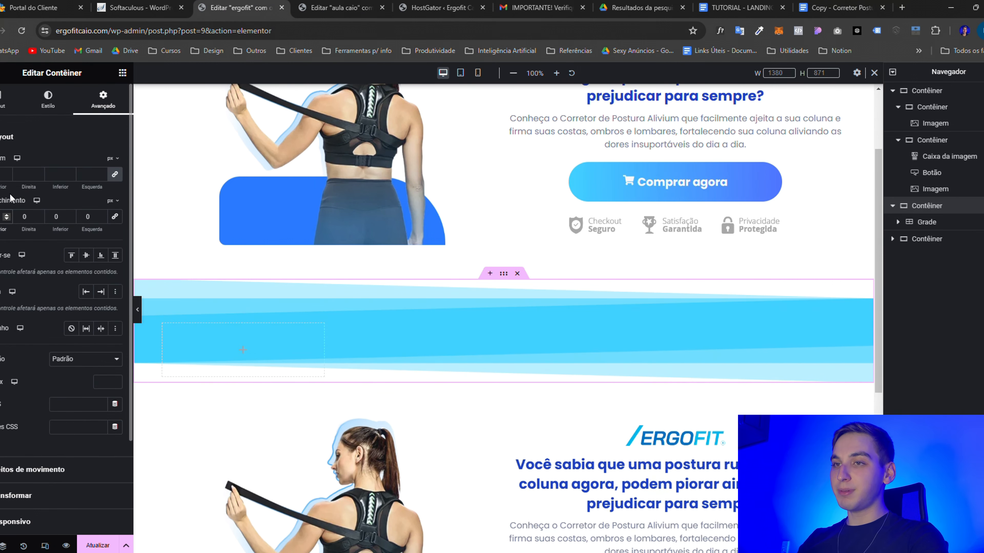
{"action": "left_click", "coordinate": [54, 220]}
{"action": "type", "text": "7"}
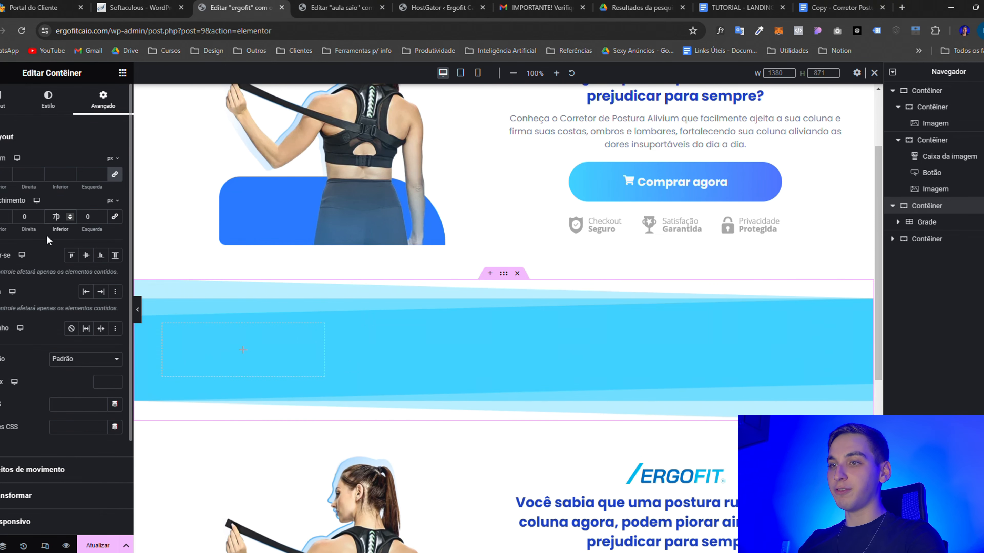
{"action": "left_click", "coordinate": [24, 218]}
{"action": "type", "text": "5"}
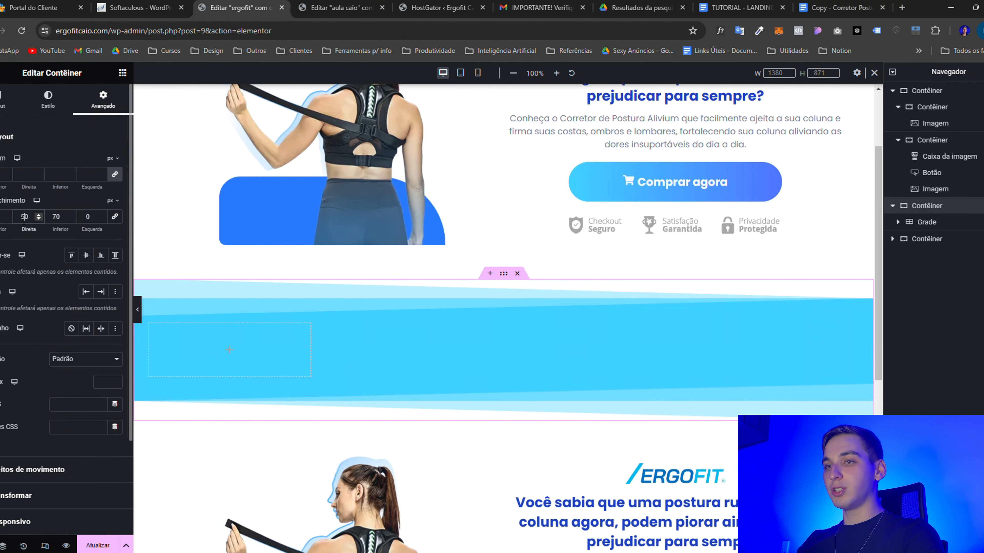
{"action": "left_click", "coordinate": [86, 217]}
{"action": "type", "text": "5"}
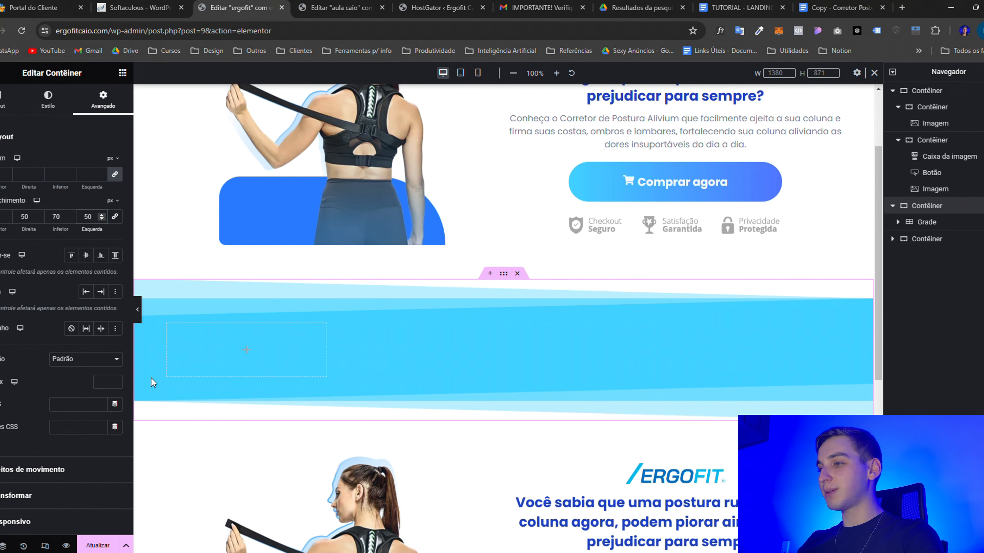
Add a Caixa da imagem widget to the first cell of the grid
{"action": "left_click", "coordinate": [301, 338]}
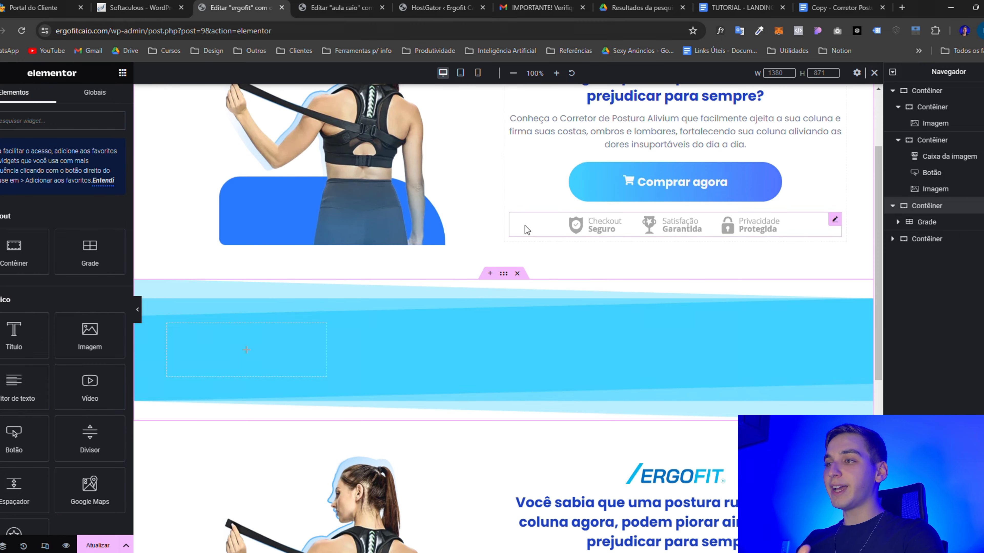
{"action": "scroll", "coordinate": [526, 229], "scroll_direction": "up", "scroll_amount": 3}
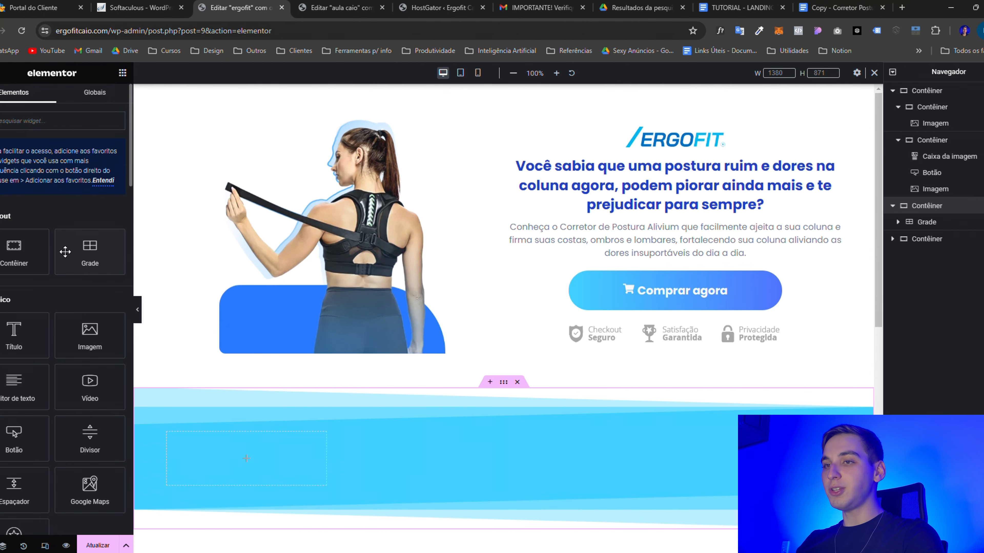
{"action": "scroll", "coordinate": [77, 296], "scroll_direction": "down", "scroll_amount": 5}
{"action": "scroll", "coordinate": [77, 297], "scroll_direction": "down", "scroll_amount": 15}
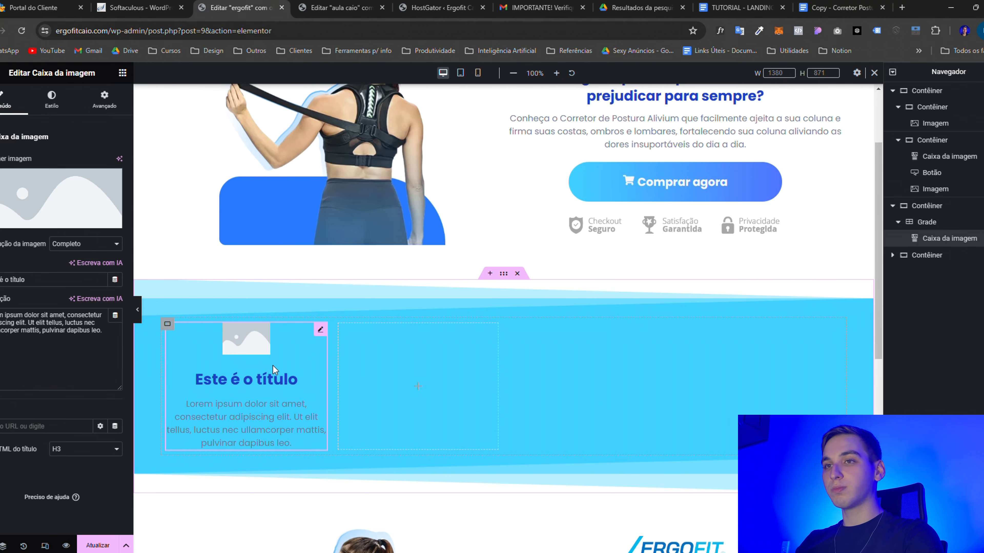
Align the image box's text to the left and position its image at the left of the text
{"action": "left_click", "coordinate": [54, 104]}
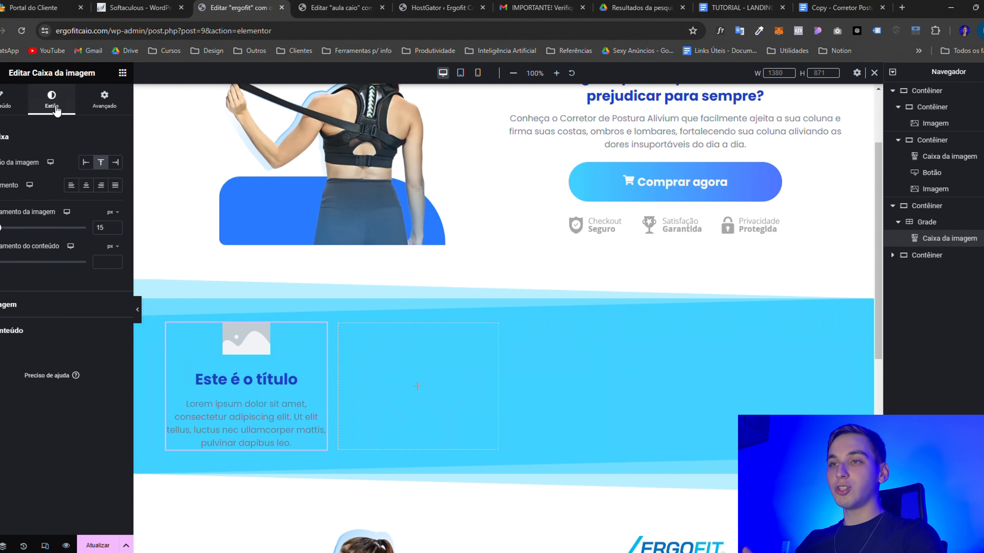
{"action": "left_click", "coordinate": [76, 189]}
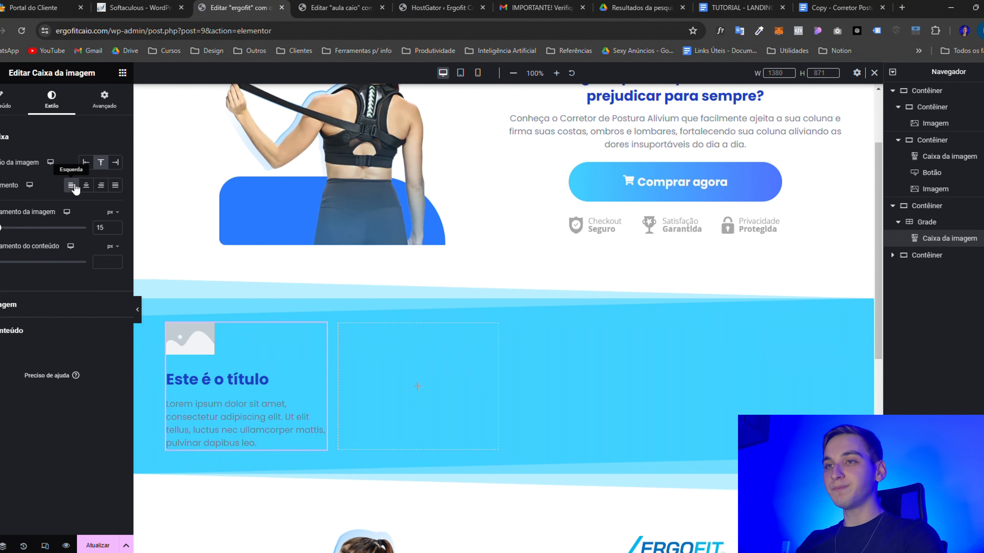
{"action": "left_click", "coordinate": [87, 163]}
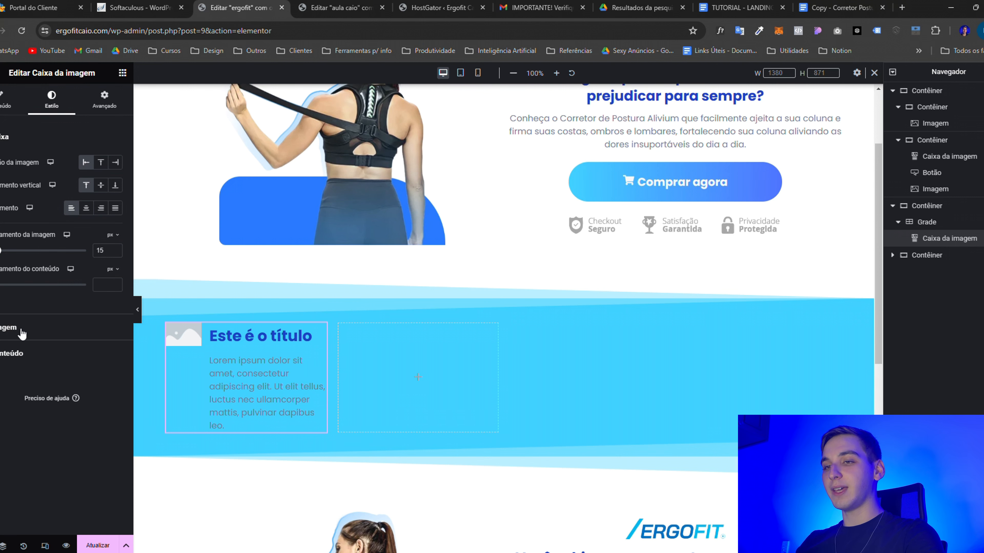
Set the image box's title and description colours to the global colour Realce
{"action": "left_click", "coordinate": [21, 354]}
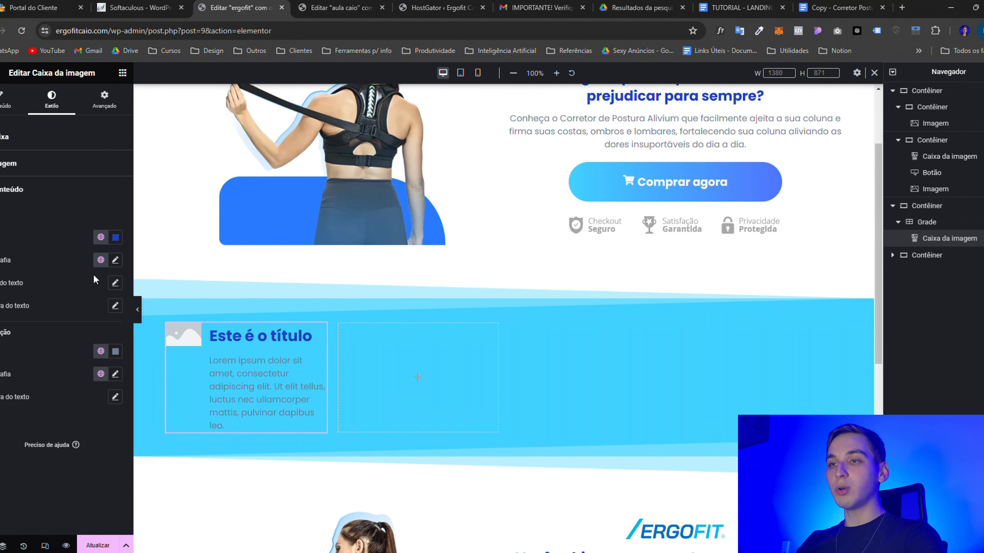
{"action": "left_click", "coordinate": [101, 239]}
{"action": "left_click", "coordinate": [34, 355]}
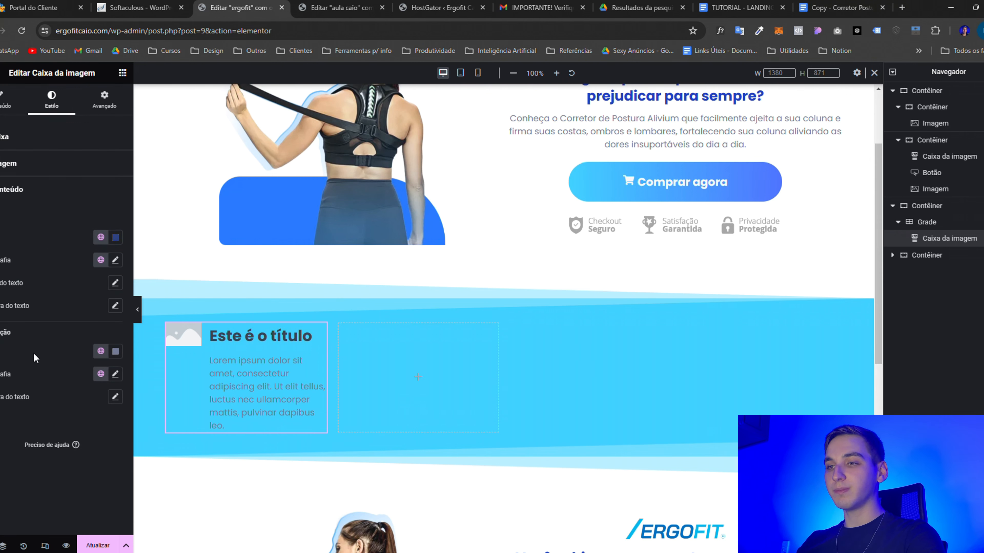
{"action": "left_click", "coordinate": [100, 351]}
{"action": "left_click", "coordinate": [54, 455]}
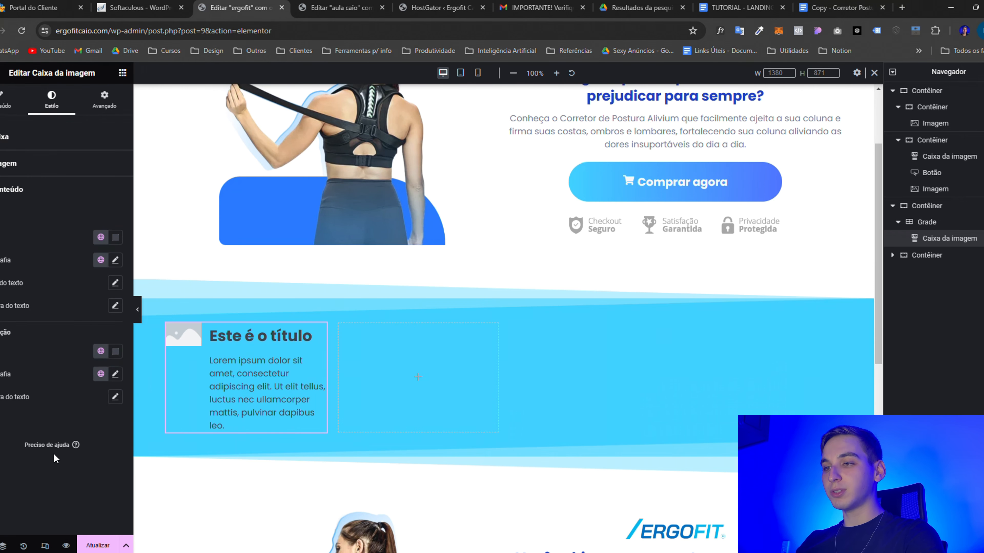
Change the image box's title to "Compra Segura" and its description to "Ambiente seguro para pagamentos online"
{"action": "scroll", "coordinate": [247, 317], "scroll_direction": "down", "scroll_amount": 1}
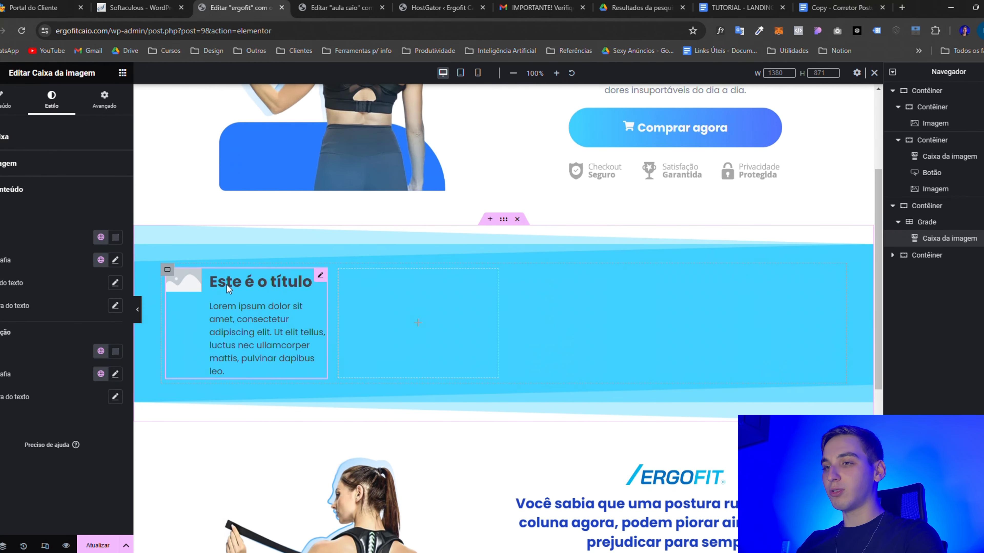
{"action": "left_click", "coordinate": [221, 304]}
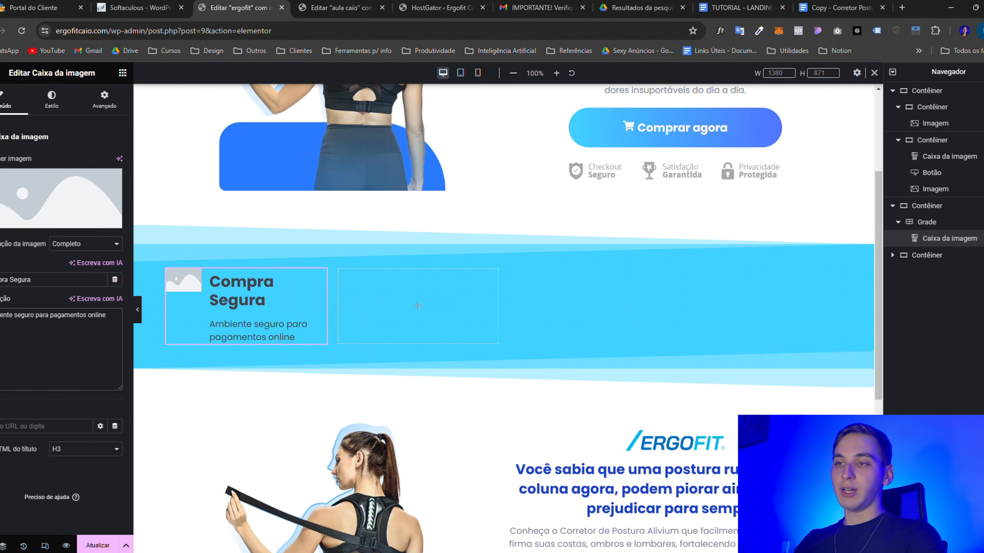
Apply the global font Secundário in a bold weight to the Compra Segura title and set the content spacing to 5 px
{"action": "left_click", "coordinate": [51, 99]}
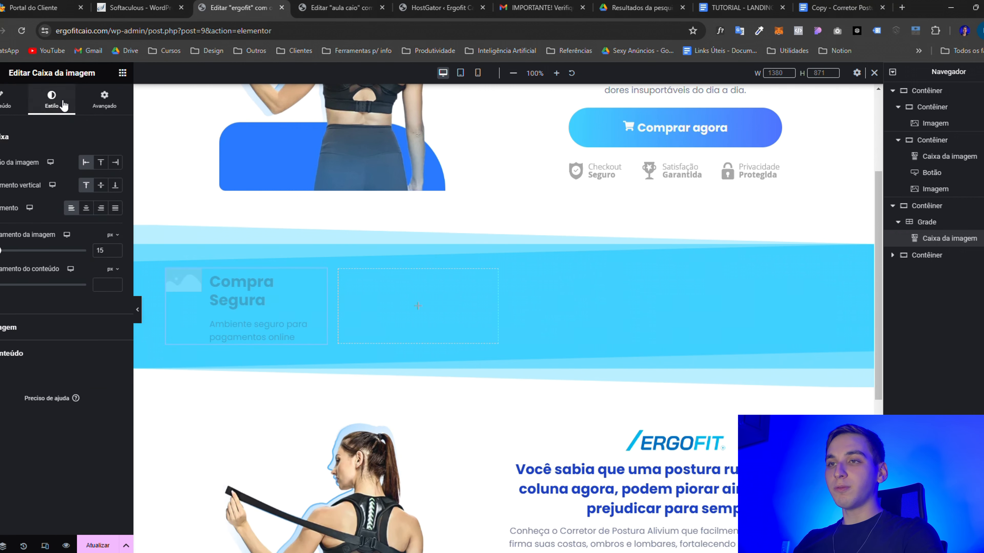
{"action": "left_click", "coordinate": [5, 350]}
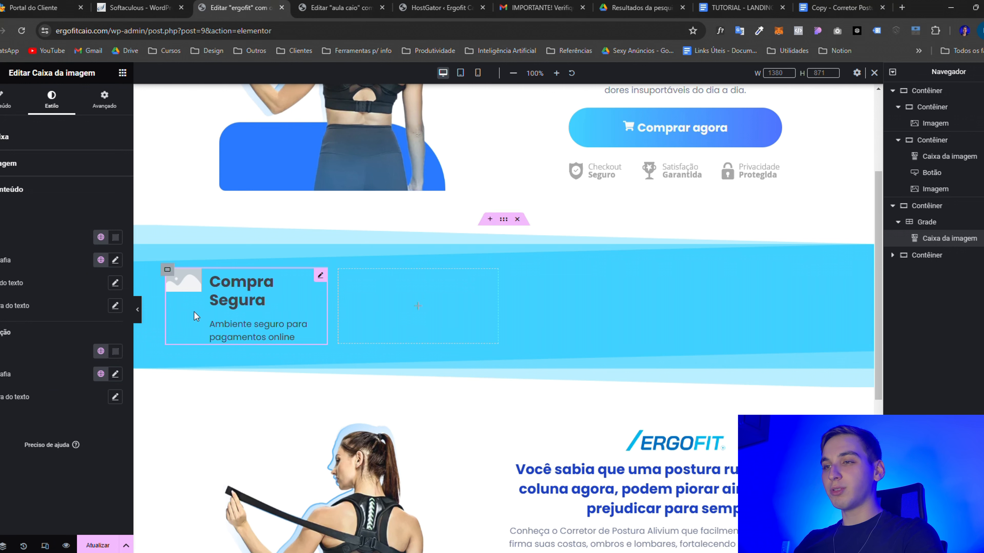
{"action": "left_click", "coordinate": [103, 262]}
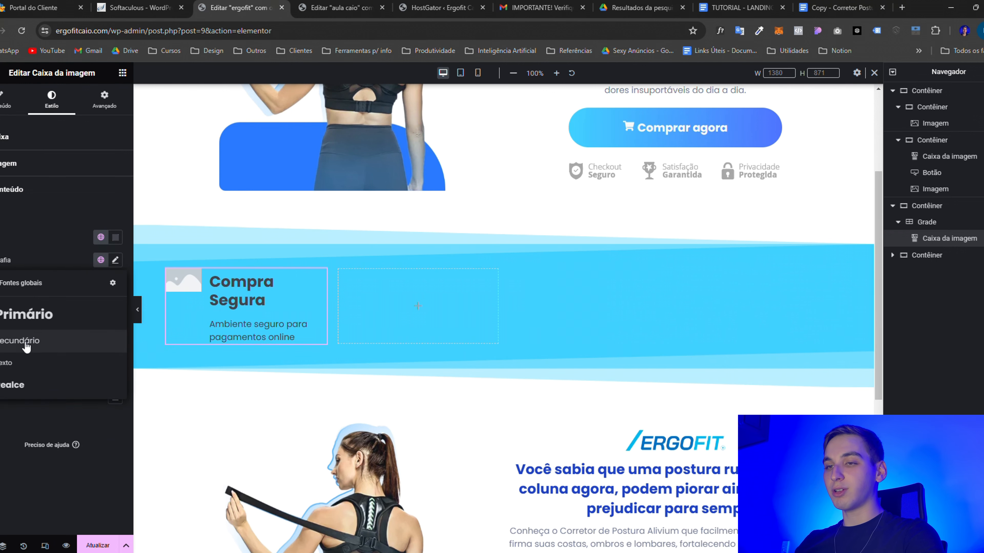
{"action": "left_click", "coordinate": [21, 341]}
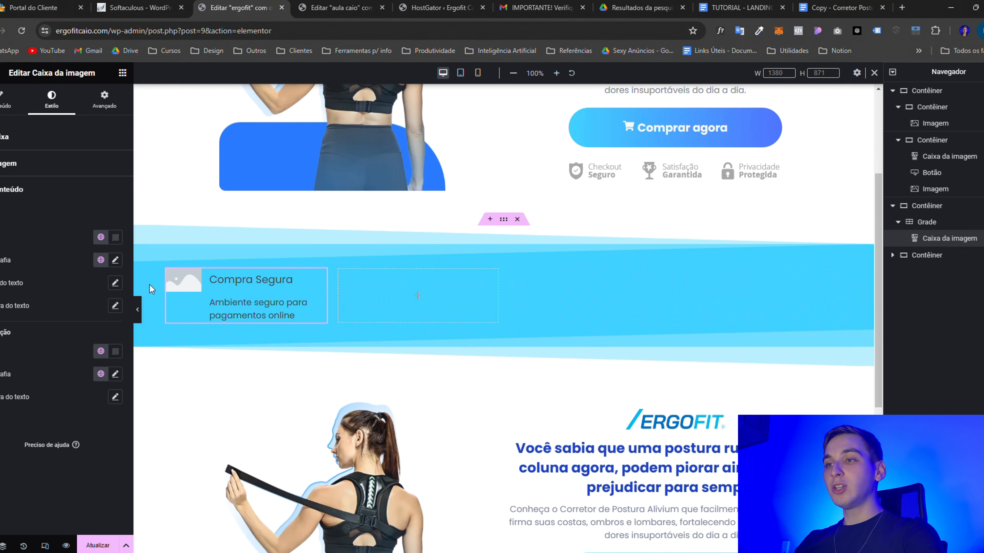
{"action": "left_click", "coordinate": [115, 260]}
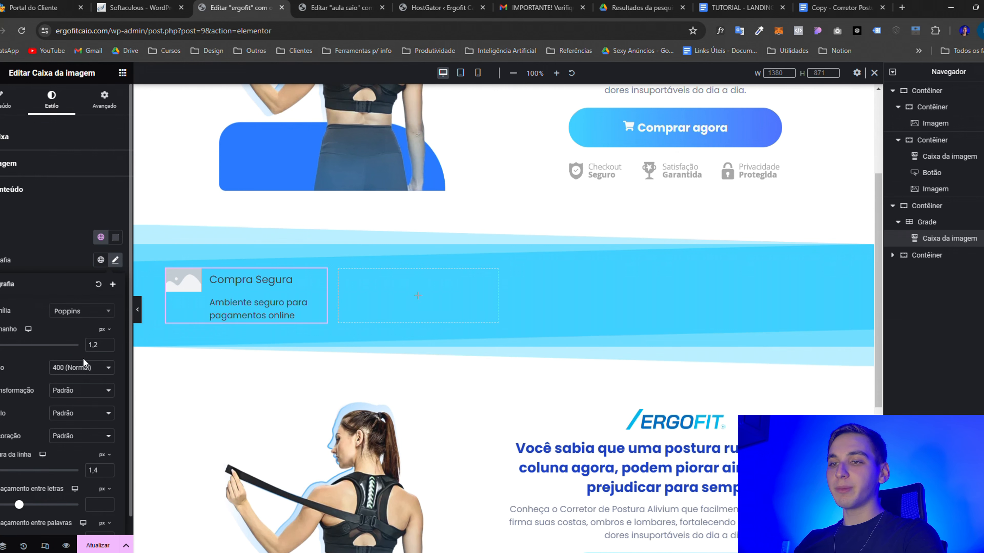
{"action": "left_click", "coordinate": [70, 426]}
{"action": "left_click", "coordinate": [53, 261]}
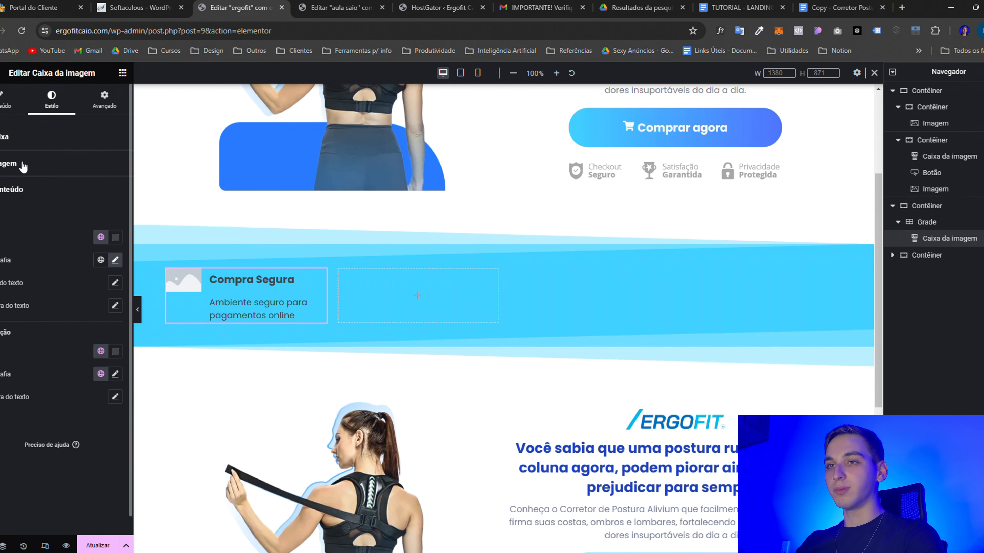
{"action": "left_click", "coordinate": [19, 137]}
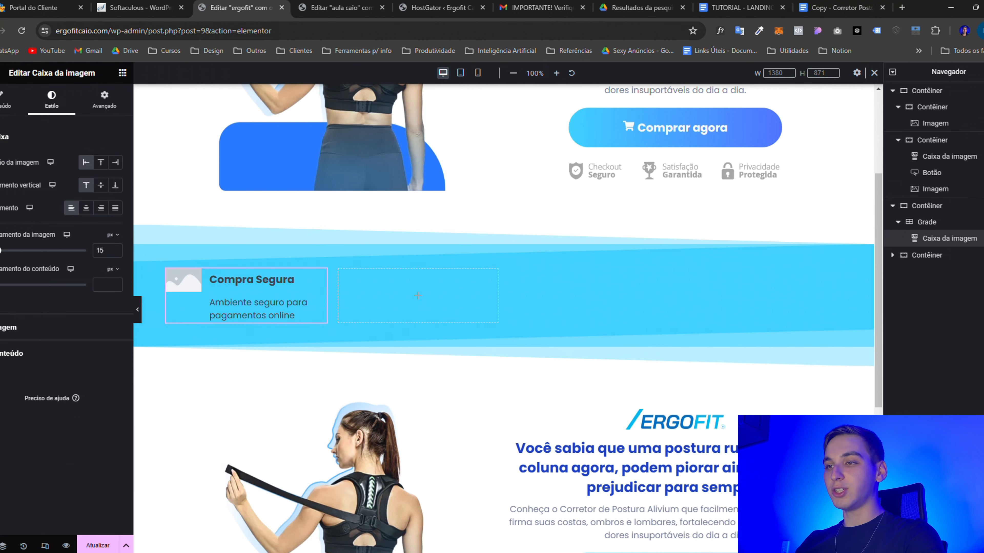
{"action": "type", "text": "5"}
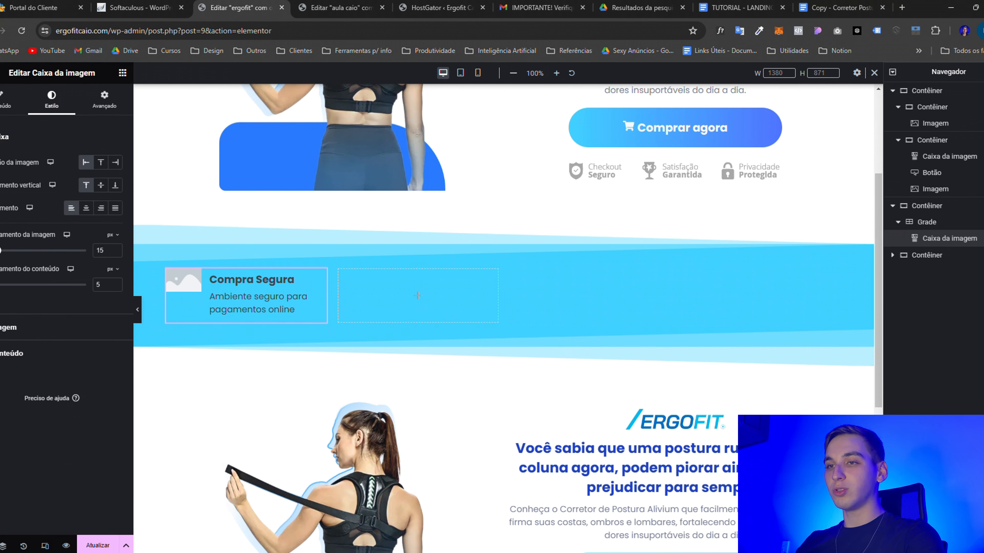
Set the Compra Segura box's image to the shopping bag with shield icon, 1.webp, from the media library
{"action": "left_click", "coordinate": [3, 104]}
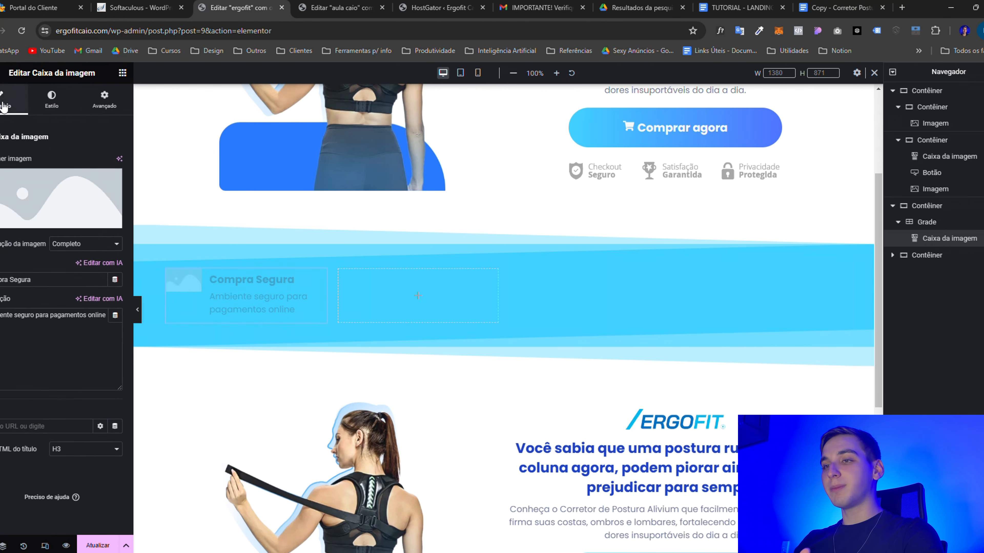
{"action": "left_click", "coordinate": [36, 196]}
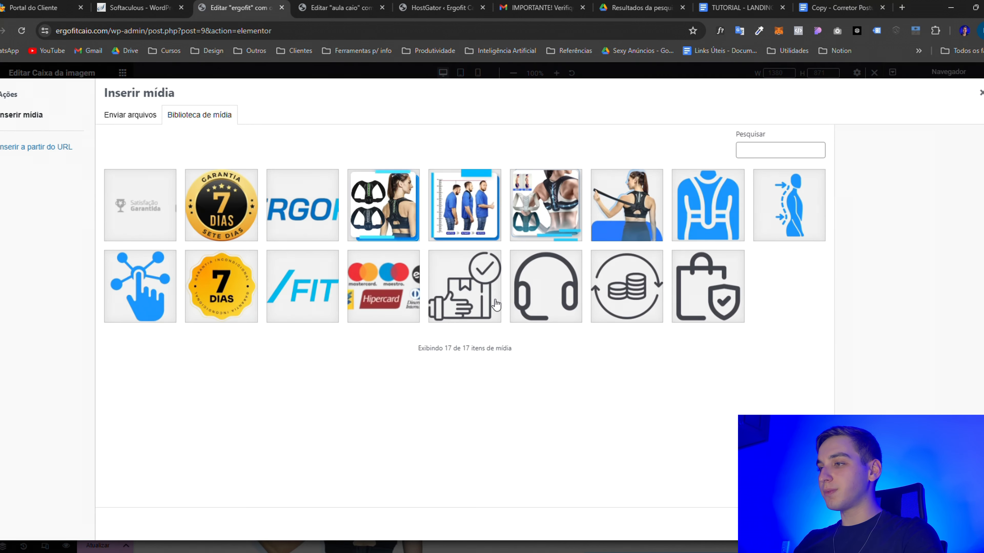
{"action": "left_click", "coordinate": [480, 287]}
{"action": "left_click", "coordinate": [718, 285]}
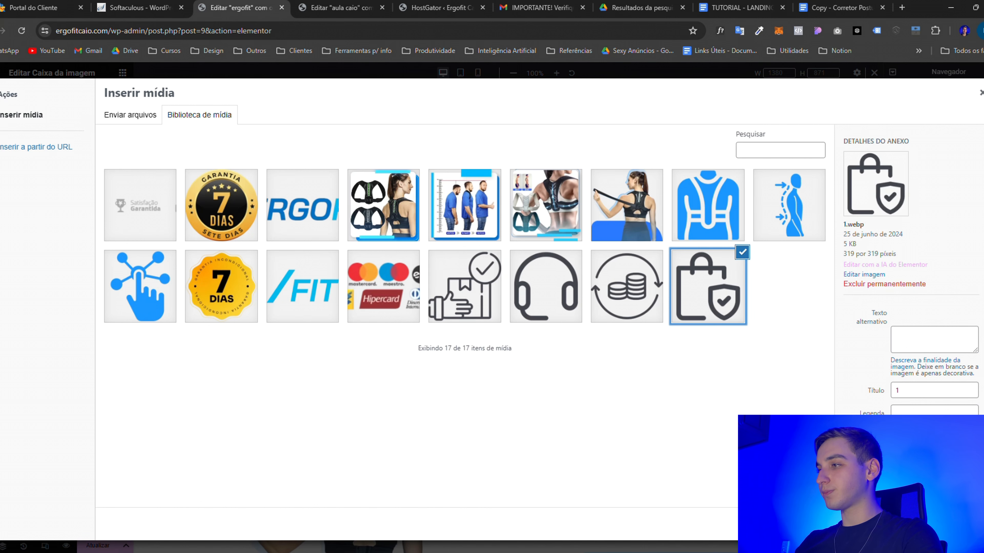
{"action": "left_click", "coordinate": [960, 524]}
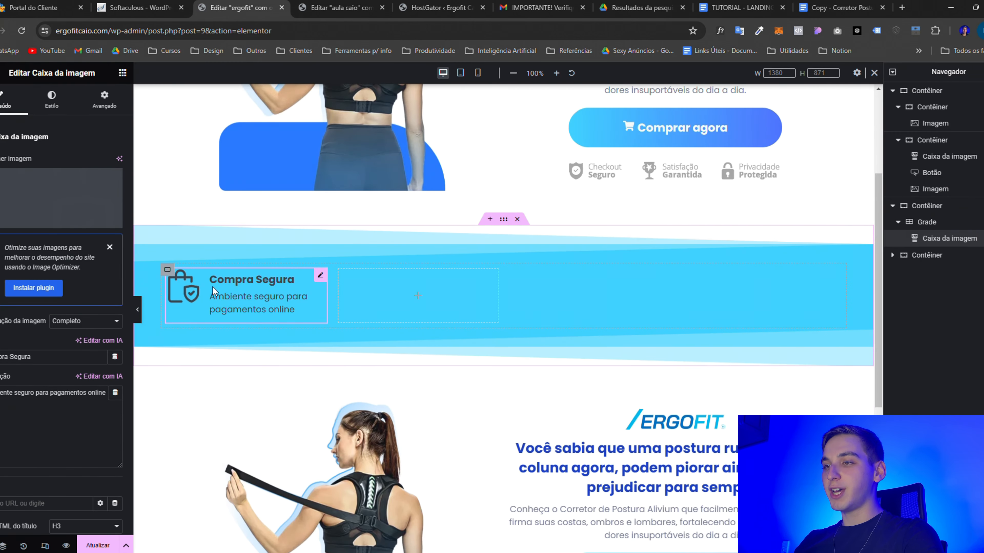
Duplicate the Compra Segura image box three times to fill the four cells of the grid
{"action": "right_click", "coordinate": [311, 278]}
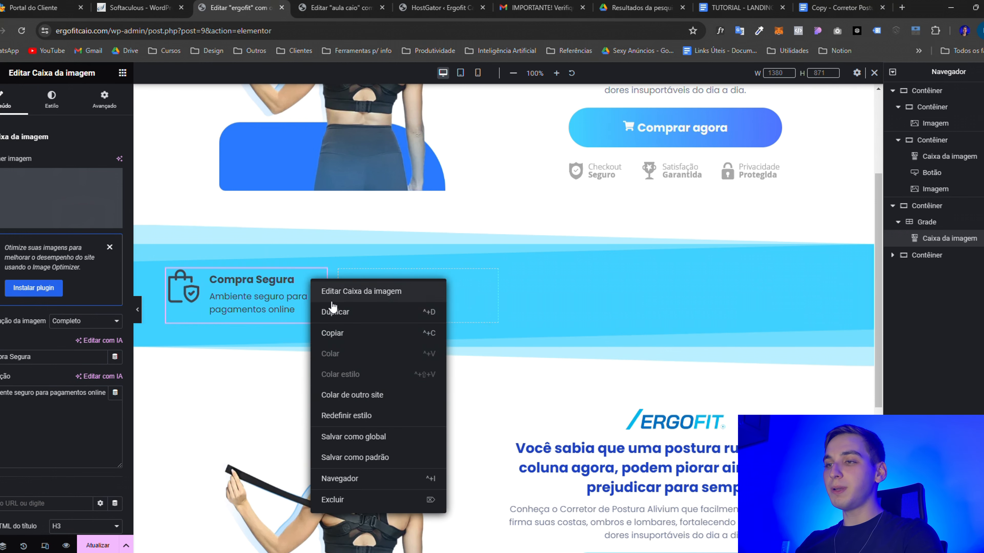
{"action": "left_click", "coordinate": [335, 312]}
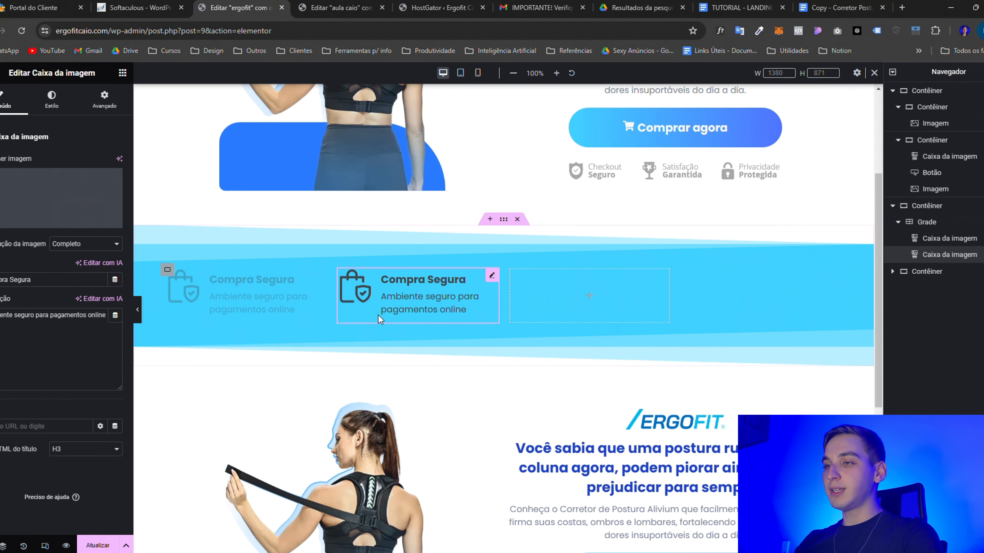
{"action": "right_click", "coordinate": [382, 280]}
{"action": "left_click", "coordinate": [399, 313]}
{"action": "right_click", "coordinate": [542, 290]}
{"action": "left_click", "coordinate": [642, 322]}
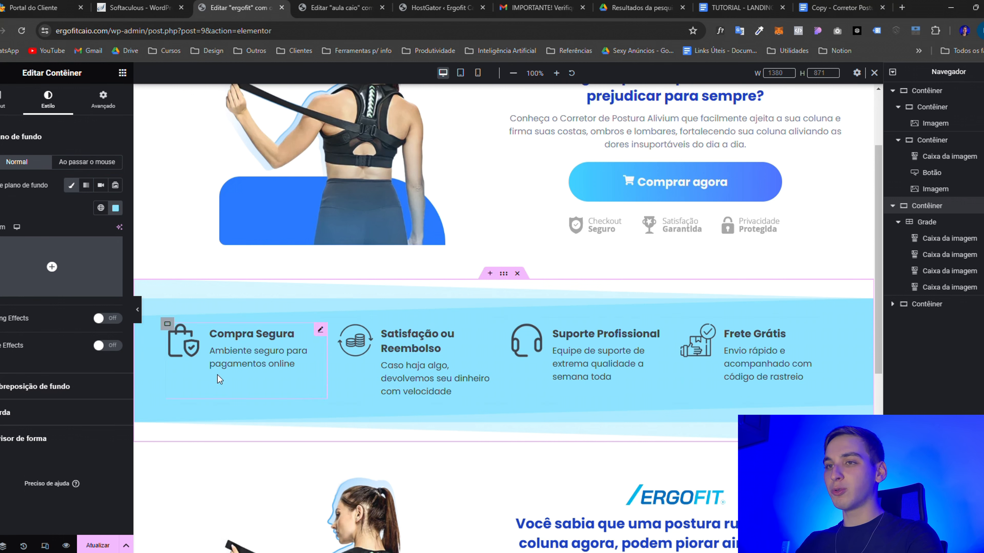
Set the benefits container's shape divider height to 49 px for the upper divider and 50 px for the lower one
{"action": "left_click", "coordinate": [72, 432]}
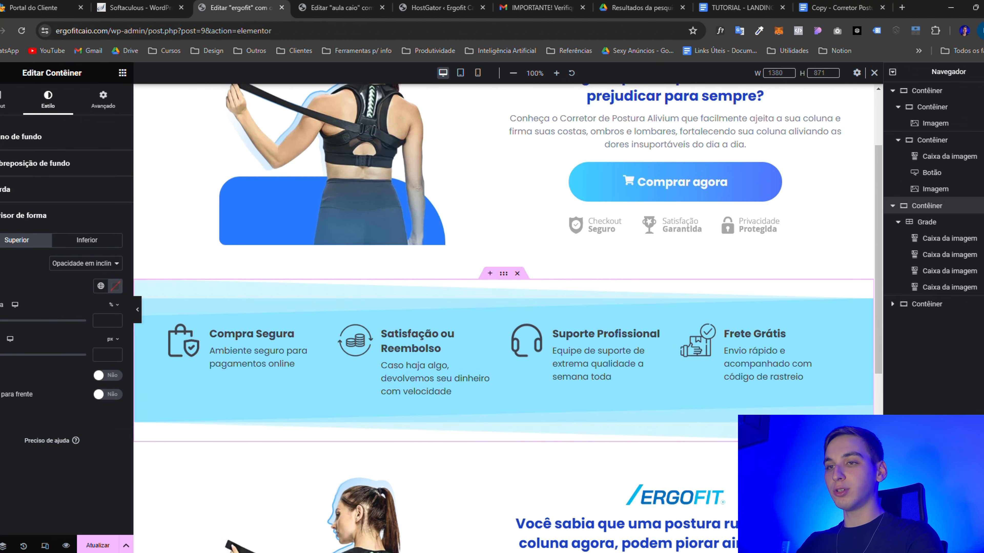
{"action": "type", "text": "47"}
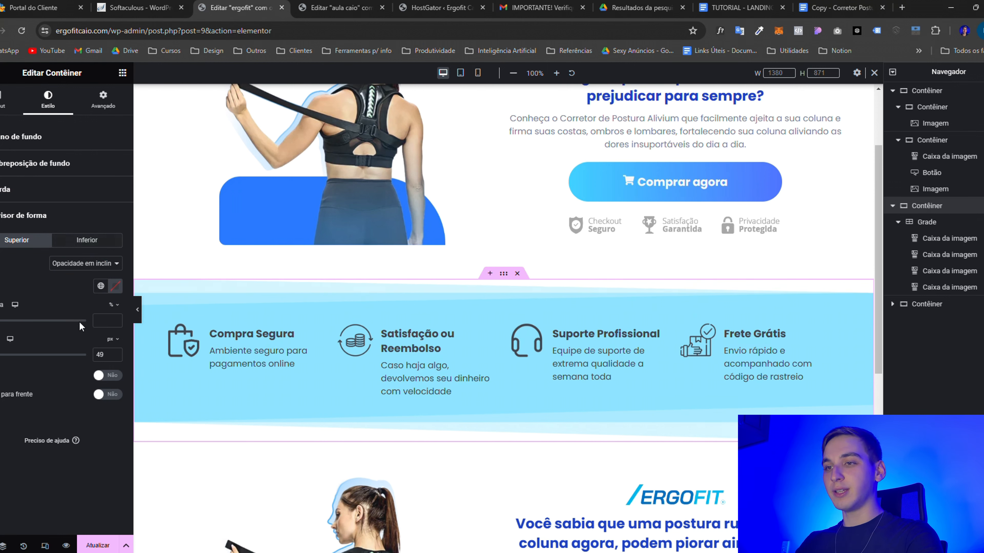
{"action": "left_click", "coordinate": [98, 243]}
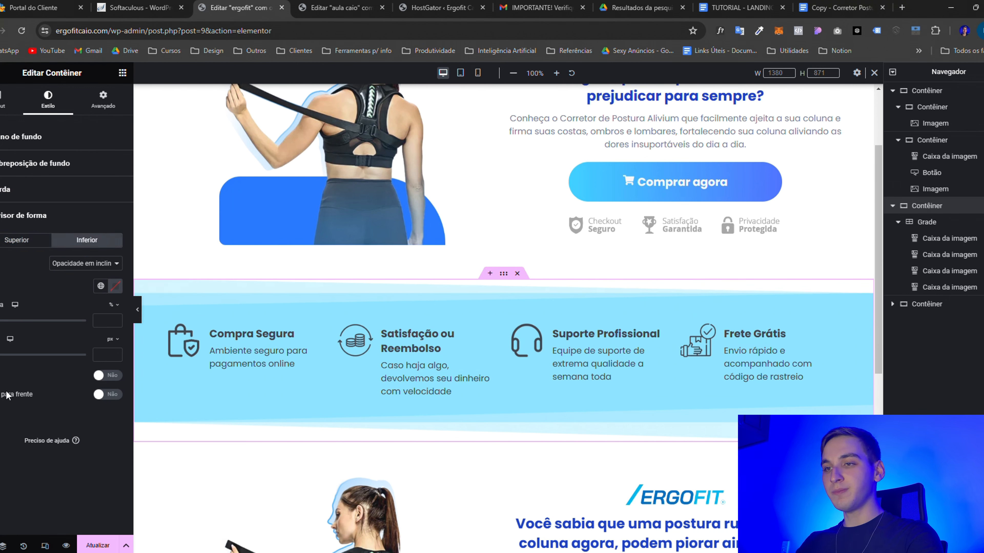
{"action": "left_click", "coordinate": [115, 355]}
{"action": "type", "text": "50"}
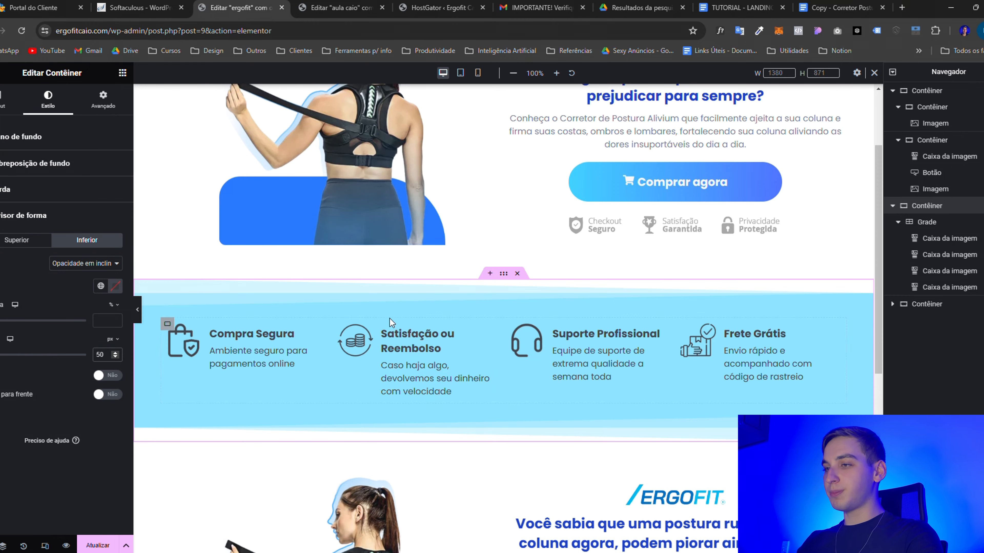
Reorder the section below the benefits strip so its text container comes before the image container
{"action": "scroll", "coordinate": [390, 319], "scroll_direction": "down", "scroll_amount": 1}
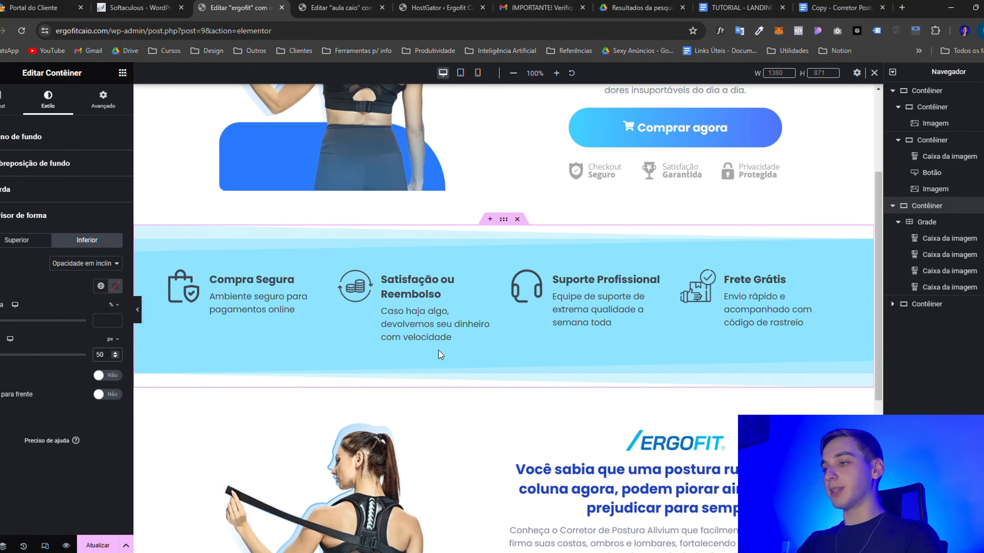
{"action": "scroll", "coordinate": [438, 351], "scroll_direction": "down", "scroll_amount": 5}
{"action": "scroll", "coordinate": [388, 292], "scroll_direction": "up", "scroll_amount": 2}
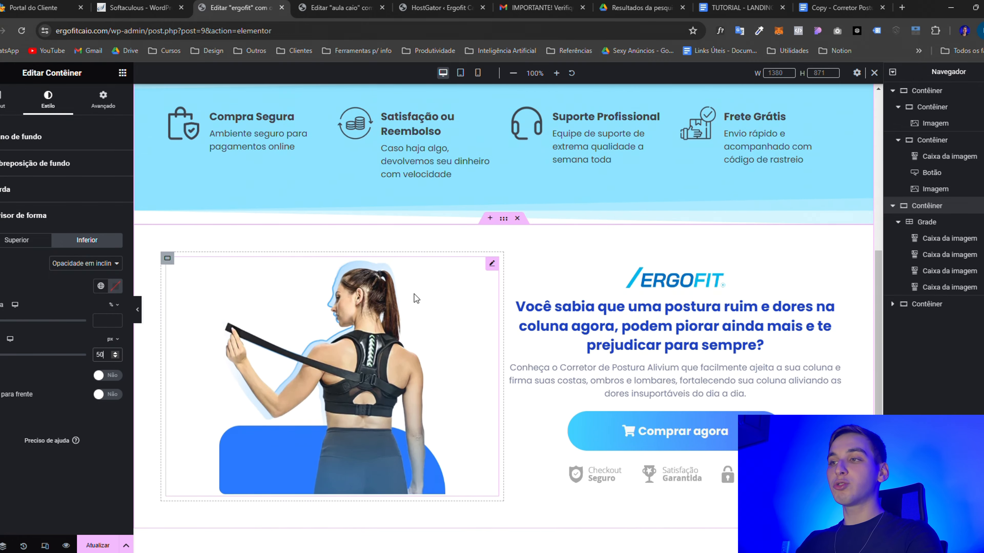
{"action": "scroll", "coordinate": [484, 245], "scroll_direction": "up", "scroll_amount": 6}
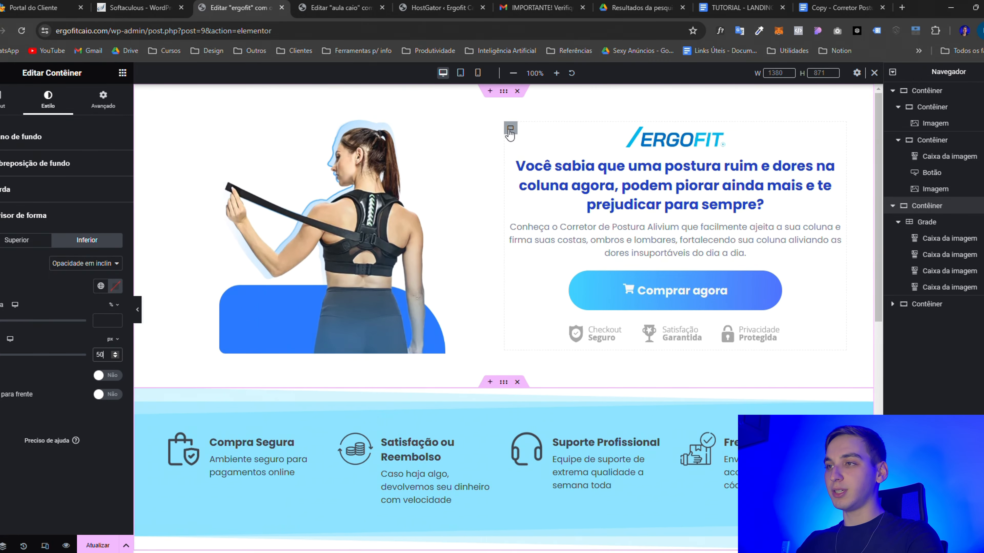
{"action": "scroll", "coordinate": [521, 191], "scroll_direction": "down", "scroll_amount": 7}
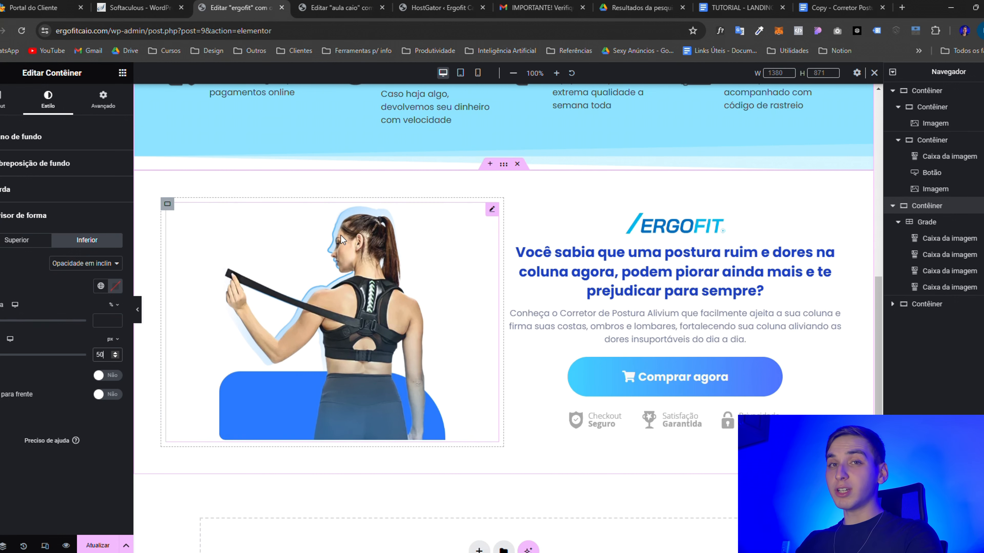
{"action": "left_click", "coordinate": [503, 164]}
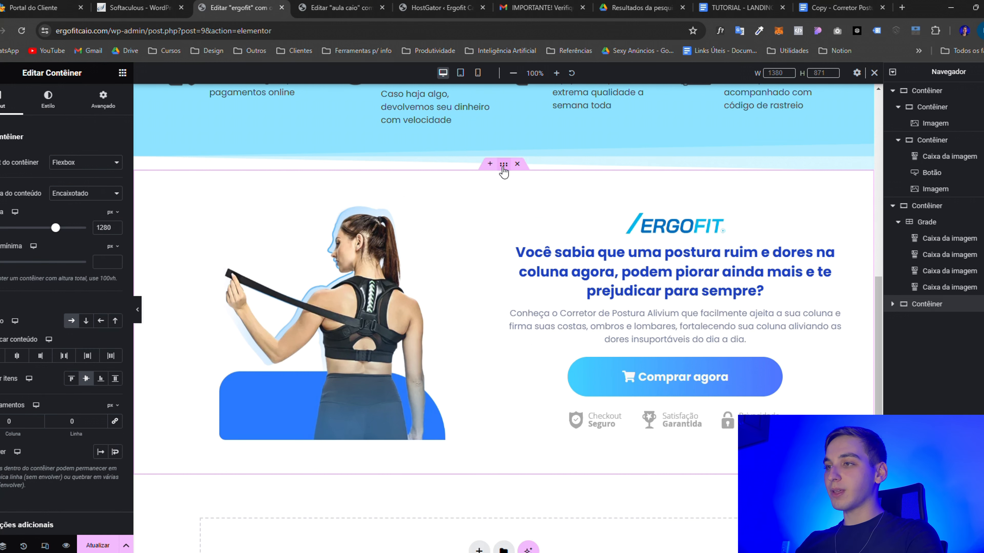
{"action": "left_click", "coordinate": [898, 221]}
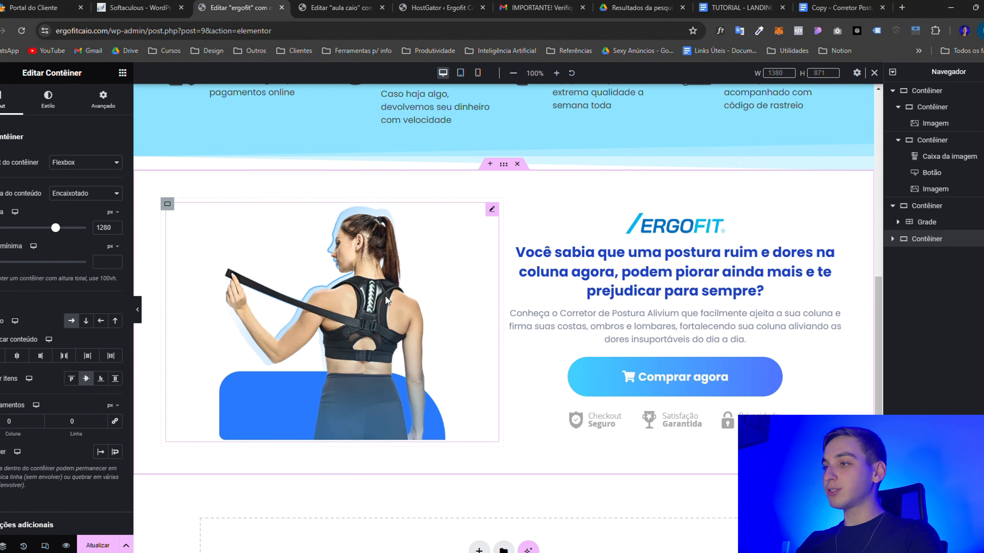
{"action": "left_click", "coordinate": [518, 216]}
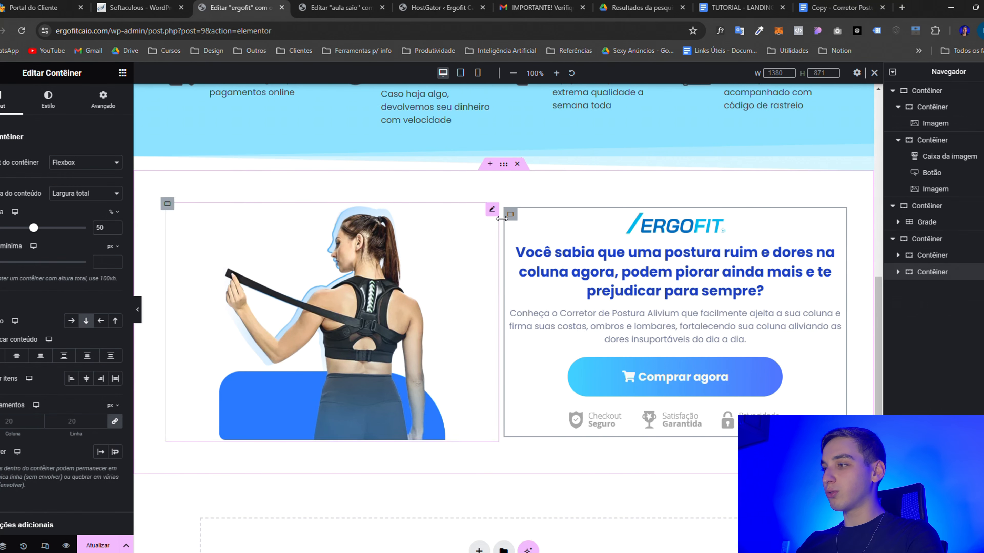
{"action": "left_click_drag", "start_coordinate": [921, 273], "coordinate": [921, 252]}
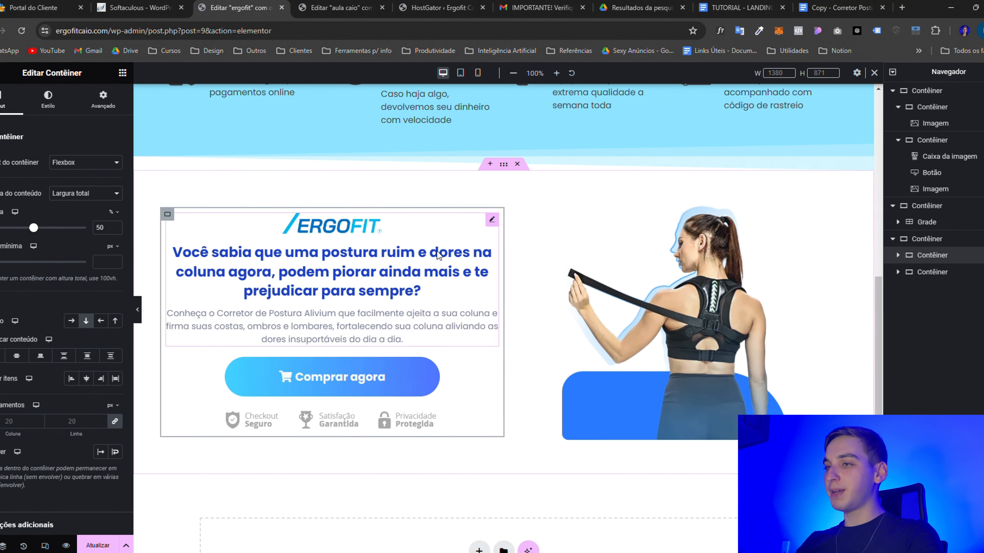
Align the heading and description of the image box below the benefits strip to the left
{"action": "left_click", "coordinate": [297, 286]}
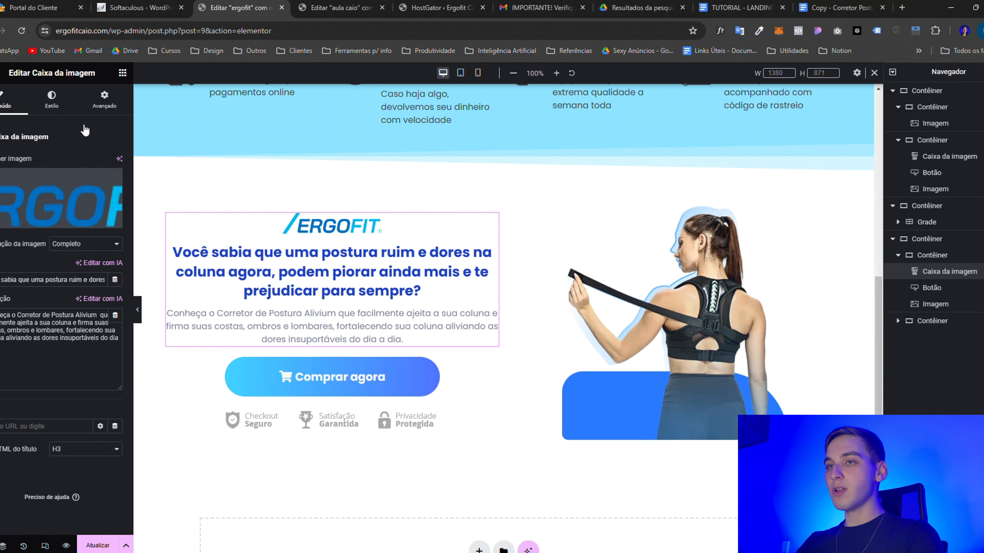
{"action": "left_click", "coordinate": [48, 99]}
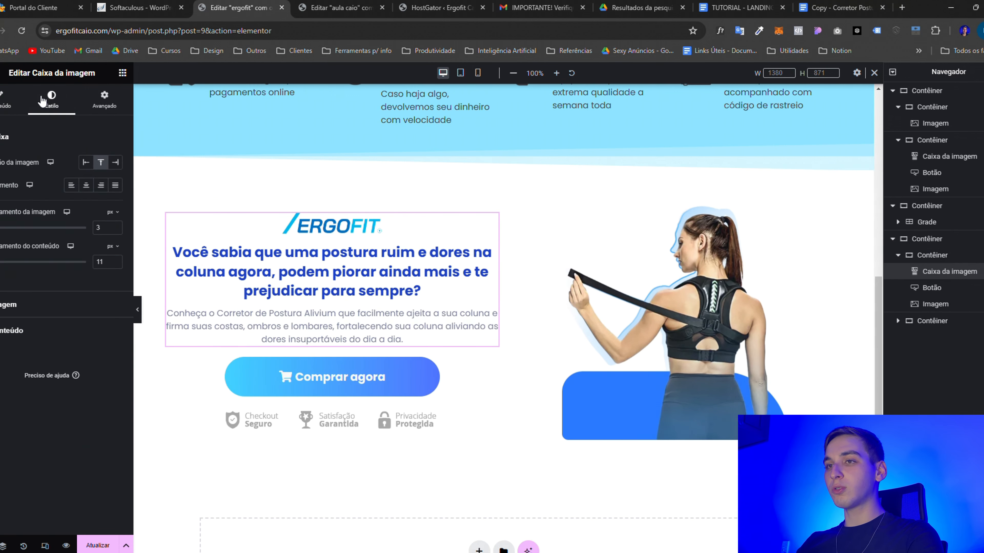
{"action": "left_click", "coordinate": [71, 186]}
Remove the Ergofit logo from that image box and delete the trust badges image below the button
{"action": "left_click", "coordinate": [6, 100]}
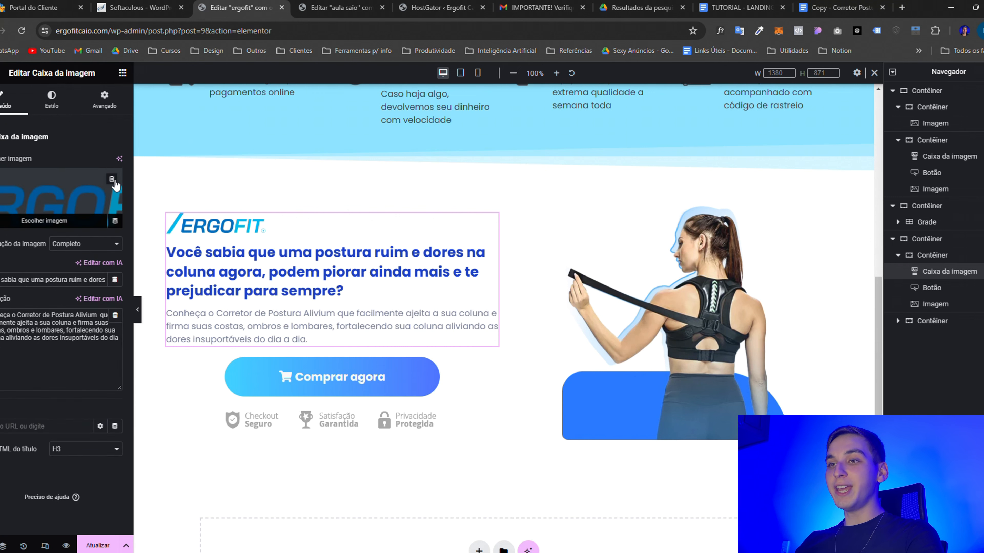
{"action": "left_click", "coordinate": [112, 179]}
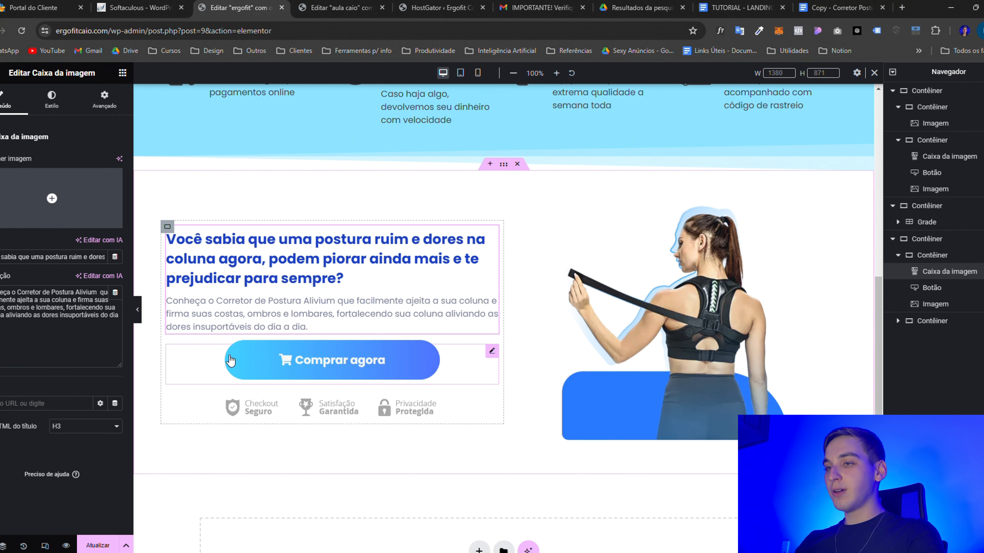
{"action": "right_click", "coordinate": [243, 416]}
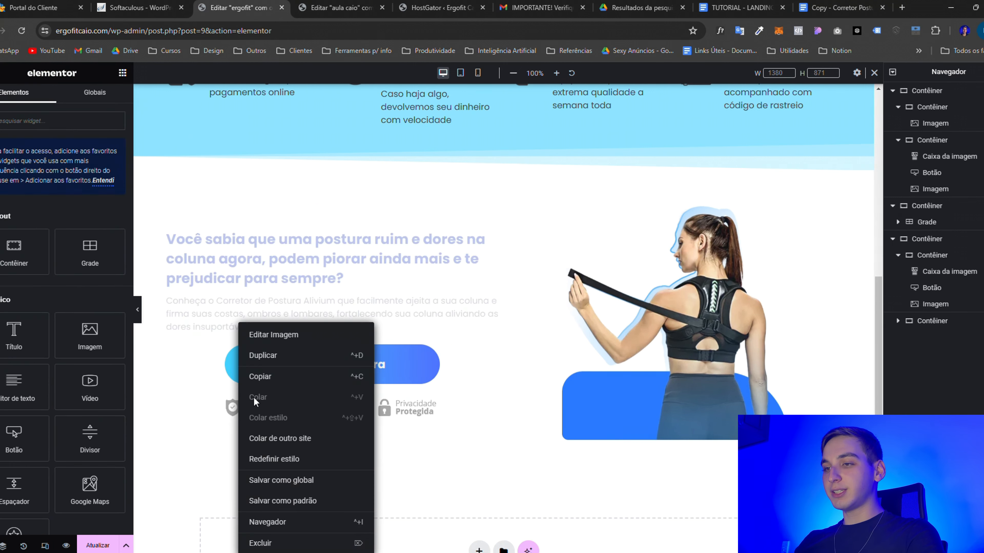
{"action": "left_click", "coordinate": [291, 542]}
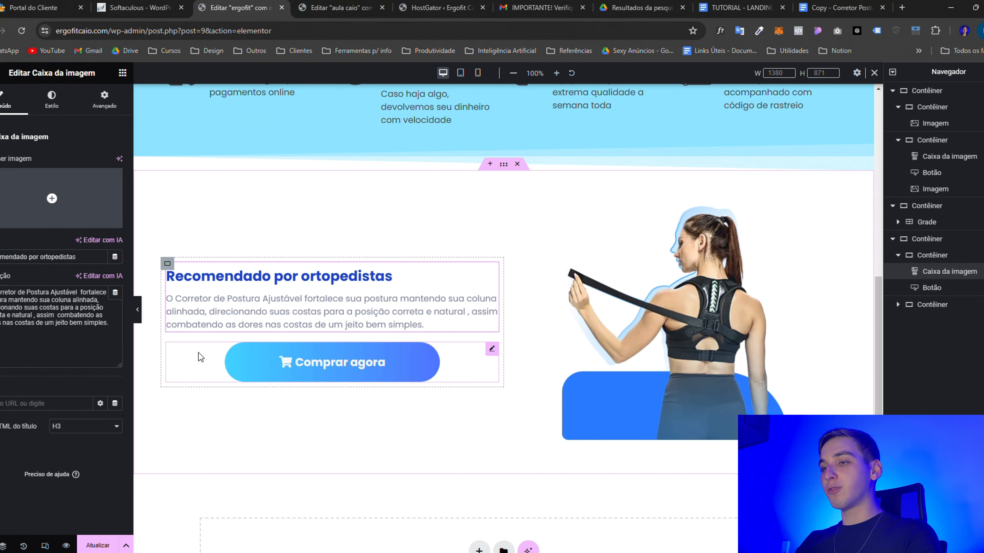
Align the "Comprar agora" button under "Recomendado por ortopedistas" to the left
{"action": "left_click", "coordinate": [199, 353]}
{"action": "left_click", "coordinate": [51, 99]}
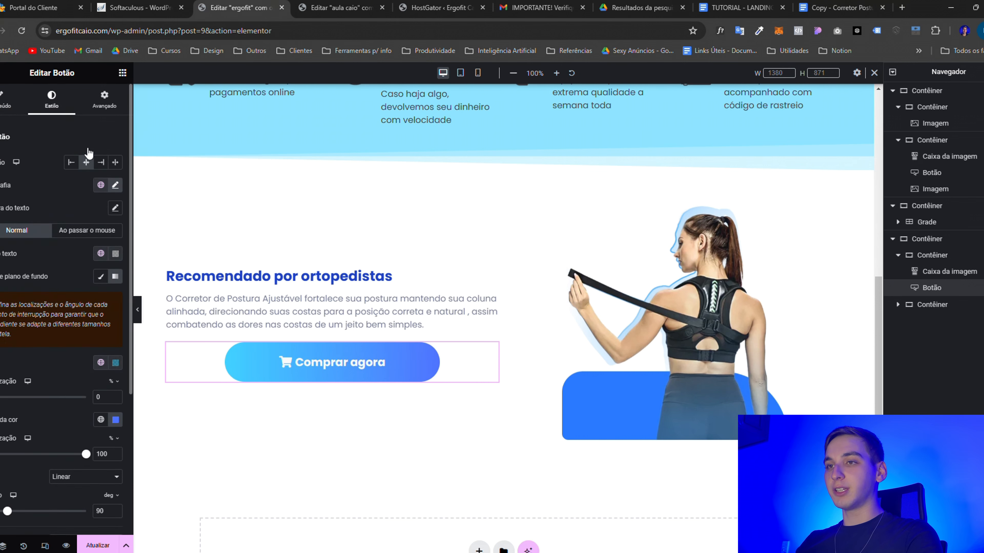
{"action": "left_click", "coordinate": [71, 162]}
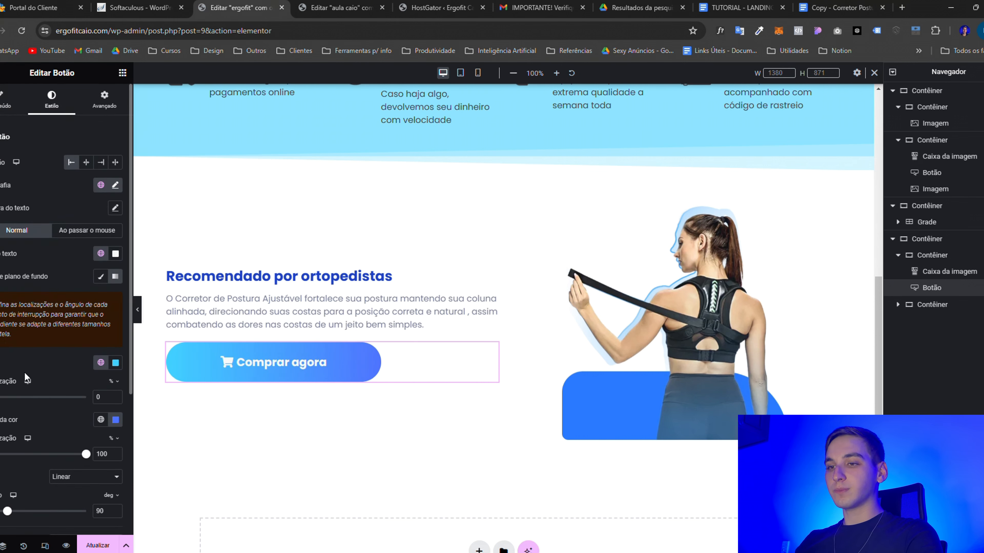
Set the top and bottom padding of the "Comprar agora" button under "Recomendado por ortopedistas" to 18 px
{"action": "scroll", "coordinate": [25, 378], "scroll_direction": "down", "scroll_amount": 5}
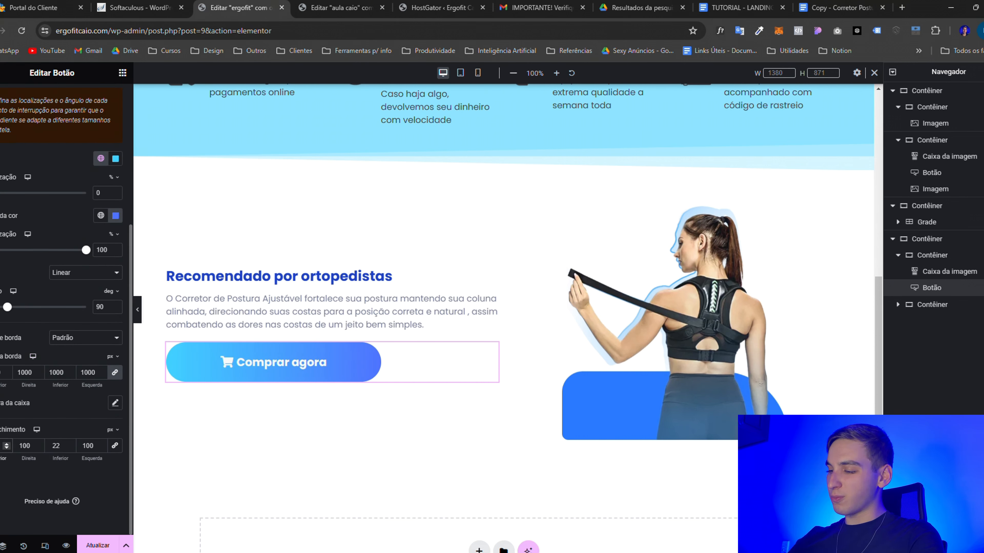
{"action": "type", "text": "15"}
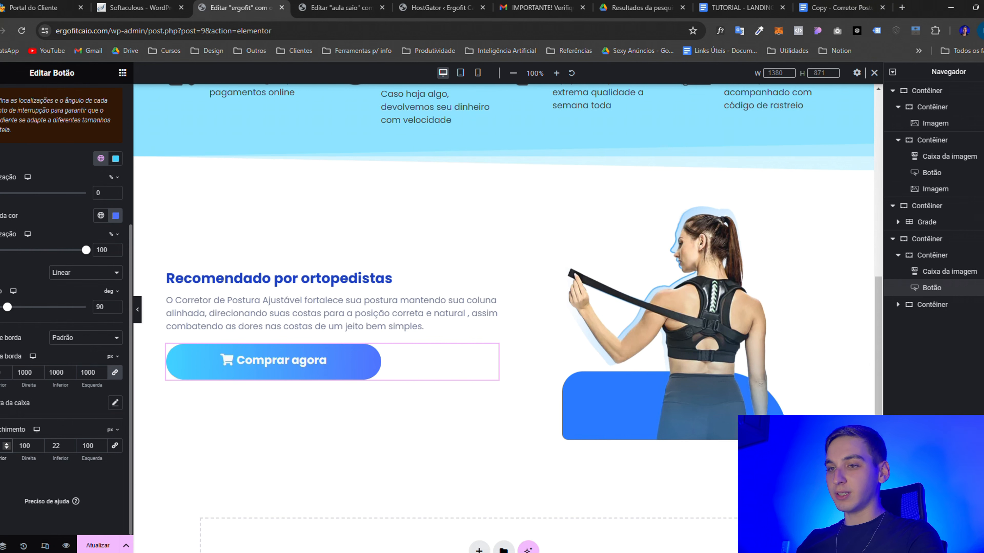
{"action": "key", "text": "BackSpace"}
{"action": "type", "text": "8"}
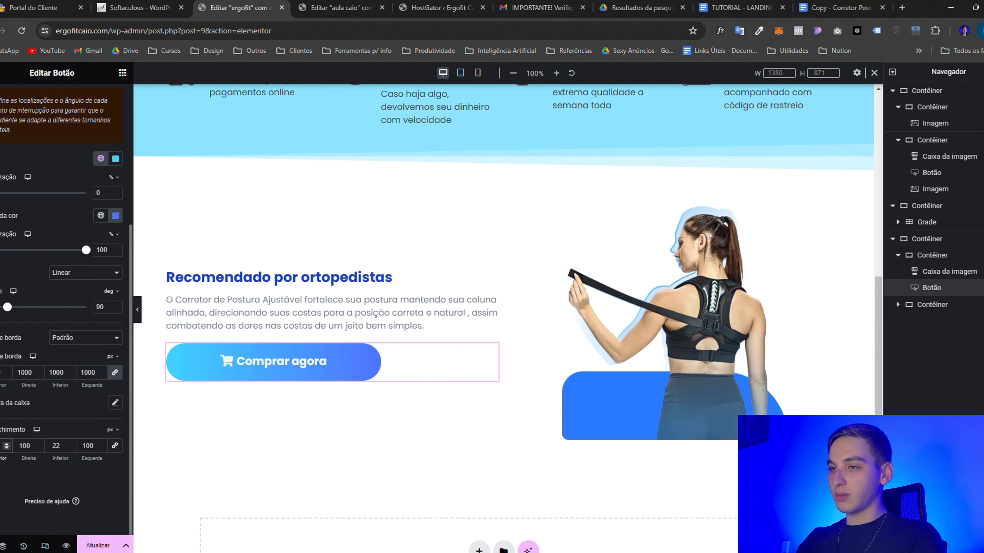
{"action": "type", "text": "18"}
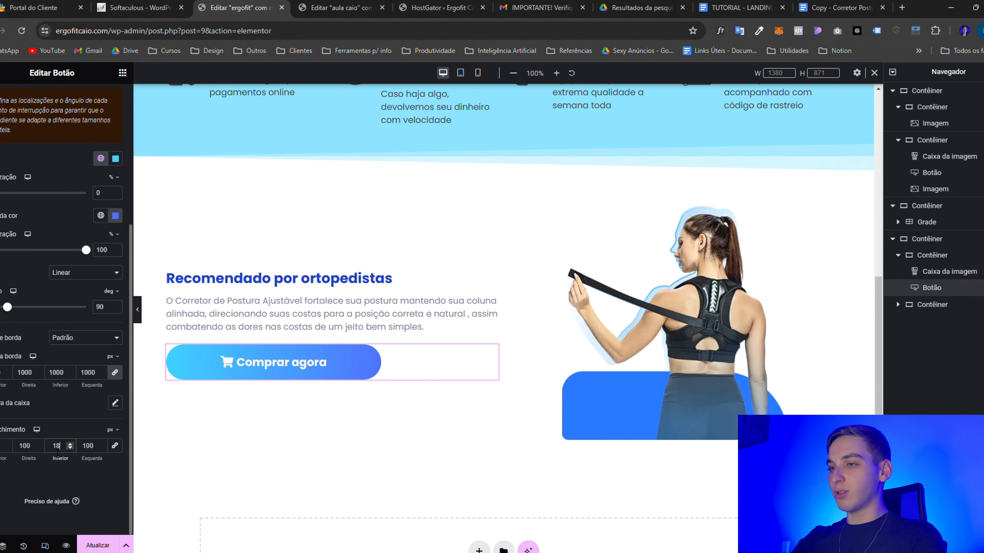
Apply the style of the "Recomendado por ortopedistas" button to the hero section's "Comprar agora" button and center that button
{"action": "right_click", "coordinate": [391, 352]}
{"action": "left_click", "coordinate": [426, 378]}
{"action": "scroll", "coordinate": [560, 296], "scroll_direction": "up", "scroll_amount": 10}
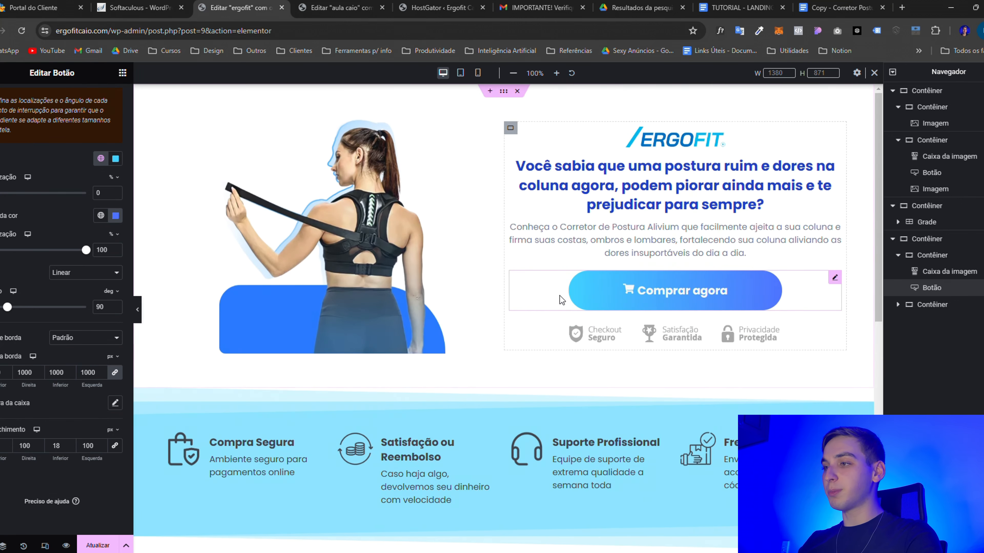
{"action": "right_click", "coordinate": [555, 279]}
{"action": "left_click", "coordinate": [613, 374]}
{"action": "left_click", "coordinate": [589, 293]}
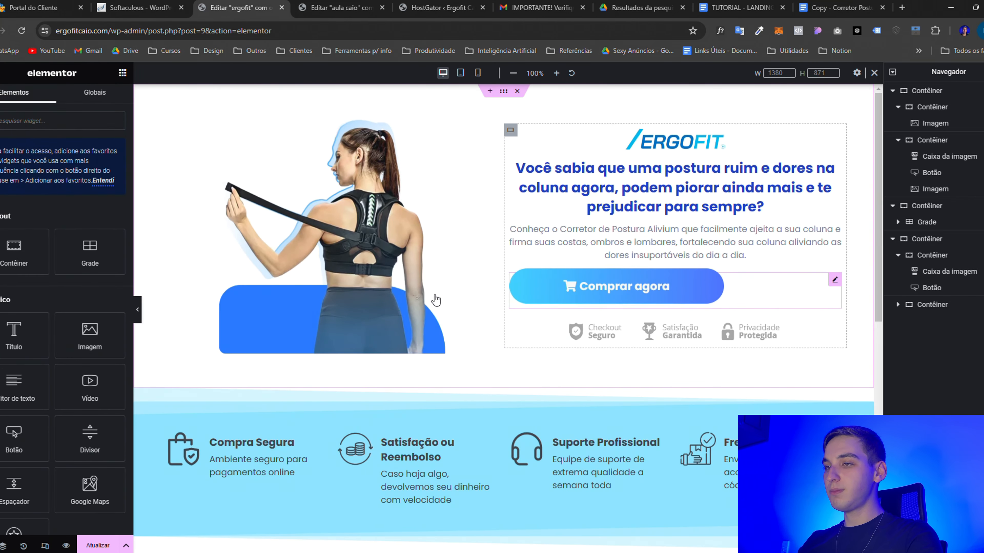
{"action": "left_click", "coordinate": [86, 162]}
Replace the image beside "Recomendado por ortopedistas" with Imagem-3.webp, the before/during/after posture picture from the media library
{"action": "scroll", "coordinate": [438, 316], "scroll_direction": "down", "scroll_amount": 7}
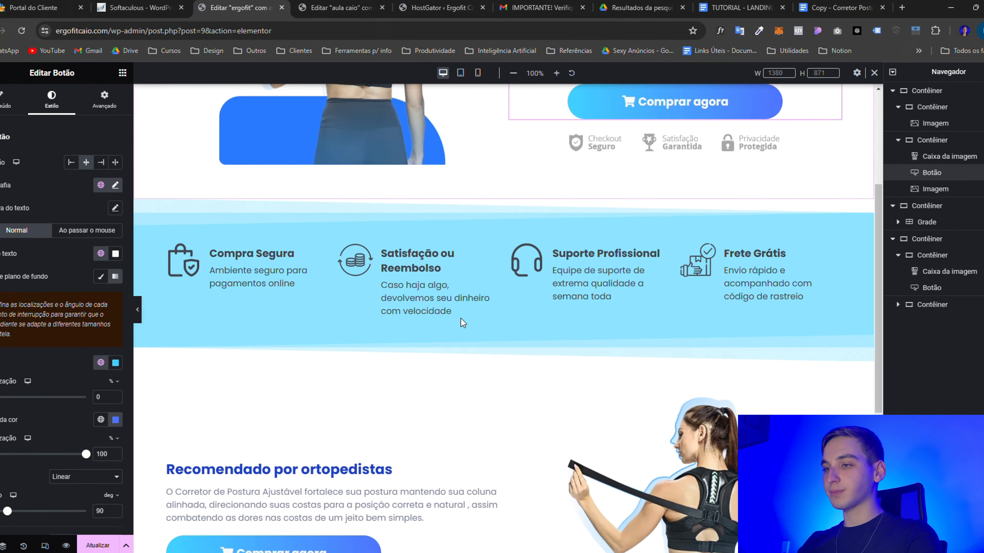
{"action": "scroll", "coordinate": [384, 348], "scroll_direction": "down", "scroll_amount": 2}
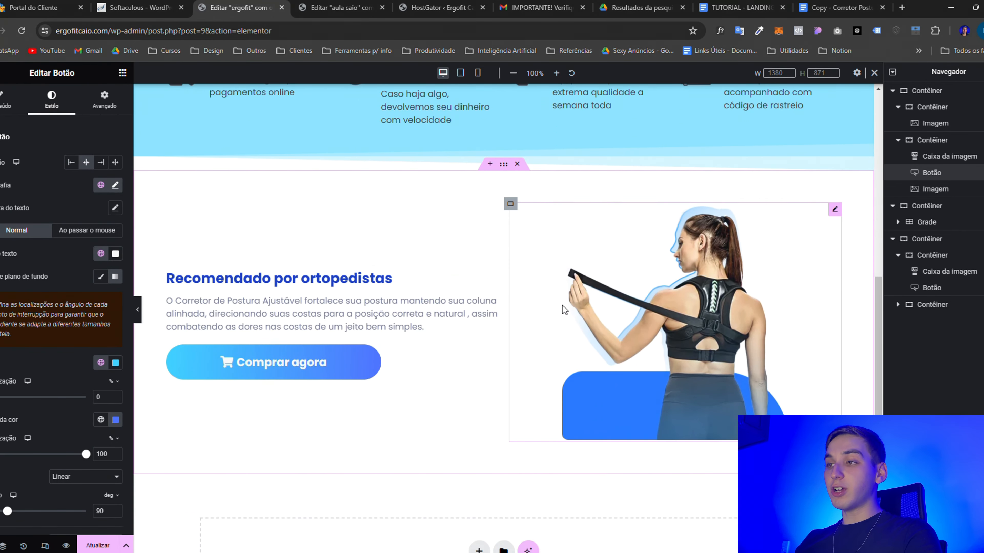
{"action": "left_click", "coordinate": [597, 268]}
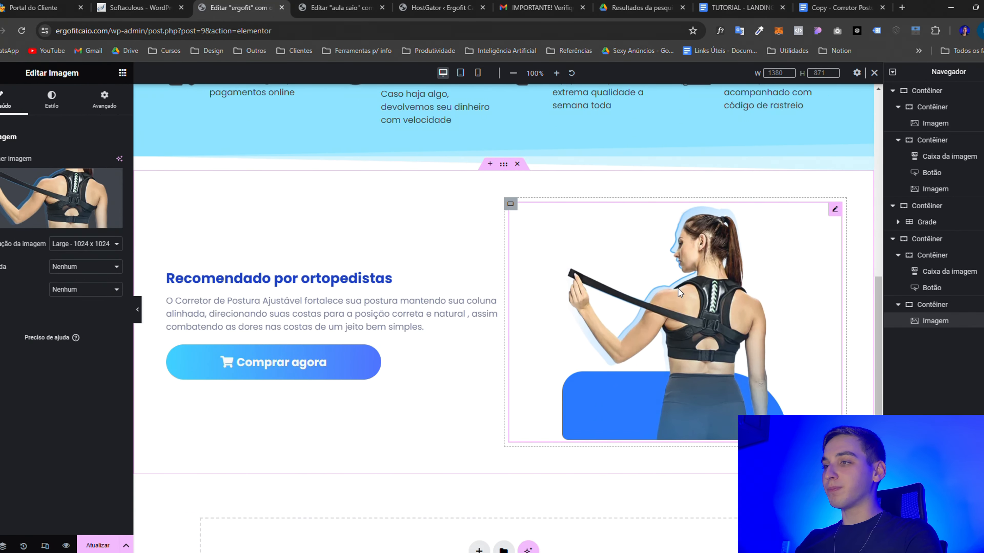
{"action": "left_click", "coordinate": [45, 190]}
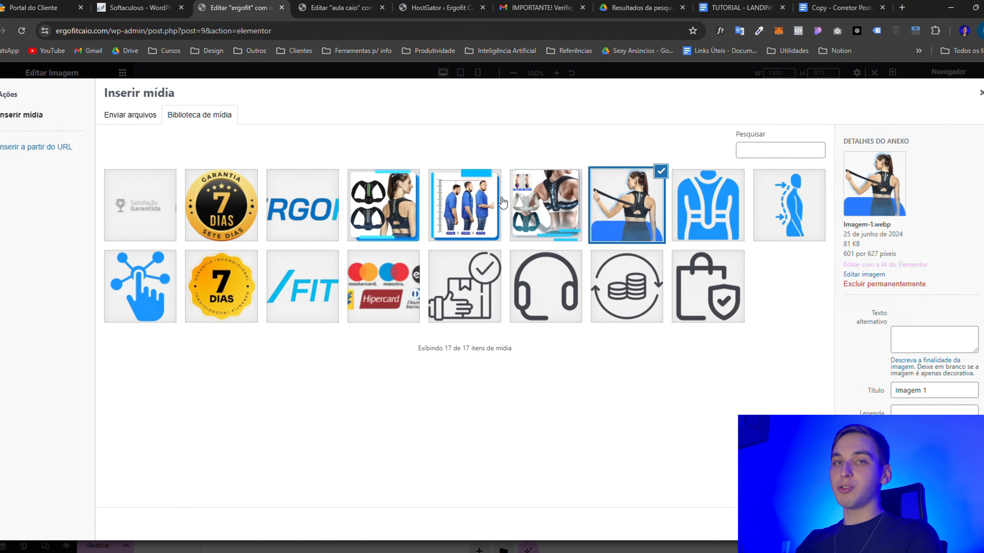
{"action": "left_click", "coordinate": [490, 201]}
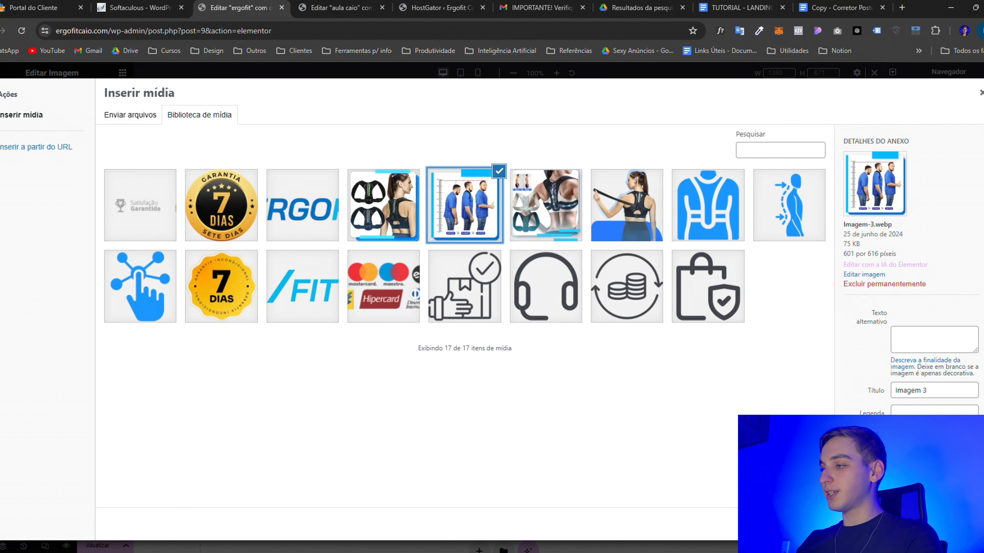
{"action": "left_click", "coordinate": [957, 525]}
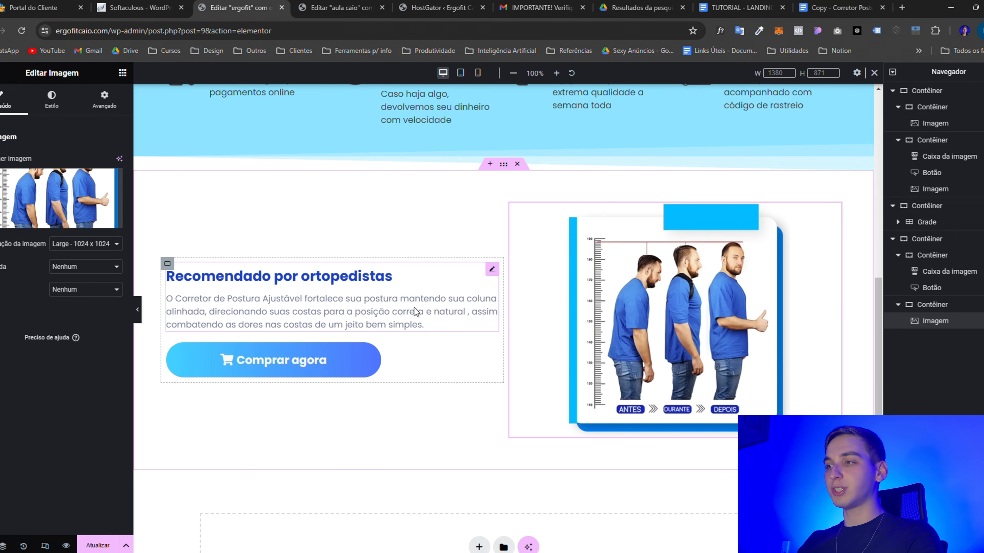
Duplicate the "Recomendado por ortopedistas" section and order the copy so its image container comes before its text container
{"action": "scroll", "coordinate": [414, 307], "scroll_direction": "down", "scroll_amount": 2}
{"action": "scroll", "coordinate": [445, 286], "scroll_direction": "up", "scroll_amount": 2}
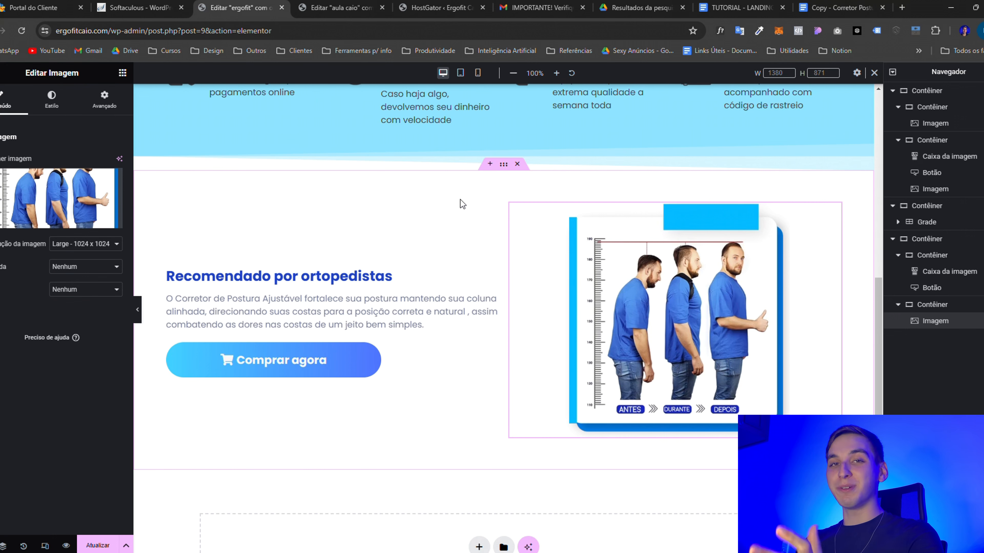
{"action": "right_click", "coordinate": [504, 165]}
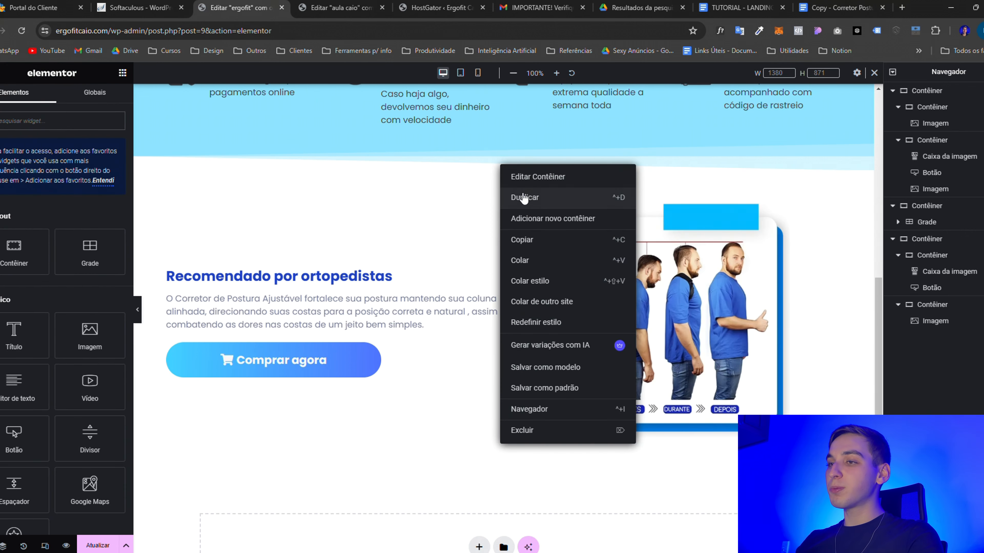
{"action": "left_click", "coordinate": [523, 198]}
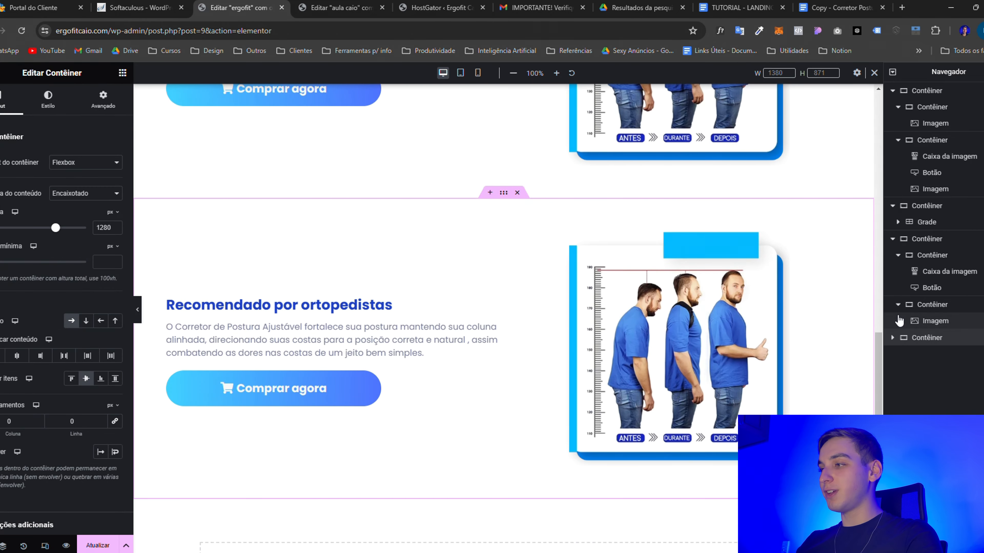
{"action": "left_click", "coordinate": [898, 305]}
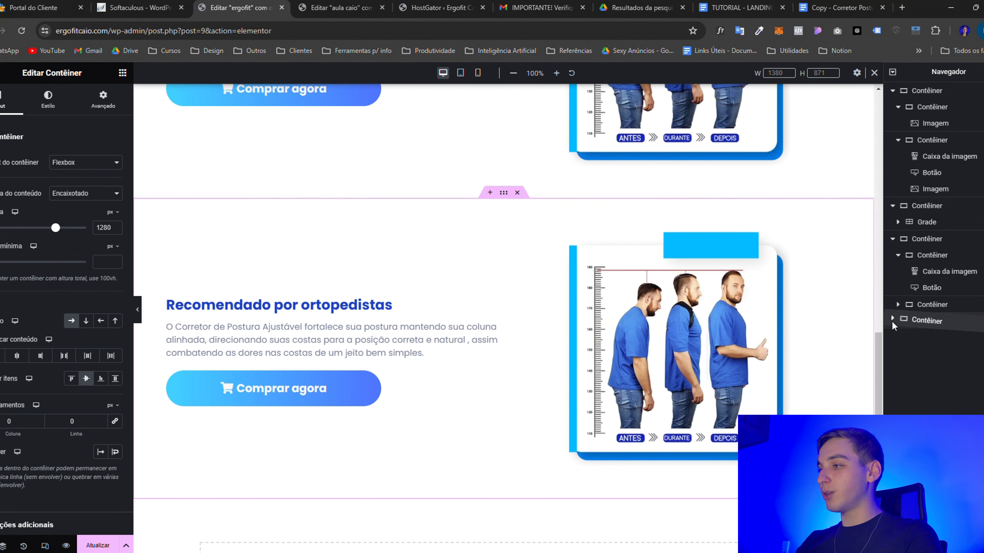
{"action": "left_click", "coordinate": [892, 321]}
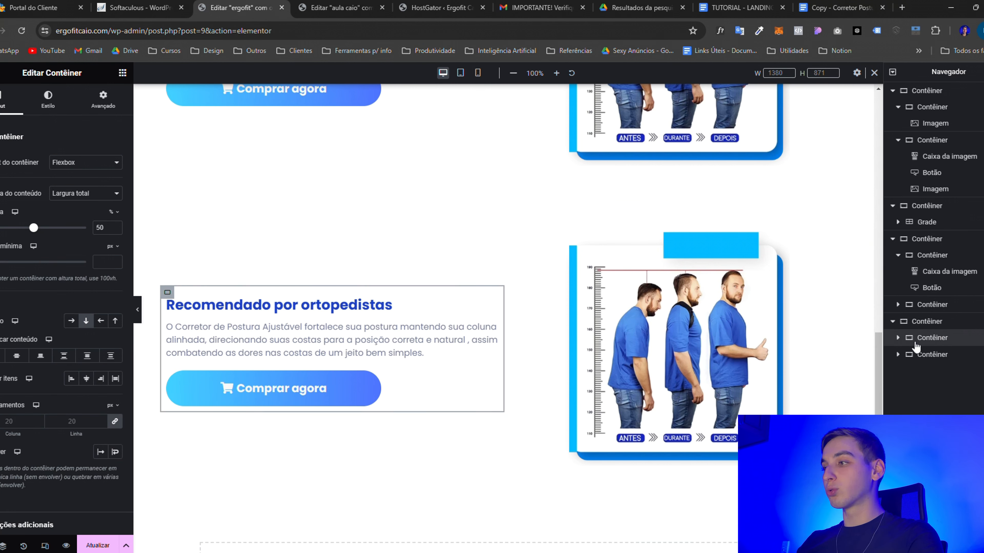
{"action": "left_click_drag", "start_coordinate": [929, 338], "coordinate": [945, 359]}
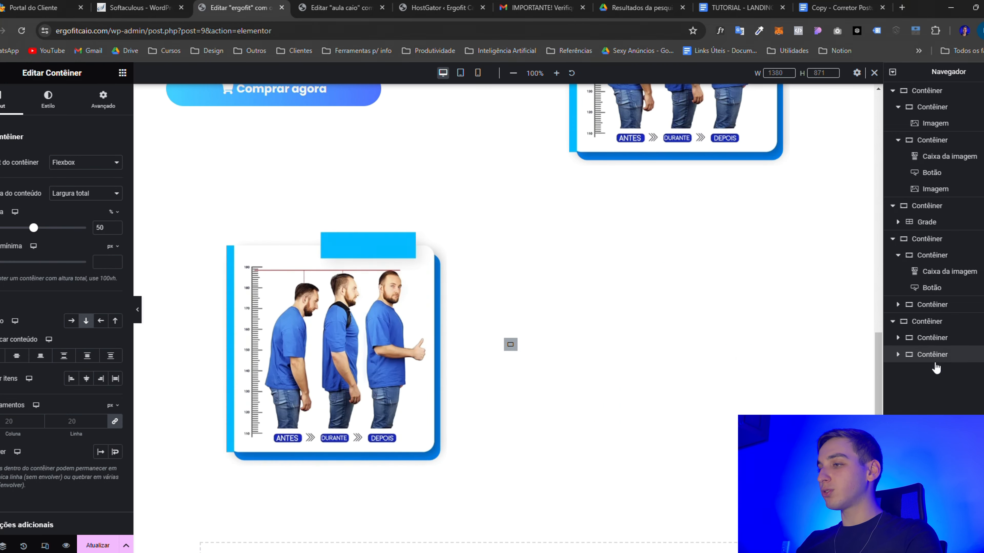
Replace the image in the duplicated section with the library picture of a woman's back wearing the corrector
{"action": "left_click", "coordinate": [238, 295]}
{"action": "left_click", "coordinate": [63, 186]}
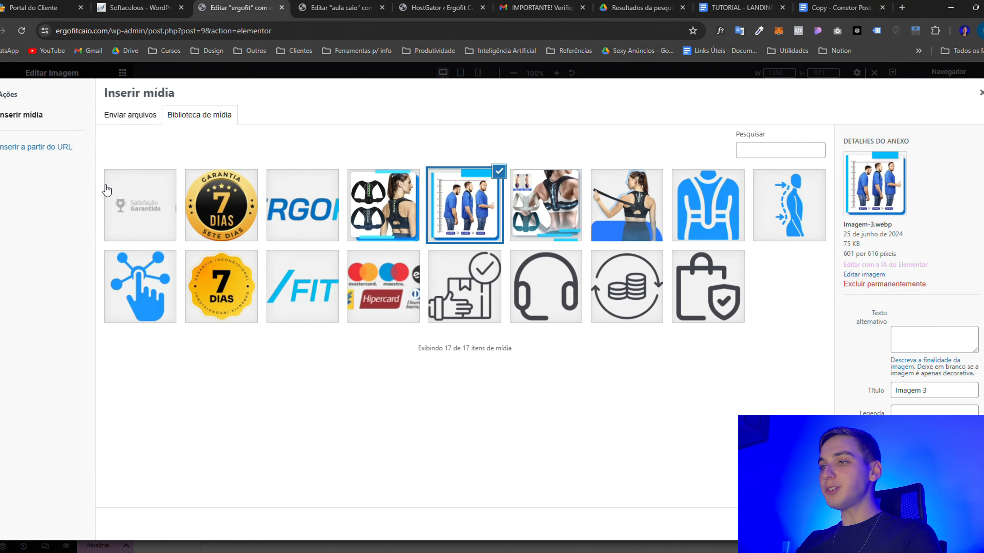
{"action": "key", "text": "Escape"}
Insert an icon list between the description and the button of the duplicated section and extend it to five items
{"action": "left_click", "coordinate": [579, 334]}
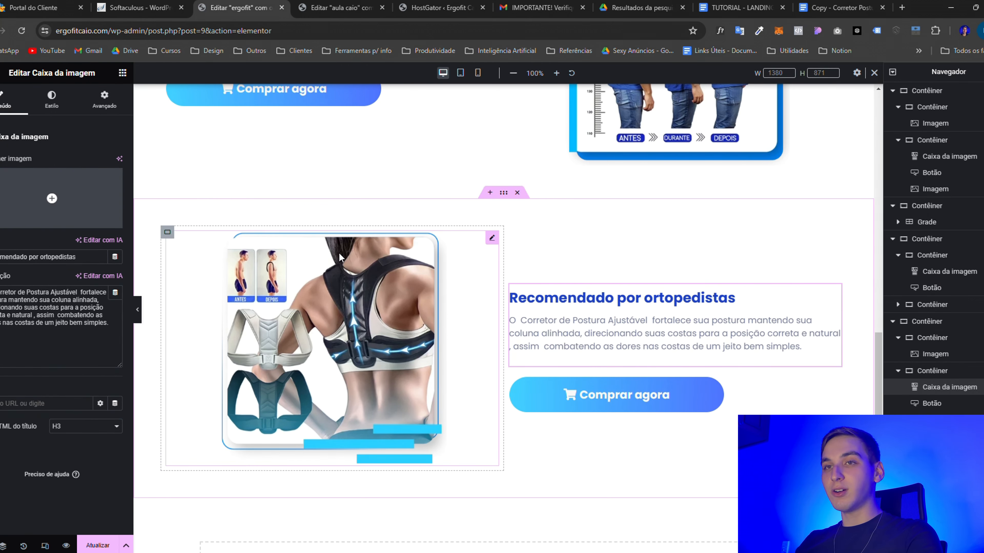
{"action": "left_click", "coordinate": [123, 73]}
{"action": "scroll", "coordinate": [63, 385], "scroll_direction": "down", "scroll_amount": 5}
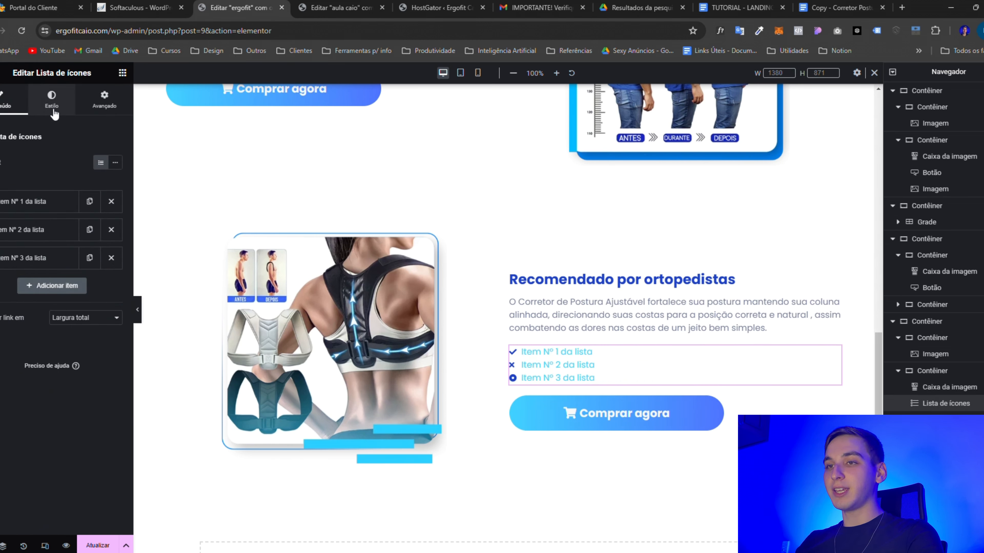
{"action": "left_click", "coordinate": [35, 286]}
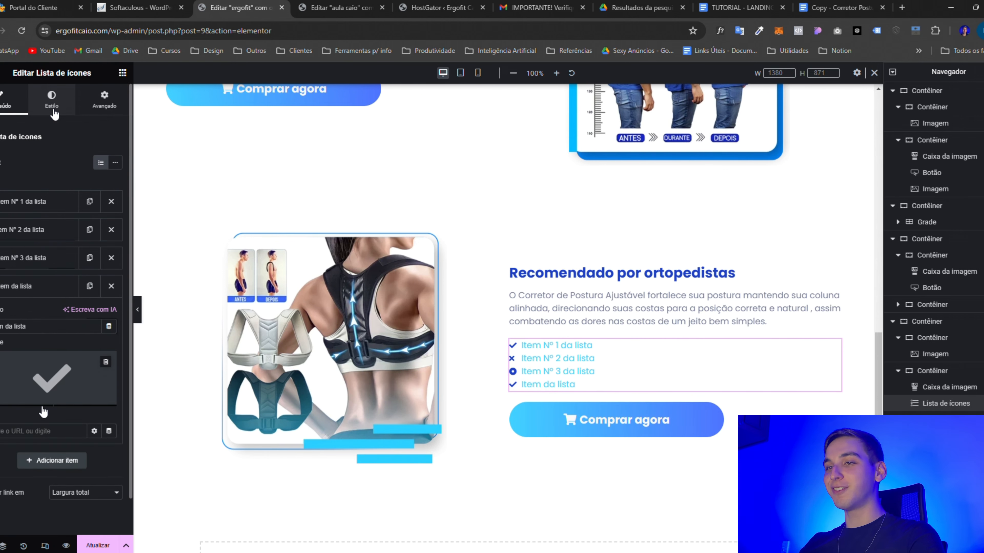
{"action": "left_click", "coordinate": [48, 460]}
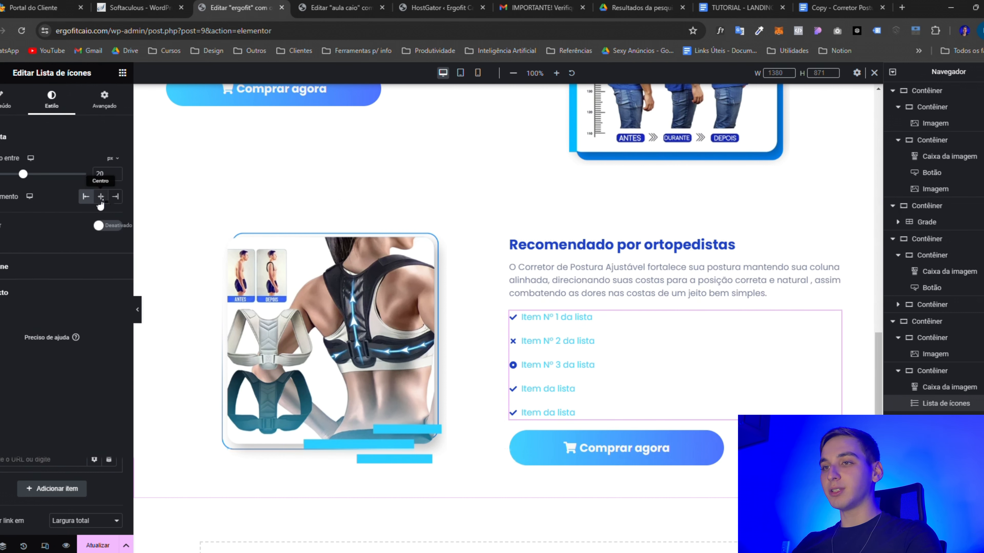
Left-align the icon list, enable solid dividers between its items, and set the spacing between items to 25 px
{"action": "left_click", "coordinate": [86, 197]}
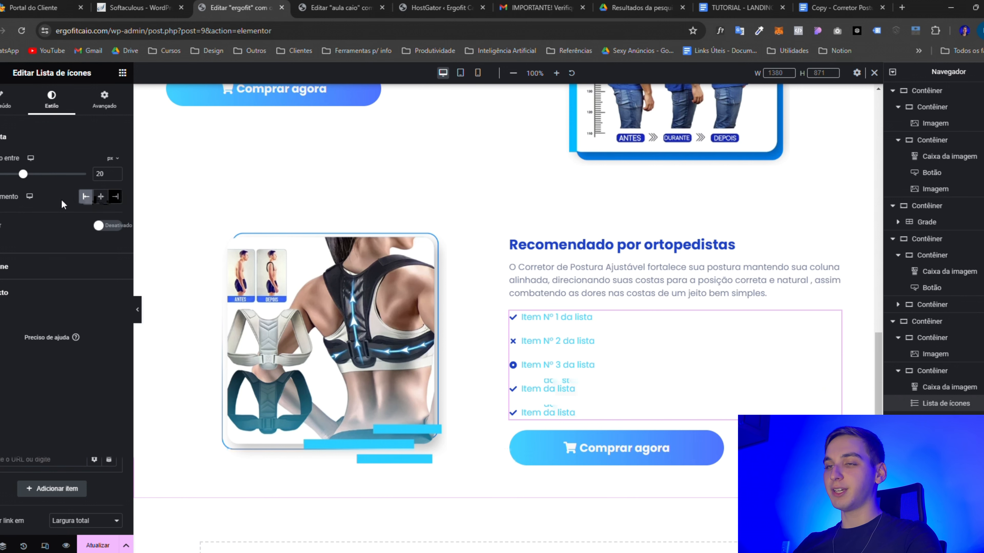
{"action": "left_click", "coordinate": [107, 226]}
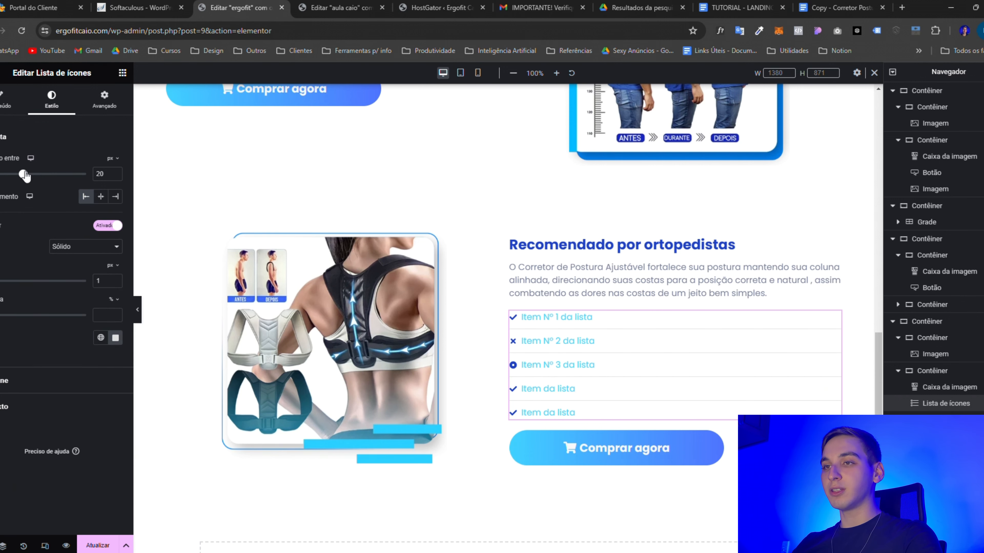
{"action": "left_click_drag", "start_coordinate": [23, 174], "coordinate": [34, 174]}
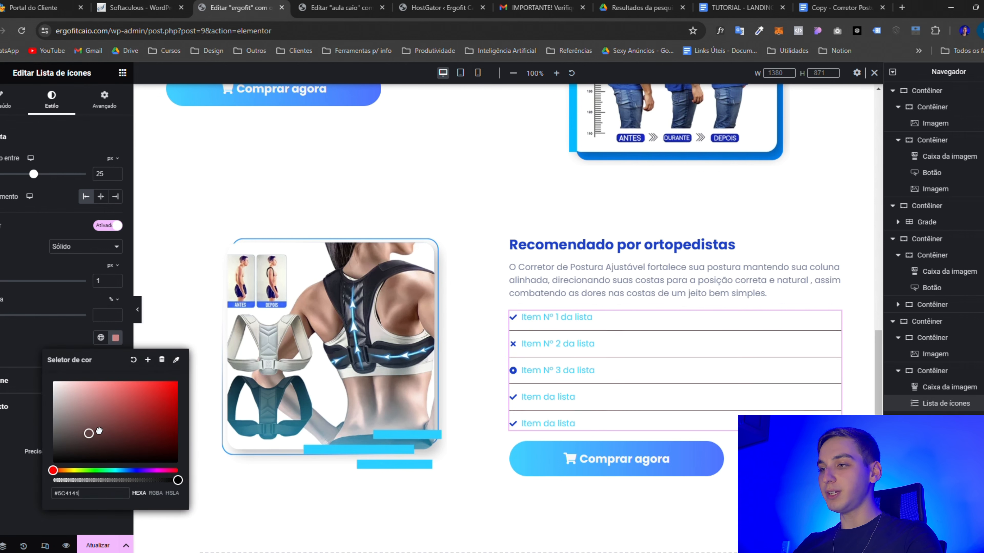
Change the icon list's divider color to a very light gray
{"action": "left_click", "coordinate": [152, 432]}
{"action": "left_click_drag", "start_coordinate": [158, 441], "coordinate": [25, 395]}
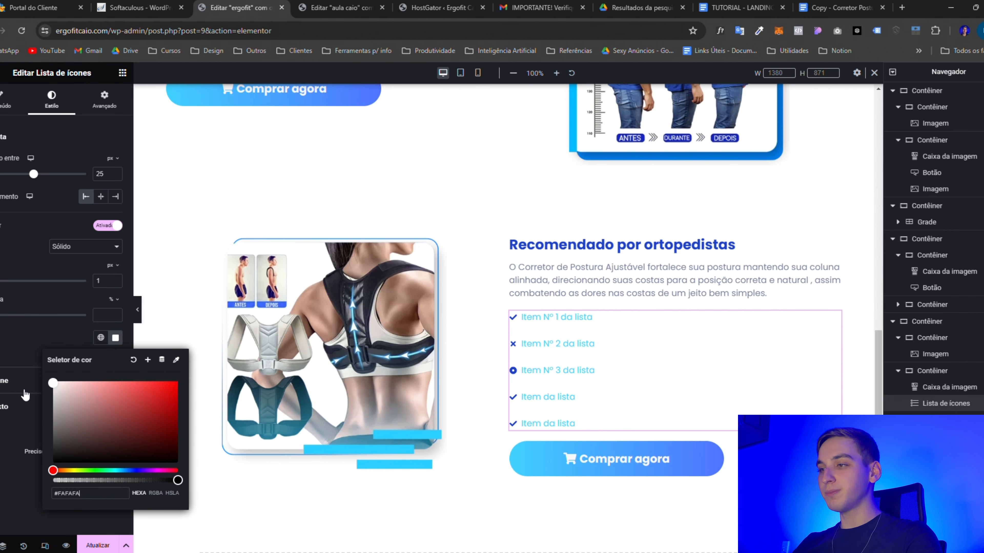
{"action": "left_click_drag", "start_coordinate": [103, 481], "coordinate": [74, 483]}
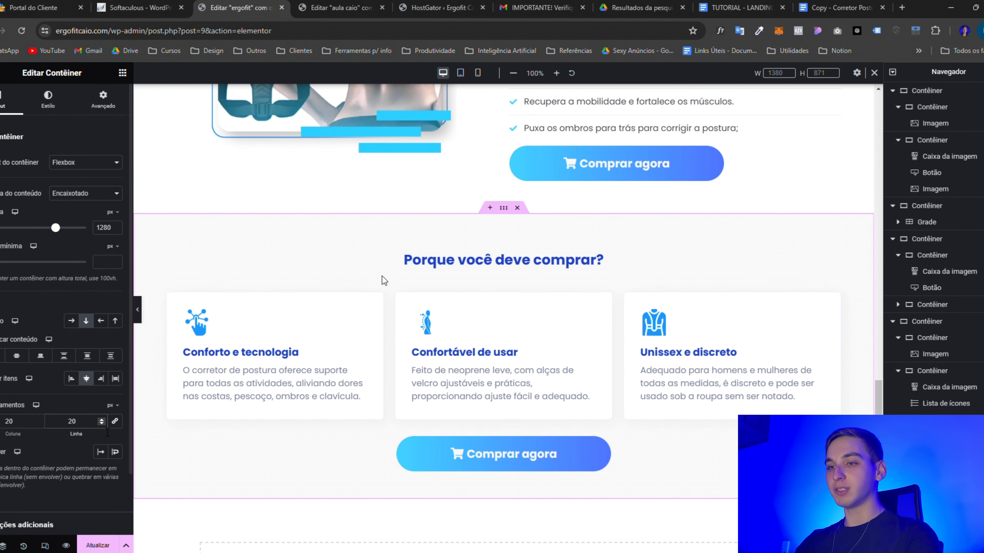
Set the row gap of the "Porque você deve comprar?" section container to 10 px
{"action": "left_click", "coordinate": [100, 425]}
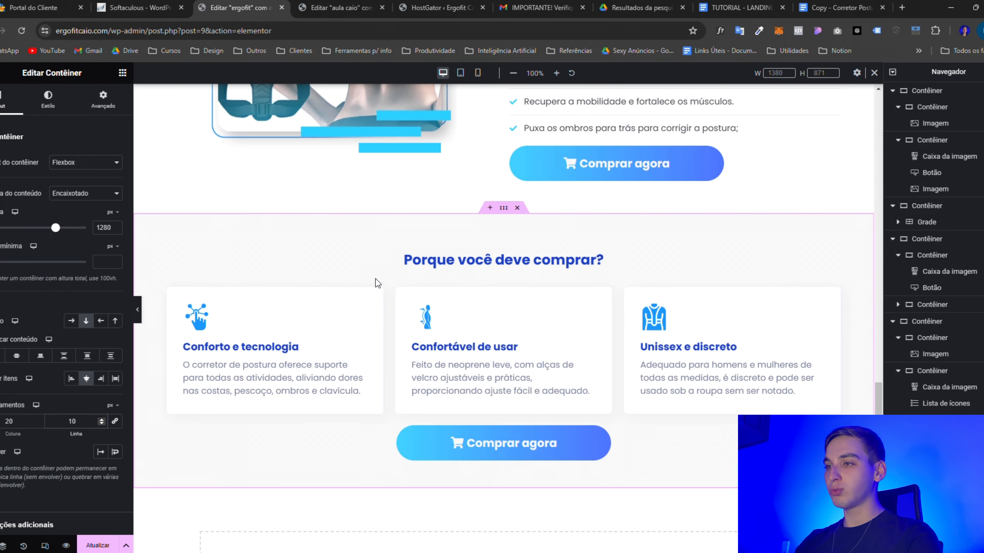
{"action": "scroll", "coordinate": [376, 280], "scroll_direction": "down", "scroll_amount": 2}
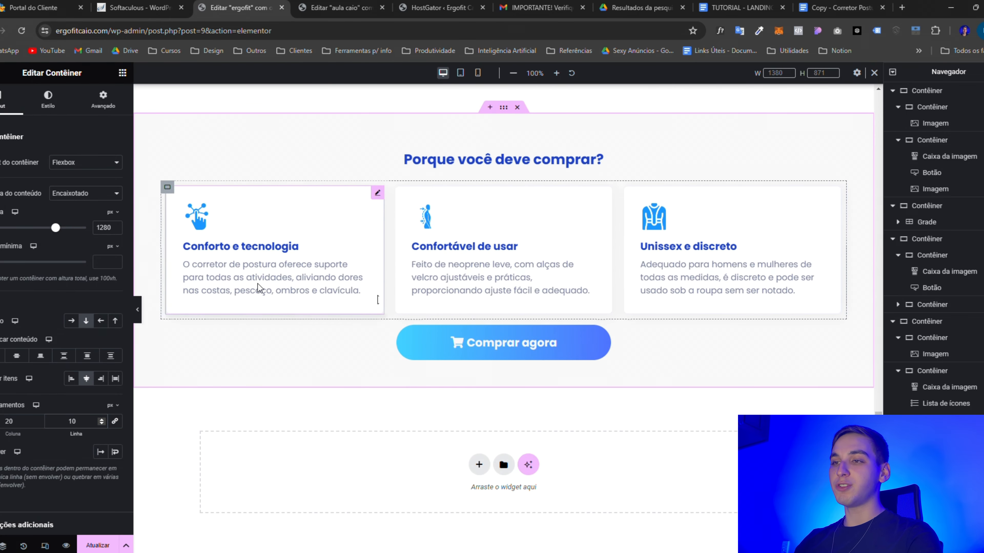
Delete the grid of three benefit cards from the "O que dizem os nossos clientes?" section
{"action": "scroll", "coordinate": [462, 318], "scroll_direction": "up", "scroll_amount": 8}
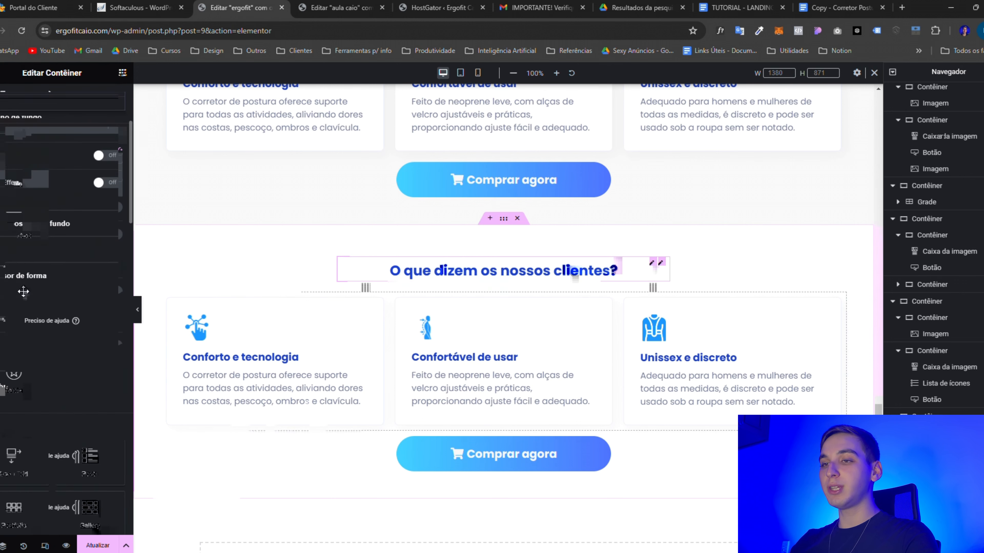
{"action": "scroll", "coordinate": [23, 291], "scroll_direction": "down", "scroll_amount": 4}
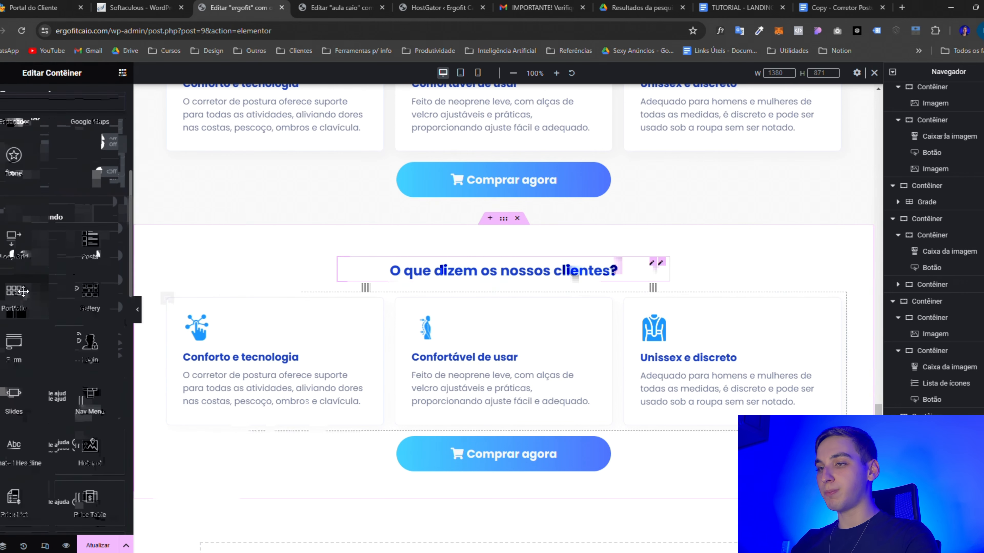
{"action": "right_click", "coordinate": [166, 279]}
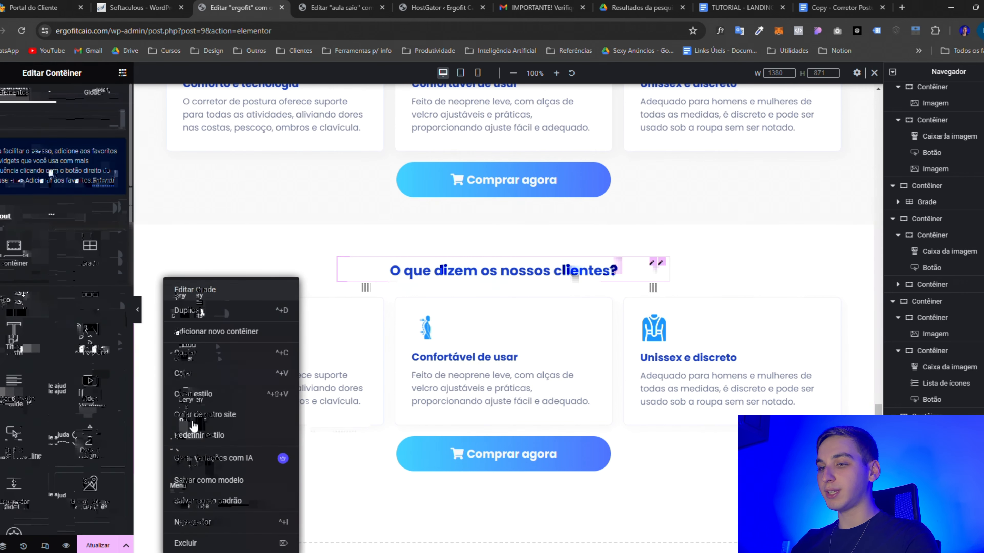
{"action": "left_click", "coordinate": [223, 544]}
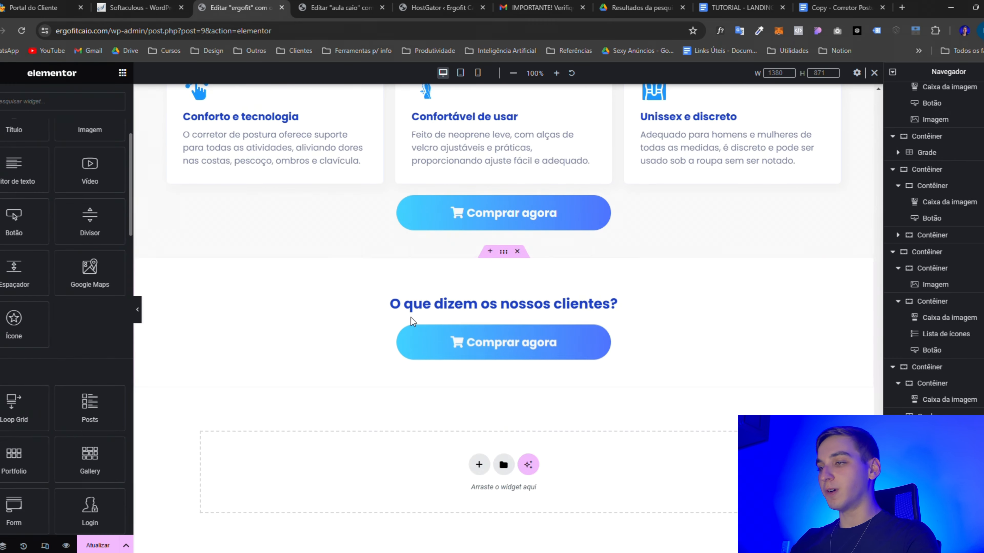
{"action": "scroll", "coordinate": [118, 358], "scroll_direction": "down", "scroll_amount": 1}
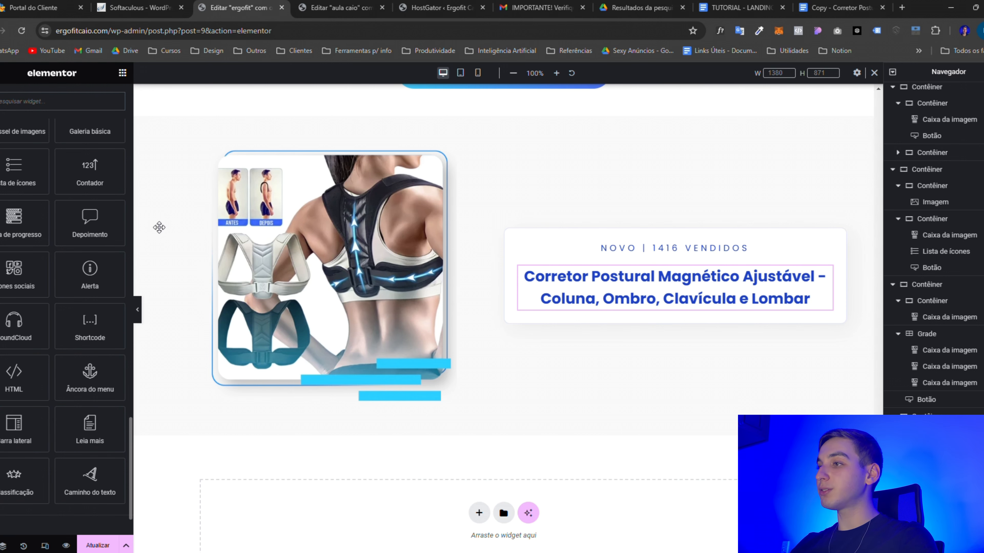
Set the new title in the product card to "NOVO | 1416 VENDIDOS" and center it
{"action": "key", "text": "ctrl+Tab"}
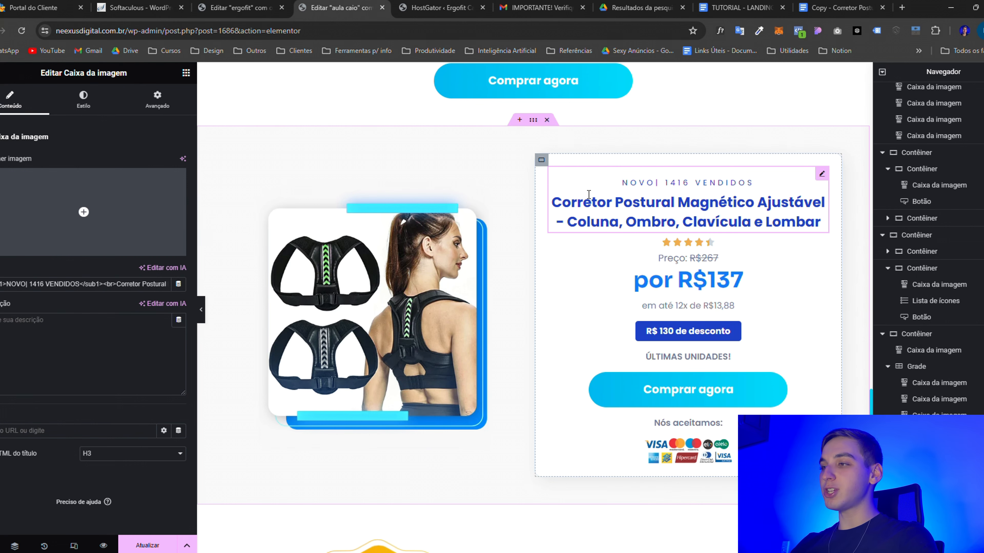
{"action": "left_click", "coordinate": [241, 8]}
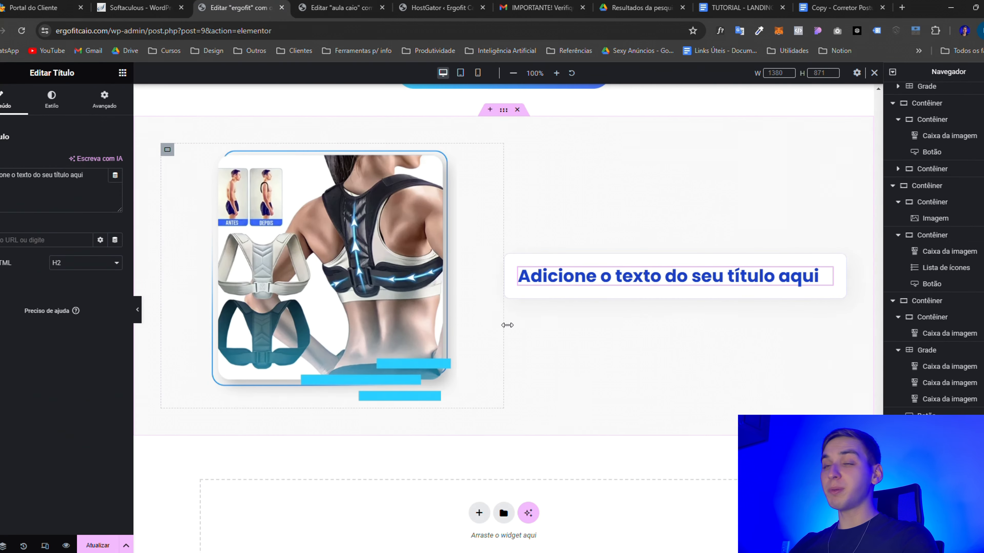
{"action": "left_click", "coordinate": [102, 177]}
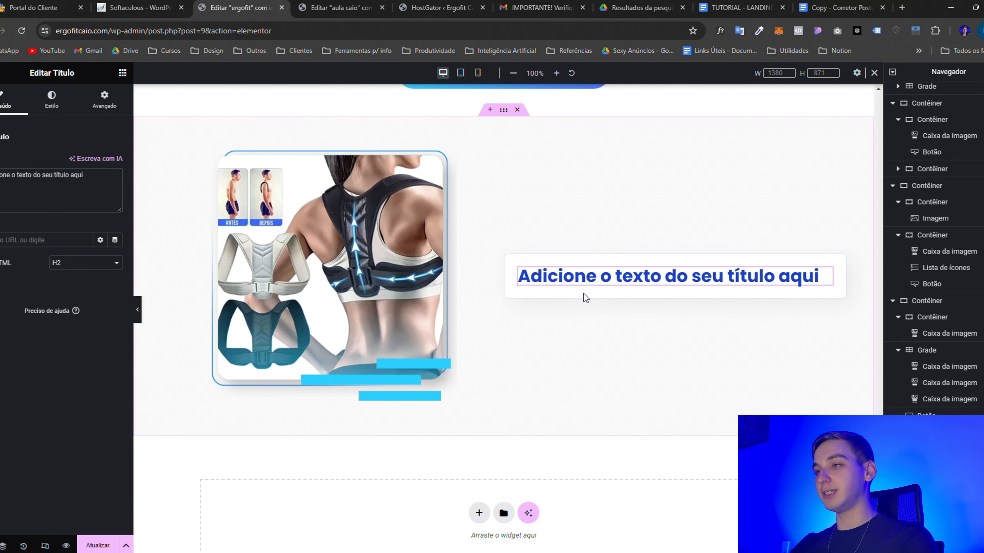
{"action": "key", "text": "ctrl+a"}
{"action": "type", "text": "NOVO | 1416 VENDIDOS"}
{"action": "left_click", "coordinate": [52, 101]}
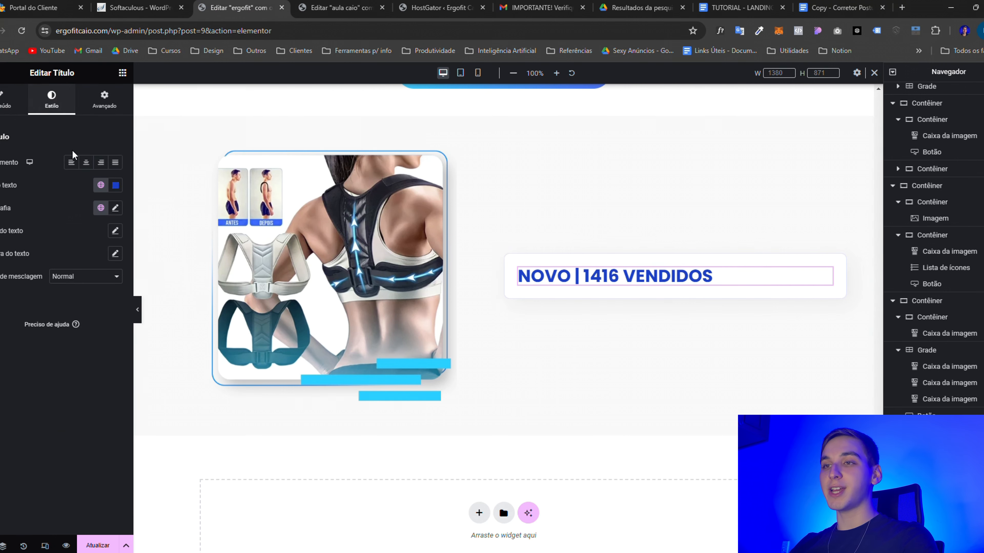
{"action": "left_click", "coordinate": [92, 169]}
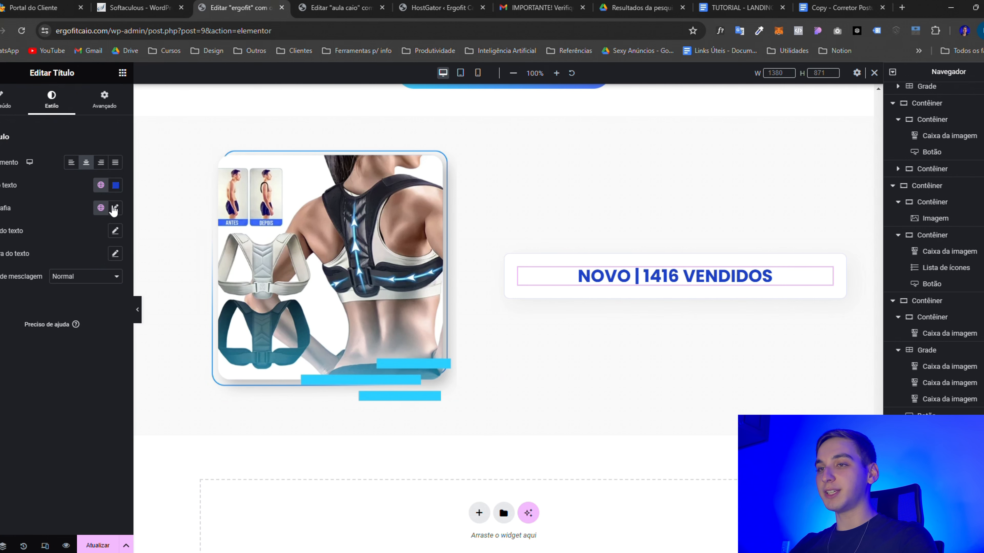
Set the "NOVO | 1416 VENDIDOS" title's typography to 16 px, weight 400 (Normal) and letter spacing 5 px
{"action": "left_click", "coordinate": [115, 209]}
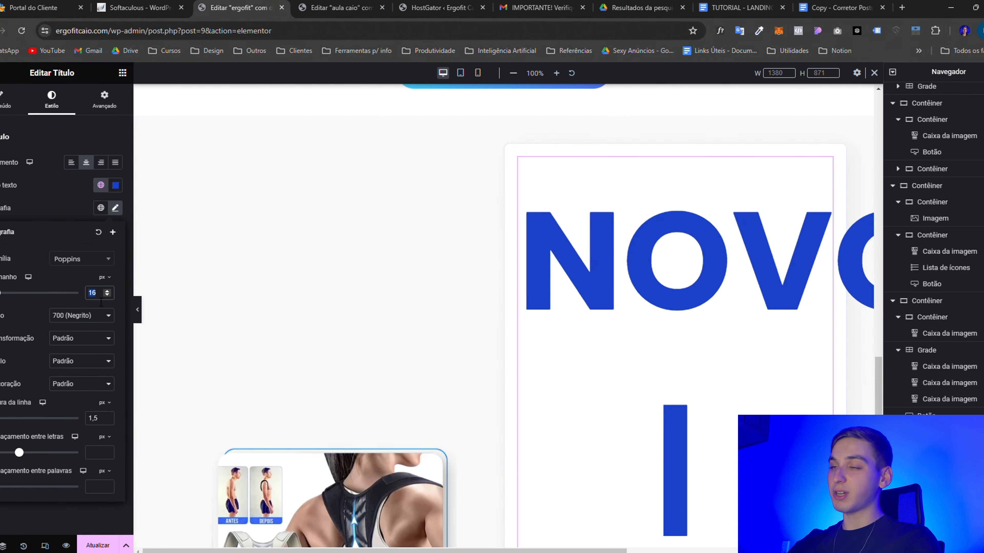
{"action": "left_click", "coordinate": [105, 278]}
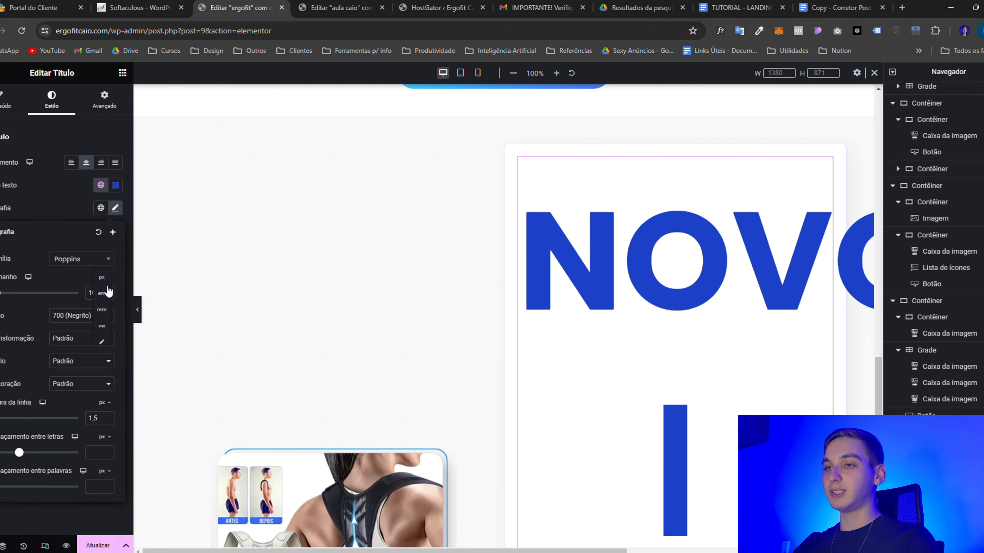
{"action": "left_click", "coordinate": [104, 279]}
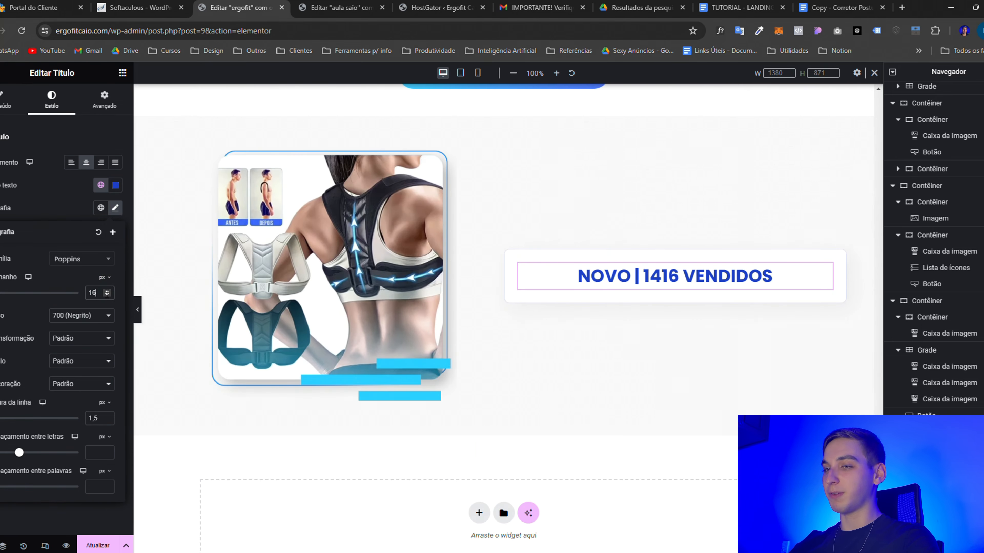
{"action": "key", "text": "ctrl+a"}
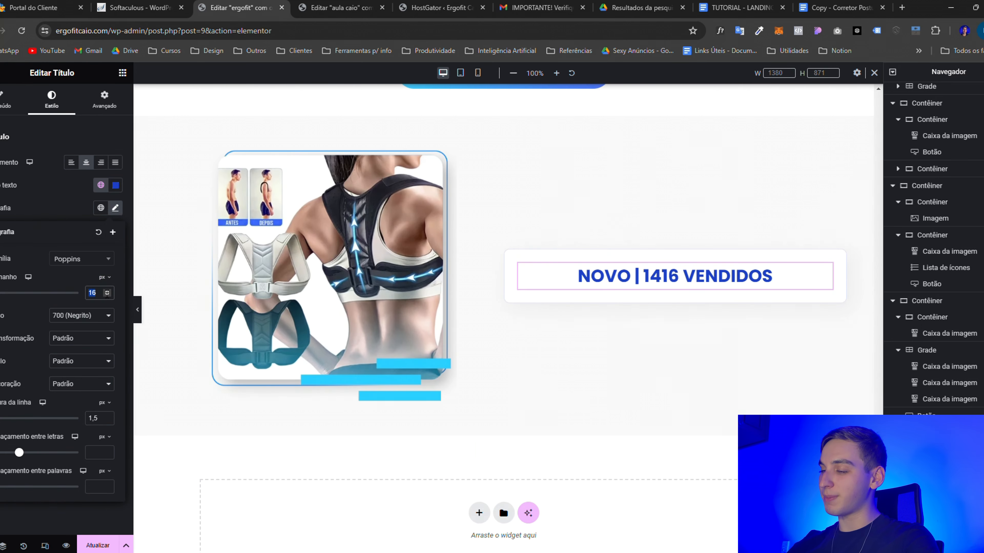
{"action": "type", "text": "16"}
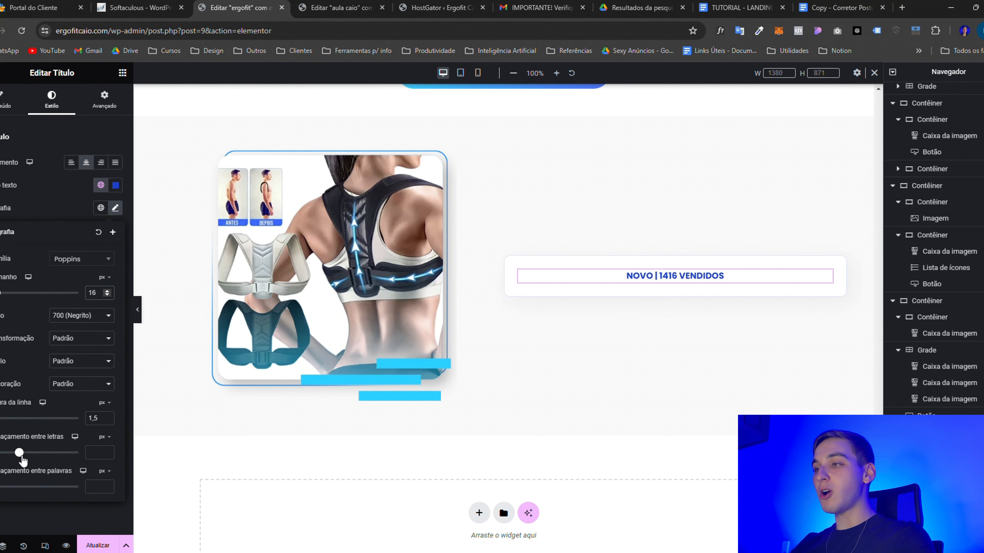
{"action": "left_click_drag", "start_coordinate": [20, 456], "coordinate": [51, 444]}
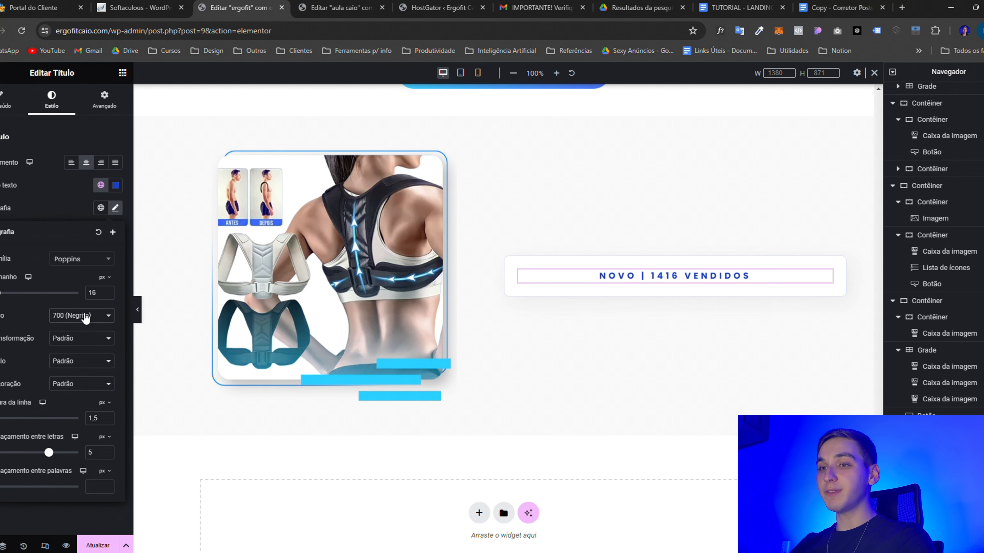
{"action": "left_click", "coordinate": [90, 357]}
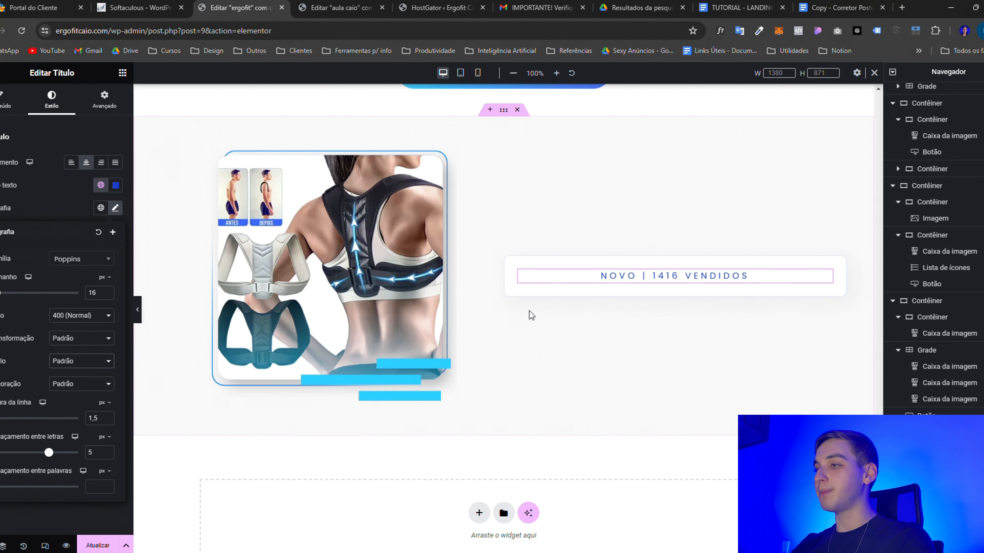
Duplicate the sales-count title as "Corretor Postural Magnético Ajustável - Coluna, Ombro, Clavícula e Lombar" in the Primário font at size 1.7
{"action": "right_click", "coordinate": [583, 280]}
{"action": "left_click", "coordinate": [599, 311]}
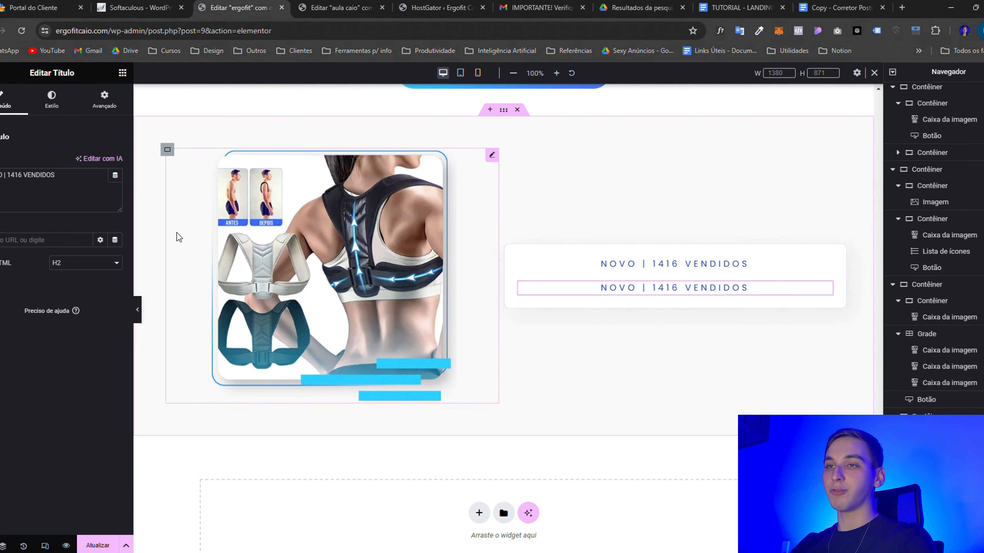
{"action": "left_click", "coordinate": [54, 100]}
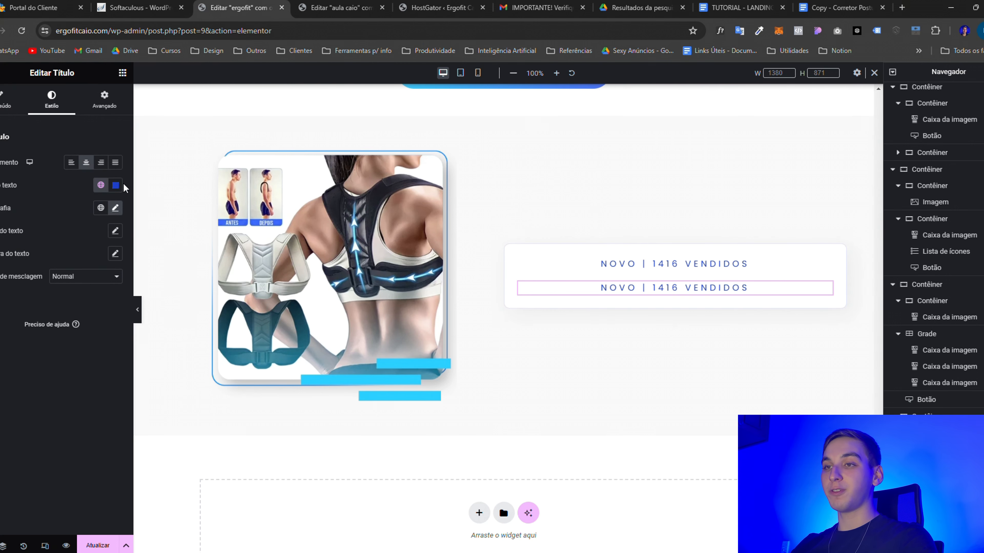
{"action": "left_click", "coordinate": [100, 208]}
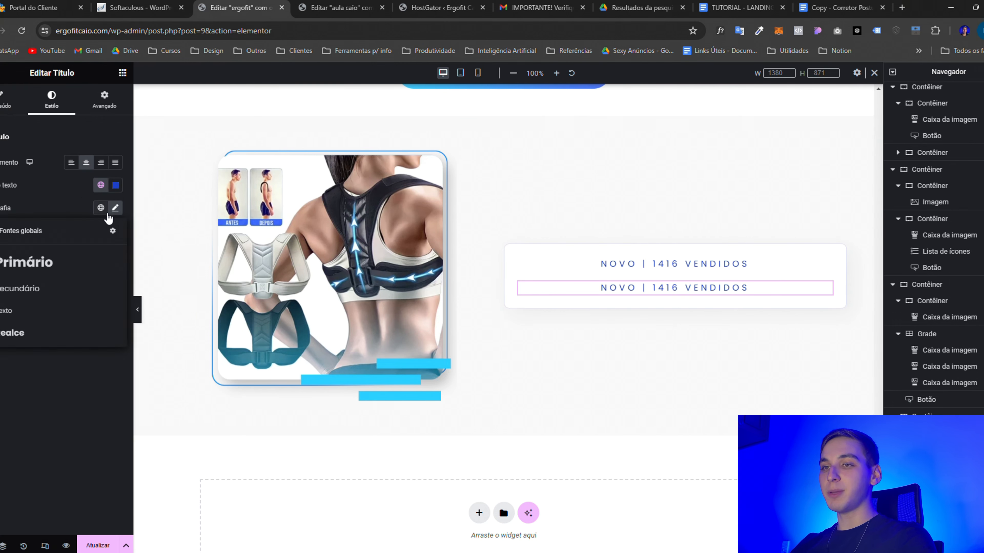
{"action": "left_click", "coordinate": [32, 262]}
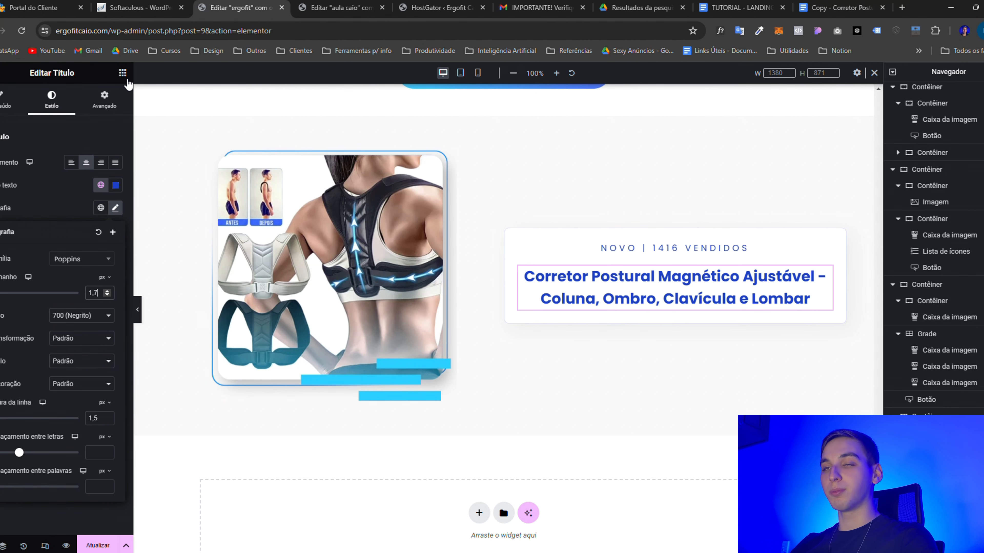
Add a Classificação star-rating widget below the product name in the product card, following the reference page
{"action": "left_click", "coordinate": [127, 79]}
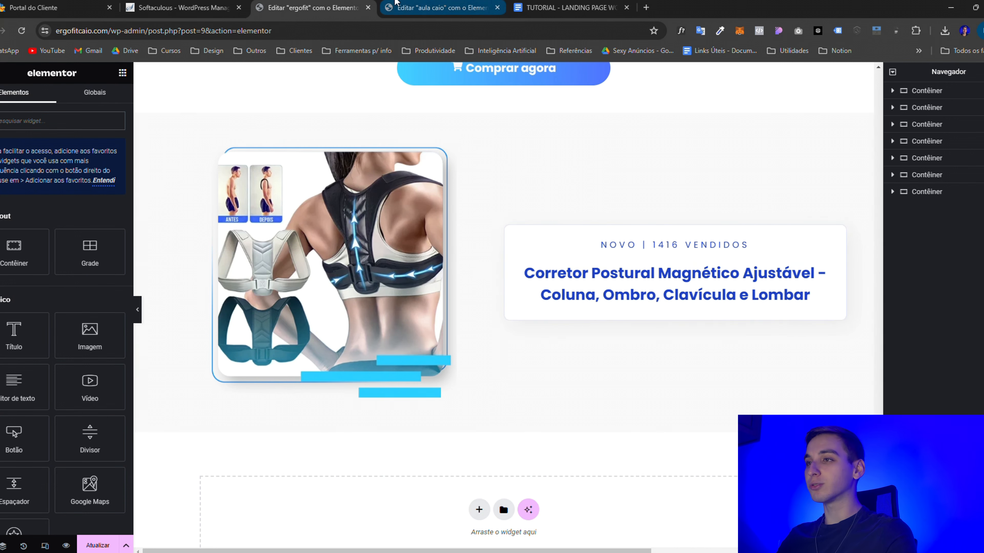
{"action": "left_click", "coordinate": [416, 8]}
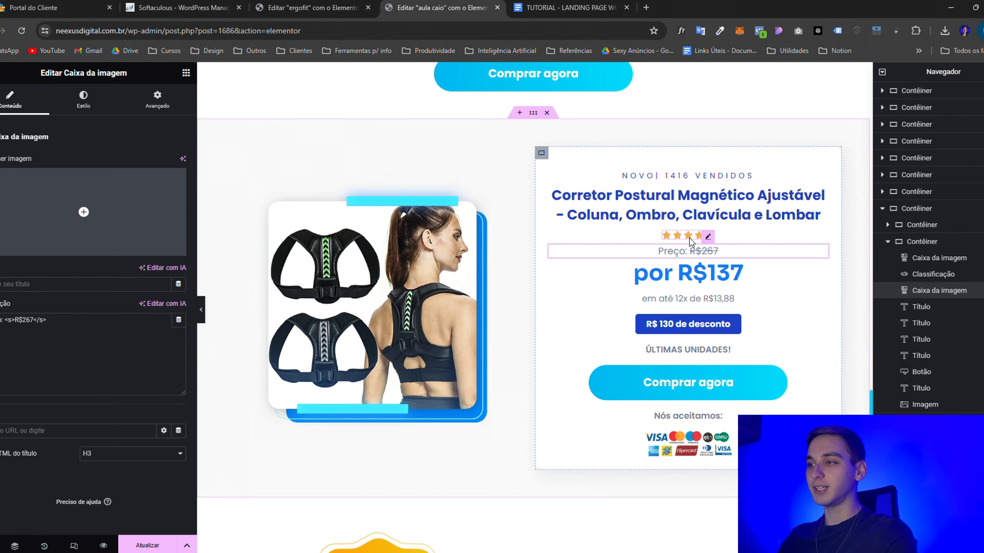
{"action": "left_click", "coordinate": [292, 3]}
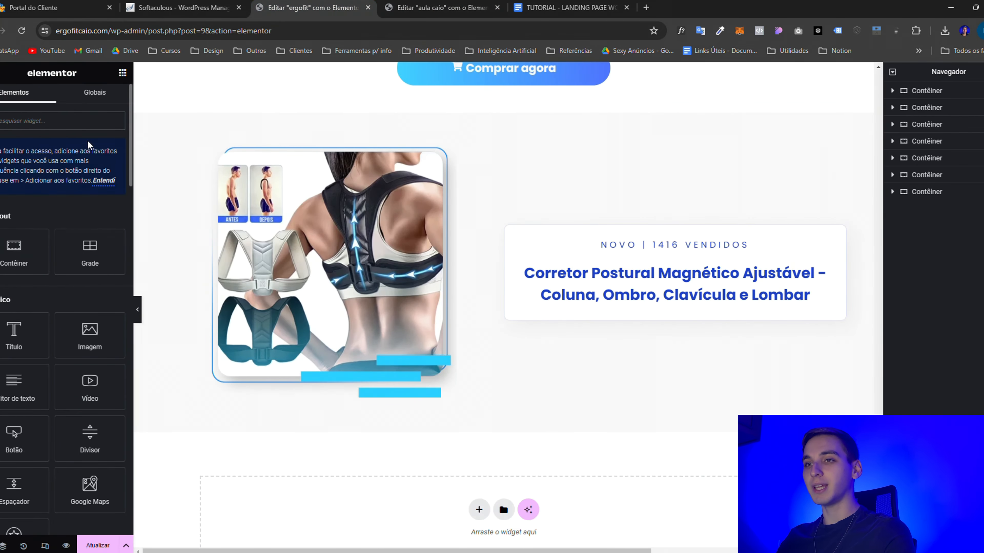
{"action": "scroll", "coordinate": [69, 279], "scroll_direction": "down", "scroll_amount": 15}
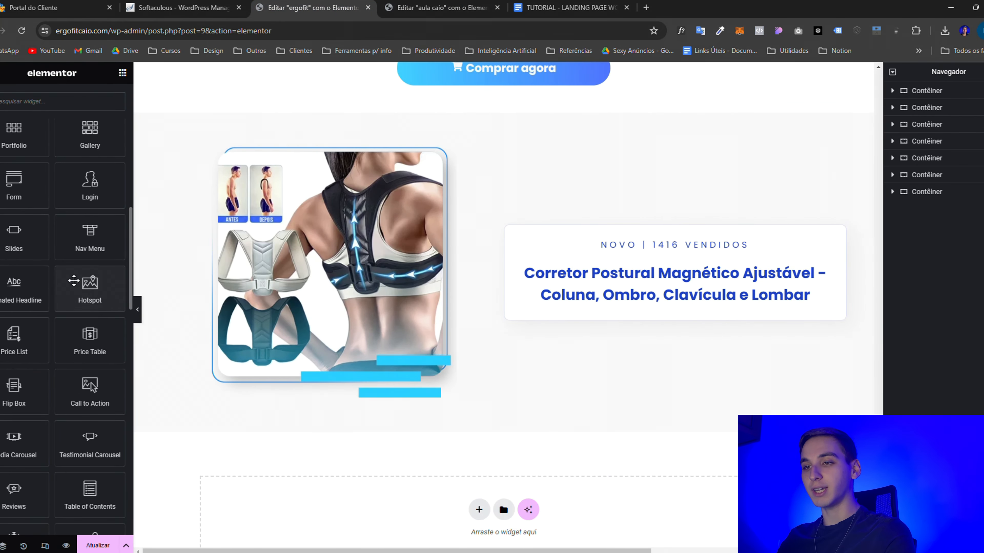
{"action": "scroll", "coordinate": [70, 258], "scroll_direction": "down", "scroll_amount": 10}
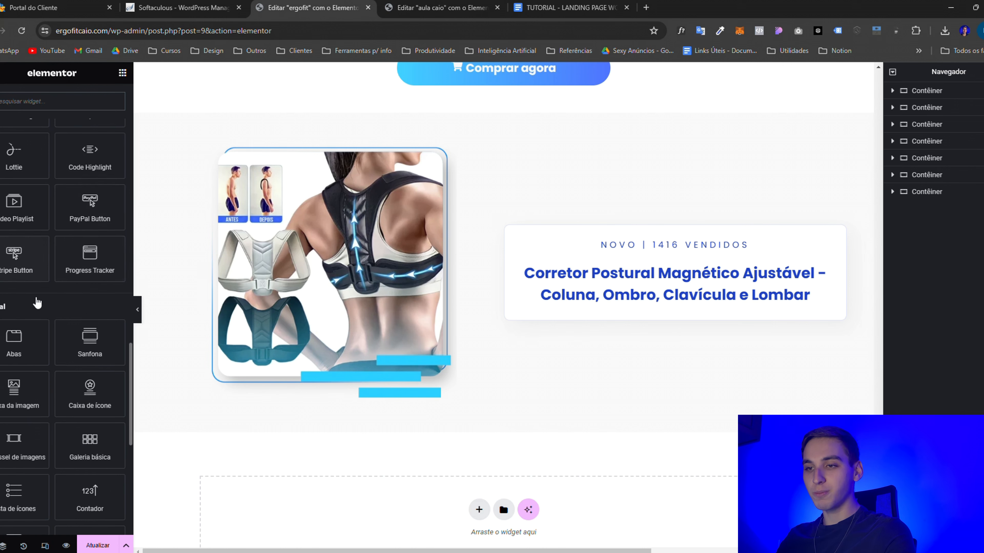
{"action": "scroll", "coordinate": [44, 304], "scroll_direction": "down", "scroll_amount": 5}
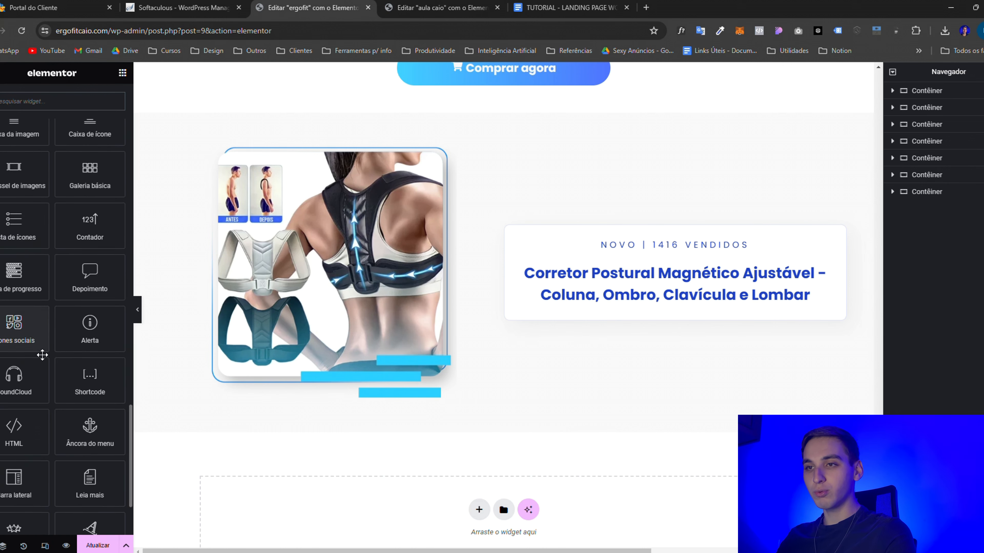
{"action": "left_click_drag", "start_coordinate": [17, 484], "coordinate": [624, 297]}
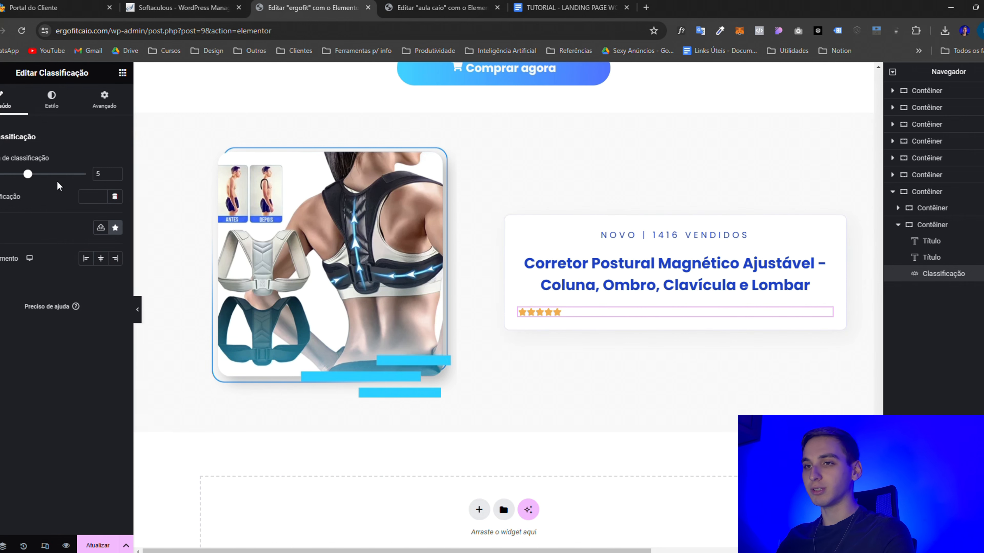
{"action": "left_click_drag", "start_coordinate": [29, 179], "coordinate": [47, 179]}
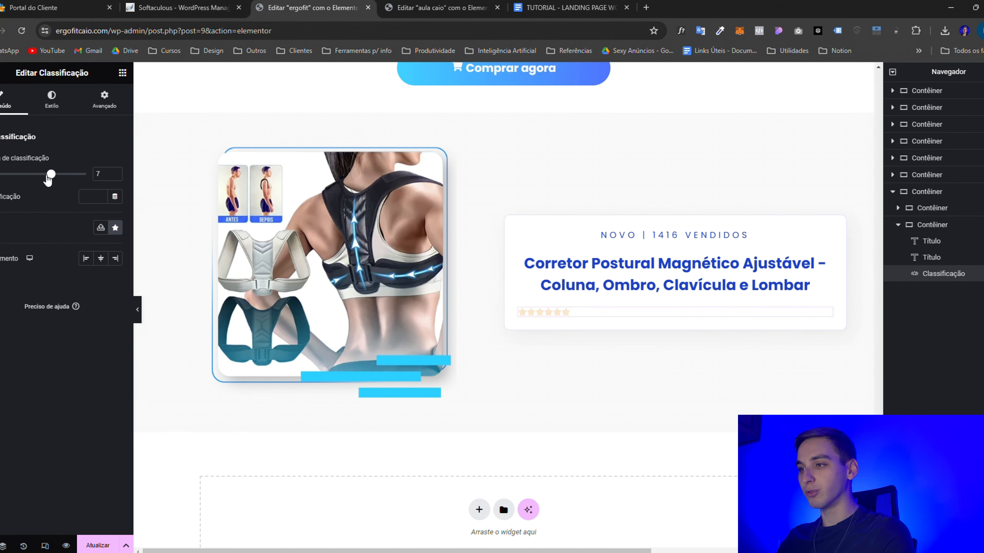
{"action": "left_click", "coordinate": [116, 176]}
{"action": "left_click", "coordinate": [116, 177]}
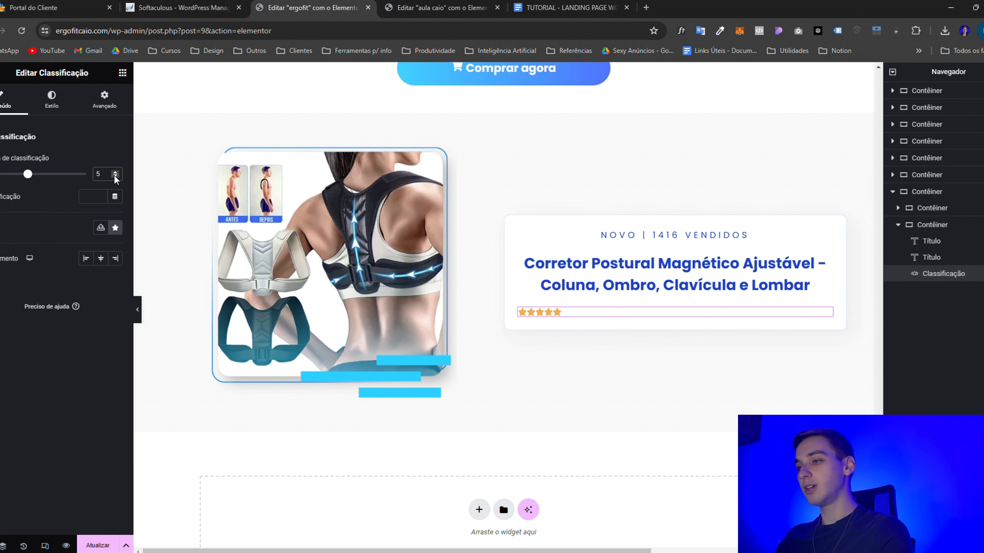
Center the star rating in the product card and set its rating value to 4,5
{"action": "left_click", "coordinate": [101, 259]}
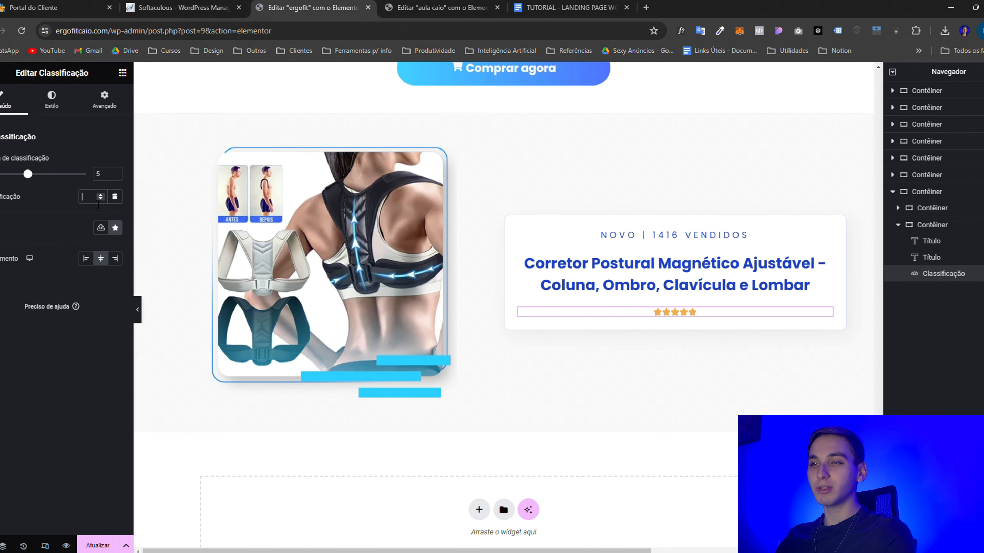
{"action": "left_click", "coordinate": [100, 195]}
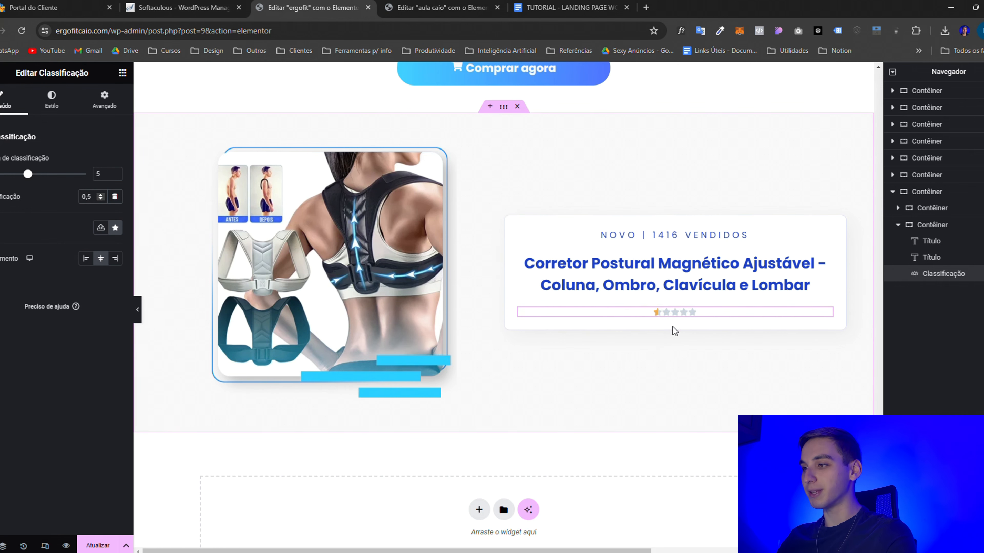
{"action": "left_click", "coordinate": [101, 195]}
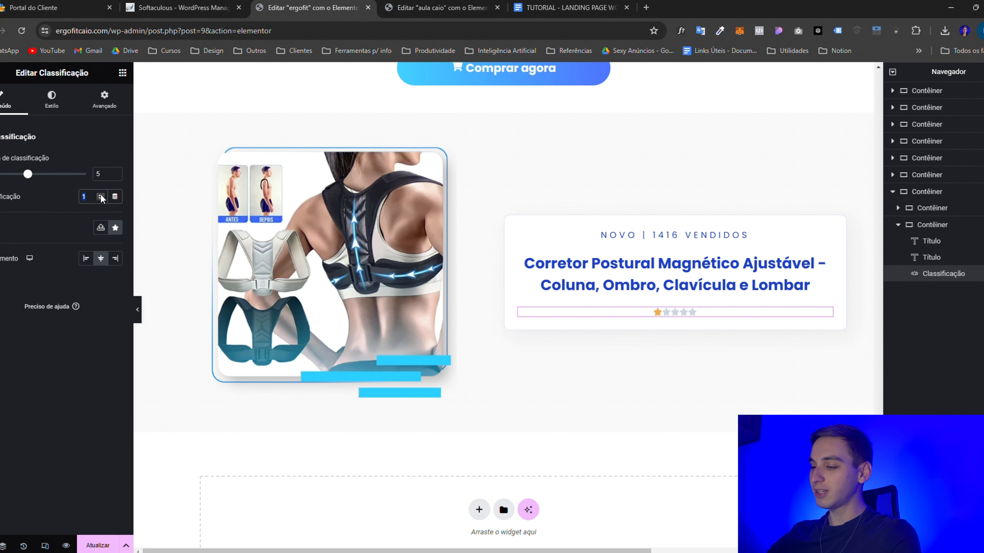
{"action": "type", "text": "4,5"}
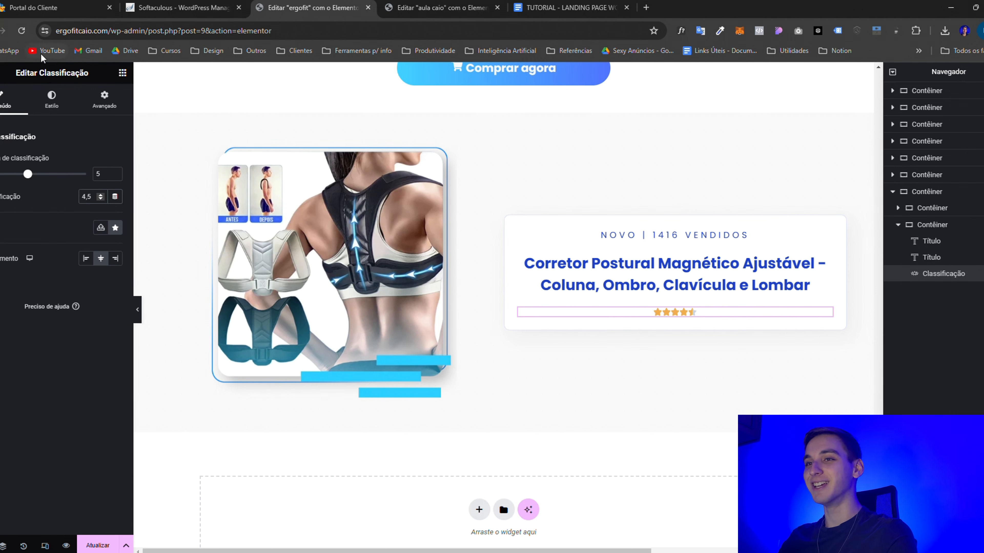
Set the rating stars' icon size to 20 px and their spacing to 5 px
{"action": "left_click", "coordinate": [62, 100]}
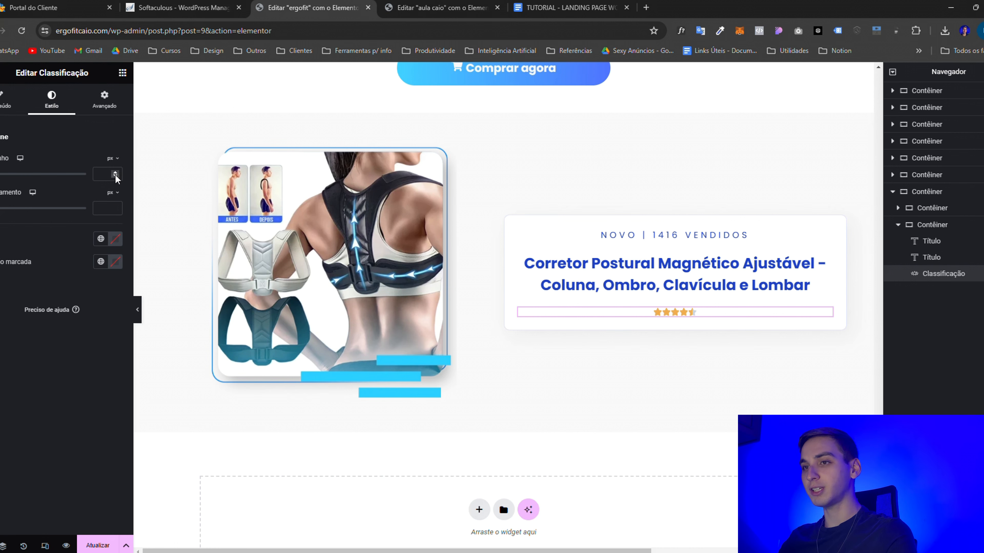
{"action": "left_click_drag", "start_coordinate": [4, 174], "coordinate": [8, 176]}
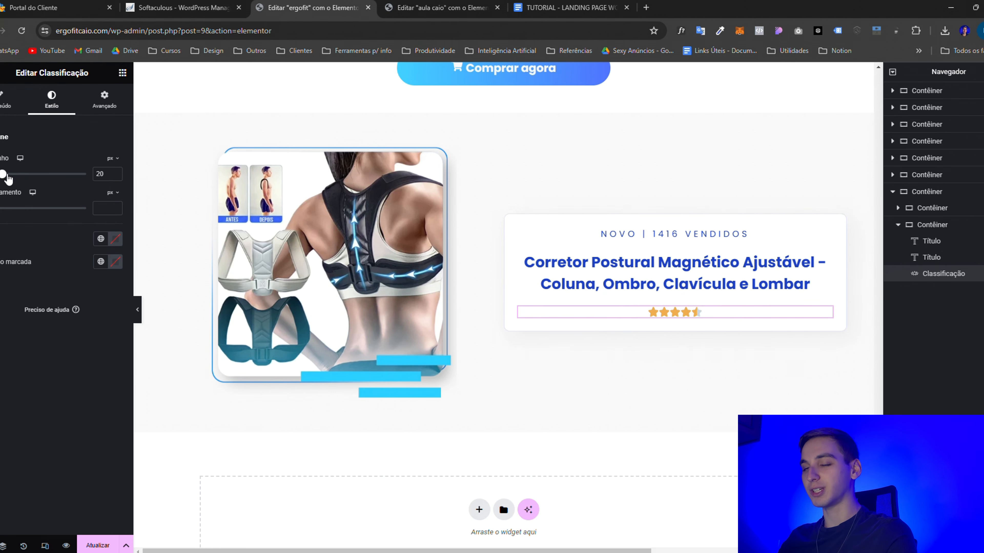
{"action": "left_click_drag", "start_coordinate": [0, 208], "coordinate": [0, 209]}
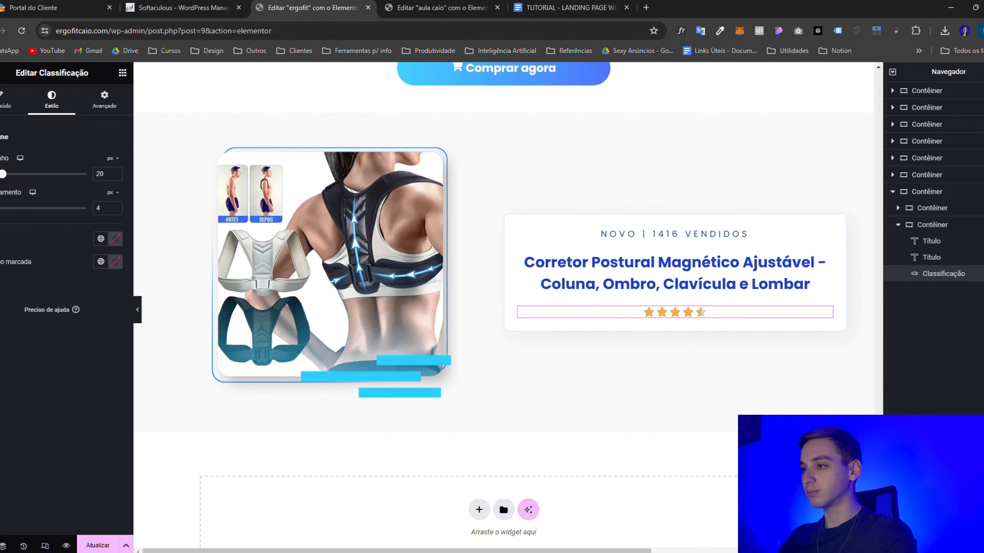
{"action": "left_click", "coordinate": [115, 206]}
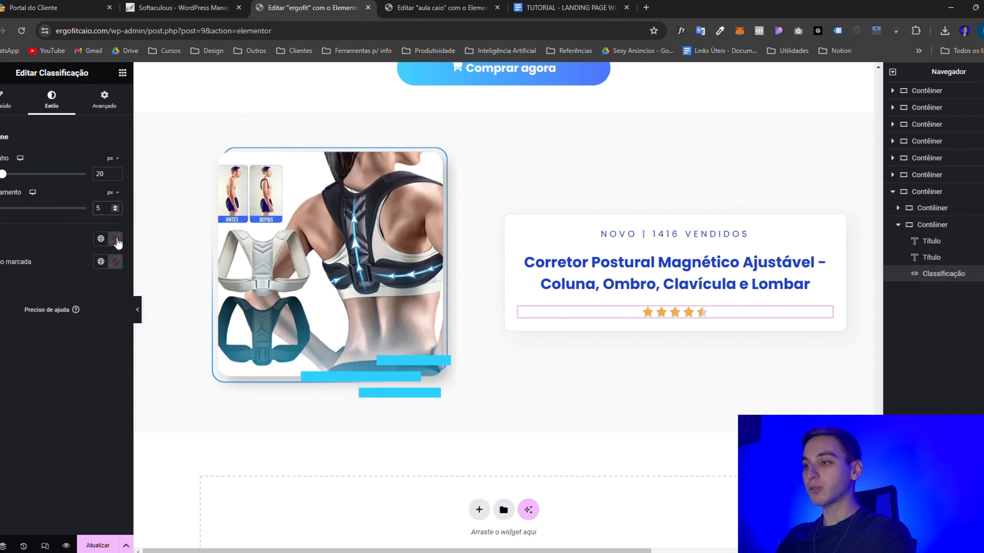
{"action": "left_click", "coordinate": [100, 239]}
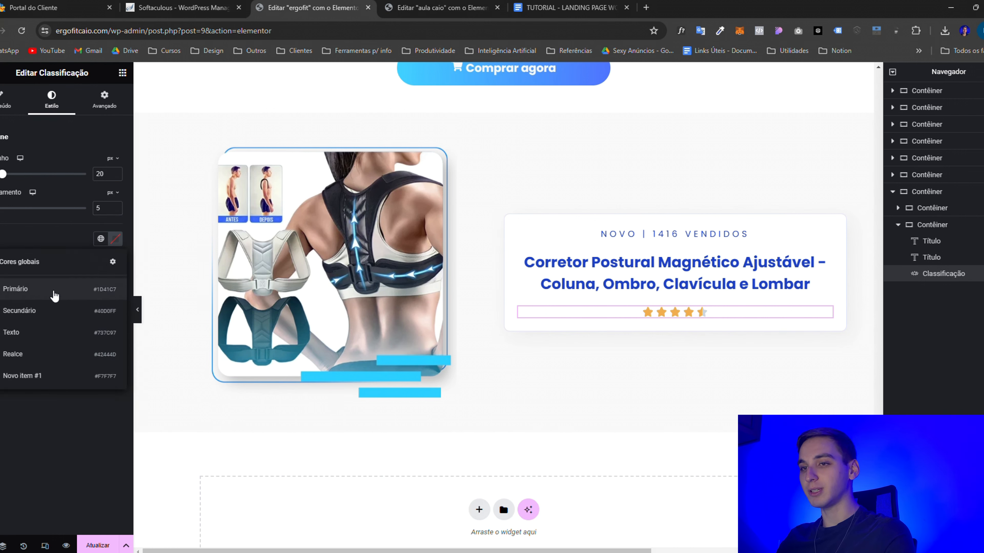
{"action": "left_click", "coordinate": [100, 239]}
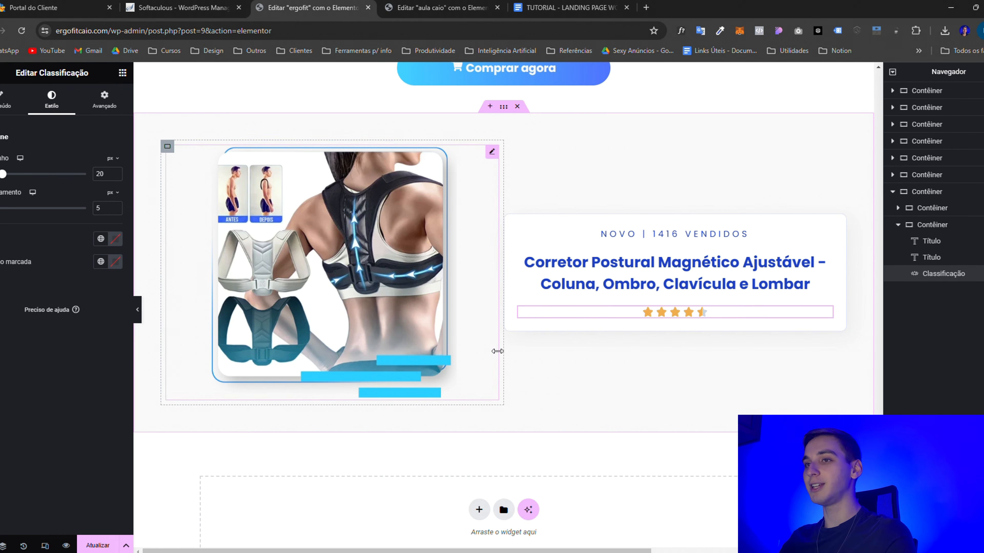
Add a Título widget below the star rating in the product card, following the reference page, and center it
{"action": "left_click", "coordinate": [414, 11]}
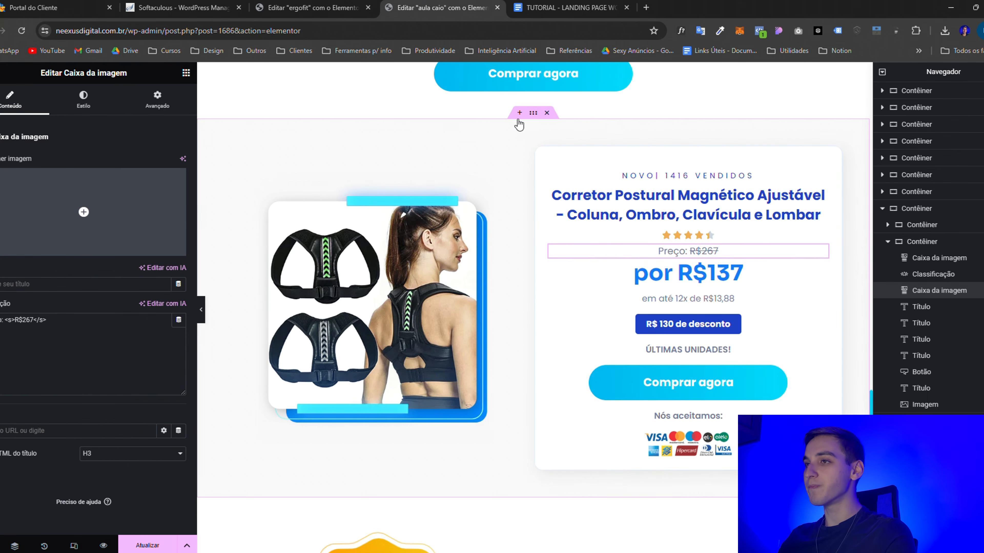
{"action": "left_click", "coordinate": [285, 2]}
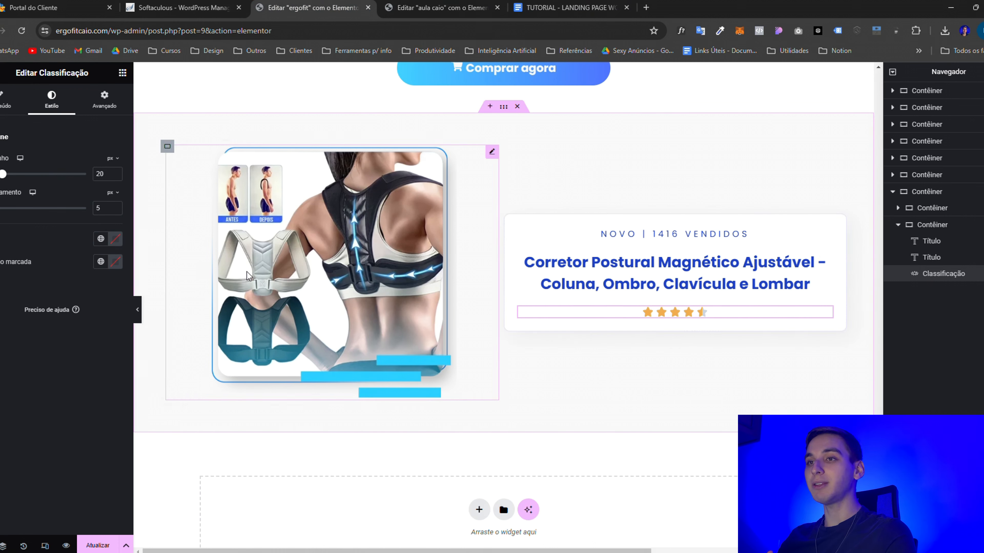
{"action": "left_click", "coordinate": [122, 69]}
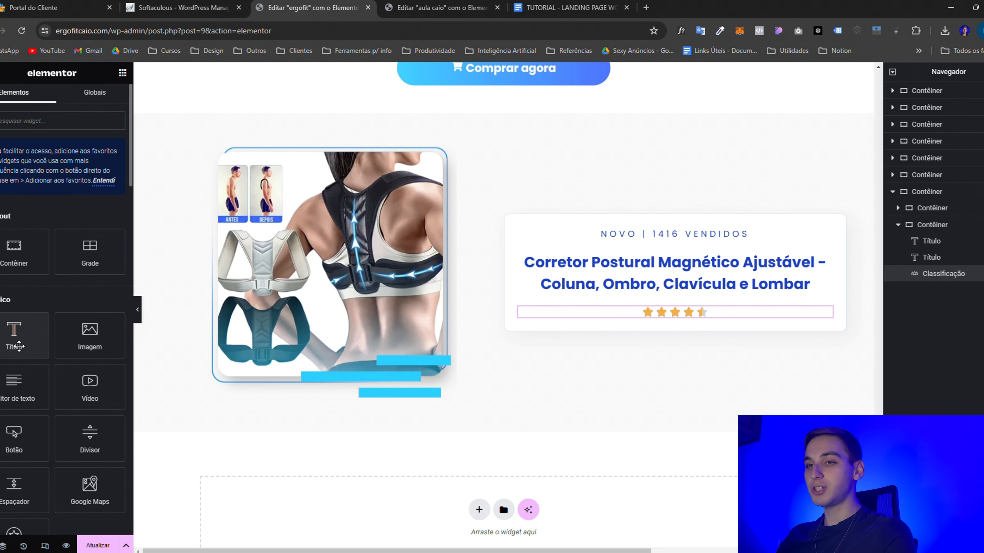
{"action": "left_click_drag", "start_coordinate": [19, 346], "coordinate": [632, 313]}
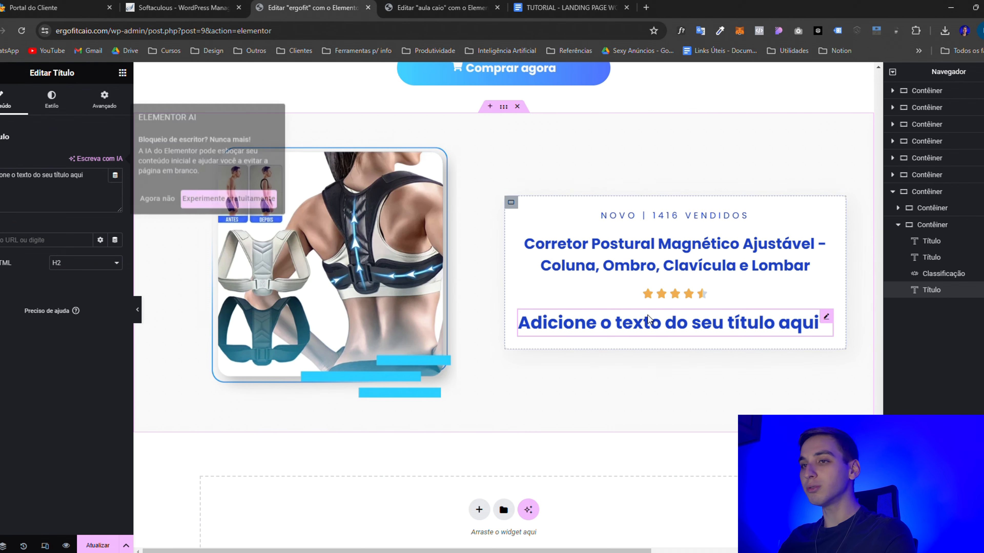
{"action": "left_click", "coordinate": [52, 100]}
{"action": "left_click", "coordinate": [92, 163]}
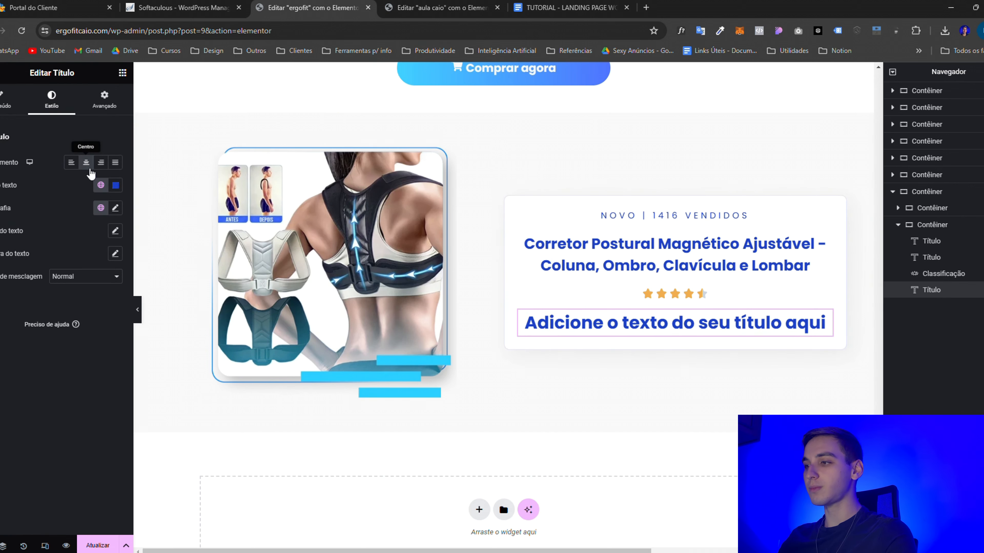
Set the new title's text to "Preço: <s>R$267</s>", matching the struck-through price on the reference page
{"action": "left_click", "coordinate": [457, 5]}
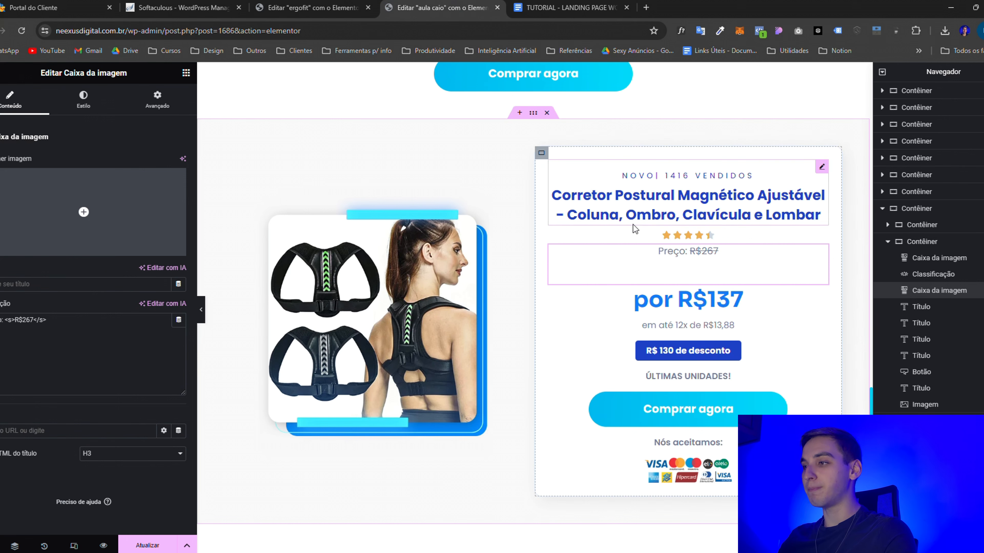
{"action": "left_click", "coordinate": [61, 322]}
{"action": "key", "text": "ctrl+a"}
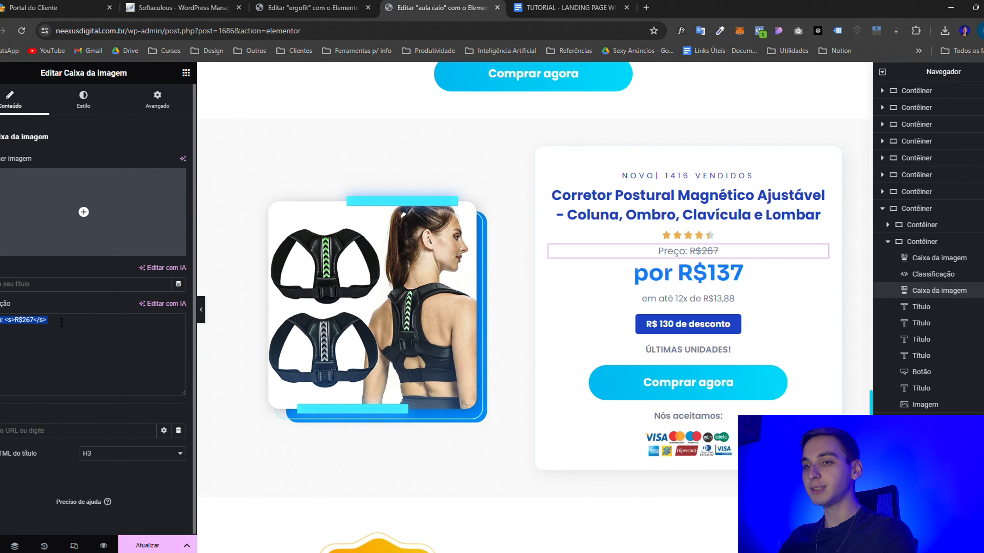
{"action": "left_click", "coordinate": [313, 7]}
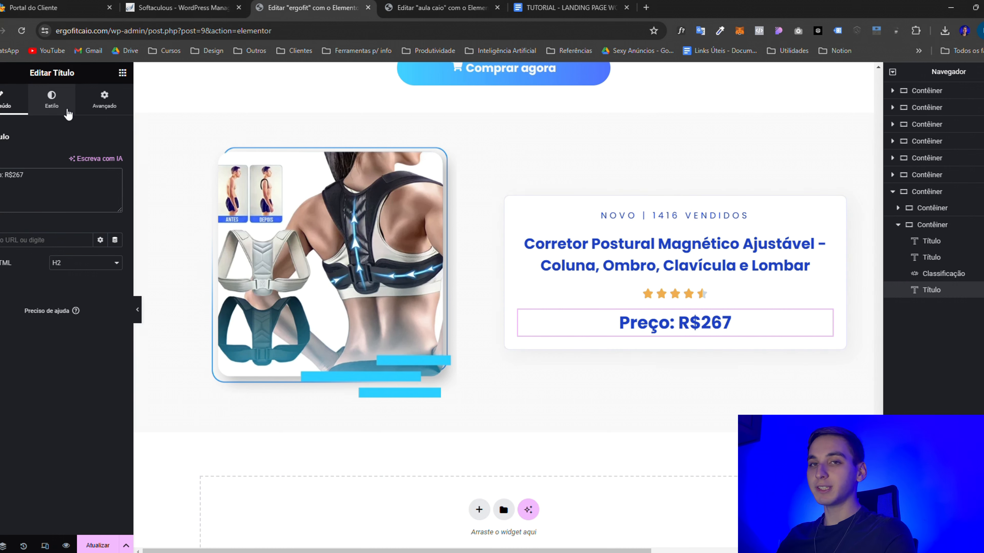
{"action": "left_click", "coordinate": [5, 177]}
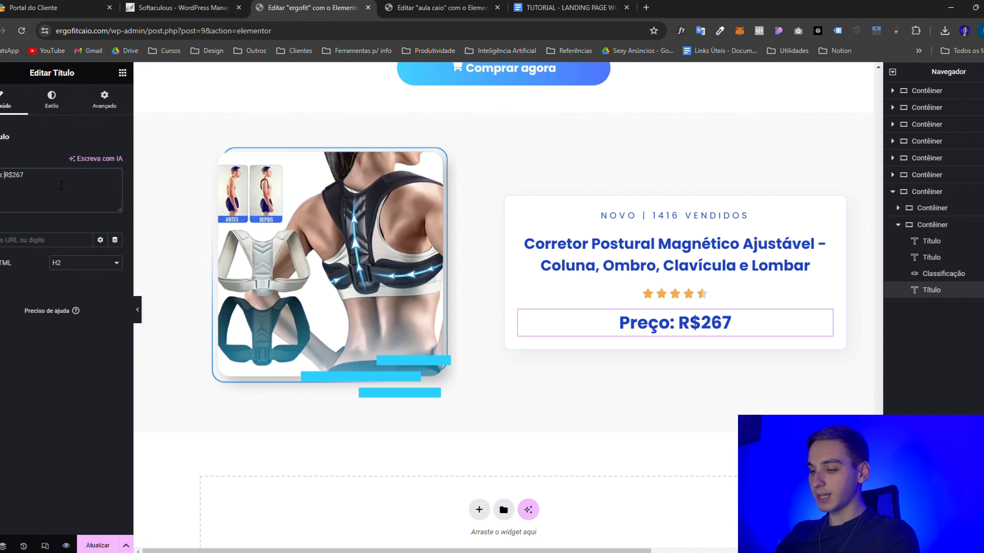
{"action": "type", "text": "<s>"}
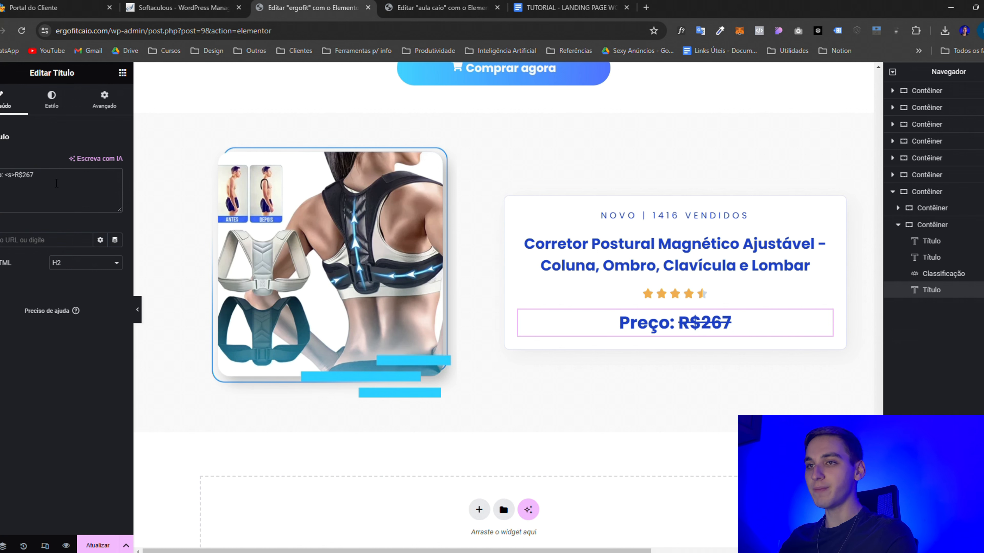
{"action": "type", "text": "<"}
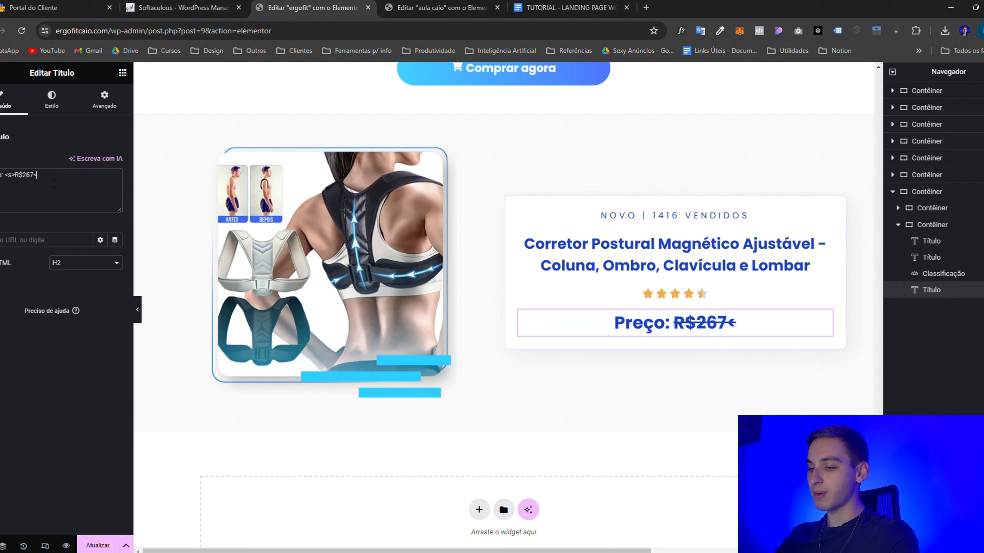
{"action": "type", "text": "/s>"}
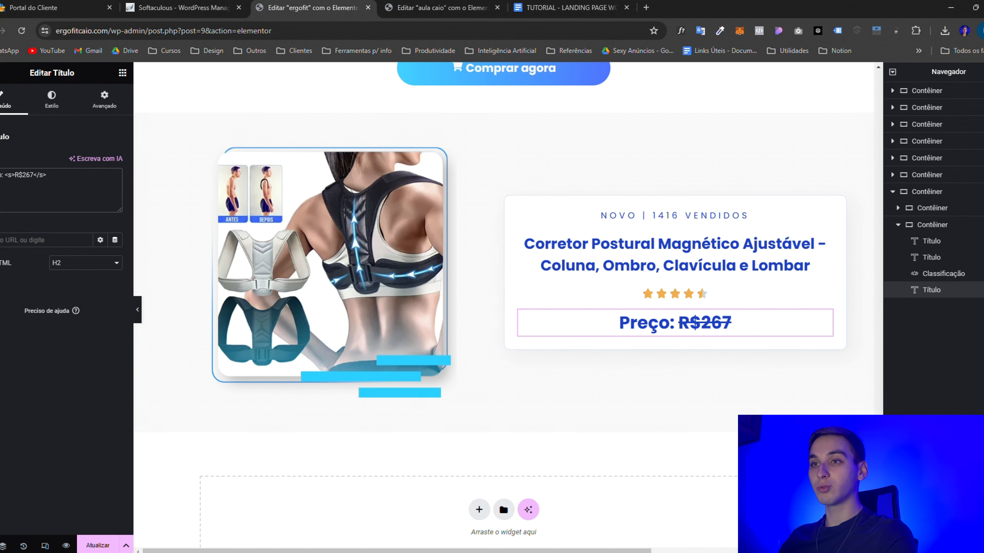
Set the font size of the "Preço: R$267" title to 1,3 em
{"action": "left_click", "coordinate": [47, 108]}
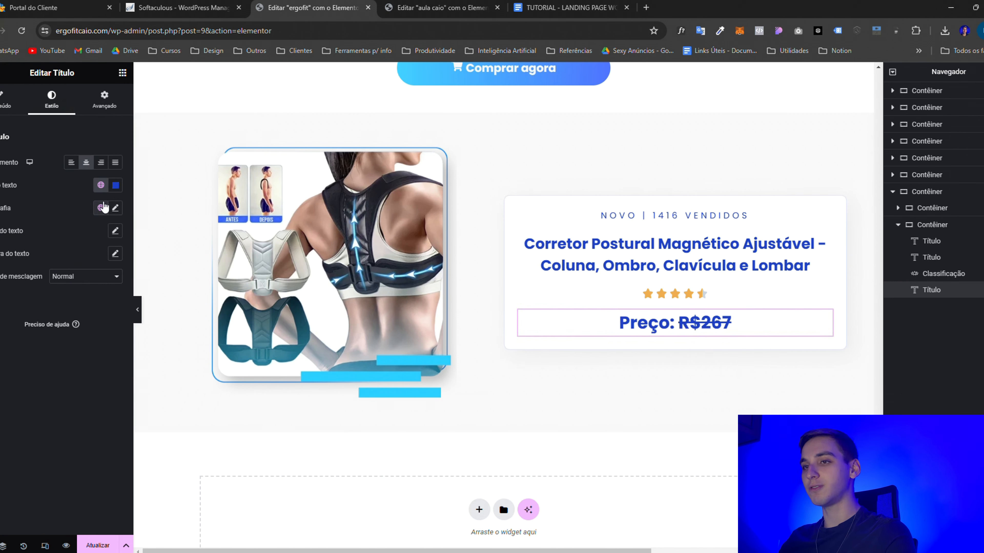
{"action": "left_click", "coordinate": [116, 209]}
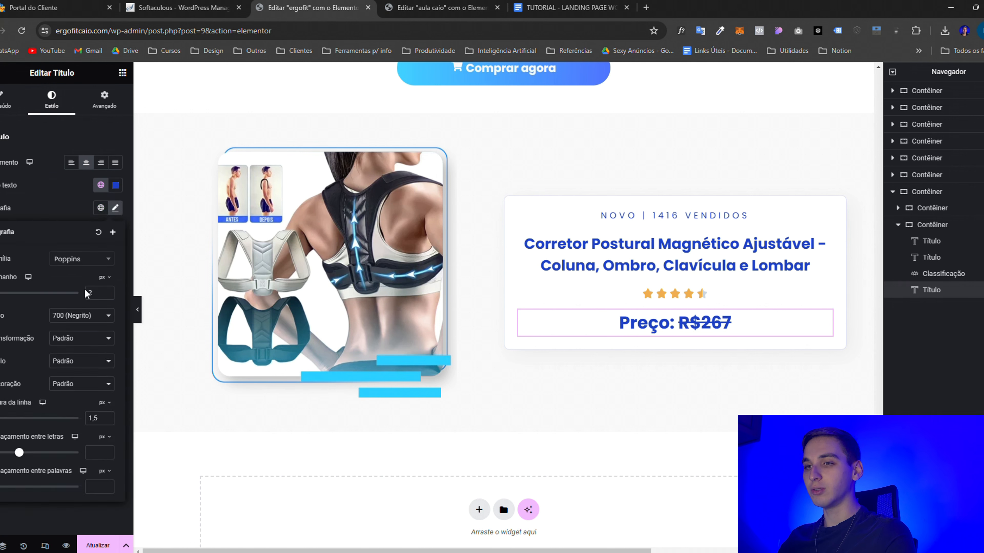
{"action": "left_click", "coordinate": [103, 282]}
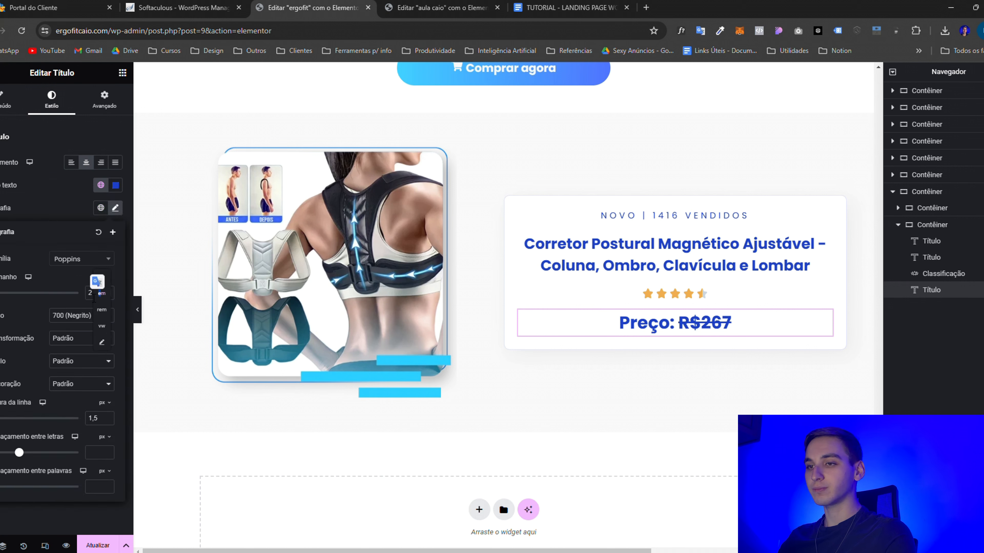
{"action": "left_click", "coordinate": [99, 279]}
{"action": "double_click", "coordinate": [99, 298]}
{"action": "type", "text": "1,2"}
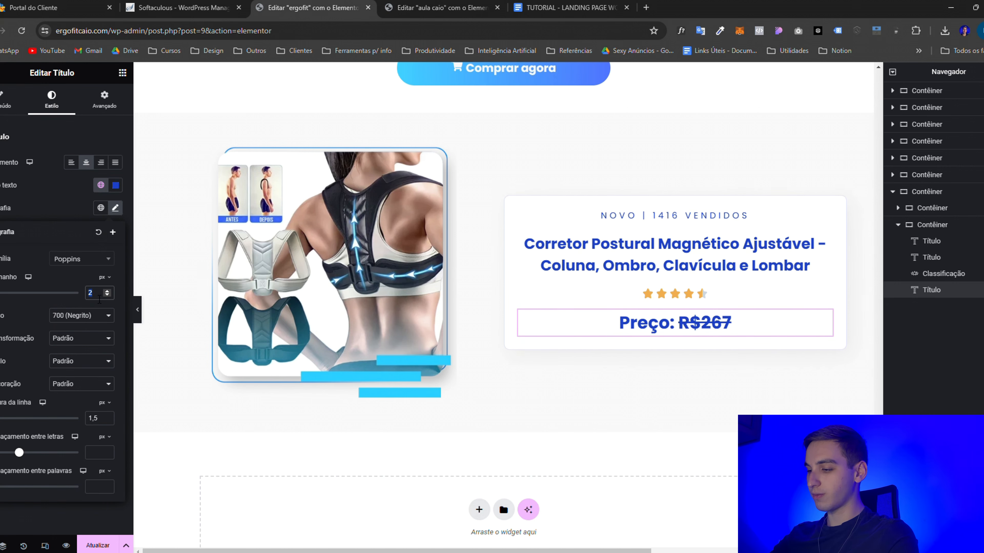
{"action": "key", "text": "BackSpace"}
{"action": "type", "text": "3"}
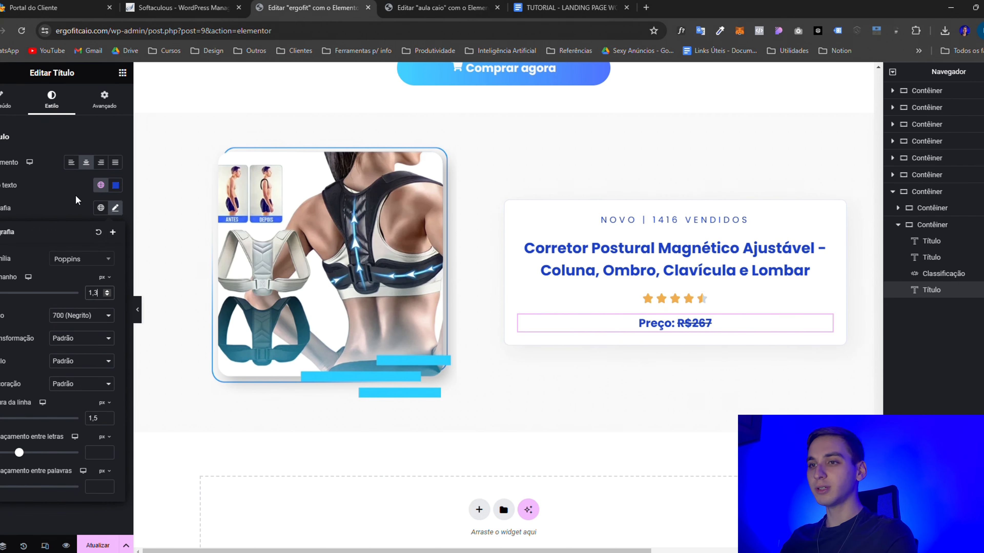
Set the "Preço: R$267" title's font weight to 400 (Normal) and its text color to the global grey
{"action": "left_click", "coordinate": [69, 319]}
{"action": "left_click", "coordinate": [73, 353]}
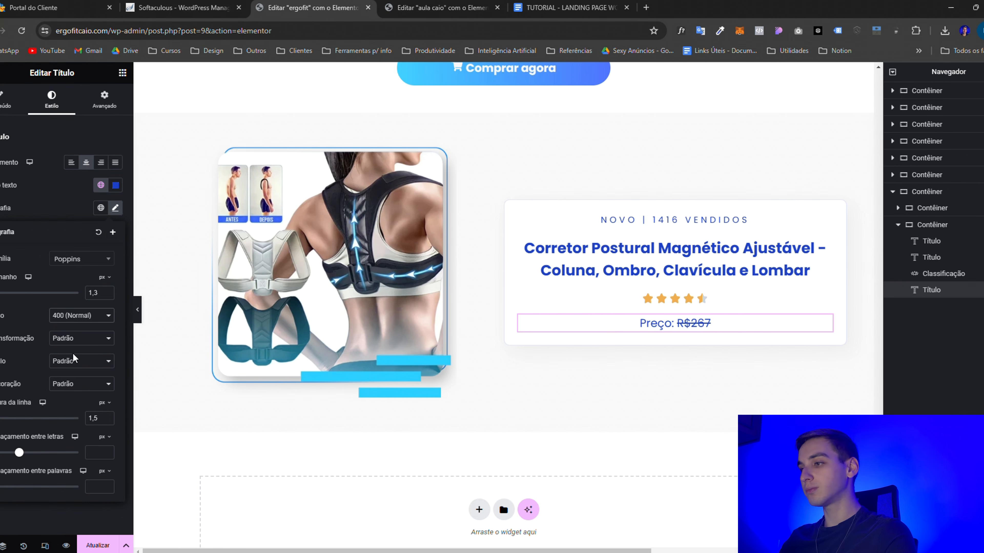
{"action": "left_click", "coordinate": [61, 220]}
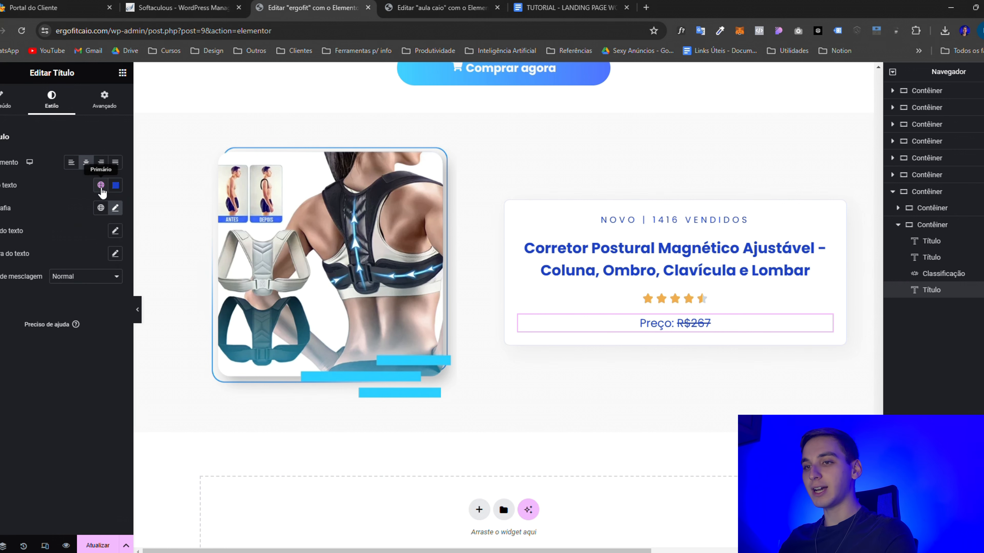
{"action": "left_click", "coordinate": [100, 185]}
{"action": "left_click", "coordinate": [35, 278]}
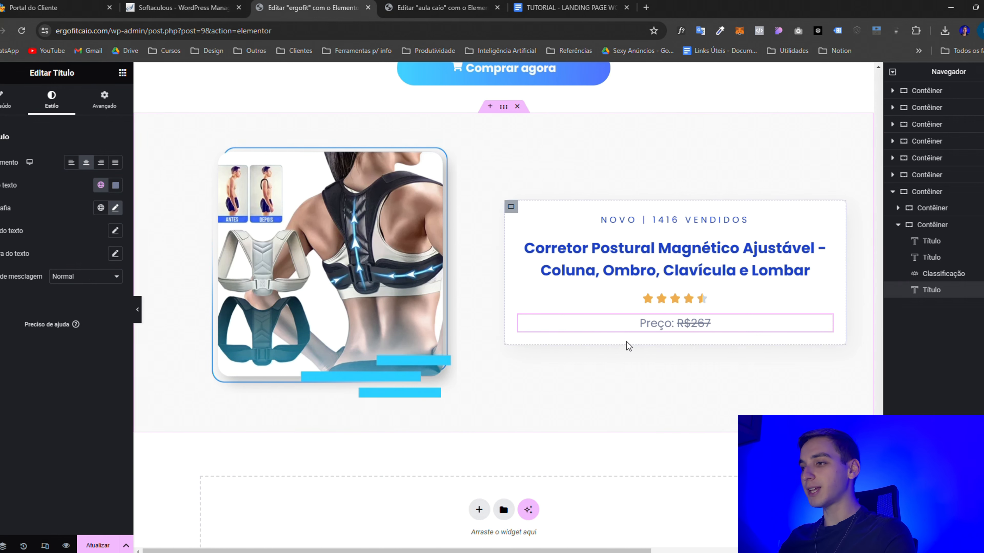
Duplicate the old-price title as "por R$137" and apply the Primário global font to it
{"action": "right_click", "coordinate": [612, 325]}
{"action": "left_click", "coordinate": [632, 351]}
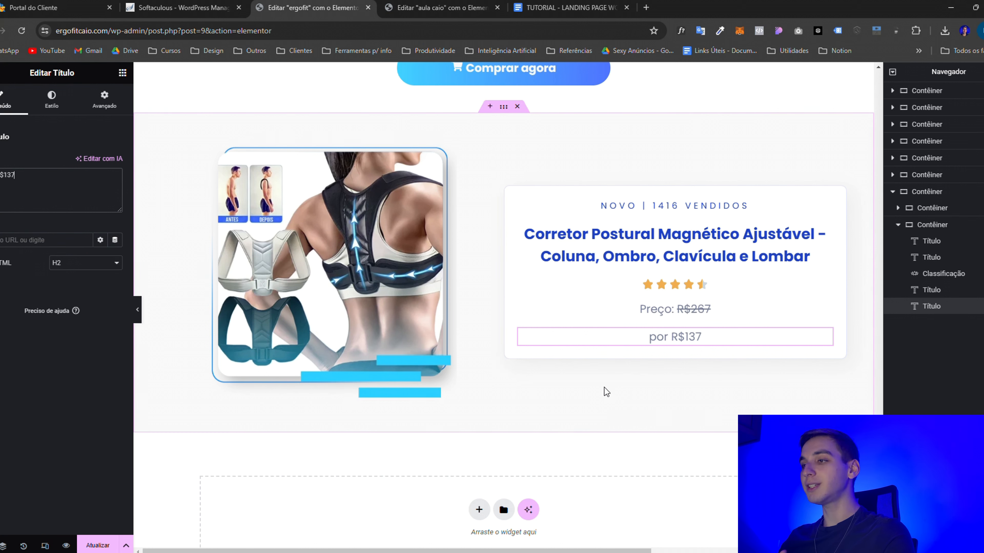
{"action": "left_click", "coordinate": [51, 100]}
{"action": "left_click", "coordinate": [100, 208]}
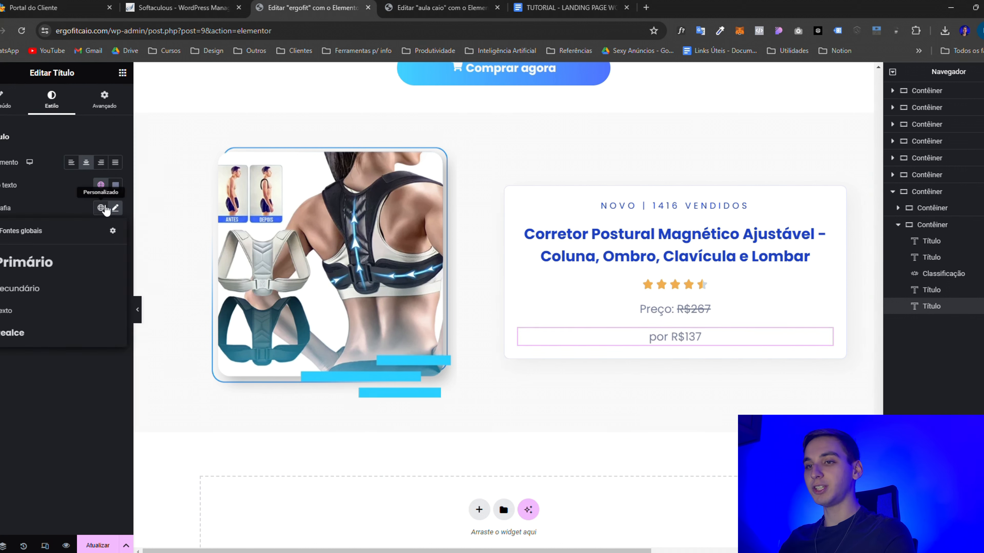
{"action": "left_click", "coordinate": [35, 261]}
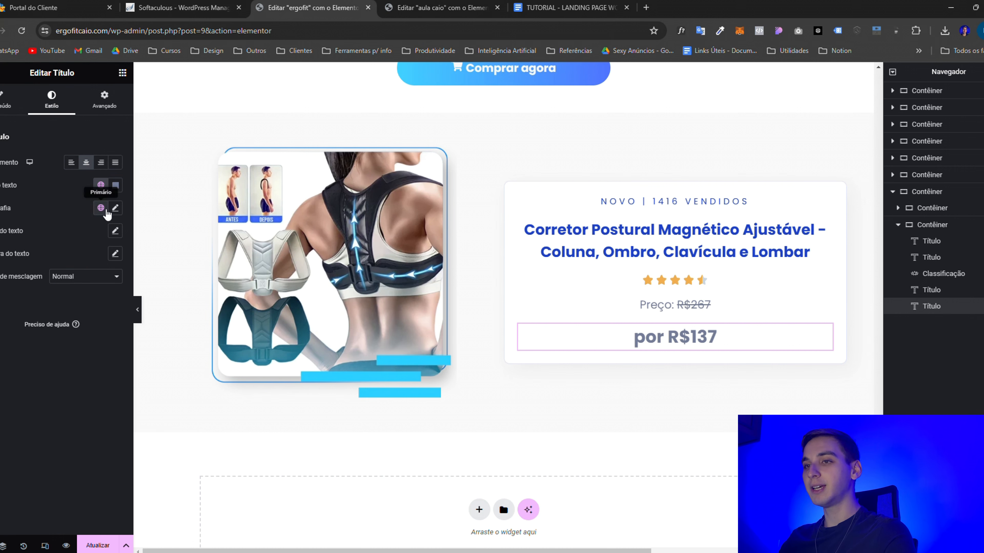
Set the "por R$137" title's font size to 2,8 em and its text color to the global primary blue
{"action": "left_click", "coordinate": [116, 209]}
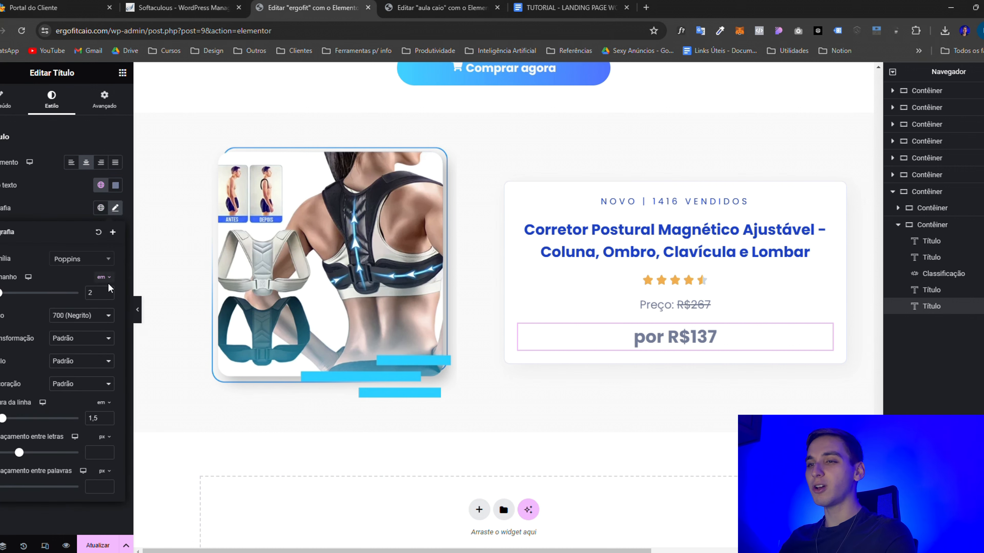
{"action": "left_click", "coordinate": [107, 291]}
{"action": "left_click", "coordinate": [108, 291]}
{"action": "left_click", "coordinate": [108, 291]}
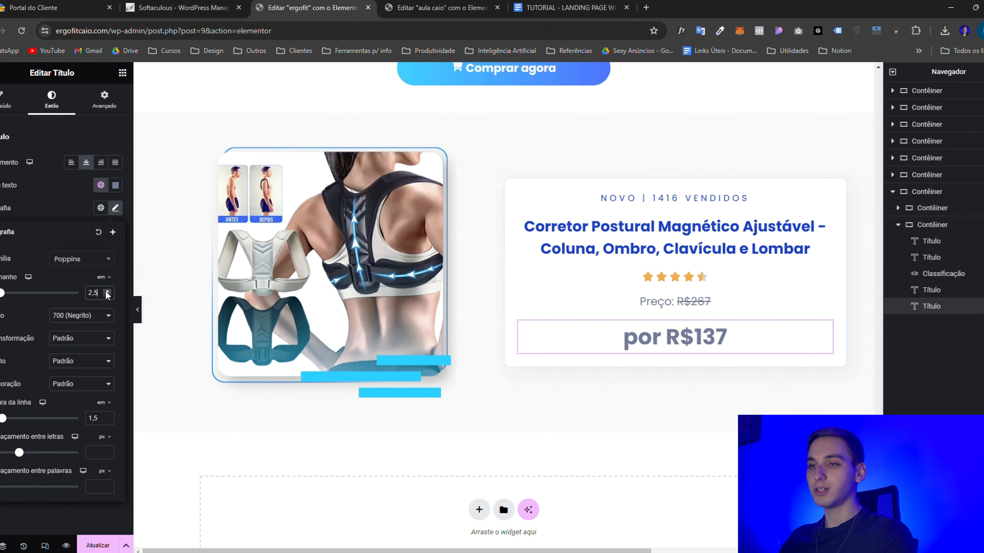
{"action": "left_click", "coordinate": [107, 291]}
{"action": "left_click", "coordinate": [107, 291]}
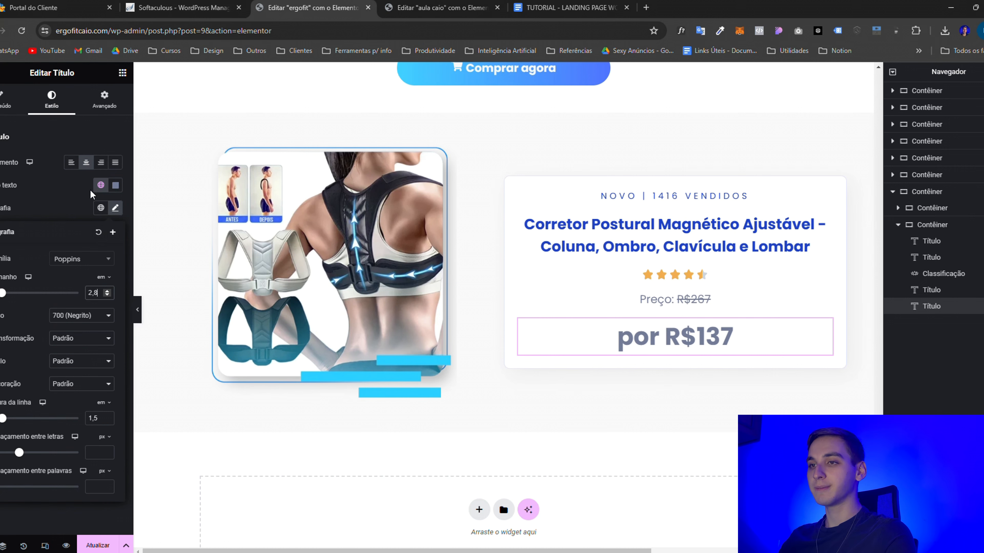
{"action": "left_click", "coordinate": [46, 188]}
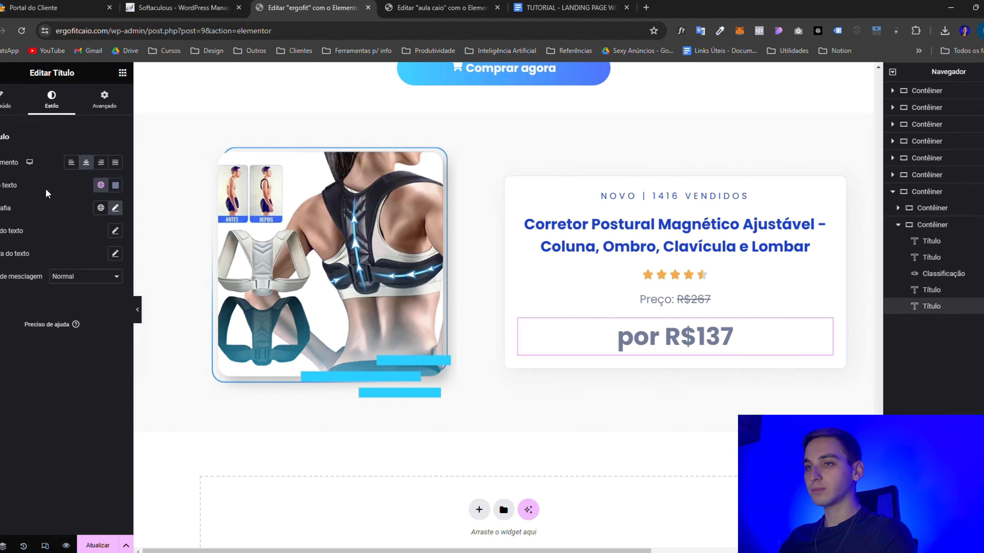
{"action": "left_click", "coordinate": [100, 185]}
{"action": "left_click", "coordinate": [33, 232]}
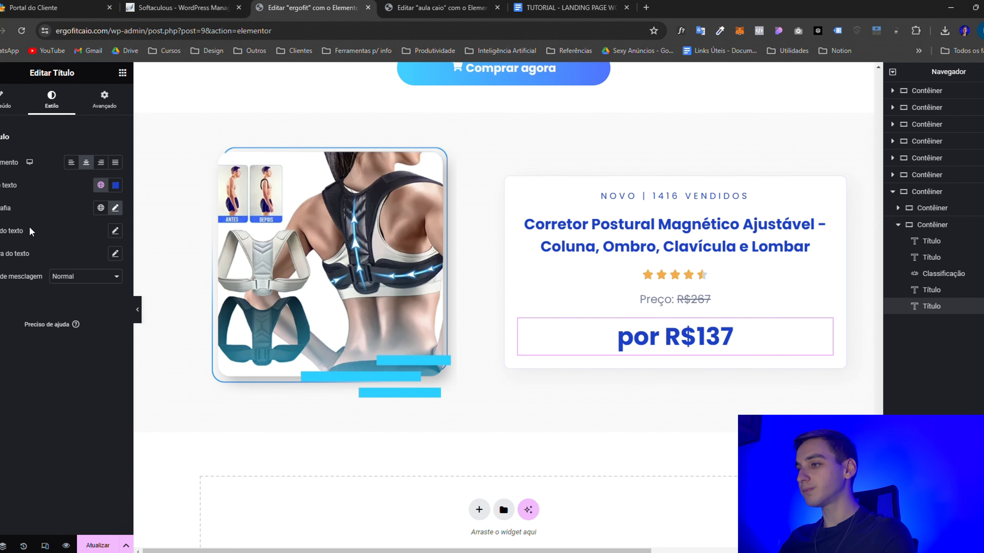
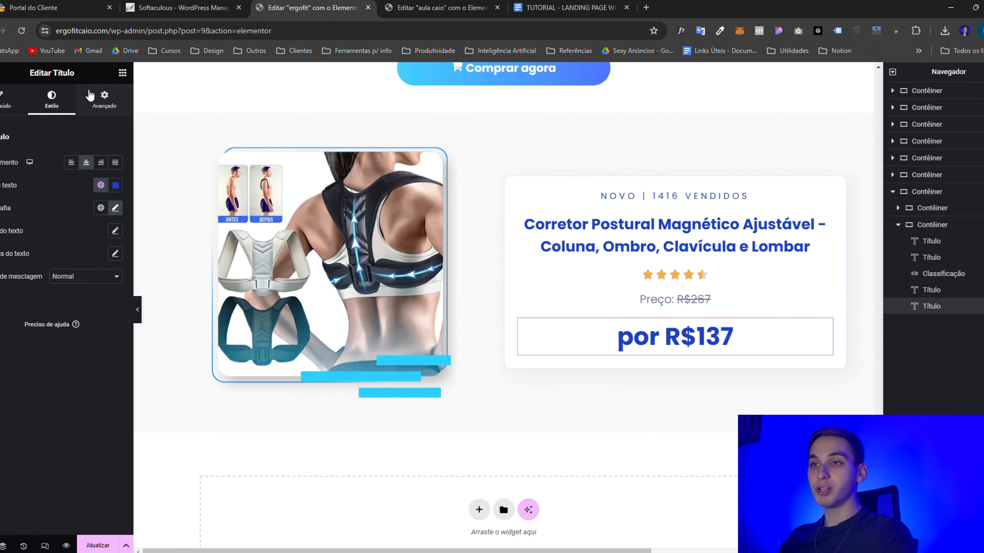
Unlink the margin values of the "por R$137" title and give it a small negative top margin
{"action": "left_click", "coordinate": [104, 99]}
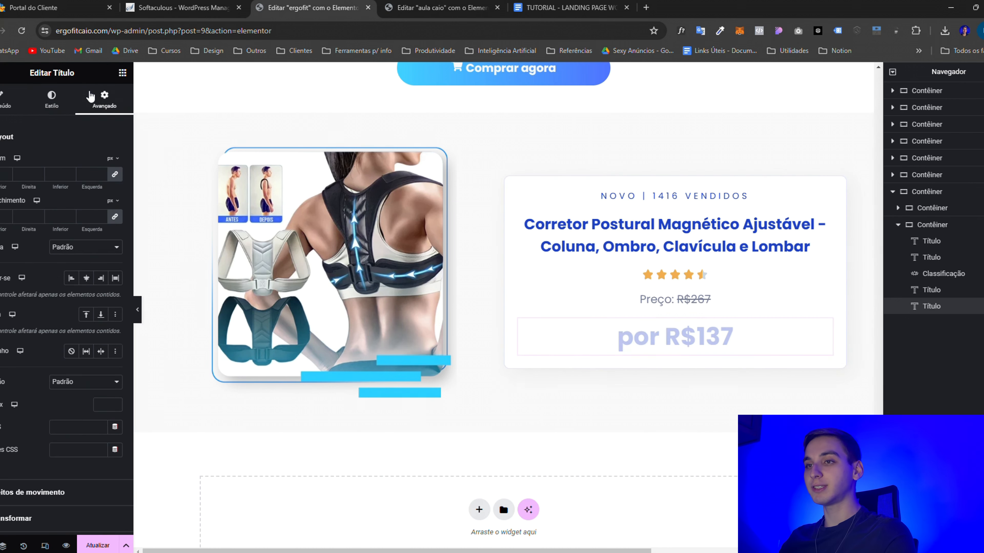
{"action": "left_click", "coordinate": [116, 179]}
{"action": "left_click", "coordinate": [7, 176]}
{"action": "left_click", "coordinate": [7, 177]}
{"action": "left_click", "coordinate": [7, 176]}
{"action": "left_click", "coordinate": [7, 176]}
{"action": "left_click", "coordinate": [7, 177]}
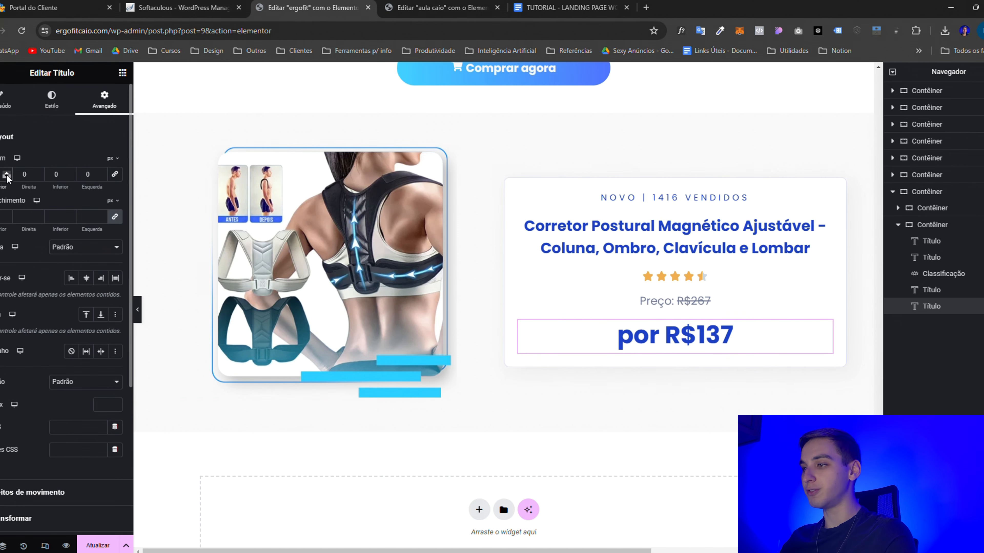
{"action": "left_click", "coordinate": [7, 177]}
{"action": "left_click", "coordinate": [7, 177]}
{"action": "left_click", "coordinate": [7, 177]}
{"action": "left_click", "coordinate": [7, 176]}
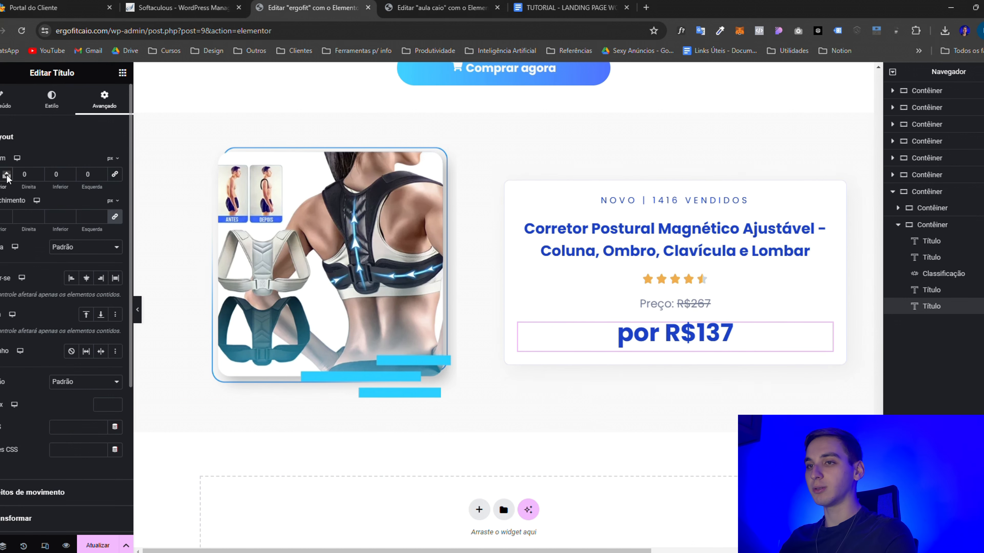
Set the bottom margin of the "por R$137" title to -10 px
{"action": "left_click", "coordinate": [70, 177]}
{"action": "left_click", "coordinate": [71, 177]}
{"action": "left_click", "coordinate": [70, 176]}
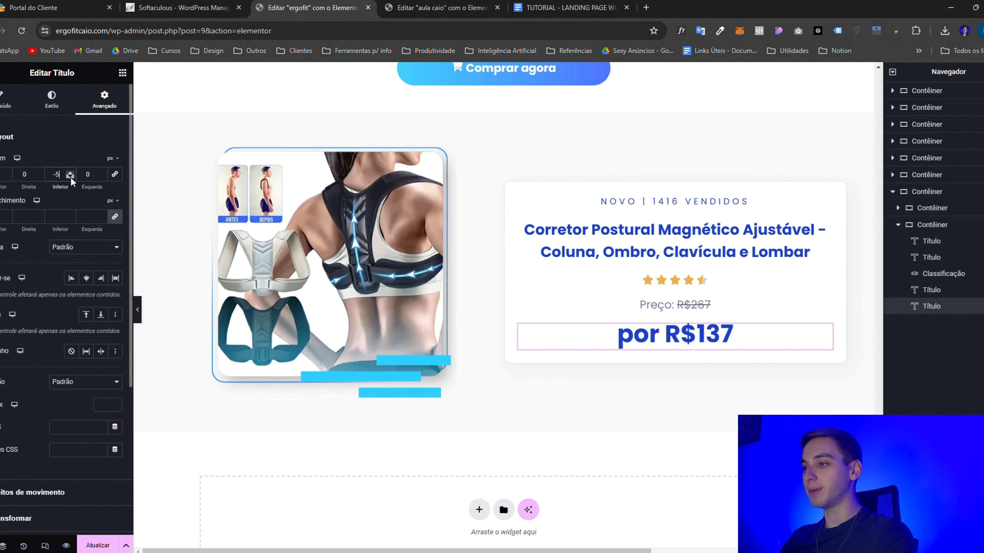
{"action": "left_click", "coordinate": [71, 177]}
{"action": "left_click", "coordinate": [71, 177]}
{"action": "left_click", "coordinate": [71, 177]}
{"action": "left_click", "coordinate": [71, 177]}
{"action": "left_click", "coordinate": [71, 177]}
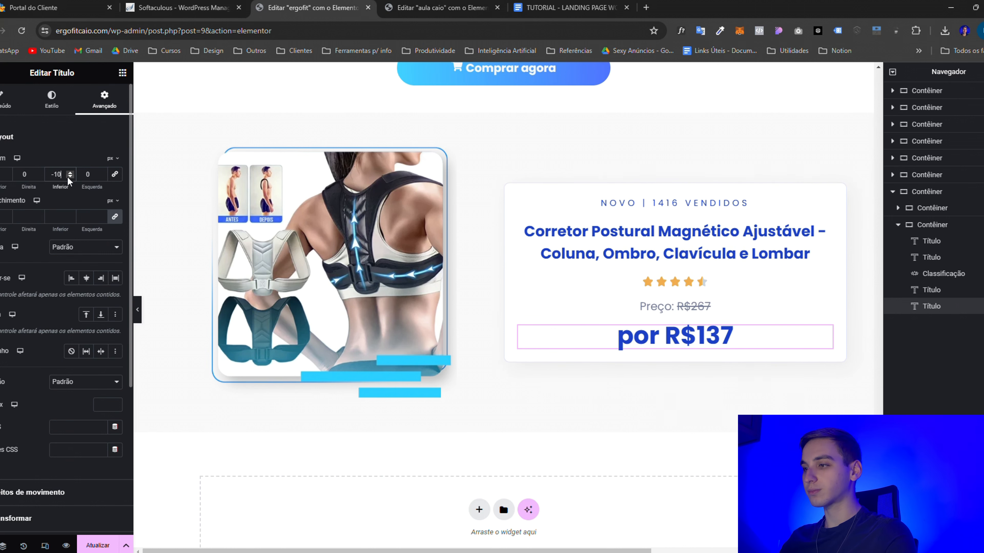
{"action": "left_click", "coordinate": [52, 100]}
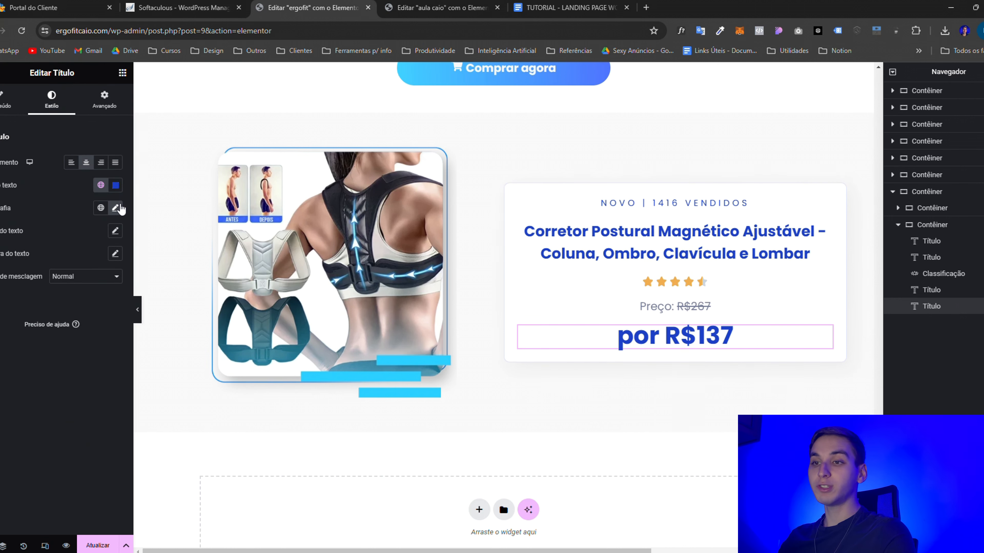
Set the line height of the "por R$137" title to 1 em and its bottom margin to 0 px
{"action": "left_click", "coordinate": [116, 208]}
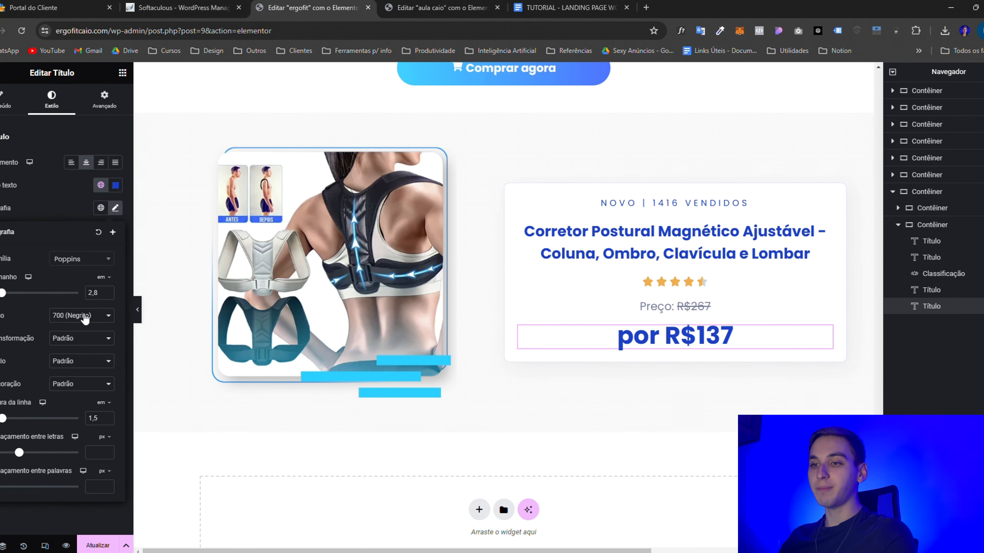
{"action": "left_click", "coordinate": [108, 421]}
{"action": "left_click", "coordinate": [107, 421]}
{"action": "left_click", "coordinate": [108, 422]}
{"action": "left_click", "coordinate": [107, 421]}
{"action": "left_click", "coordinate": [108, 421]}
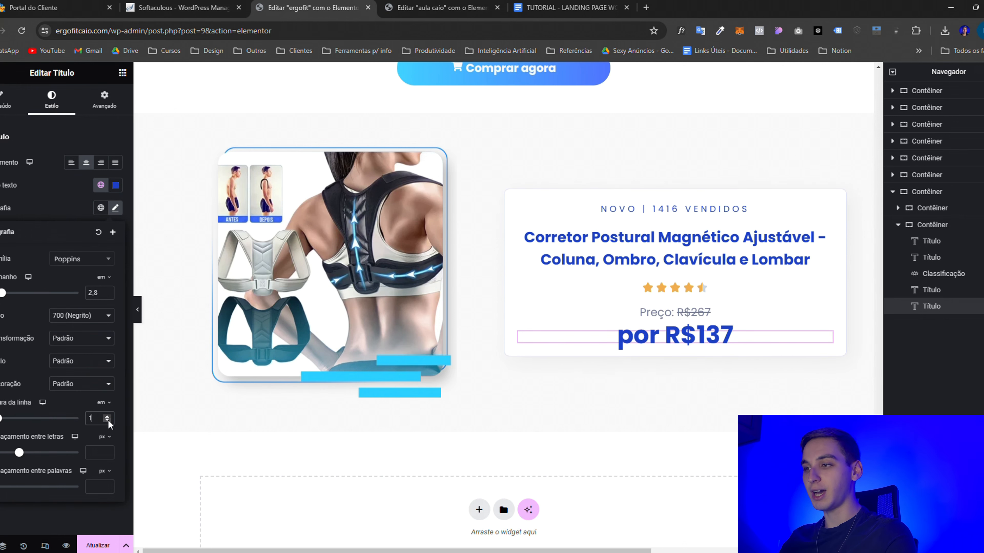
{"action": "left_click", "coordinate": [104, 100]}
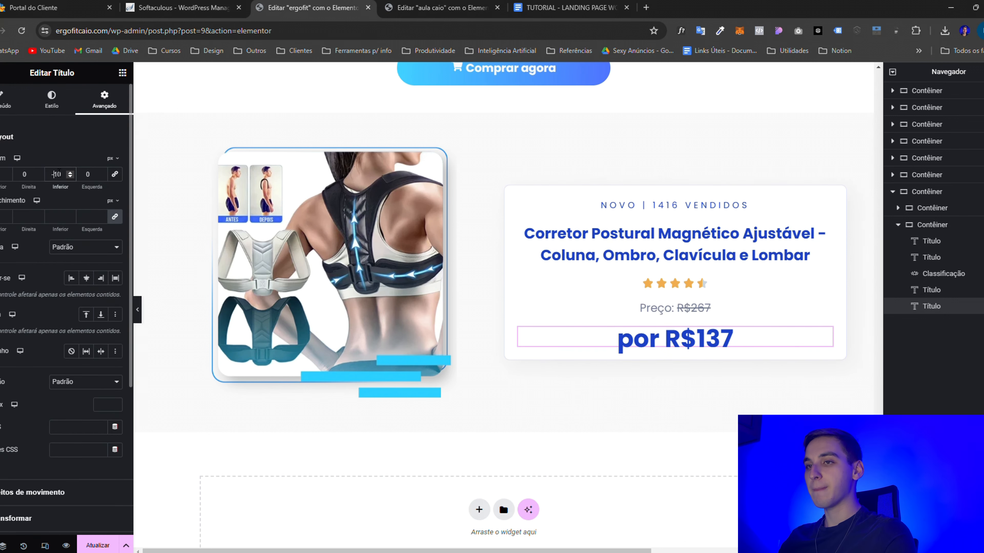
{"action": "type", "text": "0"}
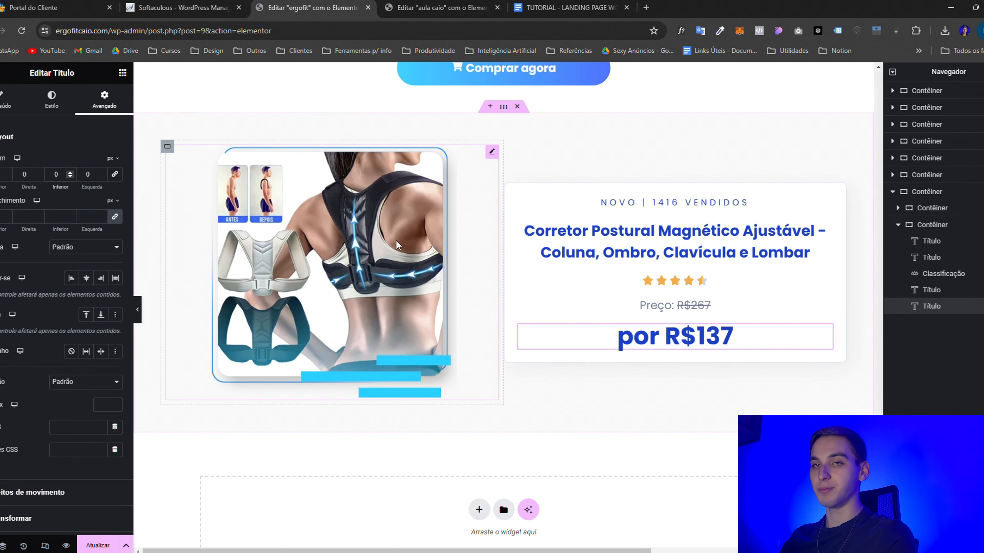
Duplicate the old-price title and place the copy directly below "por R$137" in the offer card, following the reference page
{"action": "left_click", "coordinate": [437, 4]}
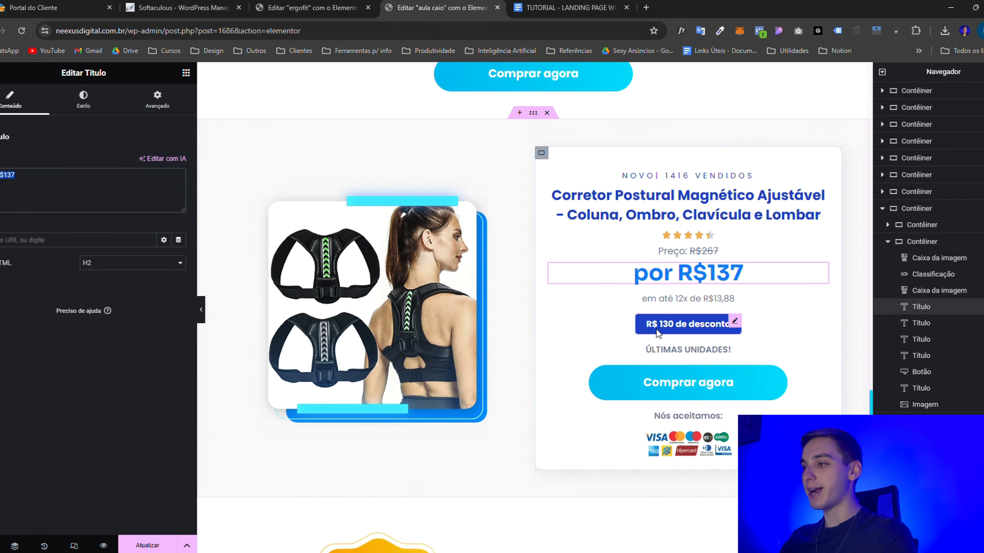
{"action": "left_click", "coordinate": [343, 3]}
{"action": "left_click_drag", "start_coordinate": [672, 316], "coordinate": [666, 358]}
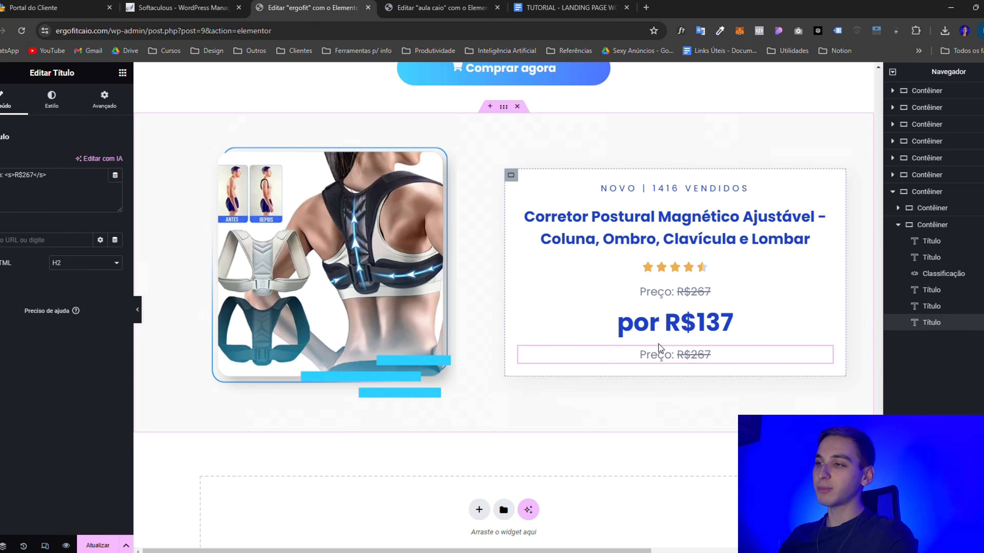
Copy the installment text from the reference page and replace the duplicated title's text with "em até 12x de R$13,88"
{"action": "left_click", "coordinate": [388, 5]}
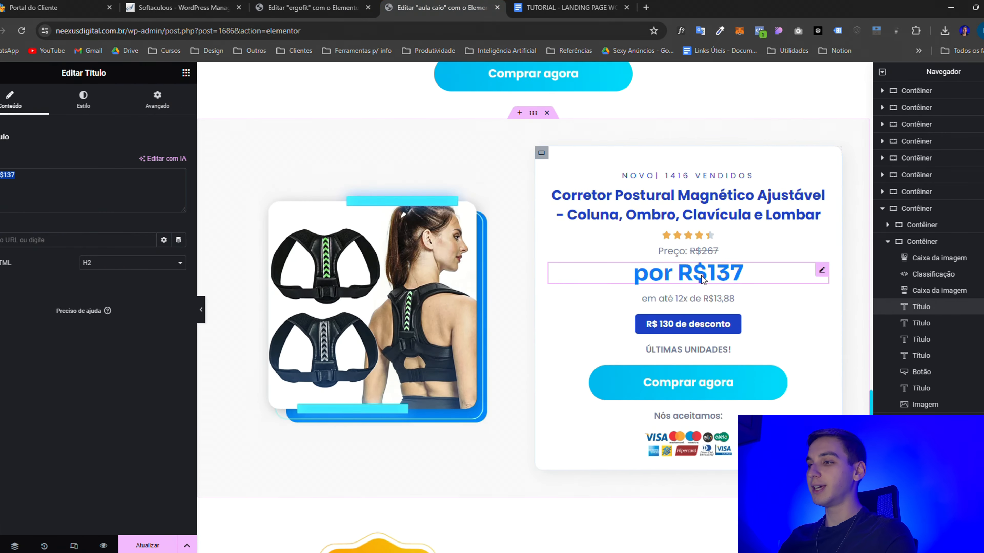
{"action": "key", "text": "ctrl+a"}
{"action": "left_click", "coordinate": [59, 178]}
{"action": "key", "text": "ctrl+a"}
{"action": "key", "text": "ctrl+c"}
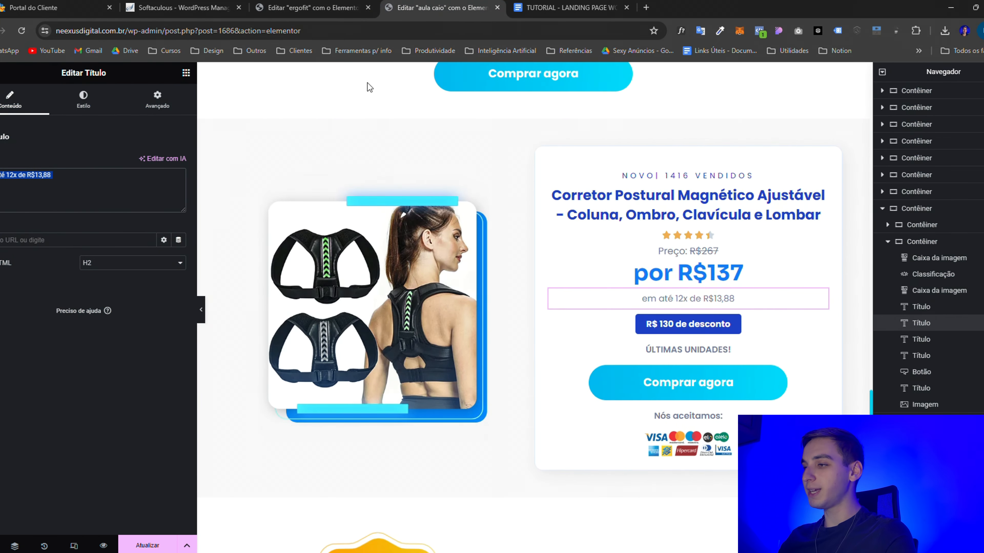
{"action": "left_click", "coordinate": [296, 3]}
{"action": "left_click", "coordinate": [78, 184]}
{"action": "key", "text": "ctrl+a"}
{"action": "key", "text": "ctrl+v"}
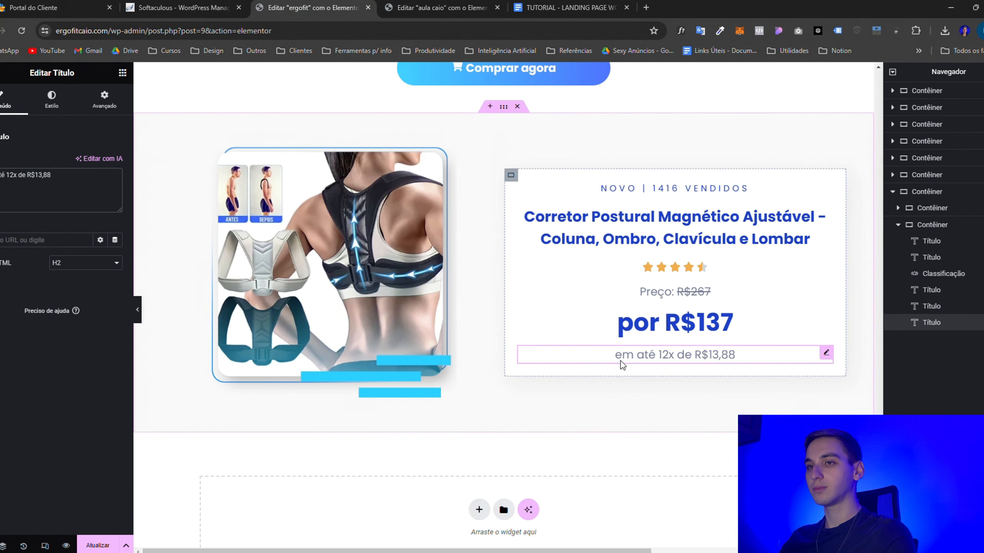
Set the installment title's font size to 1,1 em and update the page
{"action": "left_click", "coordinate": [52, 100]}
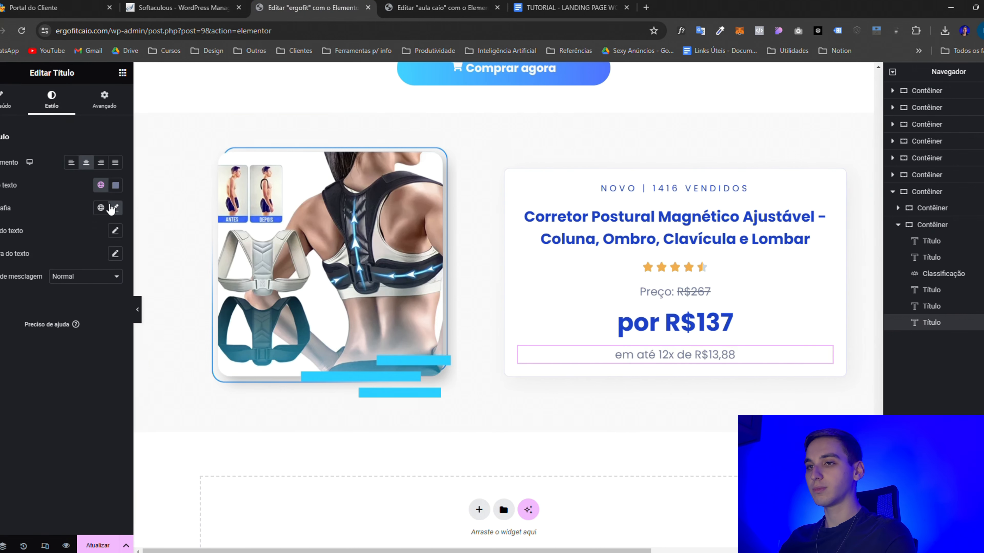
{"action": "left_click", "coordinate": [115, 208]}
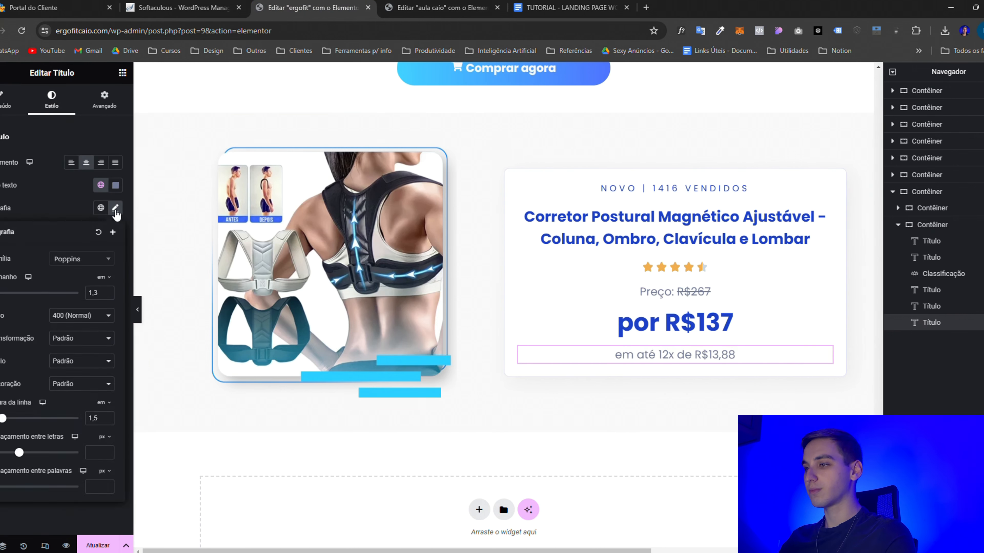
{"action": "left_click", "coordinate": [107, 295]}
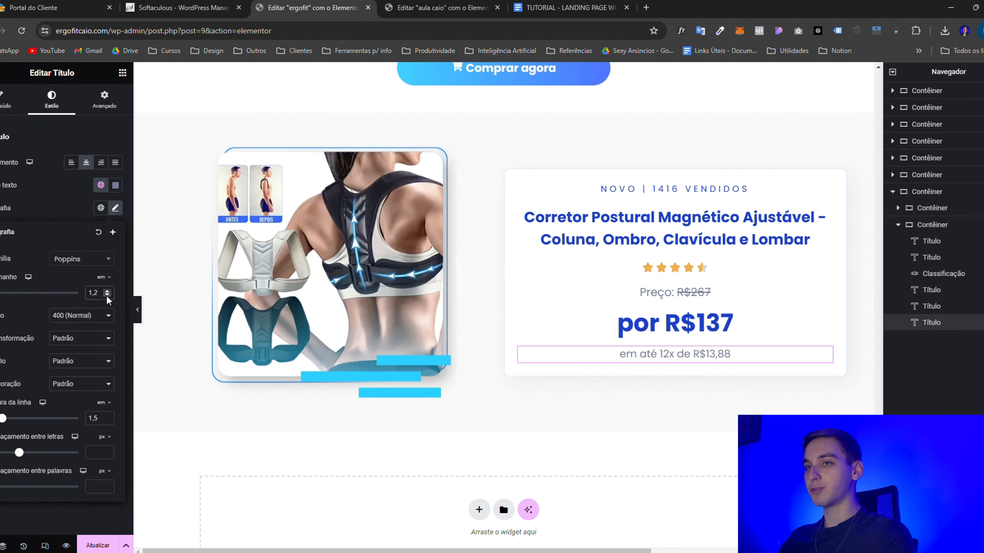
{"action": "left_click", "coordinate": [107, 296]}
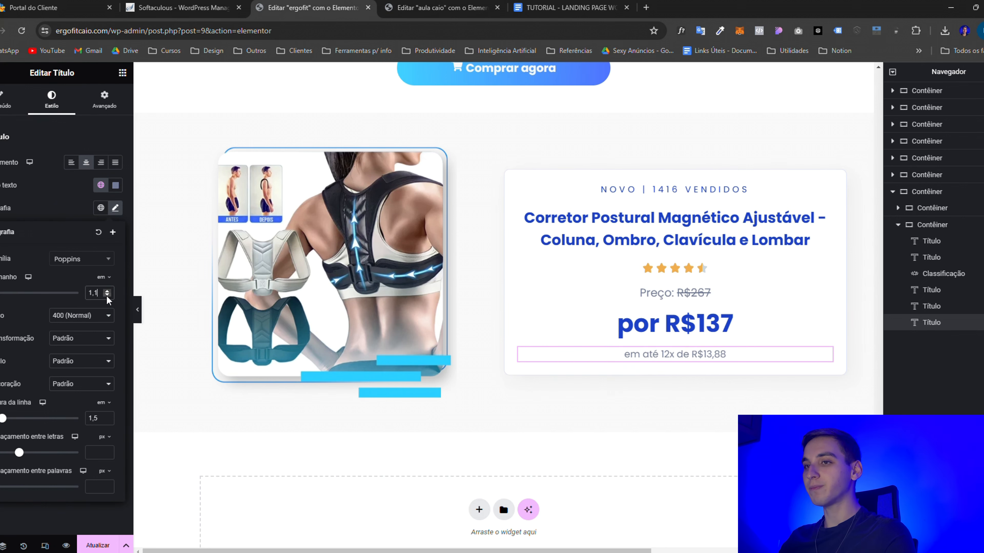
{"action": "left_click", "coordinate": [99, 546]}
Check the discount badge on the reference page and duplicate the installment title in the ergofit offer card
{"action": "left_click", "coordinate": [439, 8]}
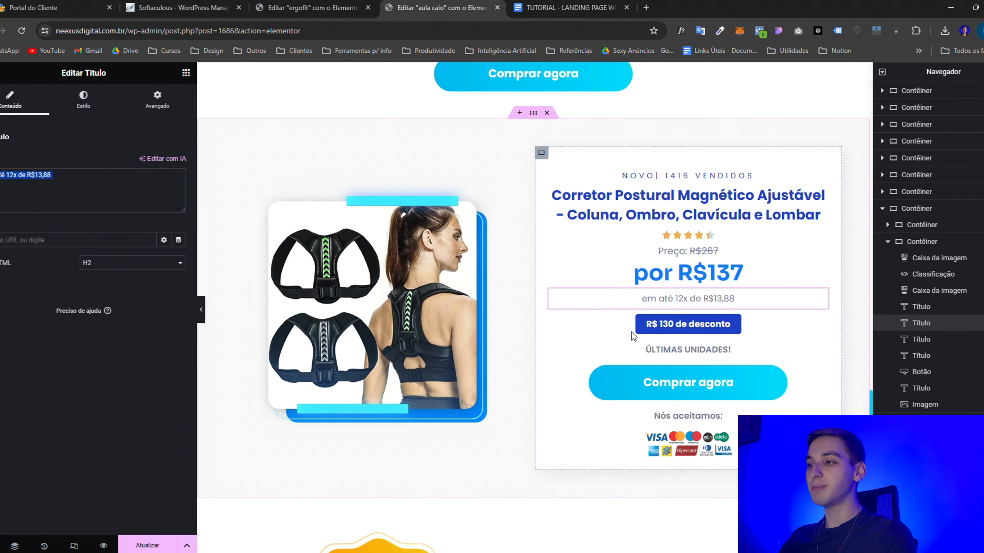
{"action": "left_click", "coordinate": [637, 325]}
{"action": "key", "text": "Return"}
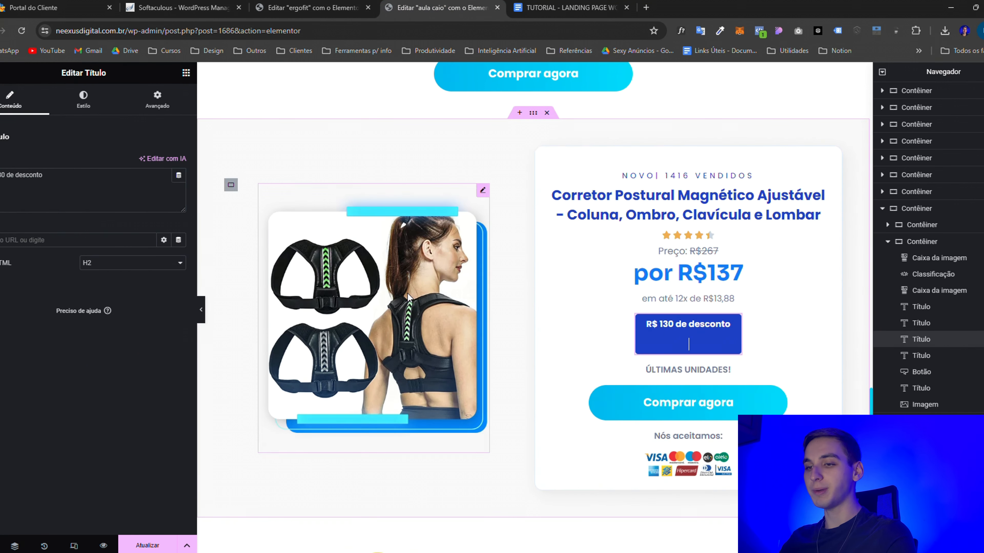
{"action": "key", "text": "BackSpace"}
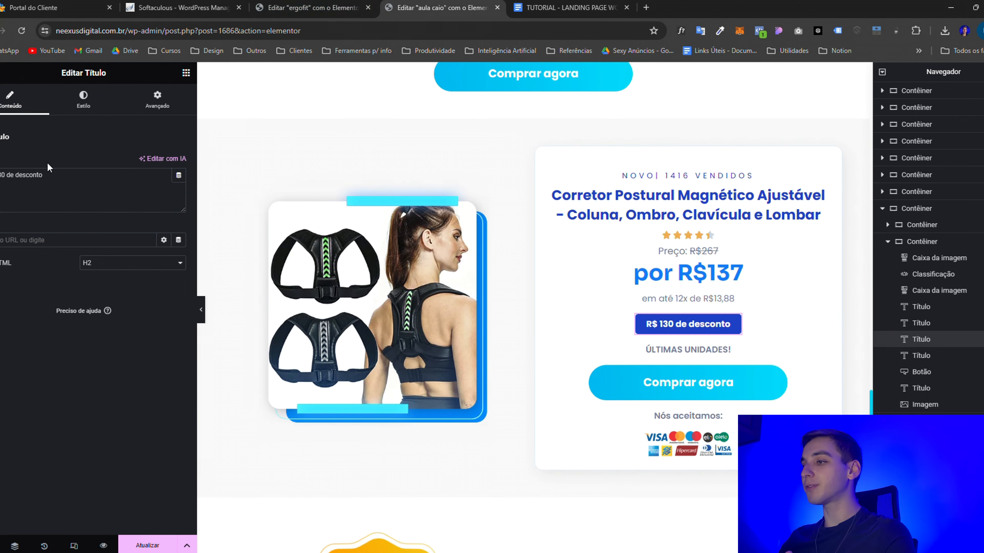
{"action": "key", "text": "ctrl+shift+Tab"}
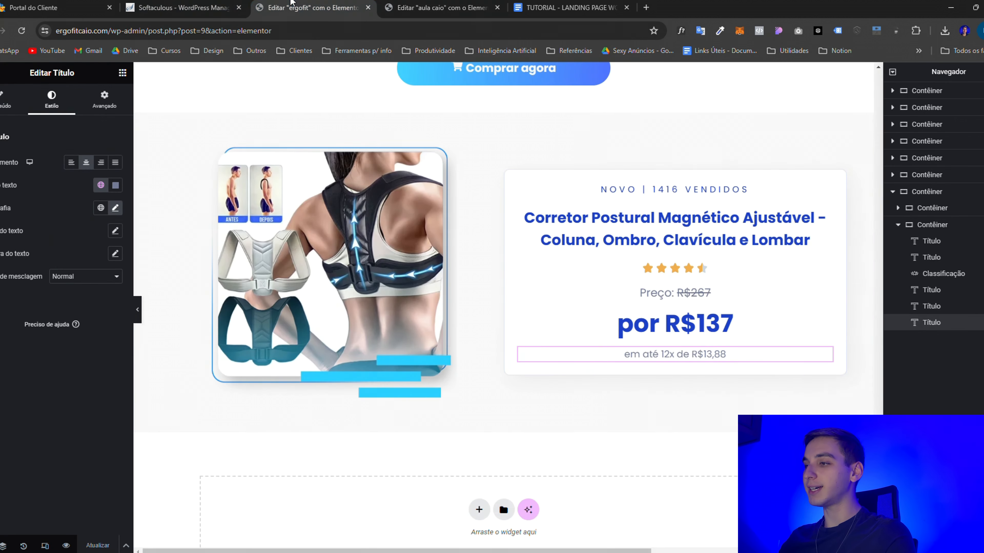
{"action": "right_click", "coordinate": [627, 352]}
{"action": "left_click", "coordinate": [654, 354]}
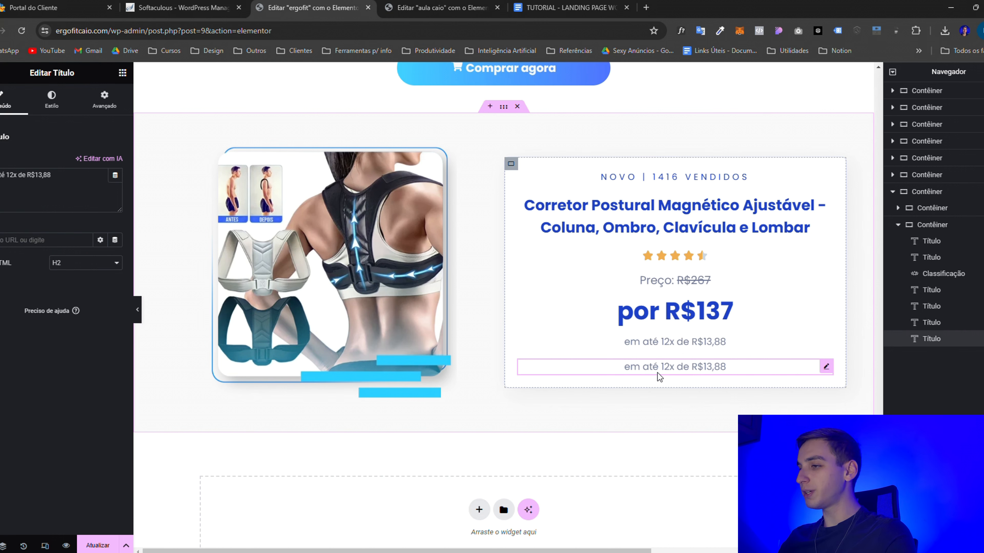
Change the text of the duplicated installment title to "R$ 130 de desconto"
{"action": "left_click", "coordinate": [123, 73]}
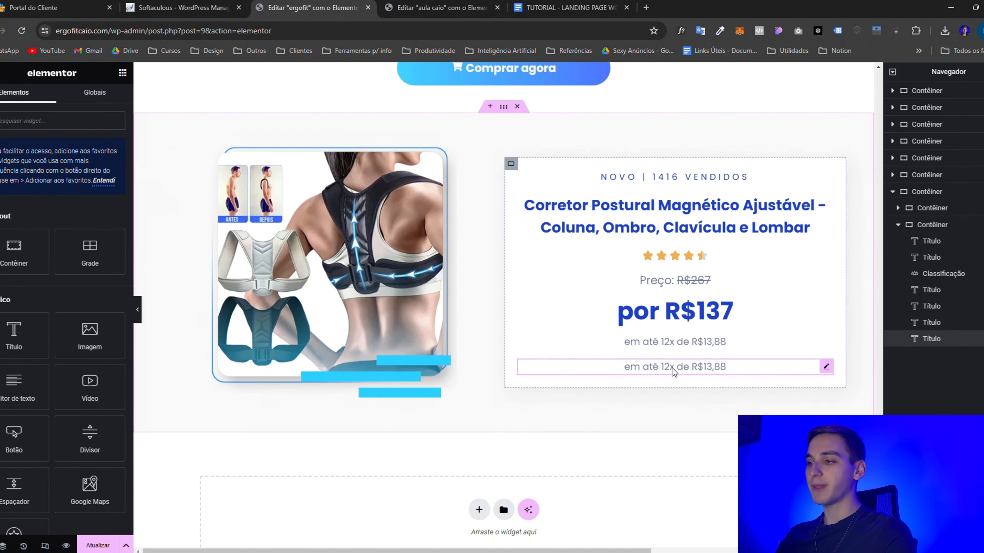
{"action": "left_click", "coordinate": [634, 370]}
{"action": "key", "text": "Return"}
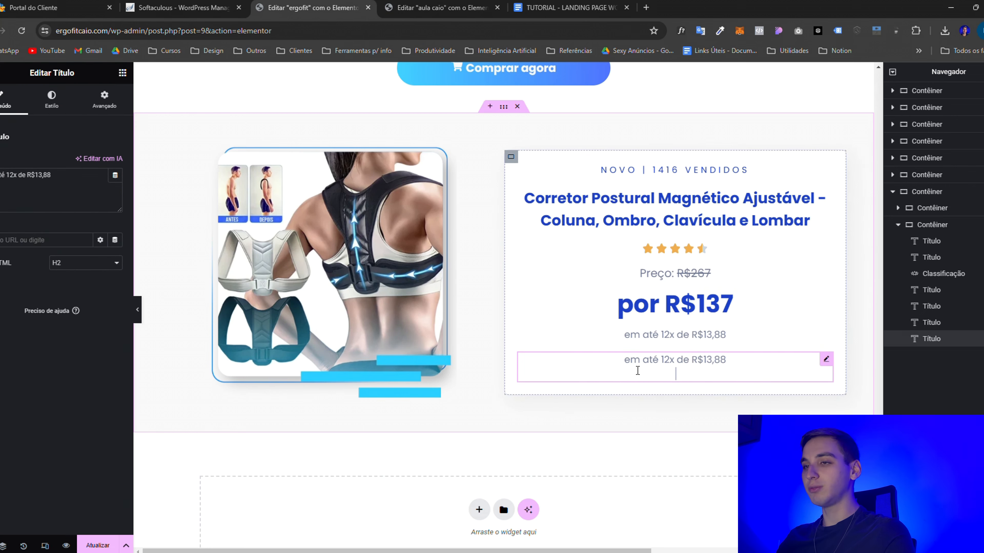
{"action": "left_click", "coordinate": [77, 183]}
{"action": "key", "text": "ctrl+a"}
{"action": "type", "text": "R$ 130 de desconto"}
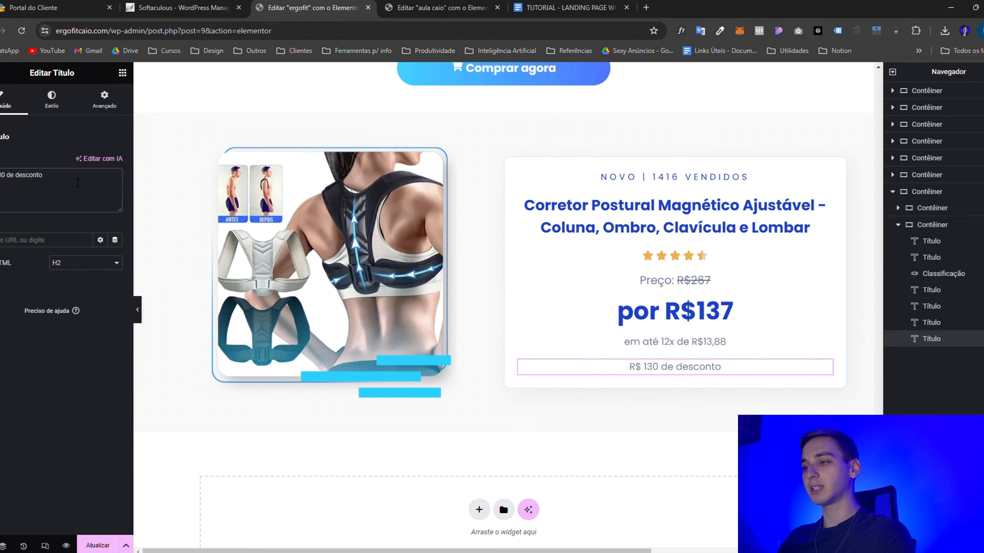
Give the "R$ 130 de desconto" title a classic background in the global primary blue
{"action": "left_click", "coordinate": [54, 103]}
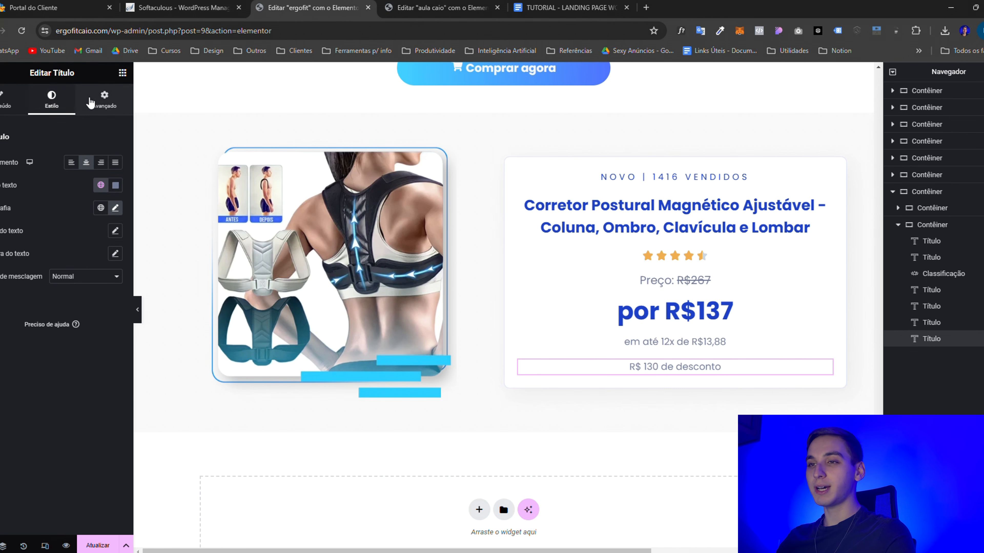
{"action": "left_click", "coordinate": [103, 101]}
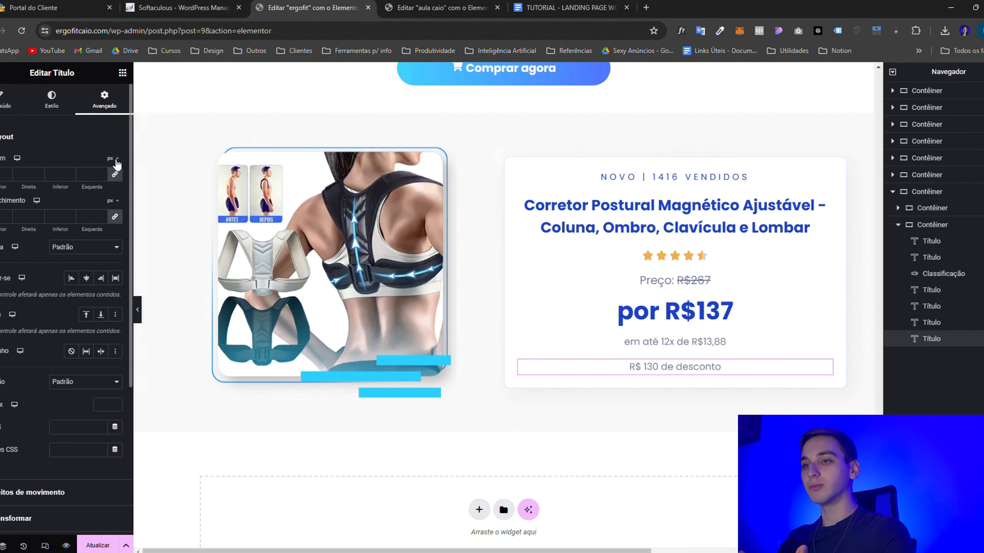
{"action": "scroll", "coordinate": [30, 373], "scroll_direction": "down", "scroll_amount": 5}
{"action": "scroll", "coordinate": [30, 373], "scroll_direction": "down", "scroll_amount": 2}
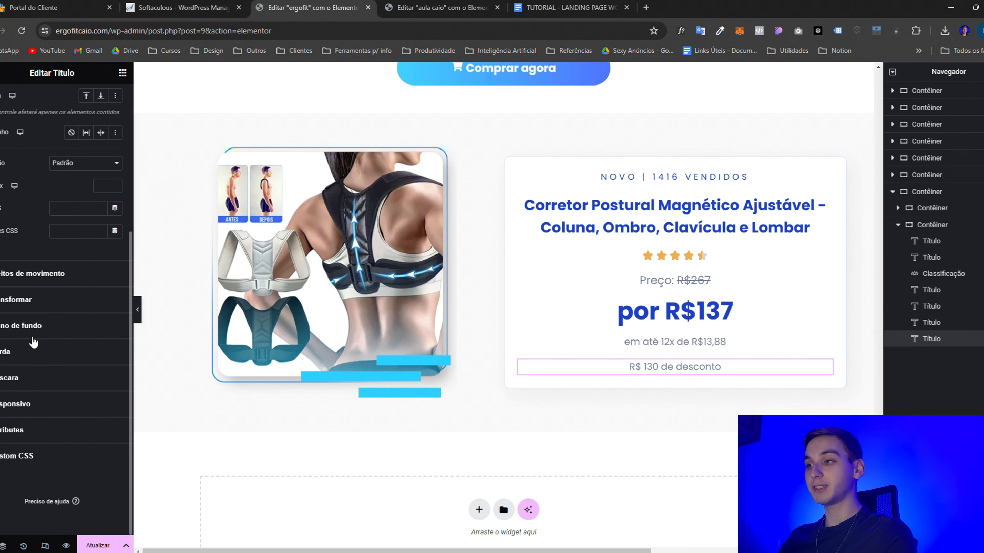
{"action": "left_click", "coordinate": [24, 327]}
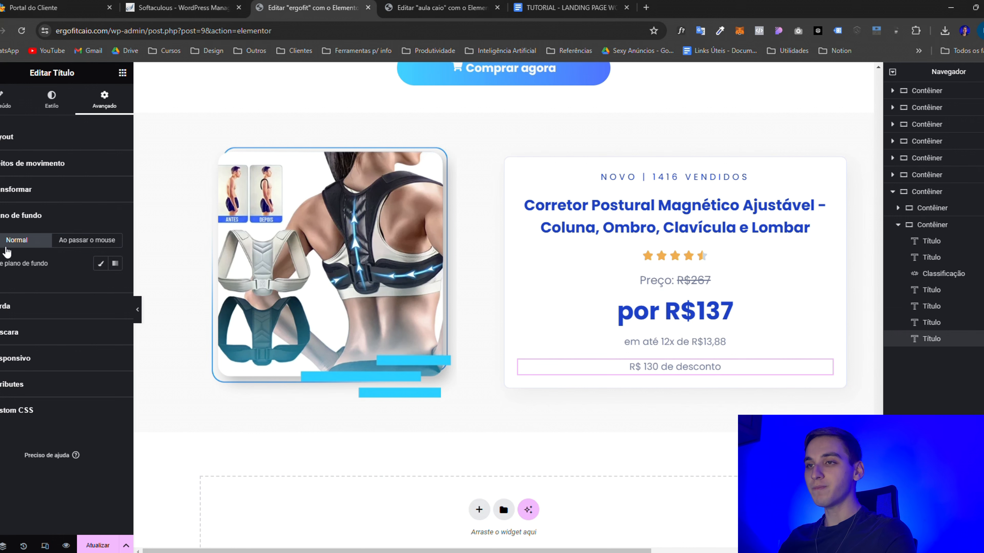
{"action": "left_click", "coordinate": [101, 264]}
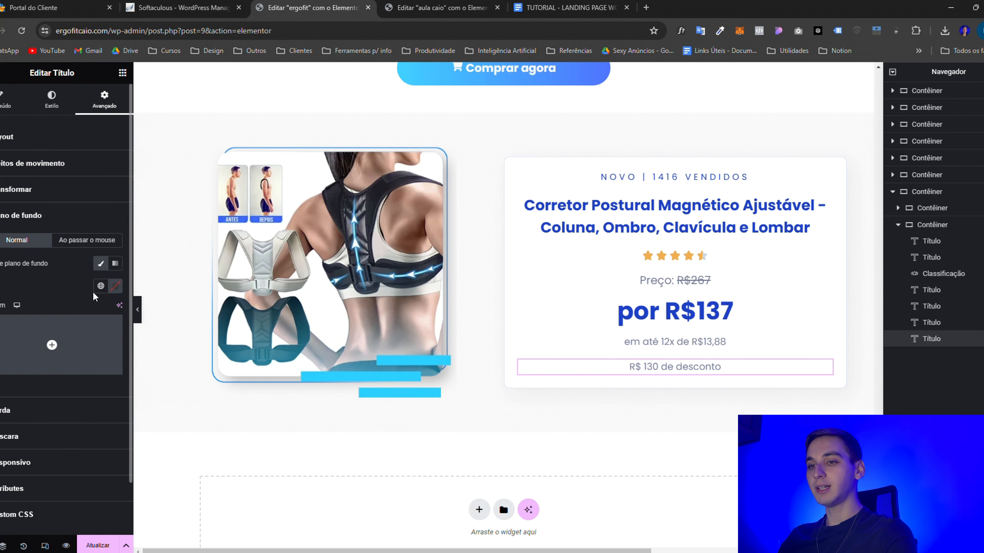
{"action": "left_click", "coordinate": [101, 286]}
{"action": "left_click", "coordinate": [16, 336]}
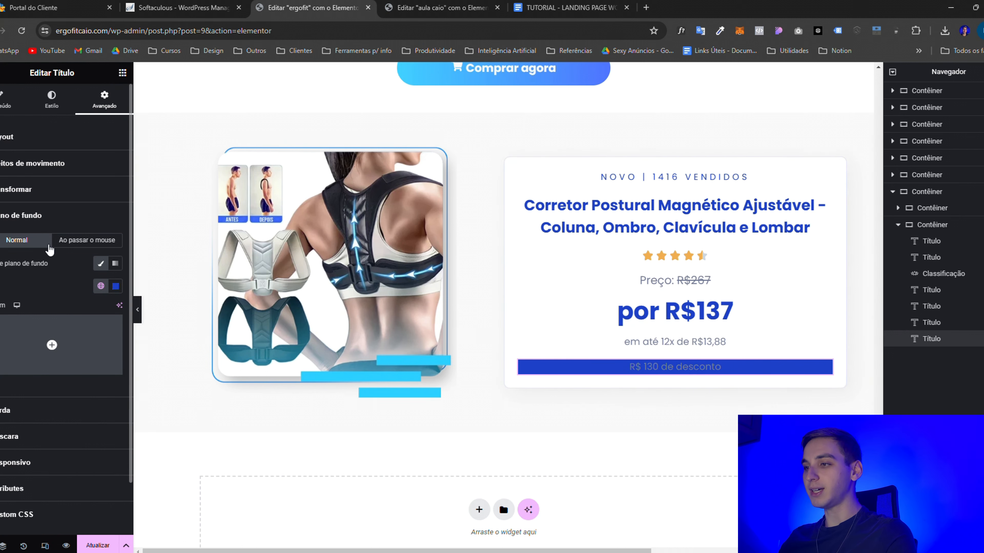
Set the padding of the "R$ 130 de desconto" title to 15 px on all sides
{"action": "left_click", "coordinate": [19, 140]}
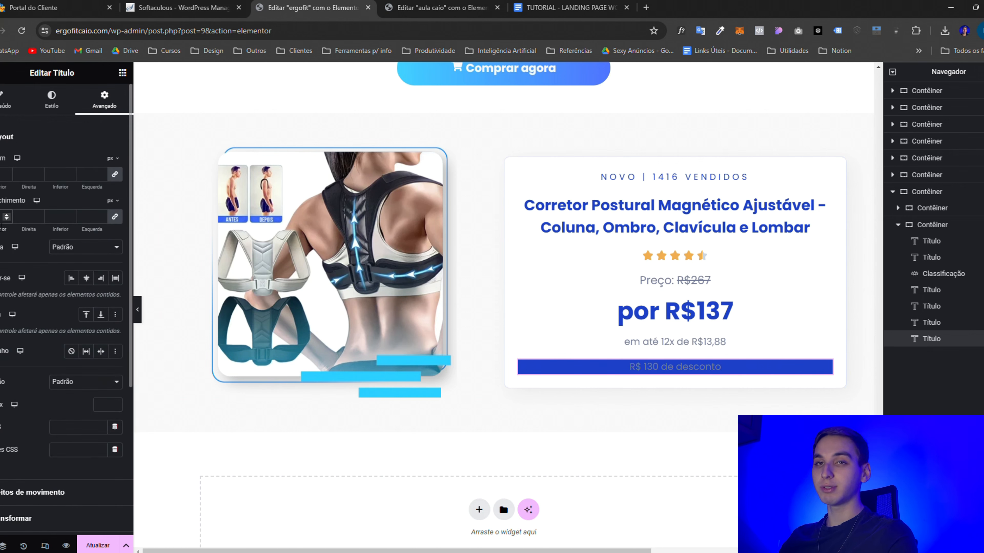
{"action": "type", "text": "25"}
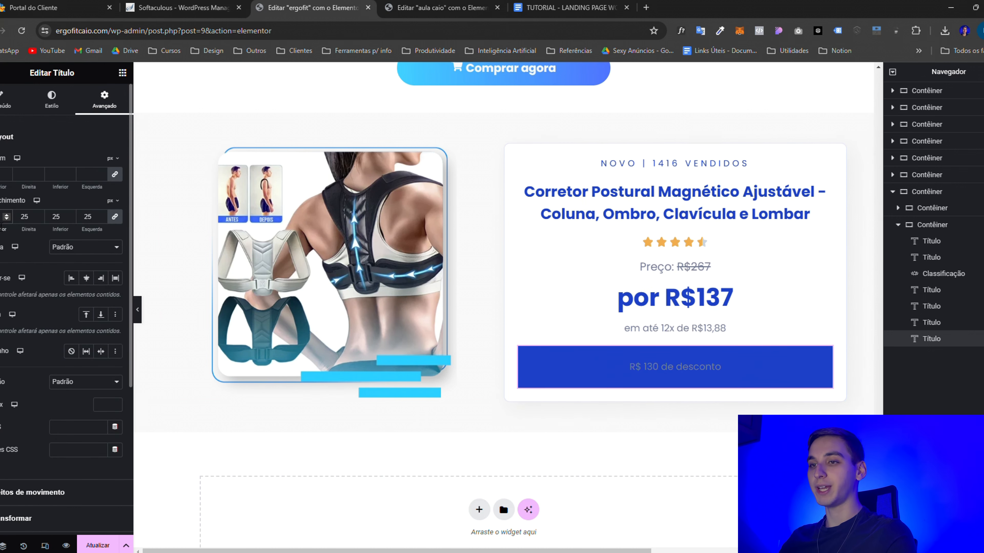
{"action": "key", "text": "BackSpace"}
{"action": "key", "text": "BackSpace"}
{"action": "type", "text": "15"}
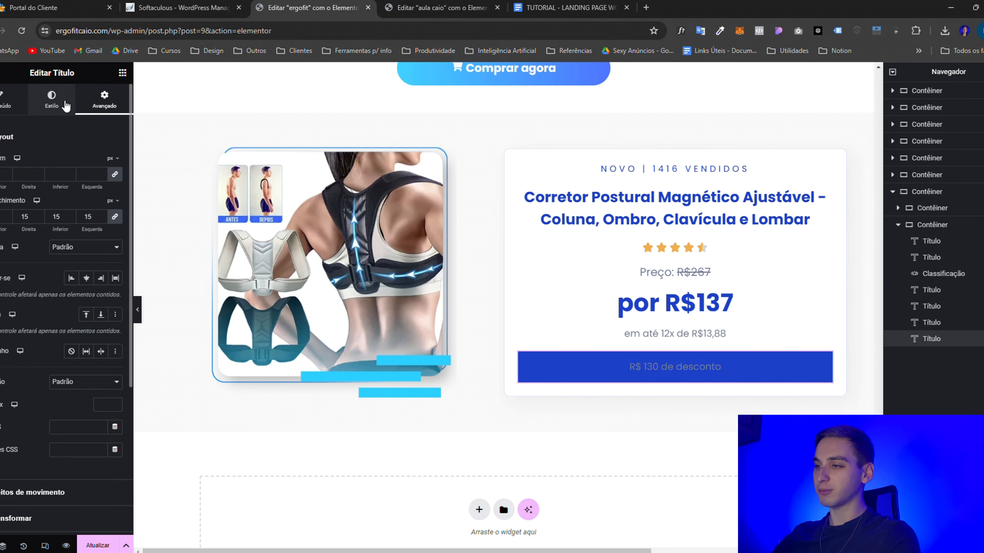
Switch the discount title's width to Personalizado and set it to 50%
{"action": "left_click", "coordinate": [31, 102]}
{"action": "left_click", "coordinate": [52, 100]}
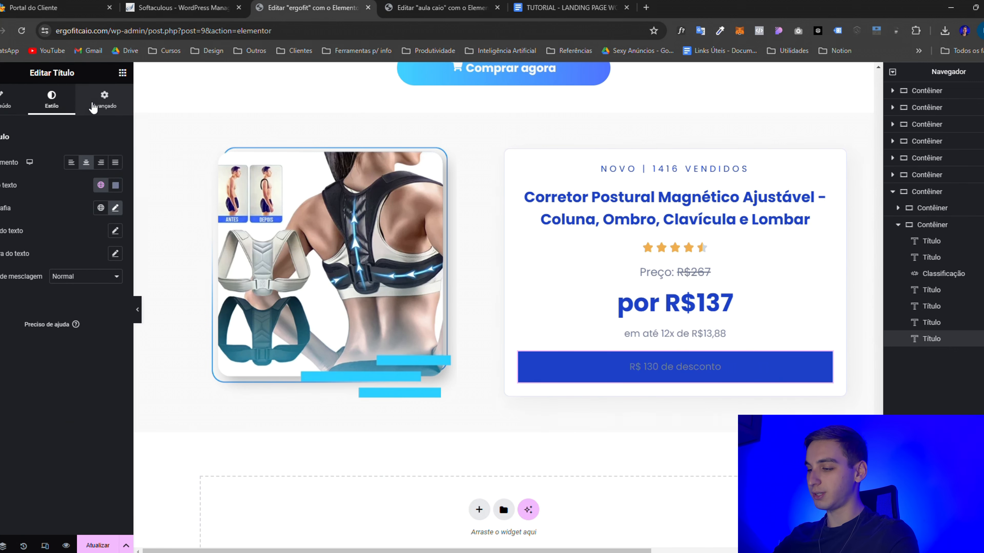
{"action": "left_click", "coordinate": [101, 101]}
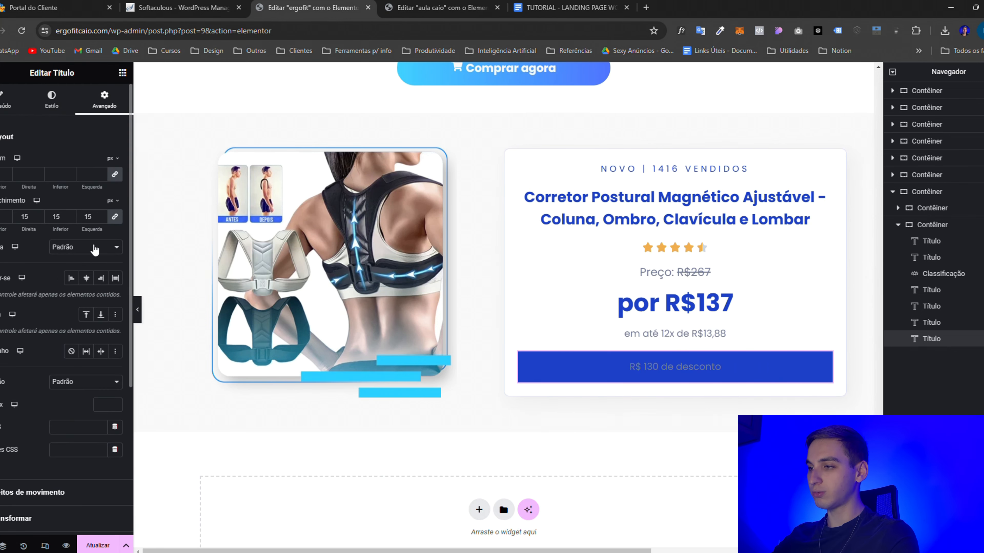
{"action": "left_click", "coordinate": [86, 287]}
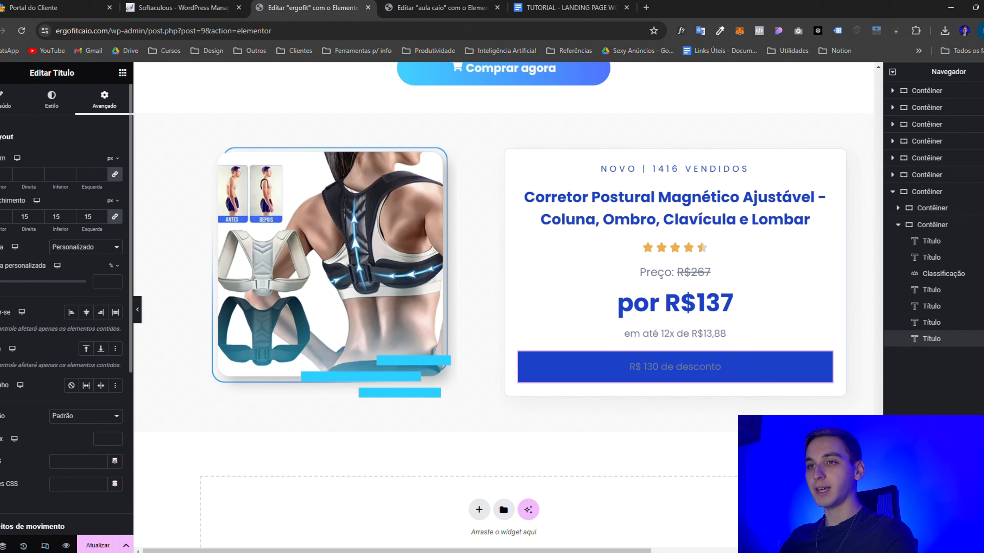
{"action": "left_click_drag", "start_coordinate": [0, 283], "coordinate": [39, 285]}
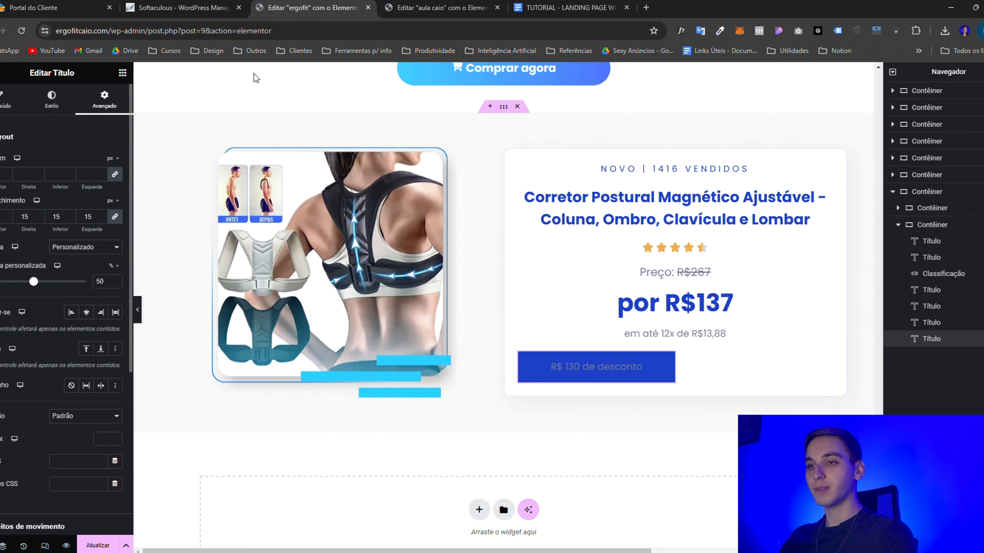
Return the discount title's width to Padrão and align it to the card's centre, following the reference badge's layout settings
{"action": "left_click", "coordinate": [414, 6]}
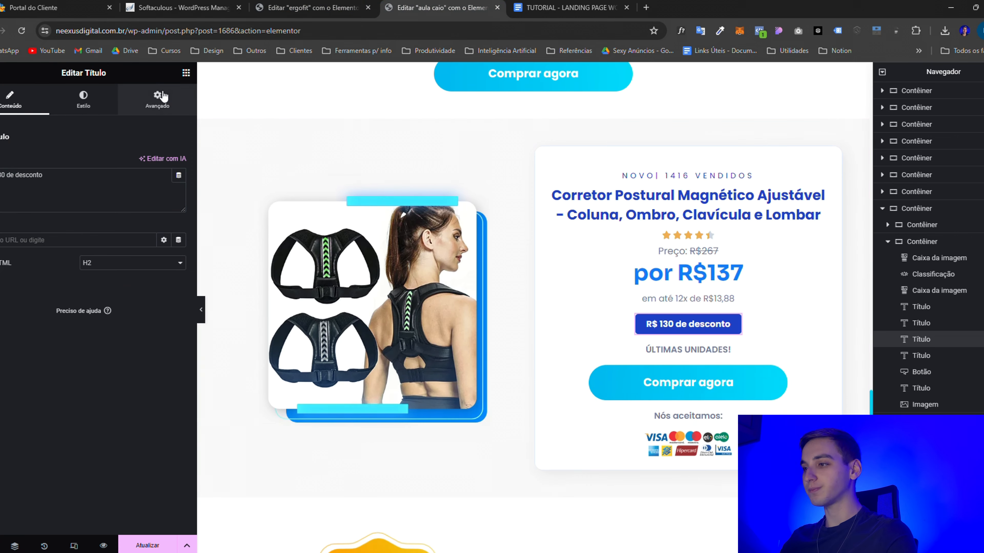
{"action": "left_click", "coordinate": [157, 99]}
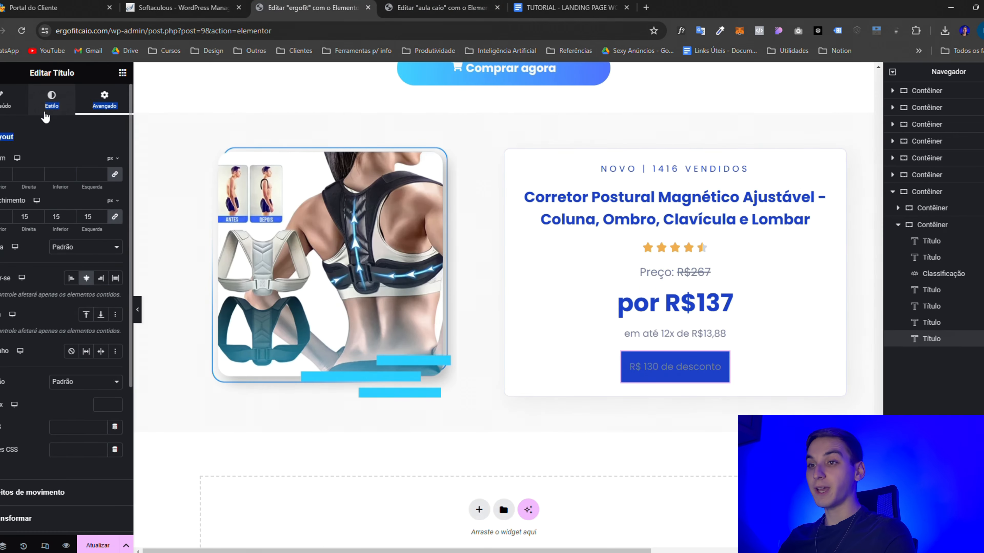
Give the discount title the global Secundário font in bold and the global text colour Novo item #1
{"action": "left_click", "coordinate": [43, 111]}
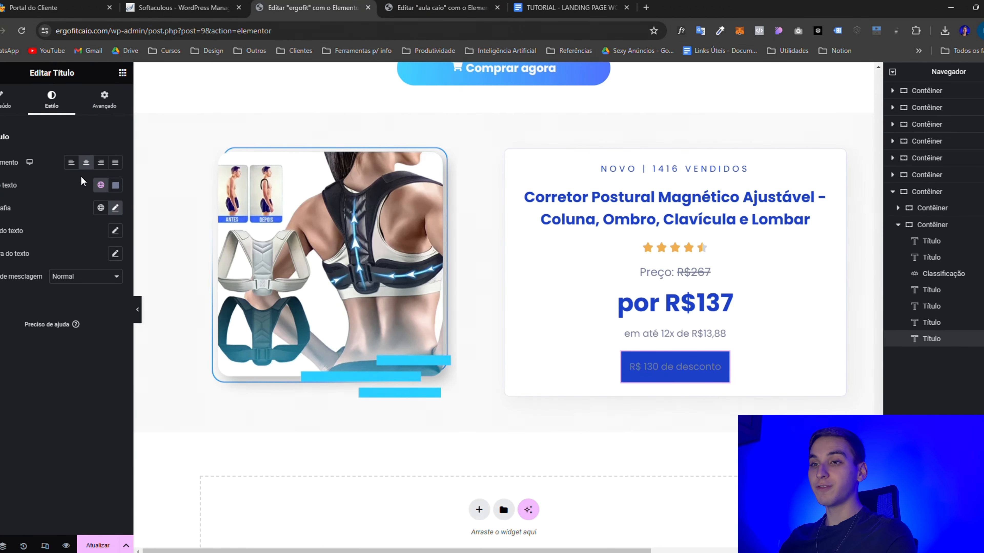
{"action": "left_click", "coordinate": [102, 212]}
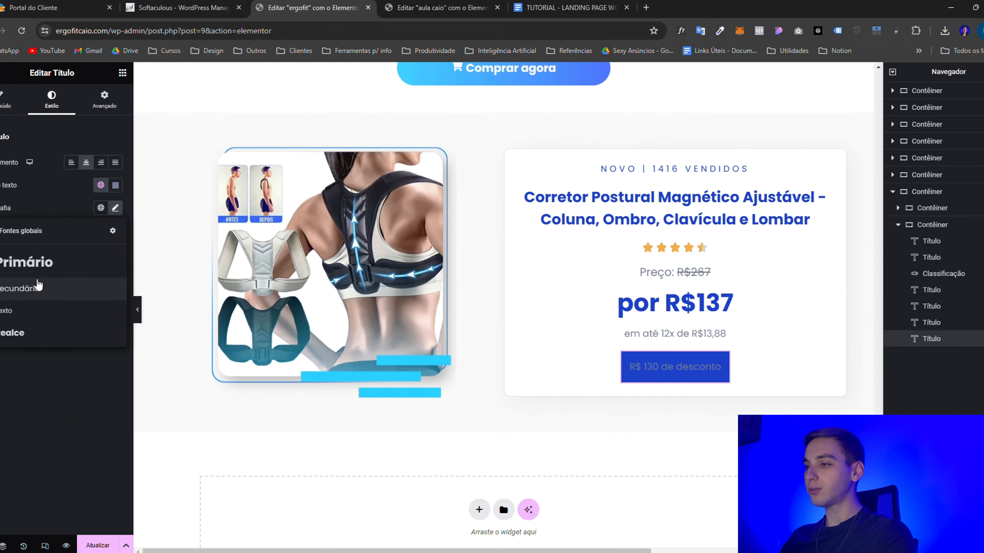
{"action": "left_click", "coordinate": [38, 288]}
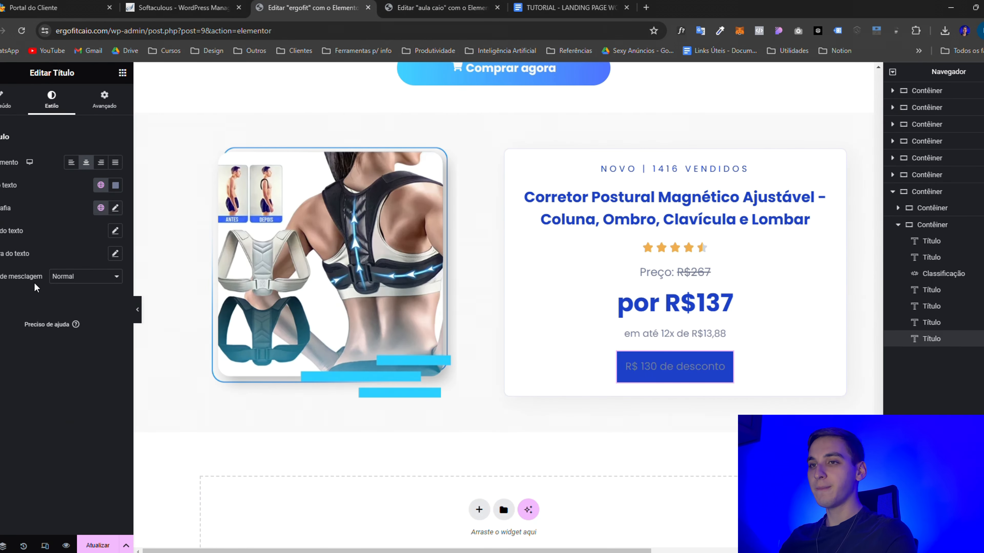
{"action": "left_click", "coordinate": [115, 208]}
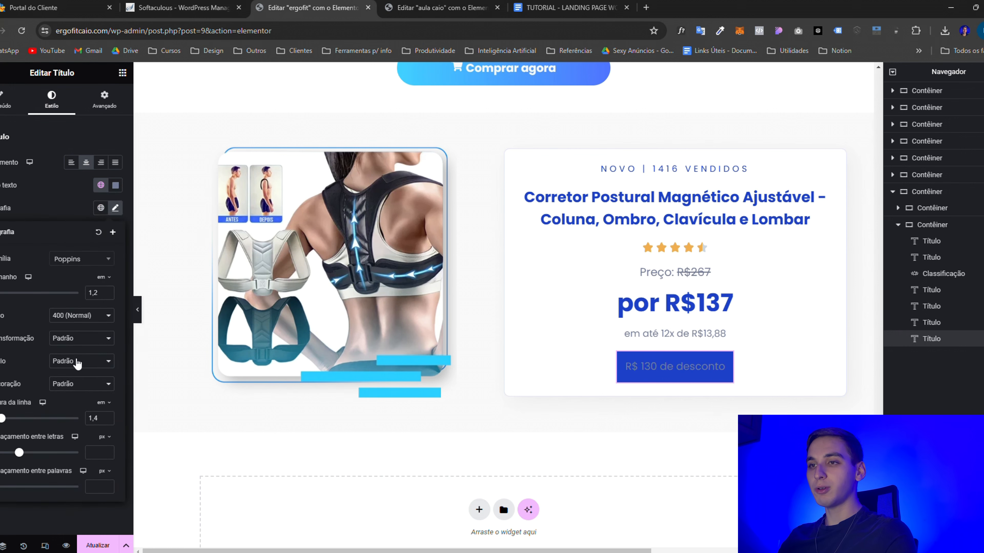
{"action": "left_click", "coordinate": [73, 376]}
{"action": "left_click", "coordinate": [101, 186]}
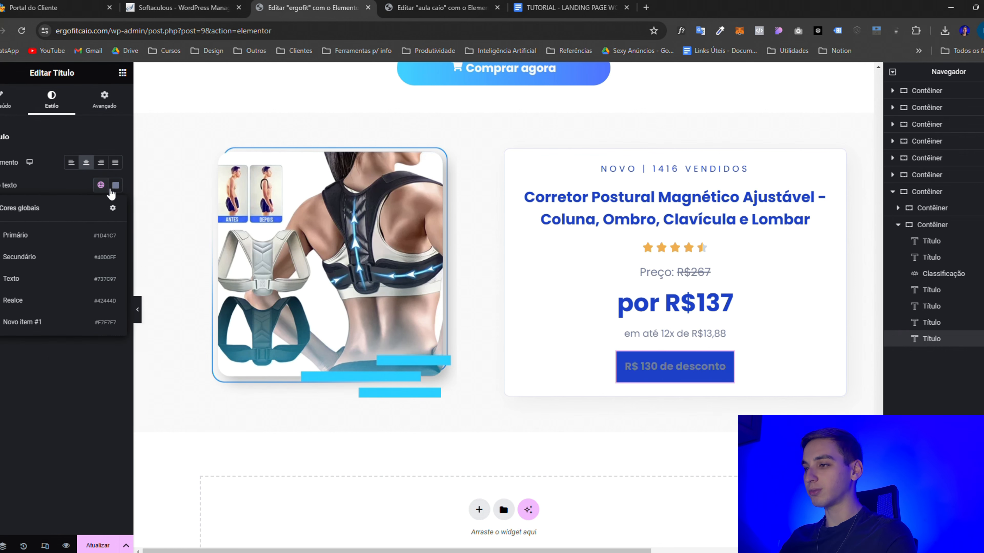
{"action": "left_click", "coordinate": [26, 331]}
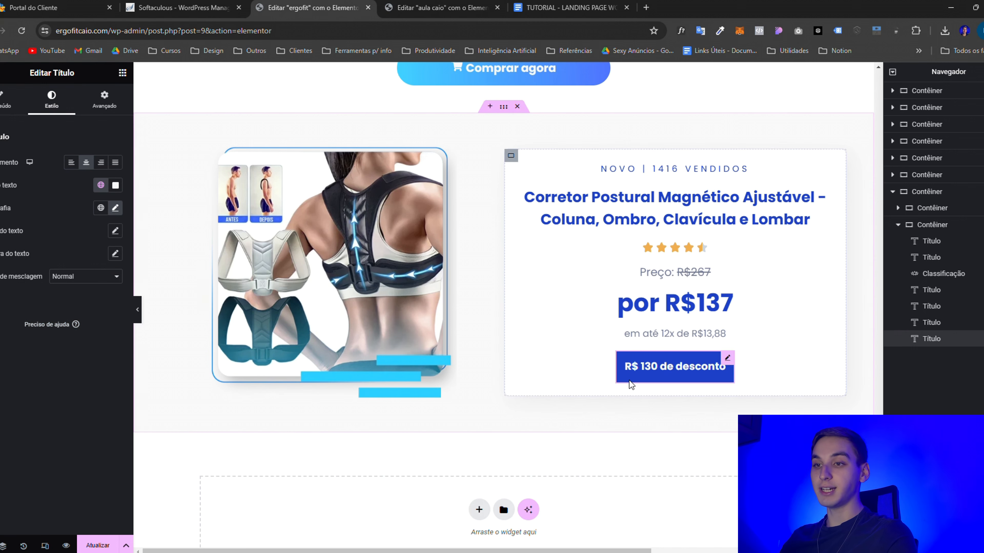
Set the border radius of the "R$ 130 de desconto" title to 7 px on all corners
{"action": "left_click", "coordinate": [109, 108]}
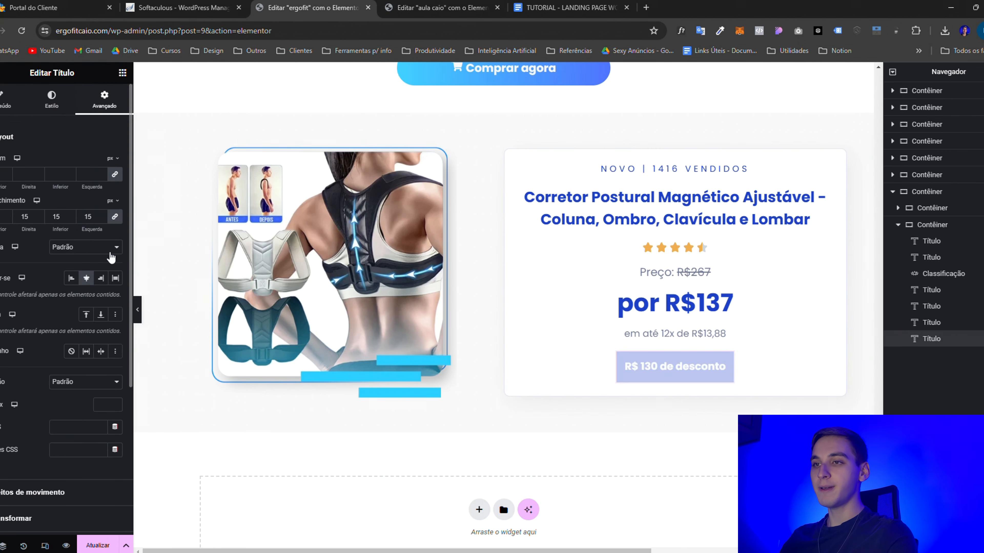
{"action": "scroll", "coordinate": [112, 257], "scroll_direction": "down", "scroll_amount": 5}
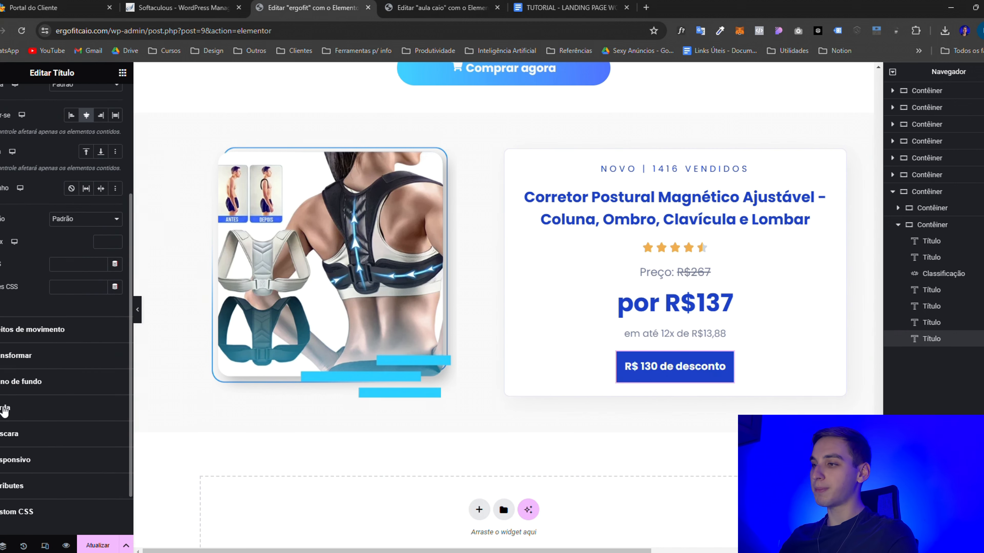
{"action": "left_click", "coordinate": [3, 409]}
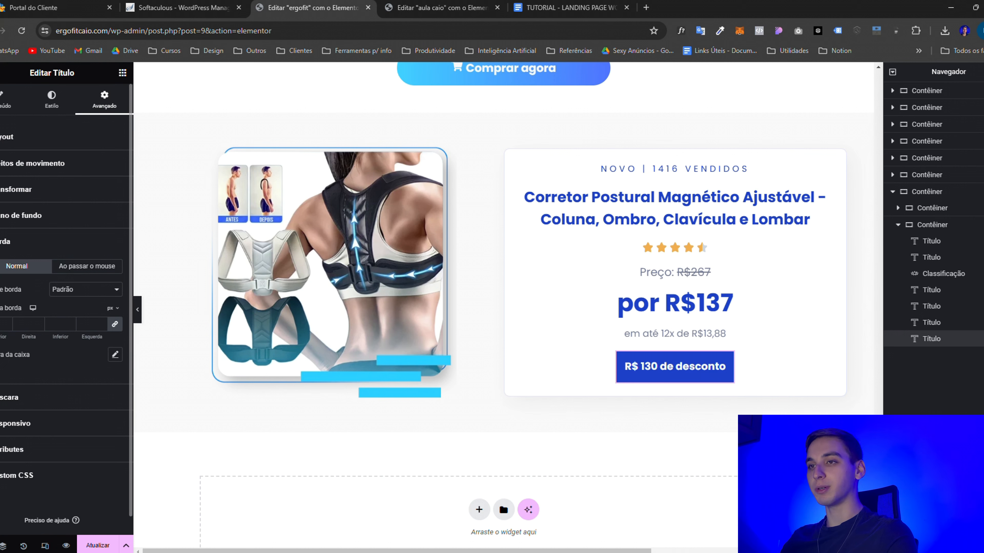
{"action": "left_click", "coordinate": [6, 323]}
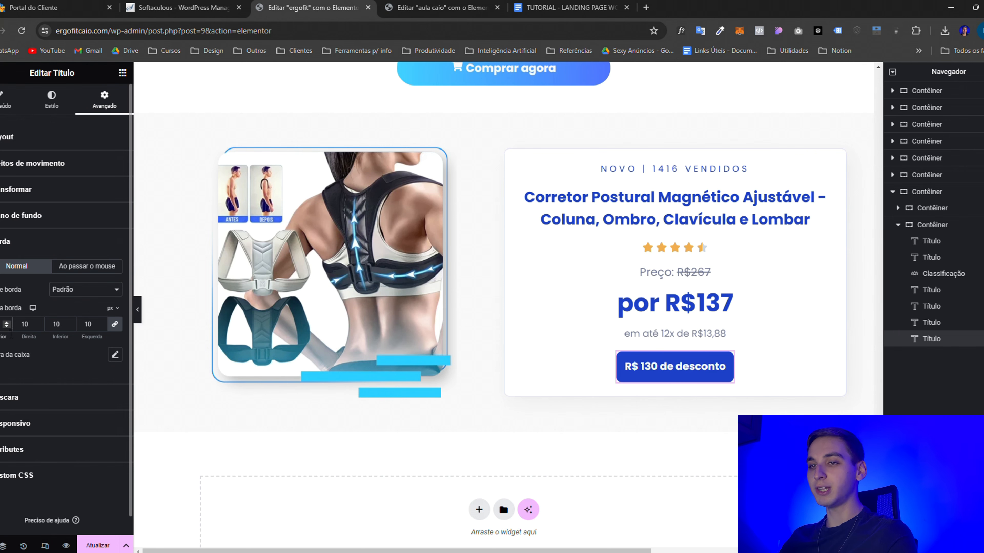
{"action": "left_click", "coordinate": [5, 326]}
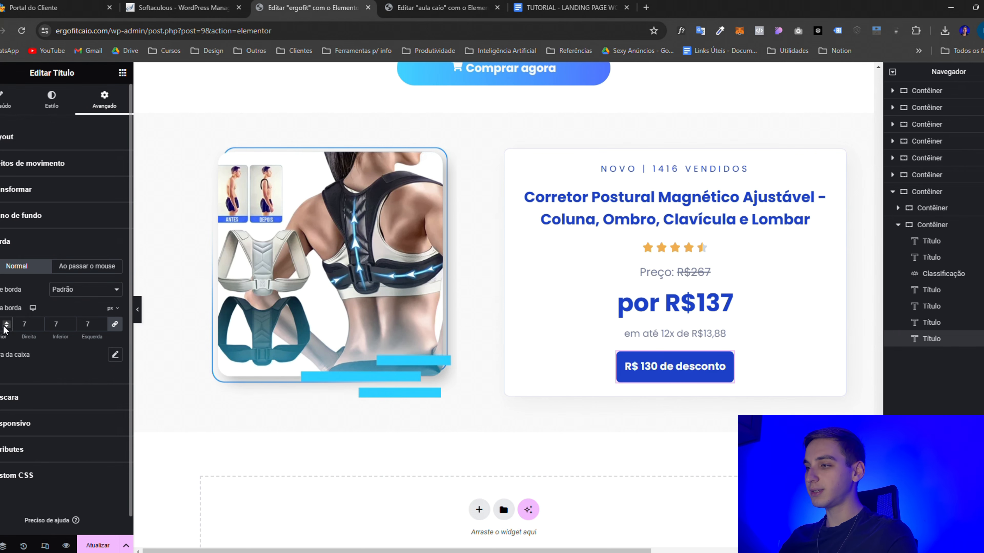
Preview the offer card without the editing panels and update the page
{"action": "left_click", "coordinate": [138, 310]}
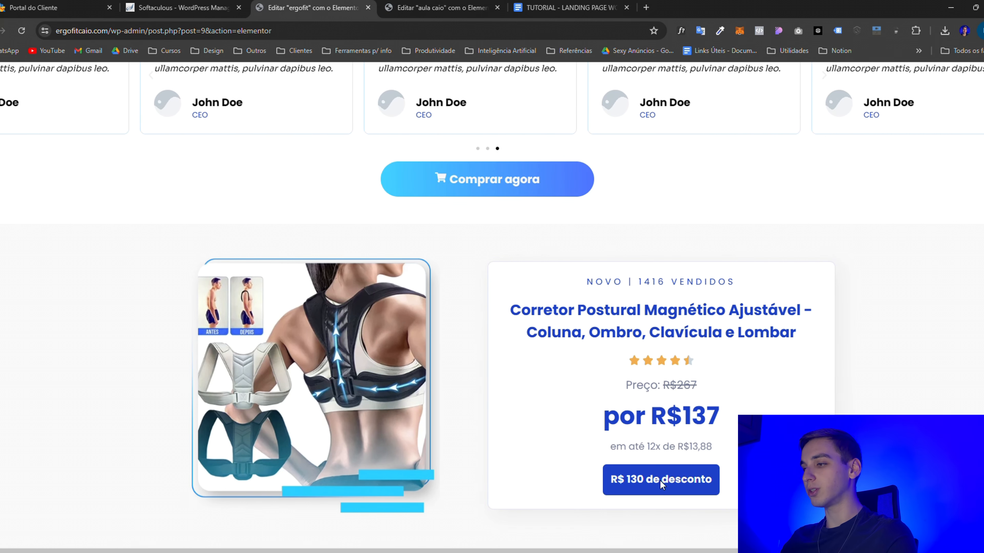
{"action": "left_click", "coordinate": [1, 310]}
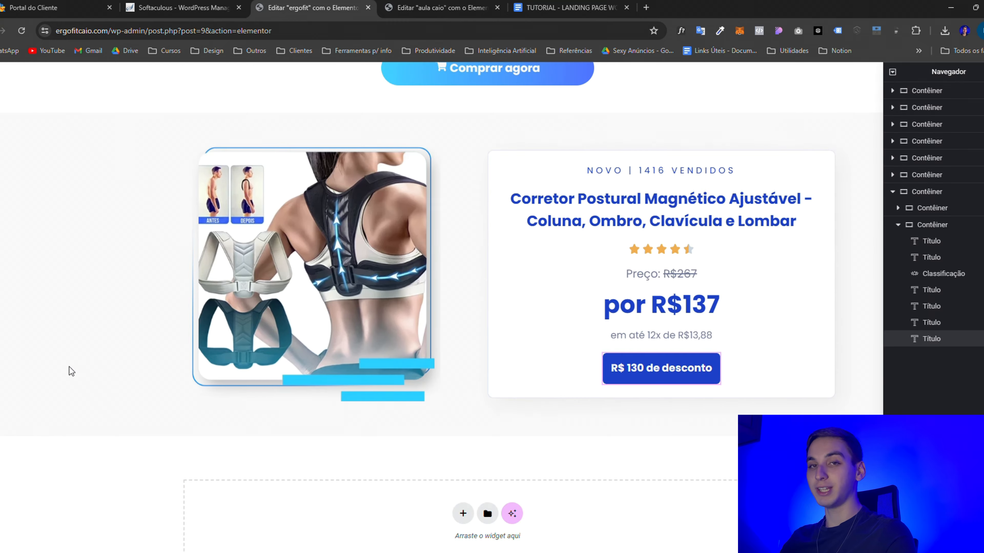
{"action": "left_click", "coordinate": [97, 546]}
Add a title reading "ÚLTIMAS UNIDADES!" below the discount badge, following the reference page's offer card
{"action": "left_click", "coordinate": [465, 4]}
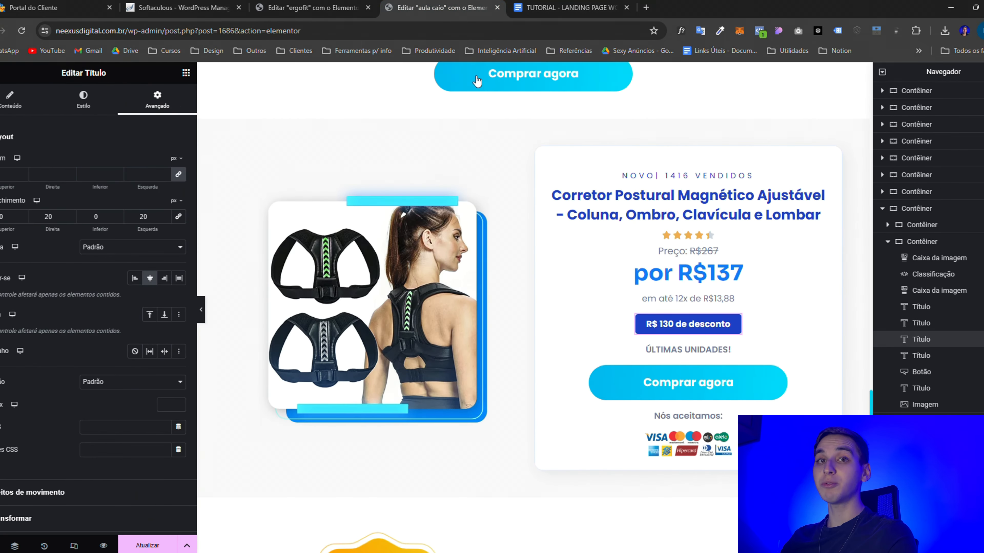
{"action": "scroll", "coordinate": [445, 180], "scroll_direction": "down", "scroll_amount": 3}
{"action": "scroll", "coordinate": [436, 175], "scroll_direction": "up", "scroll_amount": 2}
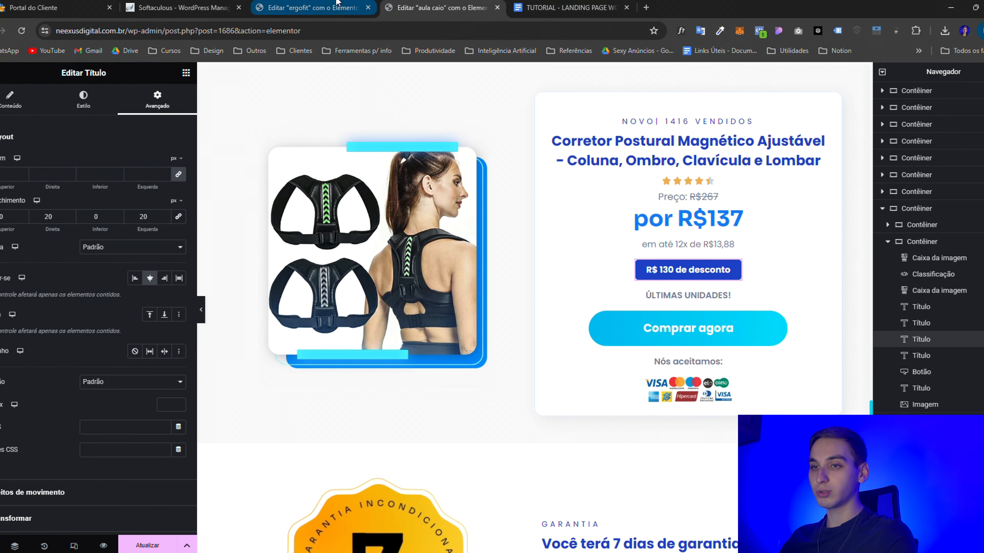
{"action": "left_click", "coordinate": [310, 8]}
{"action": "left_click", "coordinate": [9, 196]}
{"action": "key", "text": "ctrl+a"}
{"action": "type", "text": "ÚLTIMAS UNIDADES!"}
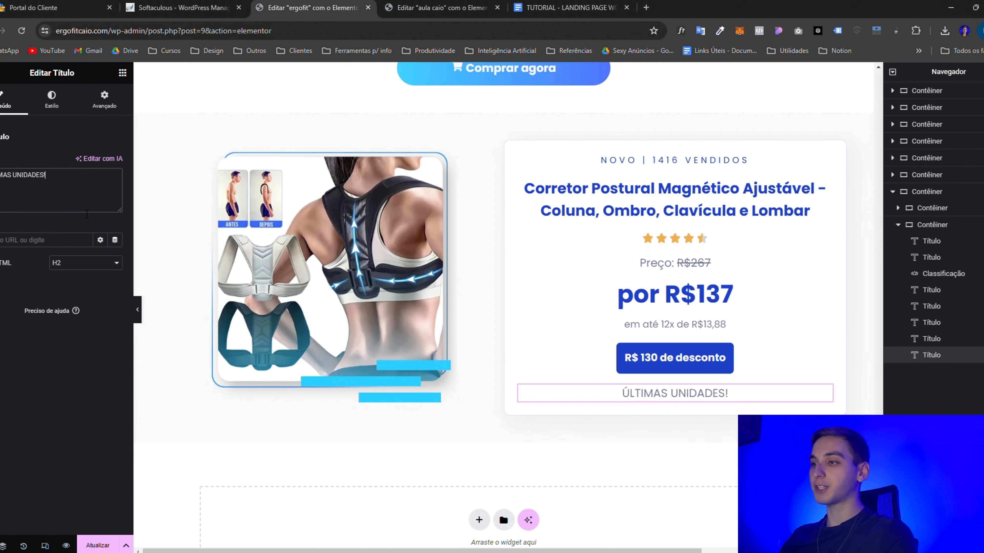
Set the text colour of the "ÚLTIMAS UNIDADES!" title to the global Realce colour
{"action": "left_click", "coordinate": [52, 100]}
{"action": "left_click", "coordinate": [101, 185]}
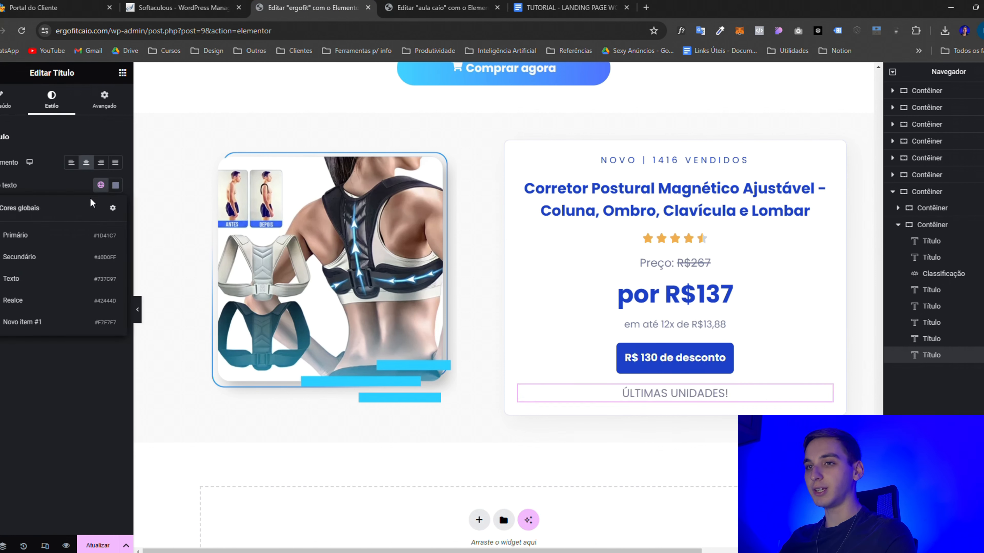
{"action": "left_click", "coordinate": [2, 304]}
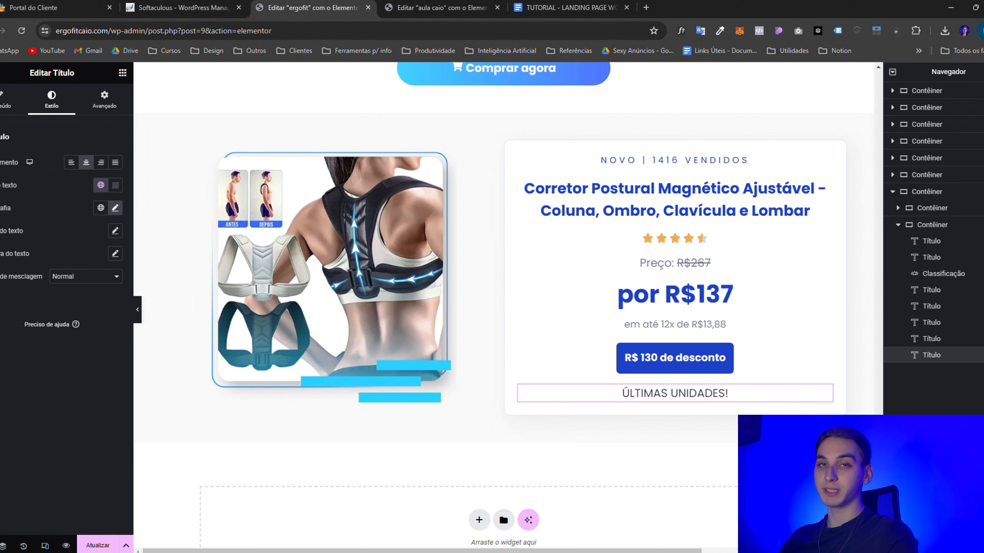
Copy the "Comprar agora" button from the testimonials section to below the "ÚLTIMAS UNIDADES!" title and centre it
{"action": "scroll", "coordinate": [424, 286], "scroll_direction": "up", "scroll_amount": 3}
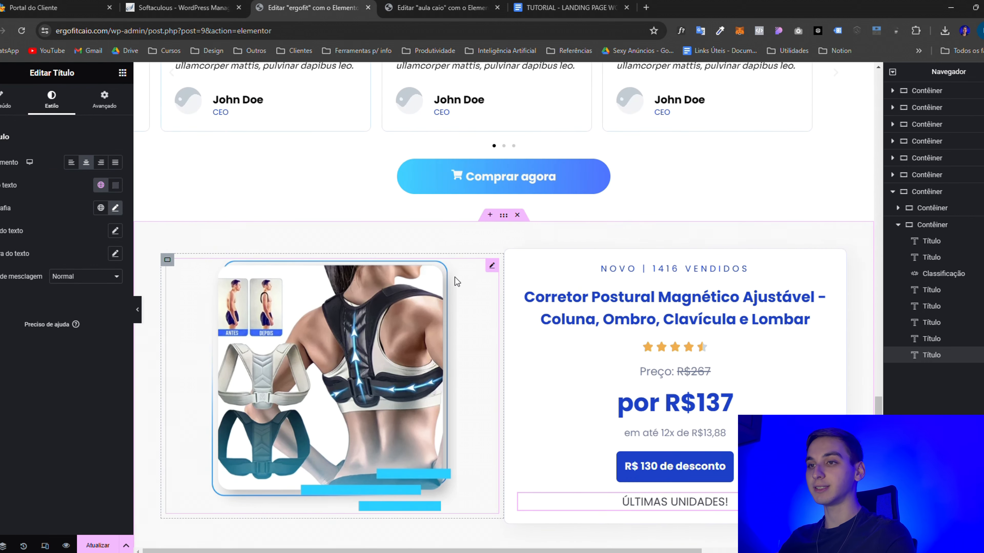
{"action": "right_click", "coordinate": [435, 167]}
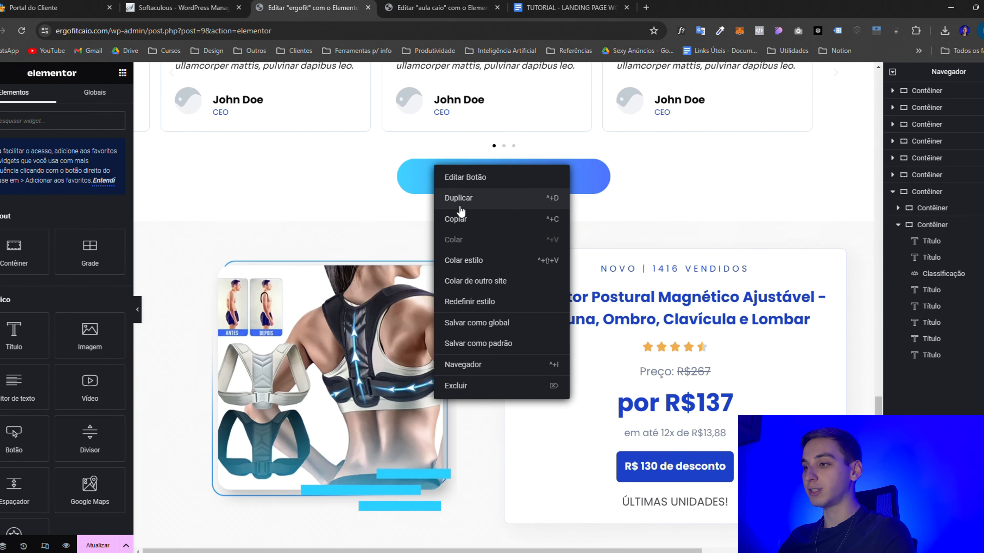
{"action": "left_click", "coordinate": [459, 220]}
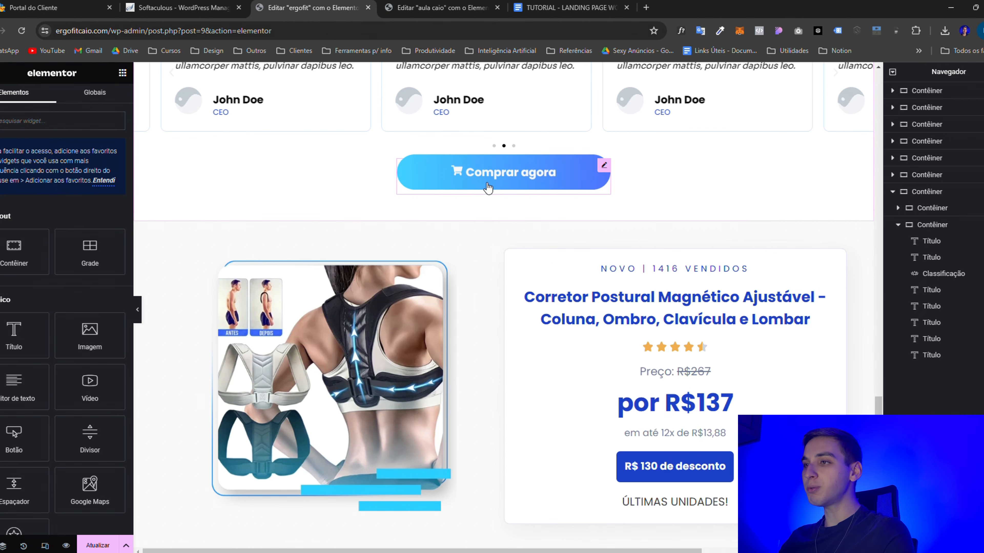
{"action": "scroll", "coordinate": [488, 190], "scroll_direction": "down", "scroll_amount": 4}
{"action": "right_click", "coordinate": [703, 347]}
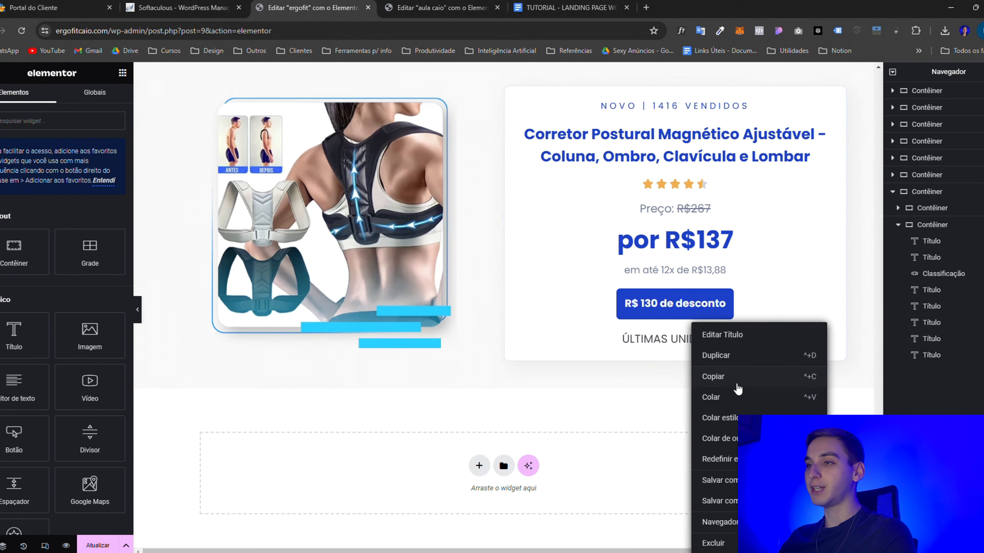
{"action": "left_click", "coordinate": [737, 398]}
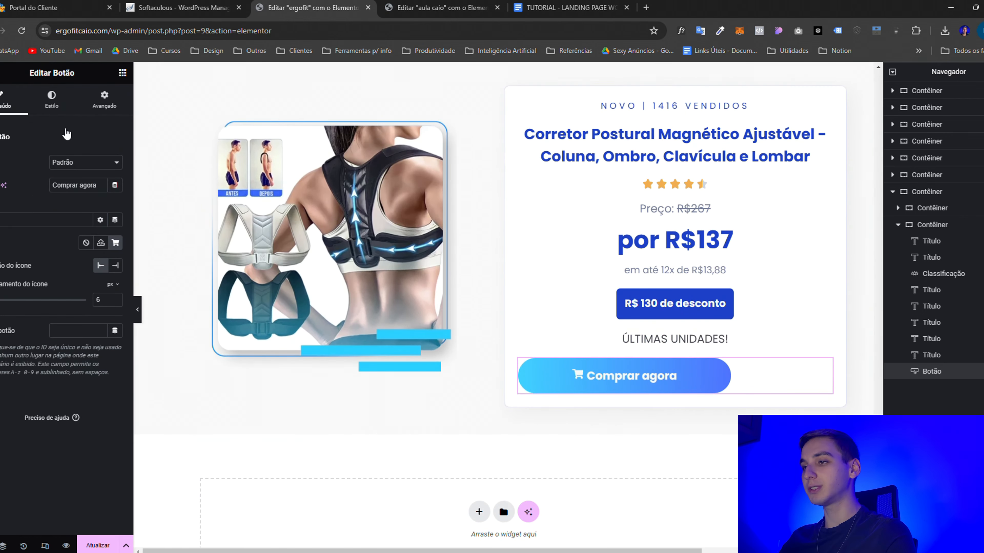
{"action": "left_click", "coordinate": [63, 108]}
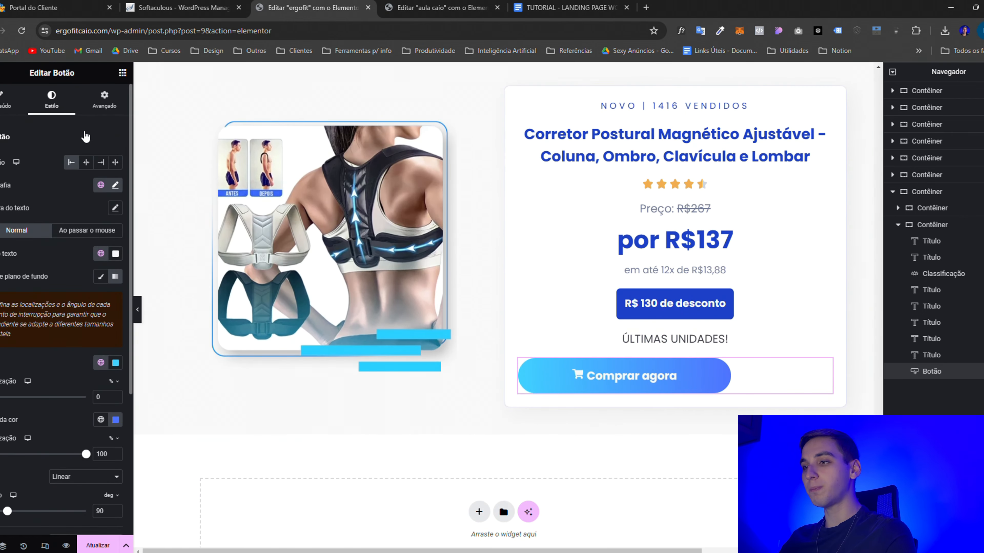
{"action": "left_click", "coordinate": [86, 163]}
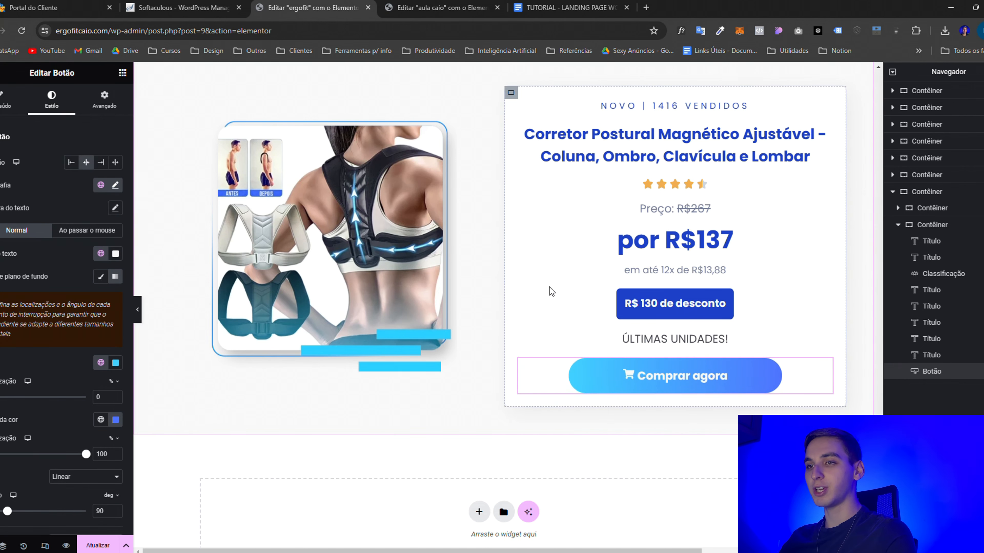
Duplicate the "ÚLTIMAS UNIDADES!" title and place the copy below the "Comprar agora" button, following the reference card
{"action": "key", "text": "ctrl+Tab"}
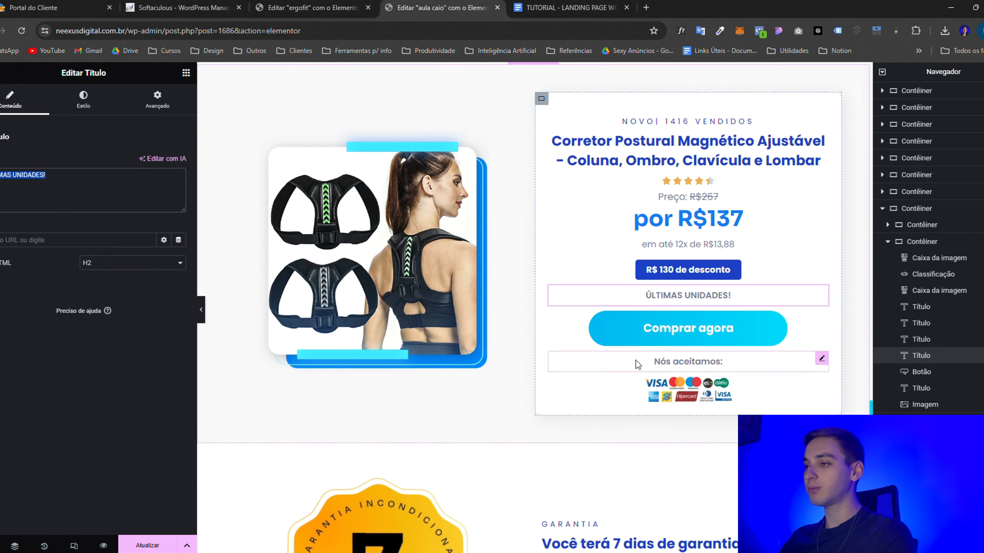
{"action": "left_click", "coordinate": [358, 5]}
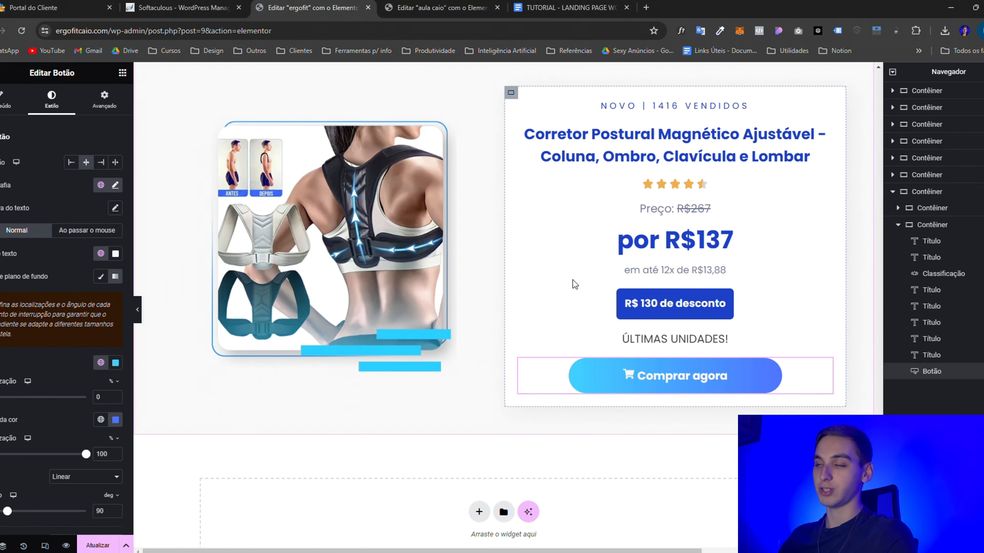
{"action": "right_click", "coordinate": [619, 324]}
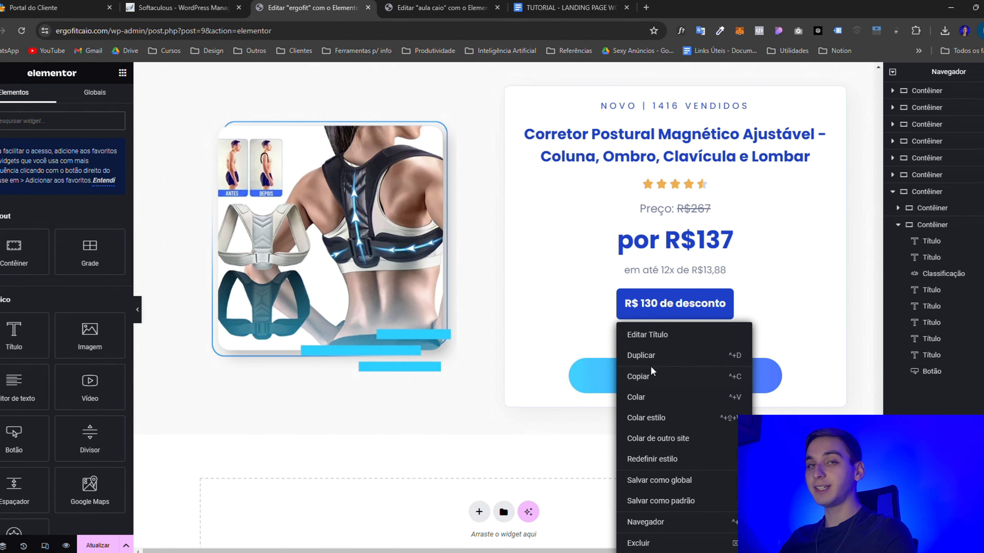
{"action": "left_click", "coordinate": [655, 365]}
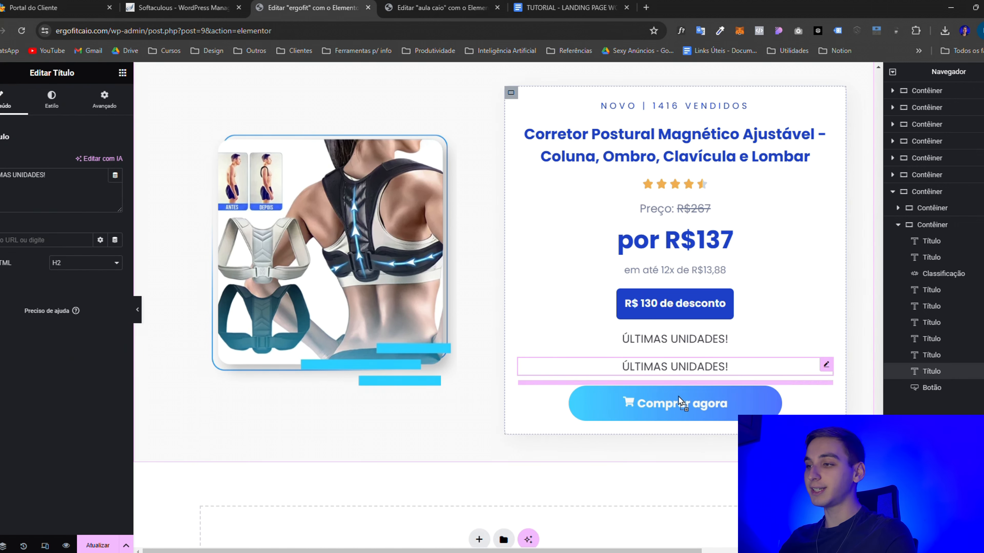
{"action": "left_click_drag", "start_coordinate": [681, 413], "coordinate": [687, 378]}
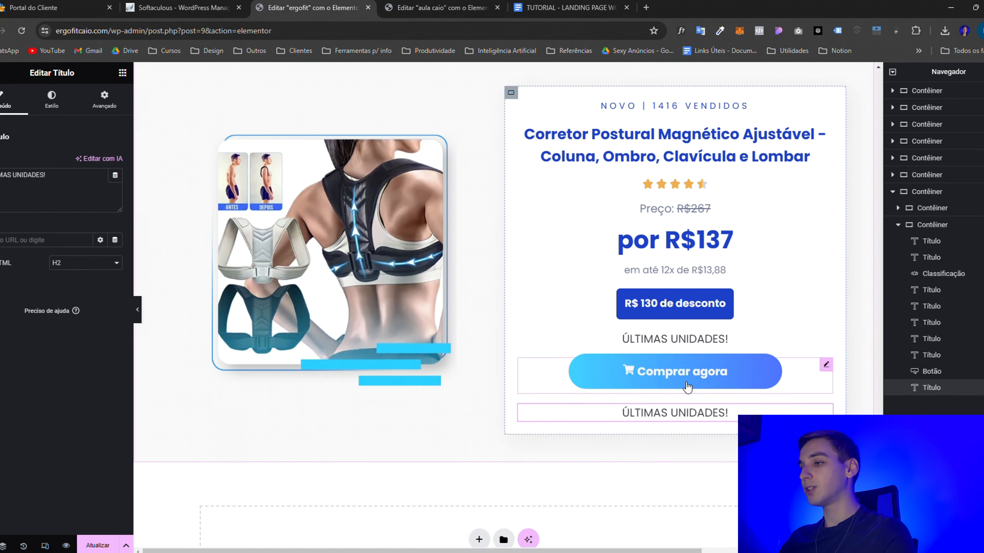
Change the text of the title below the "Comprar agora" button to "Nós aceitamos"
{"action": "triple_click", "coordinate": [54, 195]}
{"action": "type", "text": "Nós"}
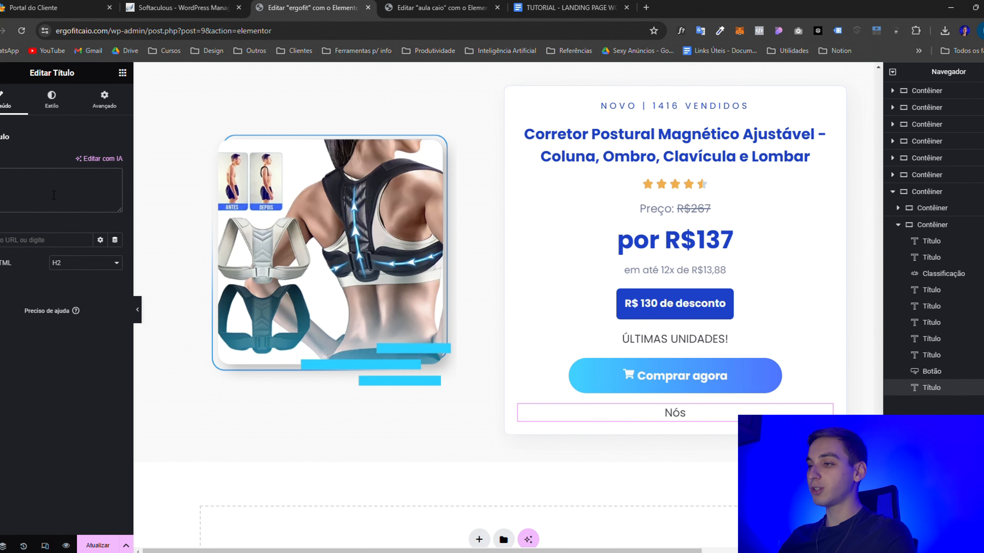
{"action": "type", "text": " aceitamos"}
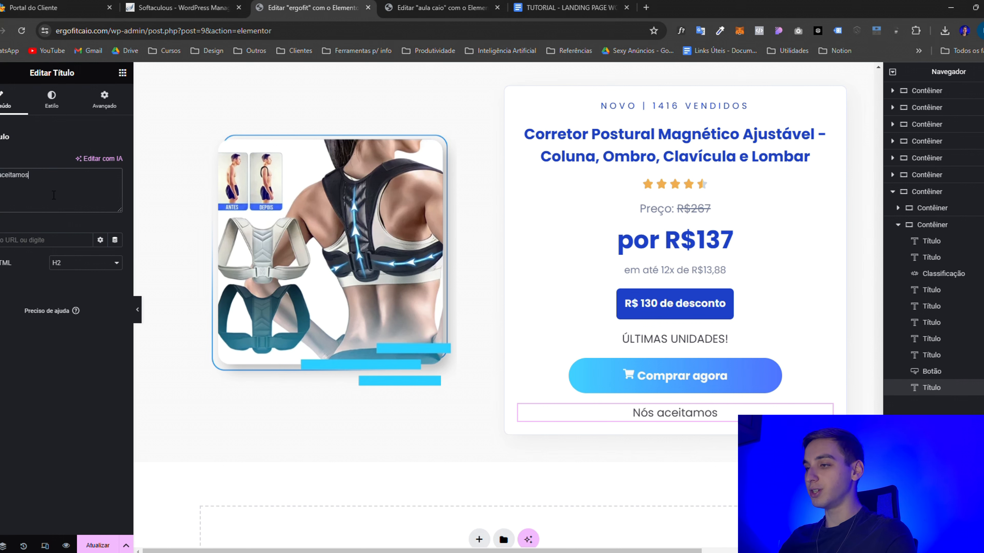
Add an image widget below the "Nós aceitamos" title and fill it with the payment card flags image from the media library
{"action": "left_click", "coordinate": [122, 73]}
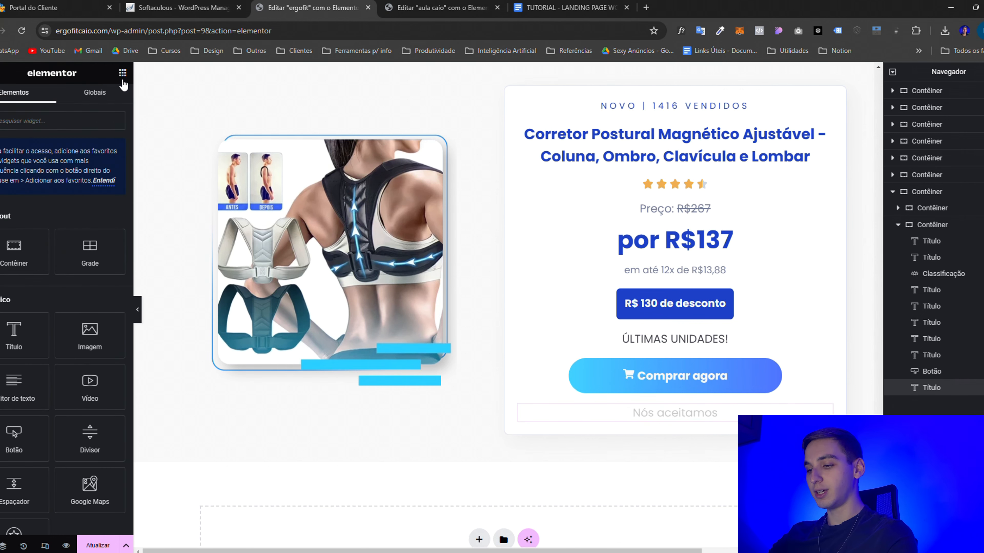
{"action": "left_click_drag", "start_coordinate": [90, 334], "coordinate": [657, 424]}
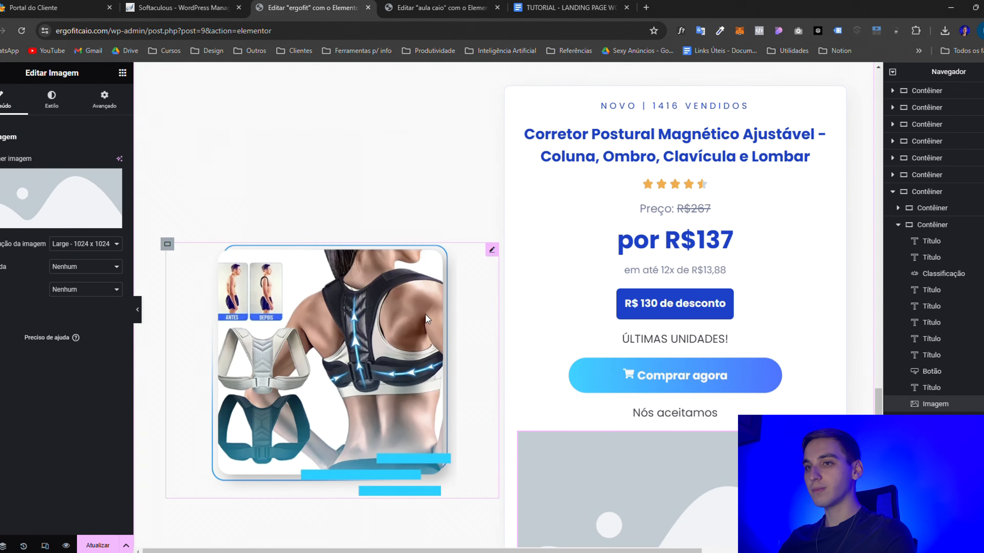
{"action": "left_click", "coordinate": [57, 181]}
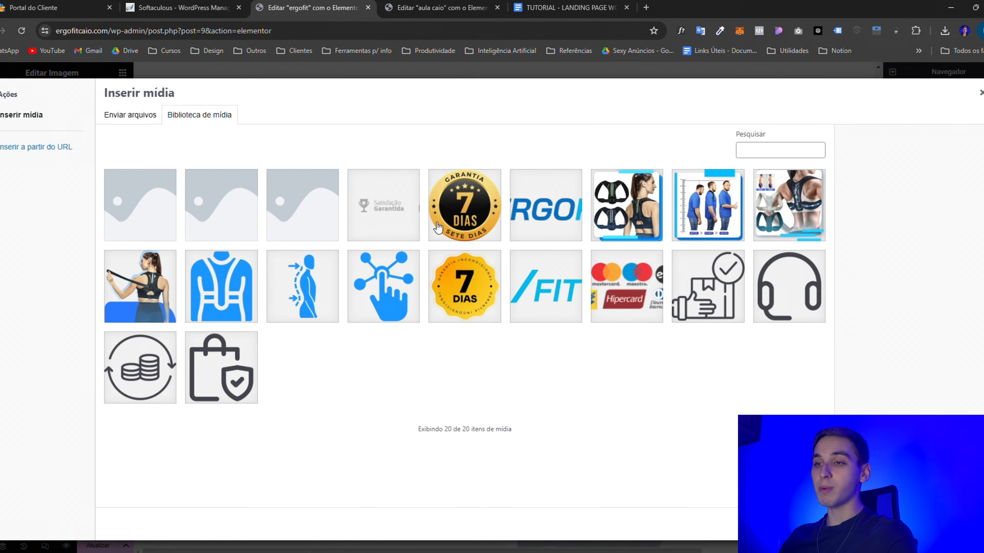
{"action": "left_click", "coordinate": [608, 291]}
{"action": "left_click", "coordinate": [961, 524]}
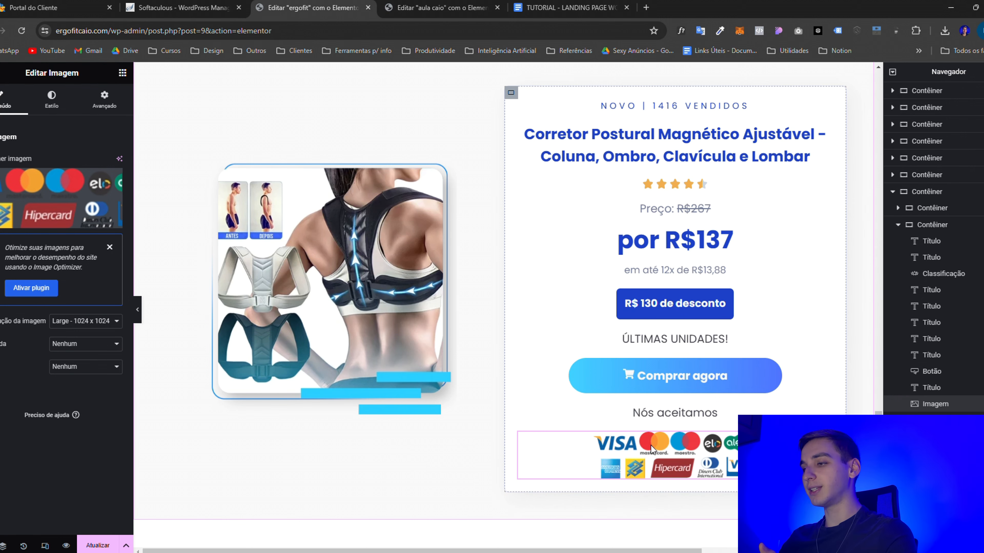
Set the width of the payment card flags image to 30% and save the page
{"action": "scroll", "coordinate": [645, 443], "scroll_direction": "up", "scroll_amount": 20}
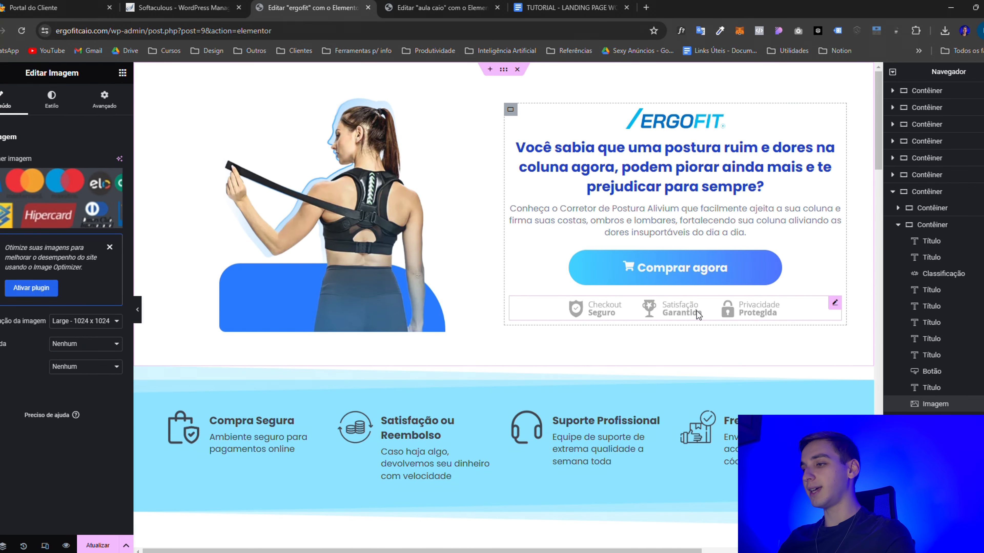
{"action": "scroll", "coordinate": [697, 312], "scroll_direction": "down", "scroll_amount": 10}
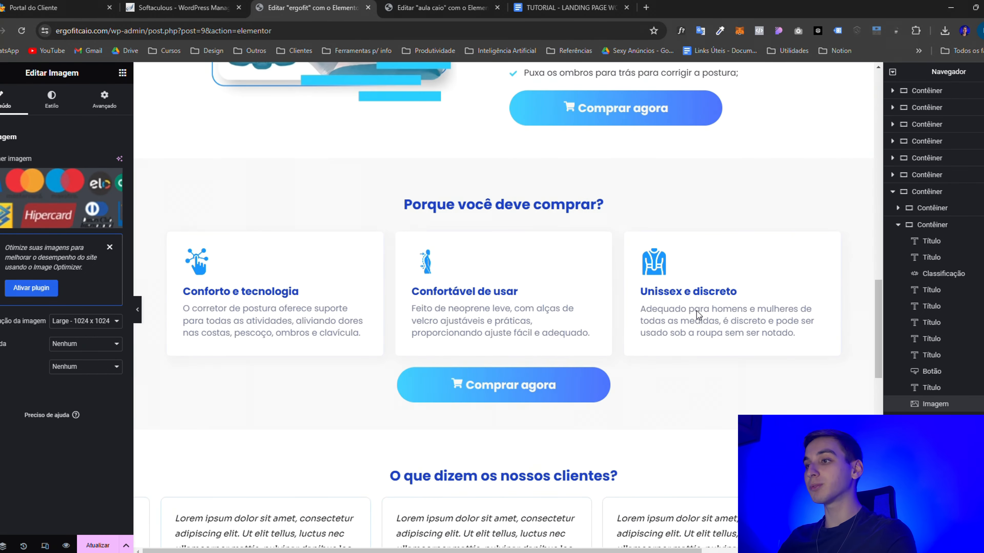
{"action": "scroll", "coordinate": [696, 311], "scroll_direction": "down", "scroll_amount": 10}
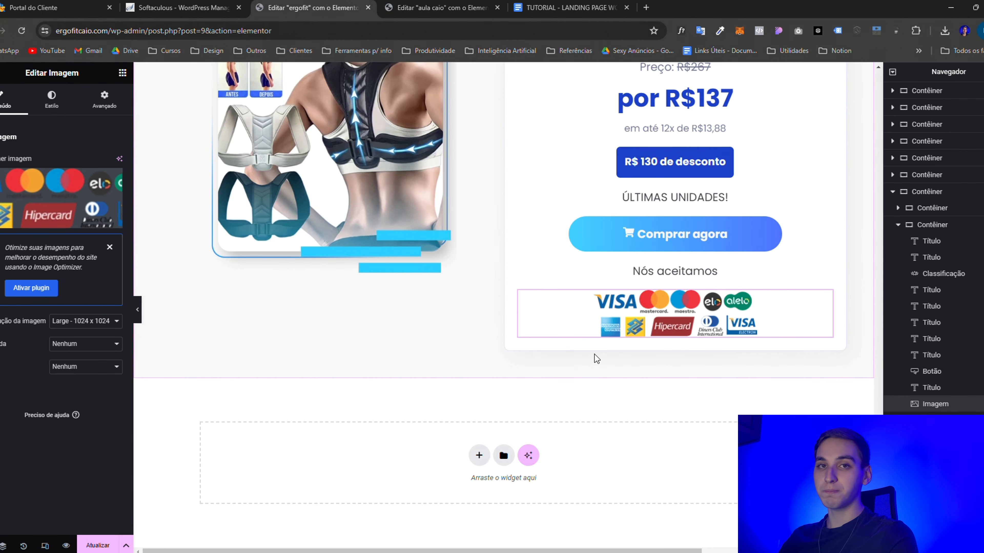
{"action": "scroll", "coordinate": [593, 356], "scroll_direction": "up", "scroll_amount": 4}
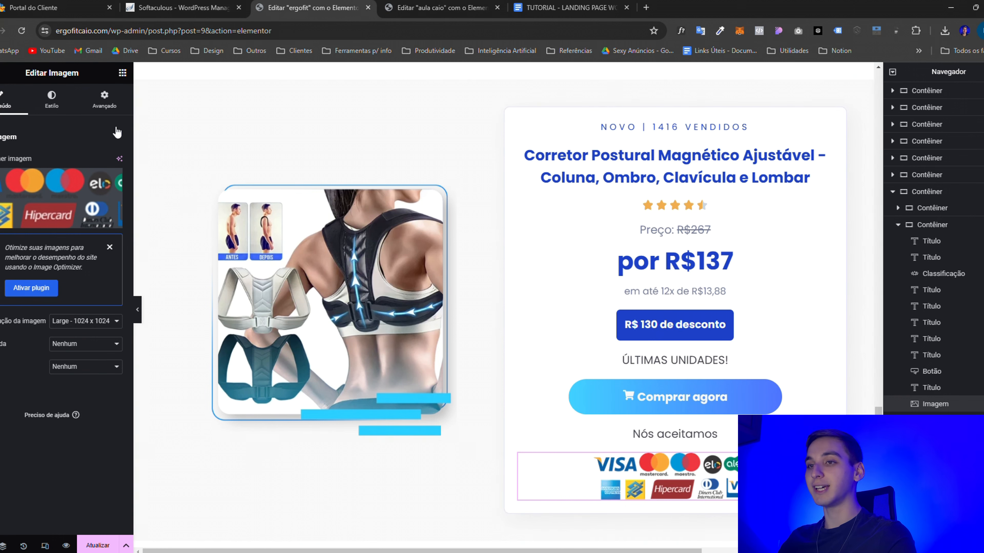
{"action": "left_click", "coordinate": [52, 99]}
{"action": "left_click_drag", "start_coordinate": [0, 198], "coordinate": [12, 204]}
{"action": "left_click", "coordinate": [99, 545]}
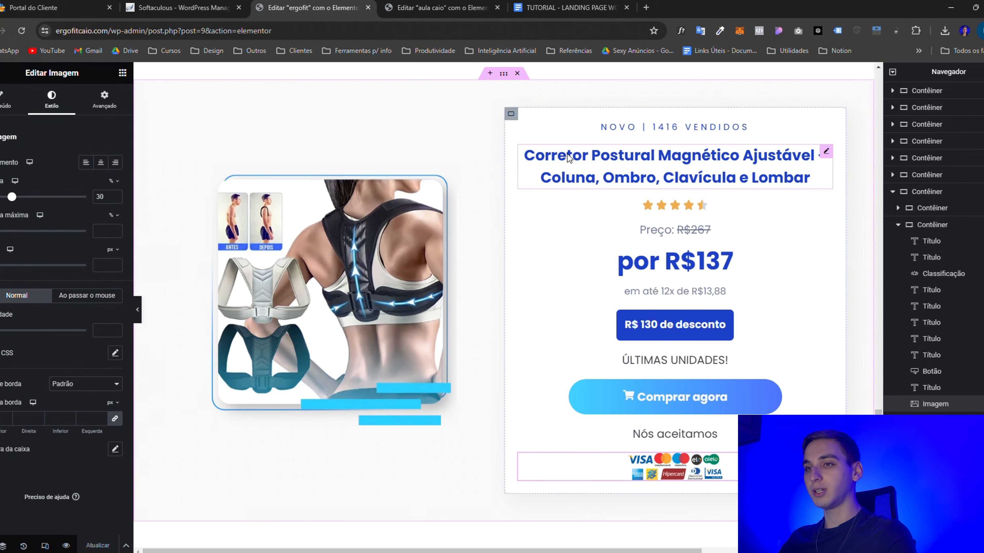
Set the column and row gaps of the offer card container to 14 px and save the page
{"action": "left_click", "coordinate": [748, 248]}
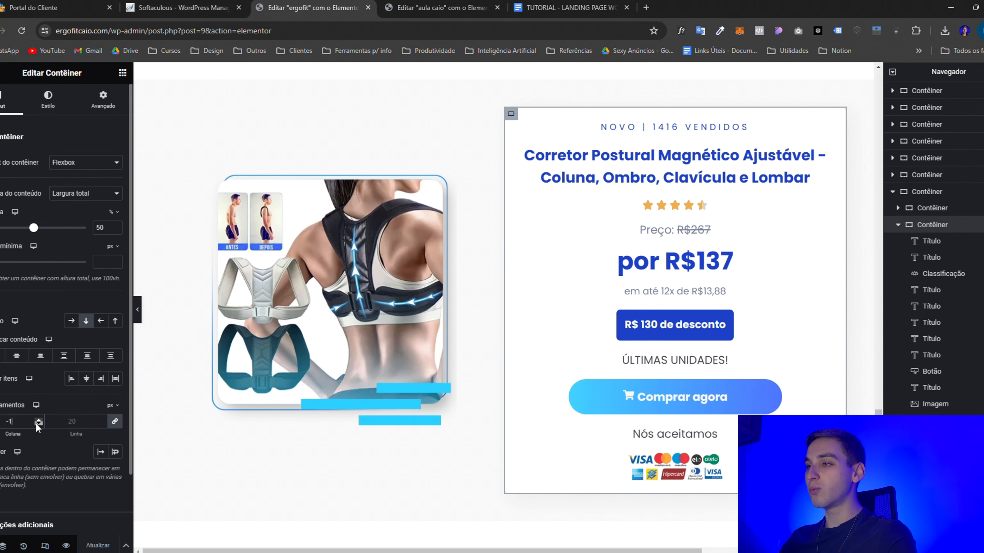
{"action": "left_click", "coordinate": [40, 419]}
{"action": "left_click", "coordinate": [40, 419]}
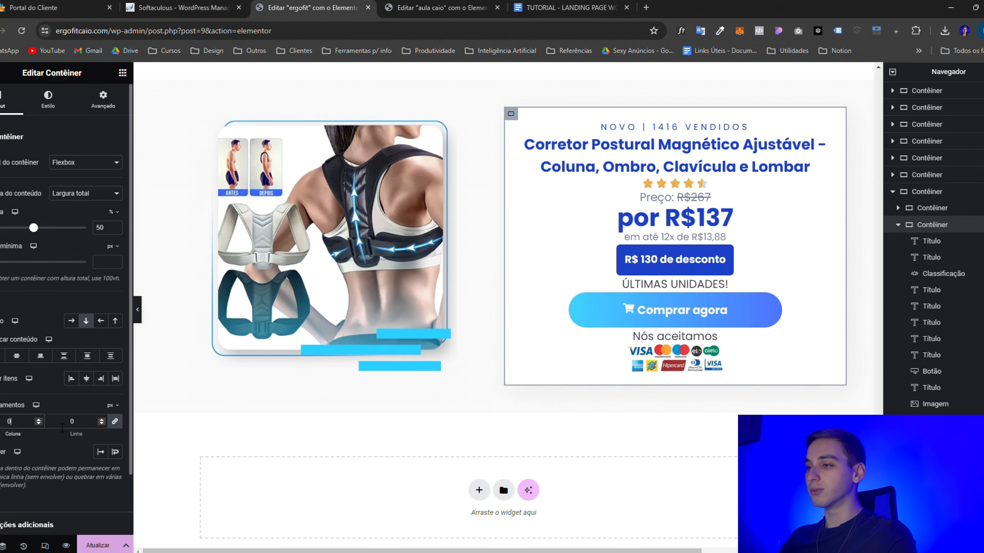
{"action": "left_click", "coordinate": [40, 420]}
{"action": "left_click", "coordinate": [40, 420]}
{"action": "left_click", "coordinate": [39, 421]}
{"action": "left_click", "coordinate": [39, 421]}
{"action": "left_click", "coordinate": [39, 420]}
{"action": "left_click", "coordinate": [39, 420]}
{"action": "left_click", "coordinate": [40, 420]}
{"action": "left_click", "coordinate": [40, 421]}
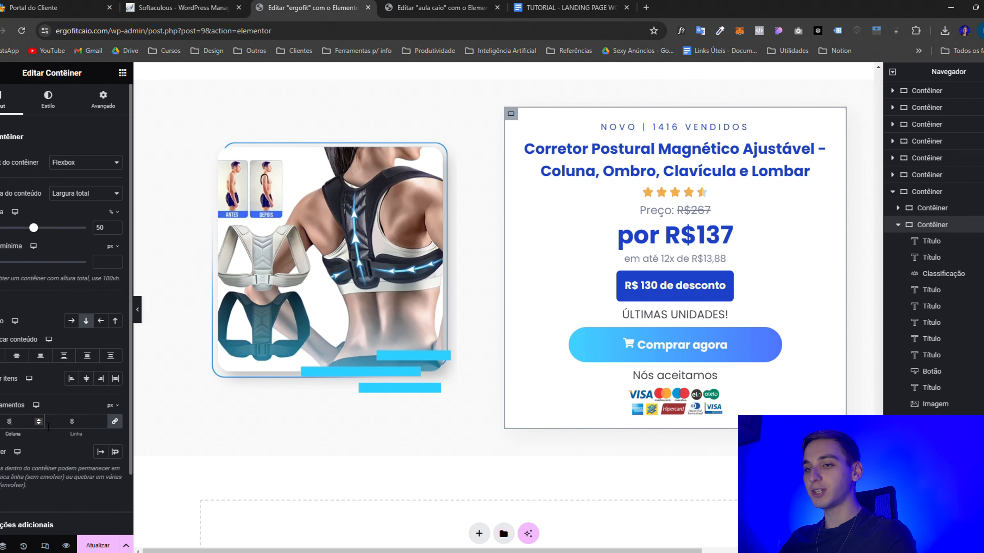
{"action": "left_click", "coordinate": [40, 419]}
{"action": "left_click", "coordinate": [40, 419]}
{"action": "left_click", "coordinate": [40, 418]}
{"action": "left_click", "coordinate": [40, 419]}
{"action": "left_click", "coordinate": [40, 418]}
{"action": "left_click", "coordinate": [40, 419]}
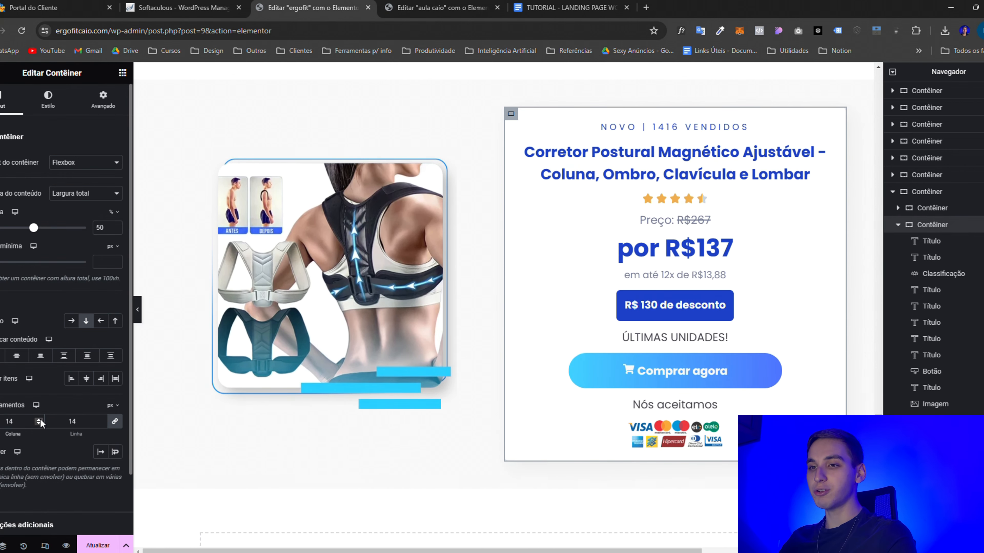
{"action": "left_click", "coordinate": [40, 419]}
{"action": "left_click", "coordinate": [40, 419]}
{"action": "left_click", "coordinate": [40, 419]}
{"action": "left_click", "coordinate": [40, 424]}
{"action": "left_click", "coordinate": [40, 425]}
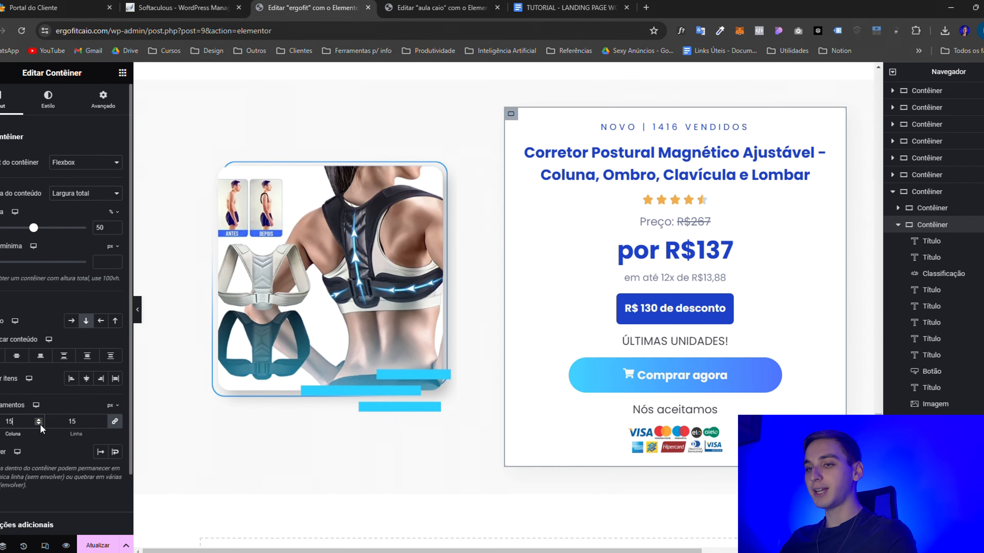
{"action": "left_click", "coordinate": [40, 424]}
{"action": "left_click", "coordinate": [40, 424]}
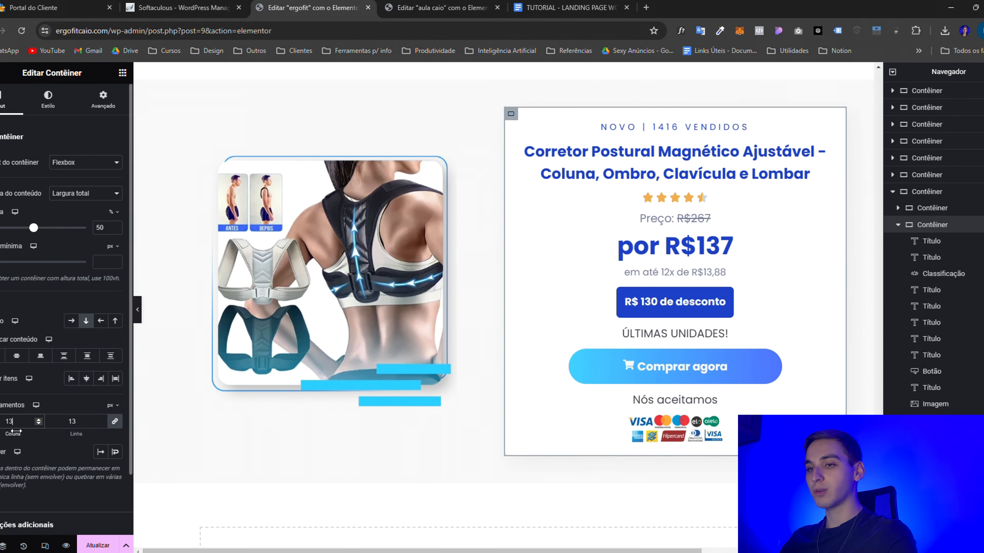
{"action": "left_click", "coordinate": [39, 419]}
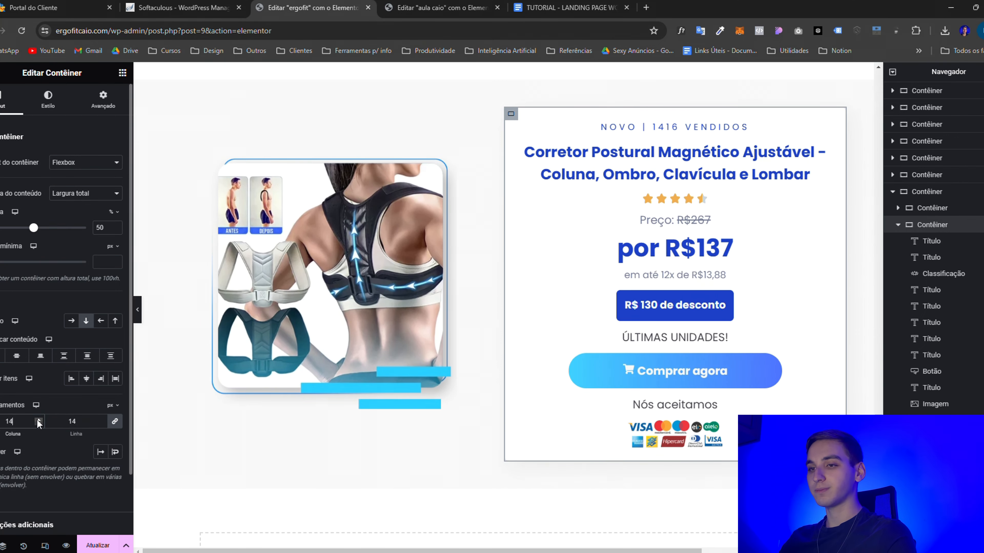
{"action": "left_click", "coordinate": [86, 543]}
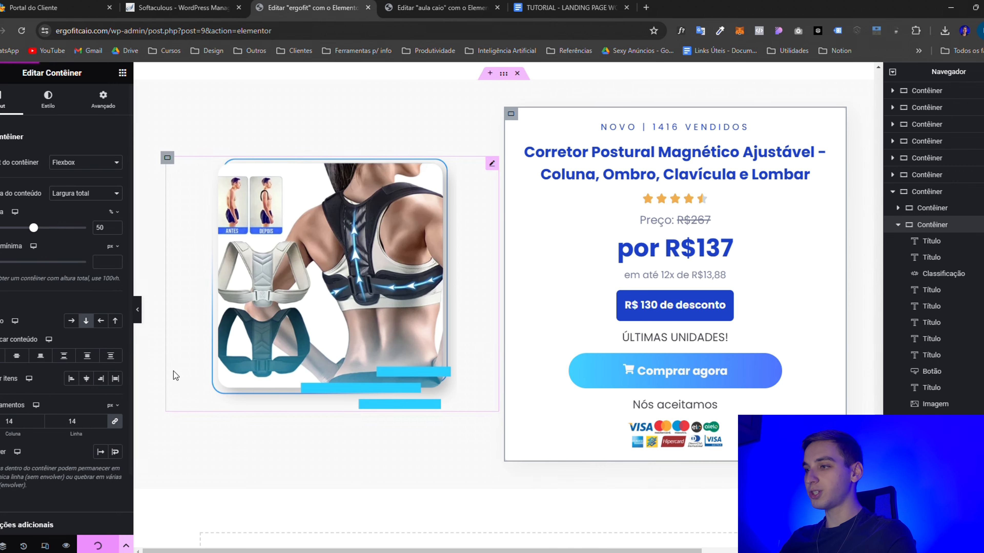
View the offer card with the editor panel hidden and compare it with the card on the "aula caio" reference page
{"action": "left_click", "coordinate": [137, 309]}
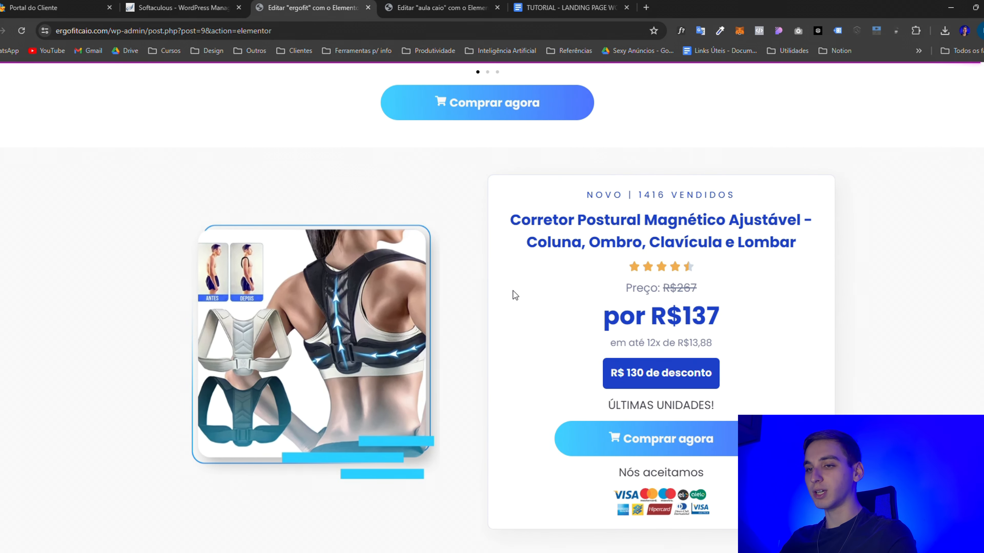
{"action": "left_click", "coordinate": [1, 309]}
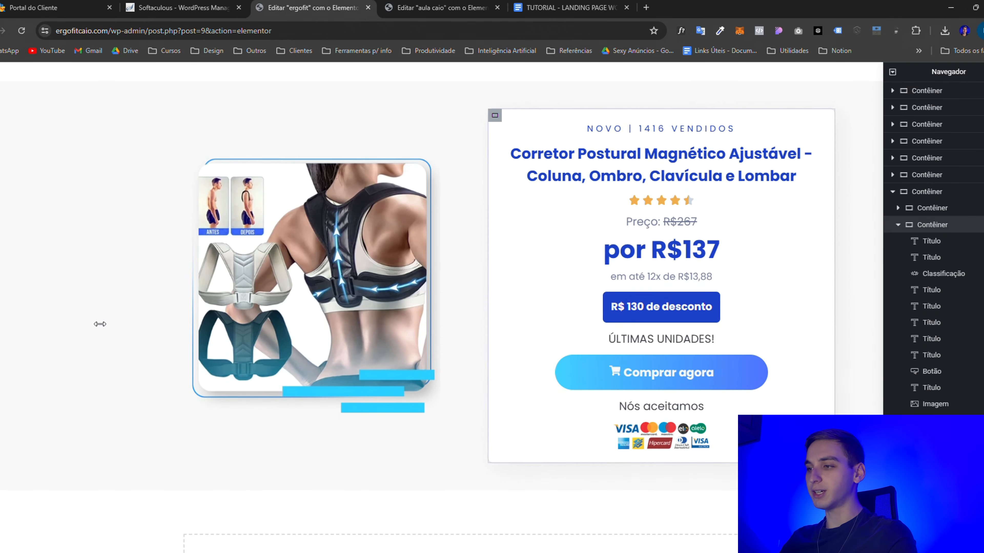
{"action": "left_click", "coordinate": [491, 3]}
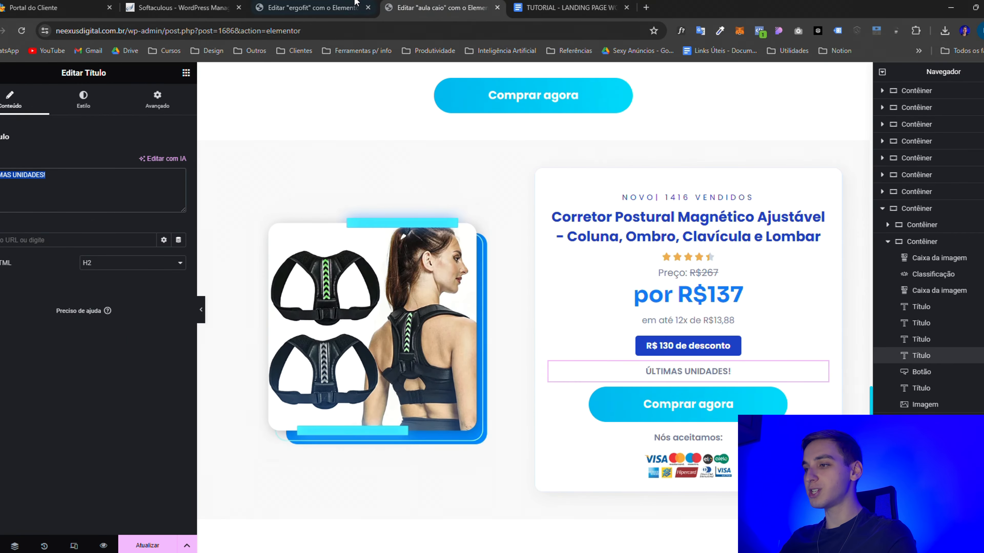
{"action": "left_click", "coordinate": [357, 3]}
Copy the whole "Recomendado por ortopedistas" section container and paste it at the end of the page, below the offer section
{"action": "scroll", "coordinate": [437, 322], "scroll_direction": "down", "scroll_amount": 3}
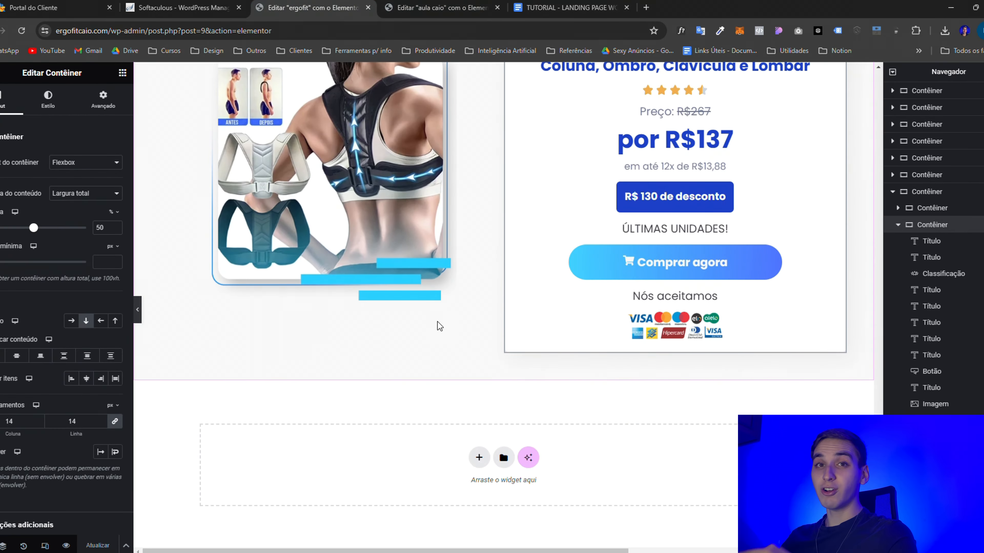
{"action": "scroll", "coordinate": [428, 345], "scroll_direction": "up", "scroll_amount": 10}
{"action": "scroll", "coordinate": [340, 338], "scroll_direction": "up", "scroll_amount": 12}
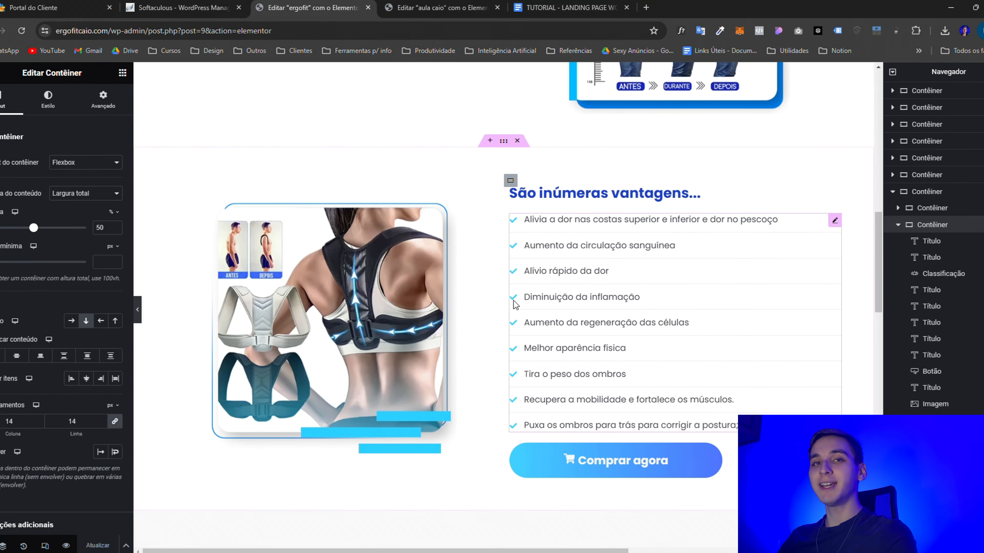
{"action": "scroll", "coordinate": [446, 269], "scroll_direction": "up", "scroll_amount": 6}
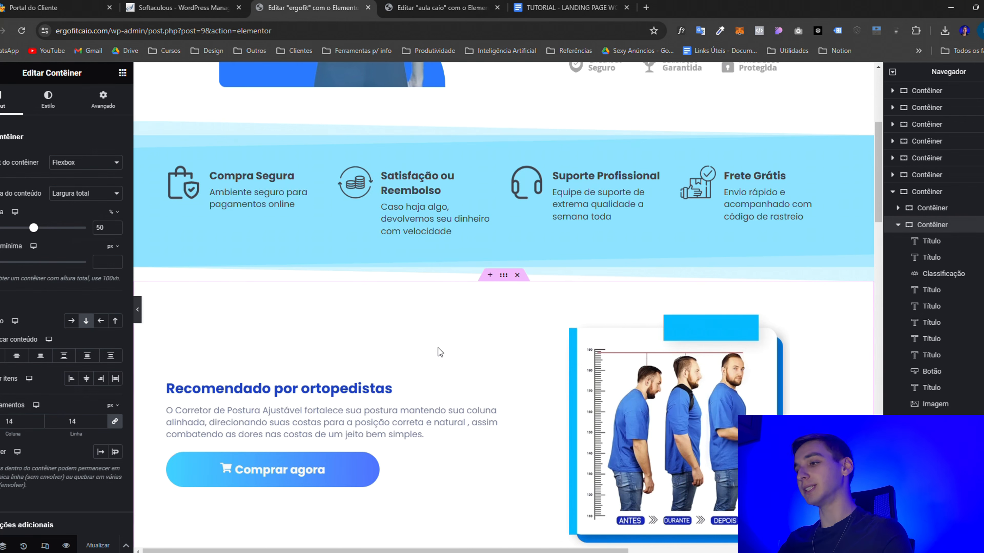
{"action": "scroll", "coordinate": [448, 324], "scroll_direction": "down", "scroll_amount": 2}
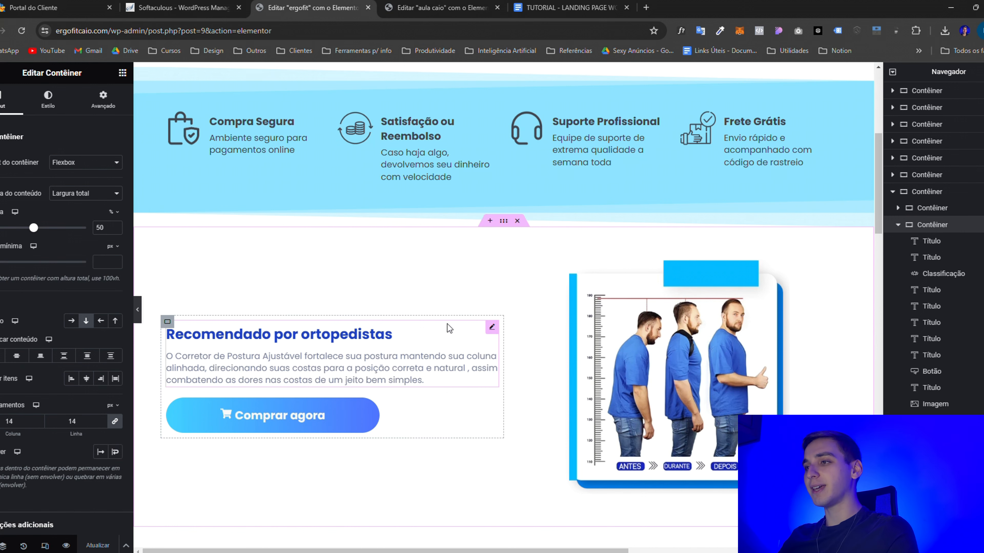
{"action": "right_click", "coordinate": [506, 218]}
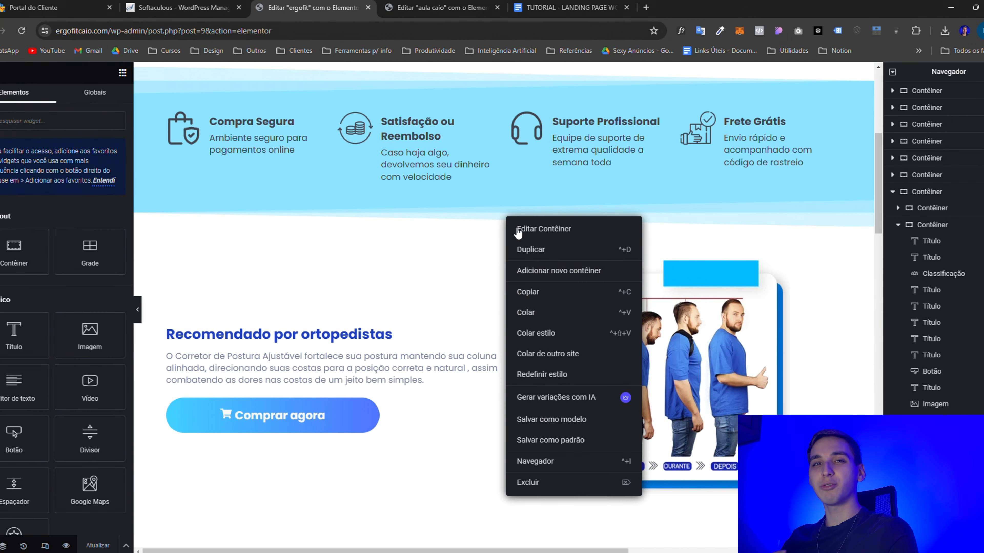
{"action": "left_click", "coordinate": [554, 292]}
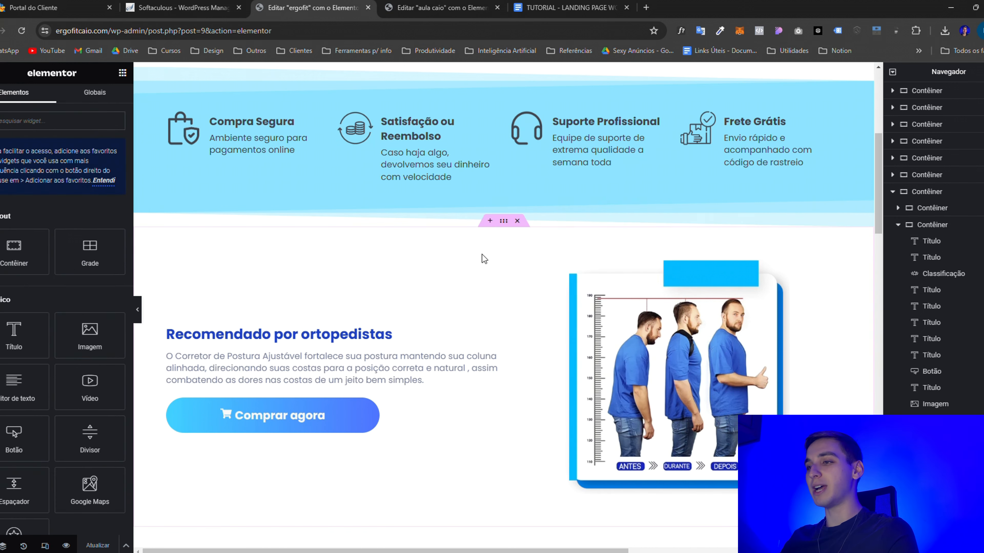
{"action": "right_click", "coordinate": [506, 224]}
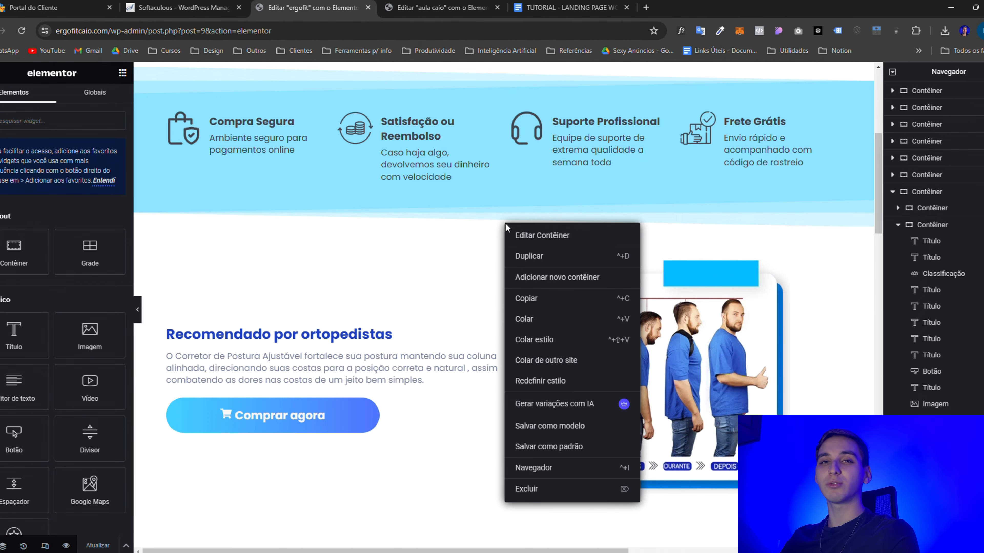
{"action": "left_click", "coordinate": [543, 304]}
{"action": "scroll", "coordinate": [465, 388], "scroll_direction": "down", "scroll_amount": 15}
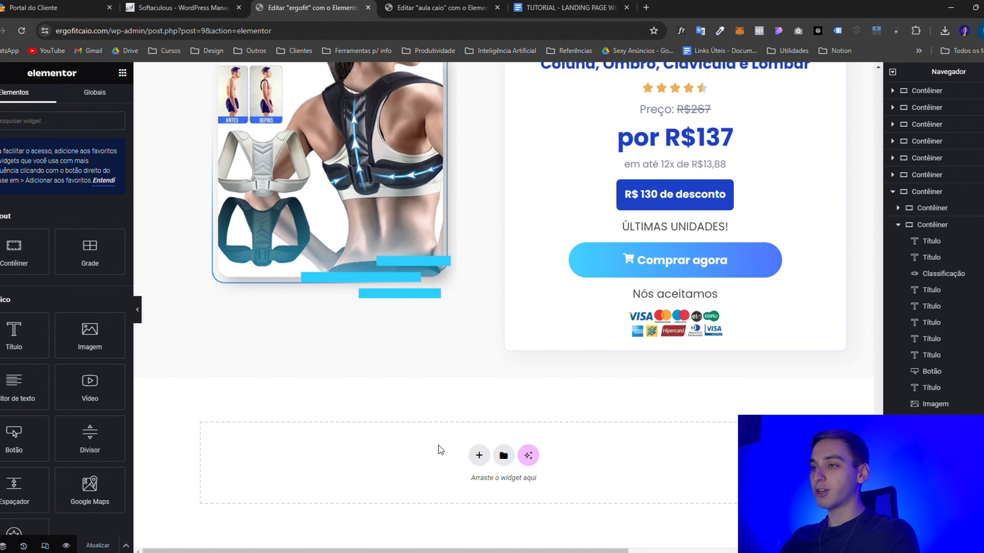
{"action": "right_click", "coordinate": [399, 441]}
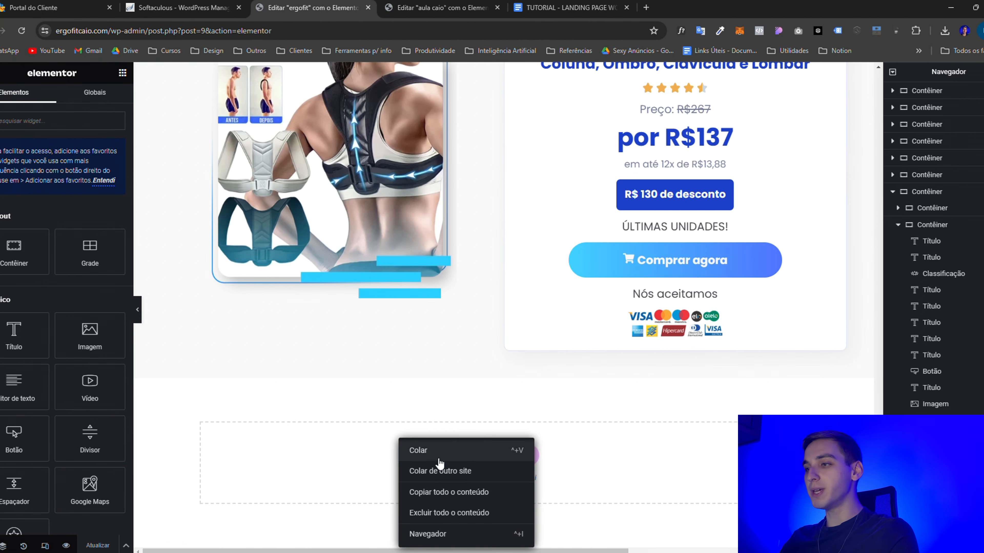
{"action": "left_click", "coordinate": [431, 449]}
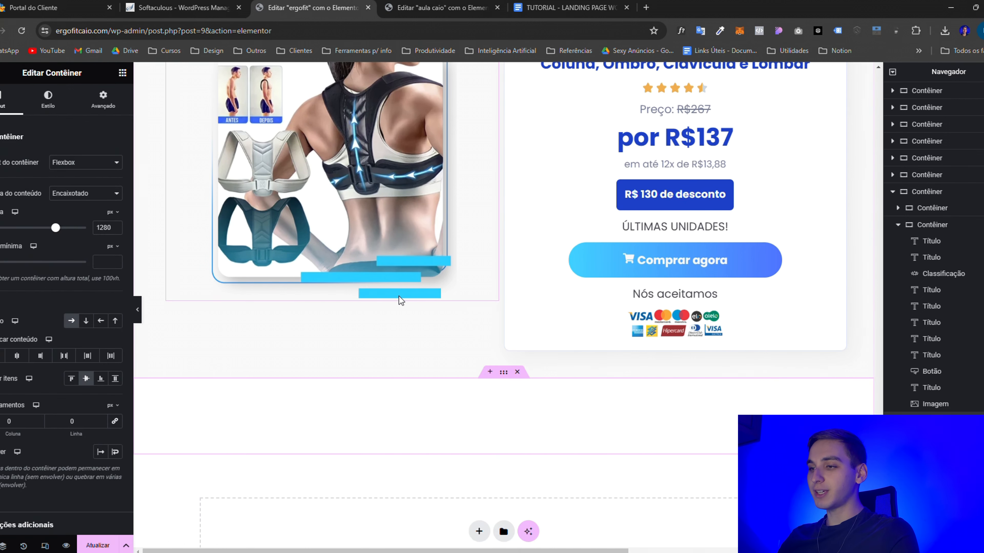
{"action": "scroll", "coordinate": [398, 296], "scroll_direction": "down", "scroll_amount": 2}
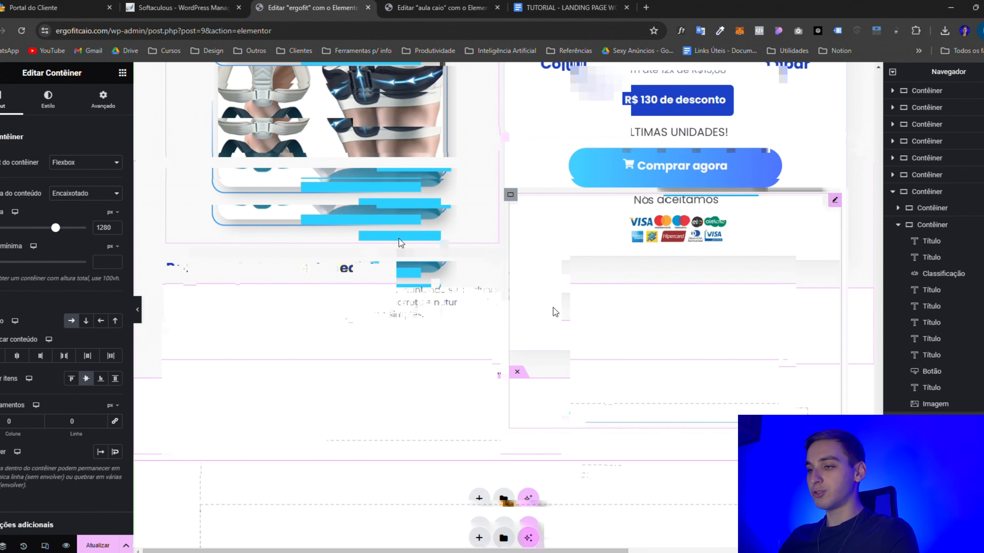
{"action": "scroll", "coordinate": [548, 314], "scroll_direction": "down", "scroll_amount": 3}
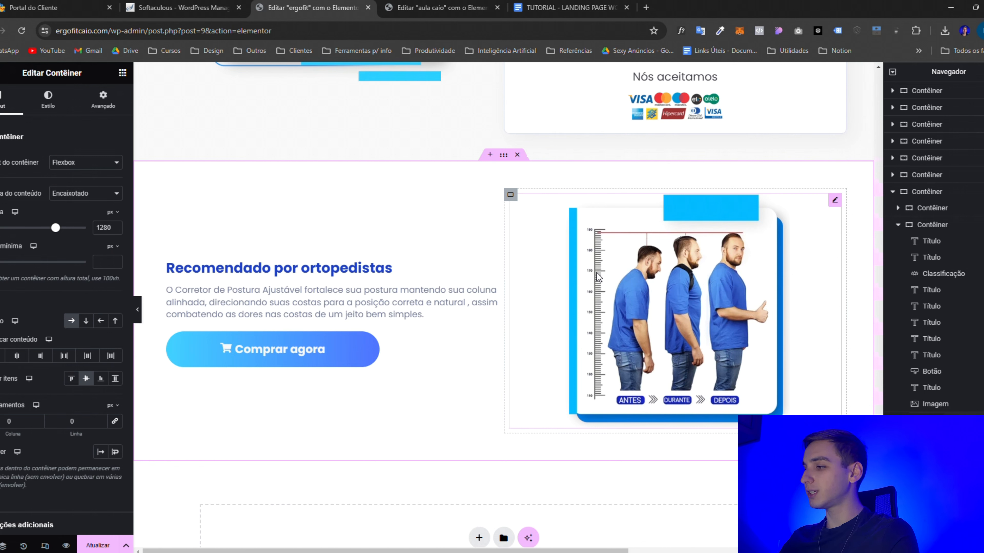
Copy the title text "Você terá 7 dias de garantia" from the reference page's guarantee section and return to the "ergofit" page
{"action": "left_click", "coordinate": [422, 7]}
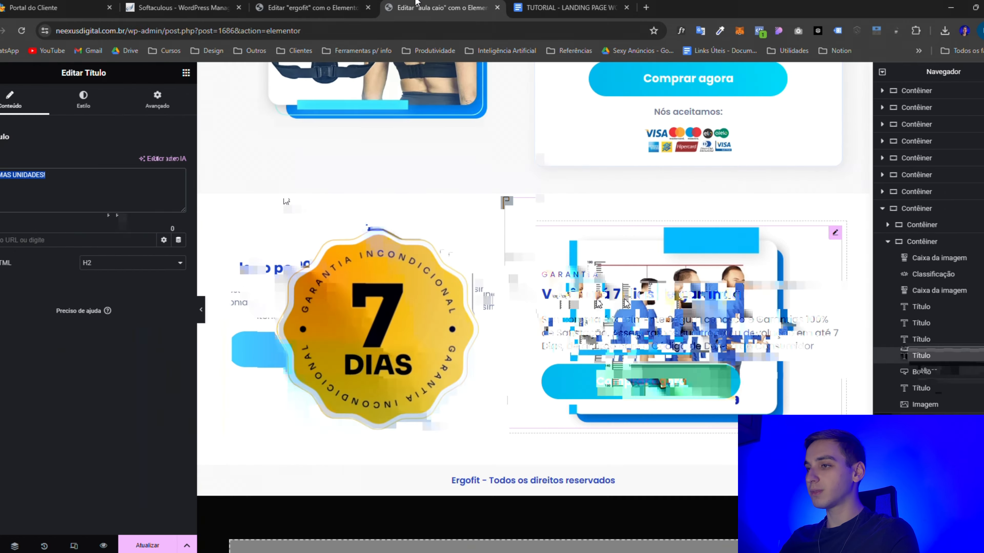
{"action": "left_click", "coordinate": [579, 303]}
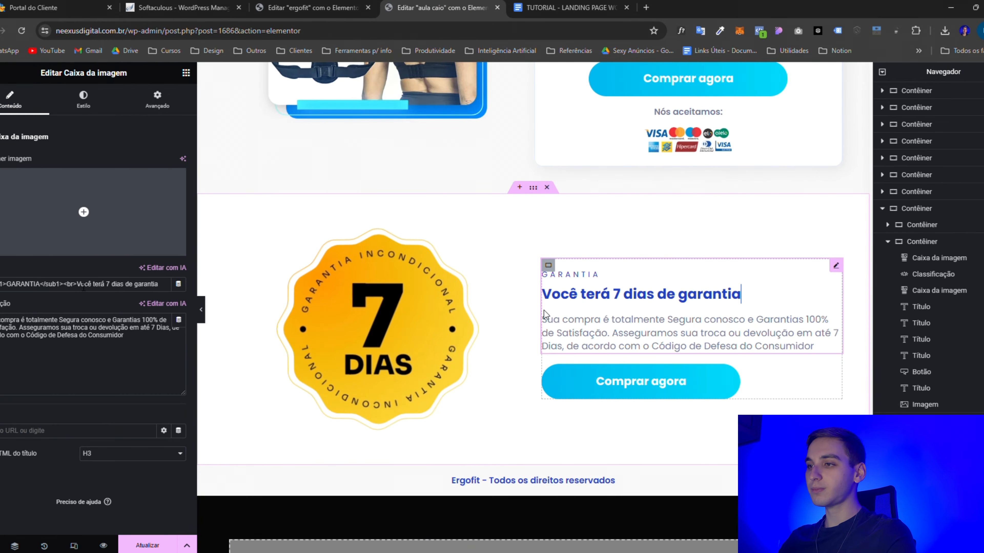
{"action": "left_click", "coordinate": [77, 285]}
{"action": "left_click_drag", "start_coordinate": [78, 284], "coordinate": [176, 295]}
{"action": "left_click", "coordinate": [310, 8]}
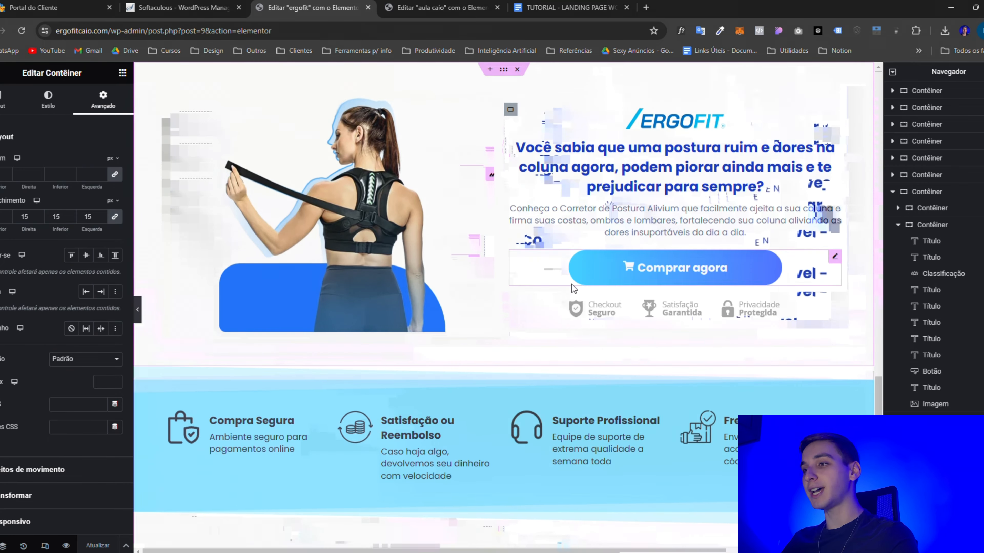
Compare the link of the hero section's "Comprar agora" button with the CSS ID of the offer section container
{"action": "left_click", "coordinate": [572, 284]}
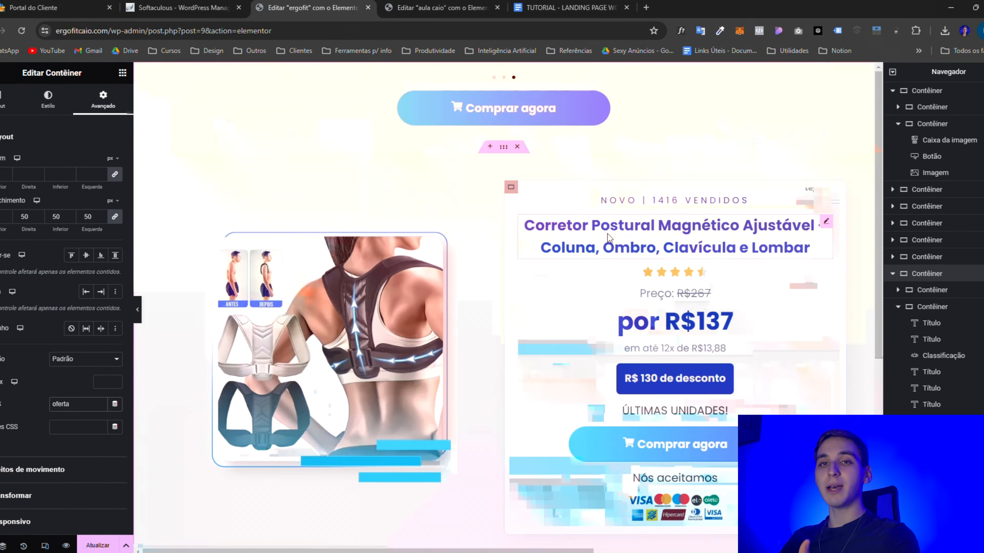
{"action": "scroll", "coordinate": [562, 233], "scroll_direction": "down", "scroll_amount": 2}
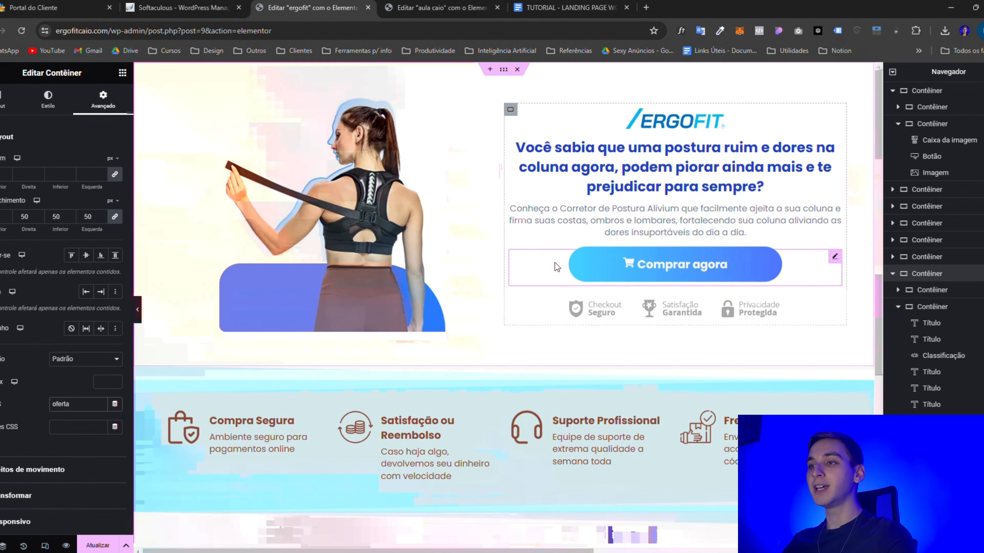
{"action": "left_click", "coordinate": [555, 263]}
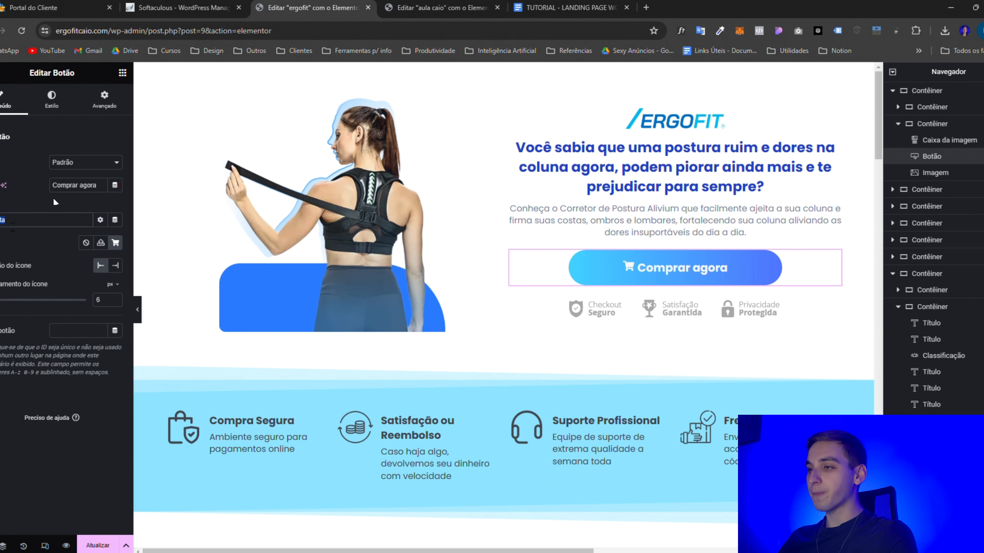
{"action": "left_click", "coordinate": [7, 224]}
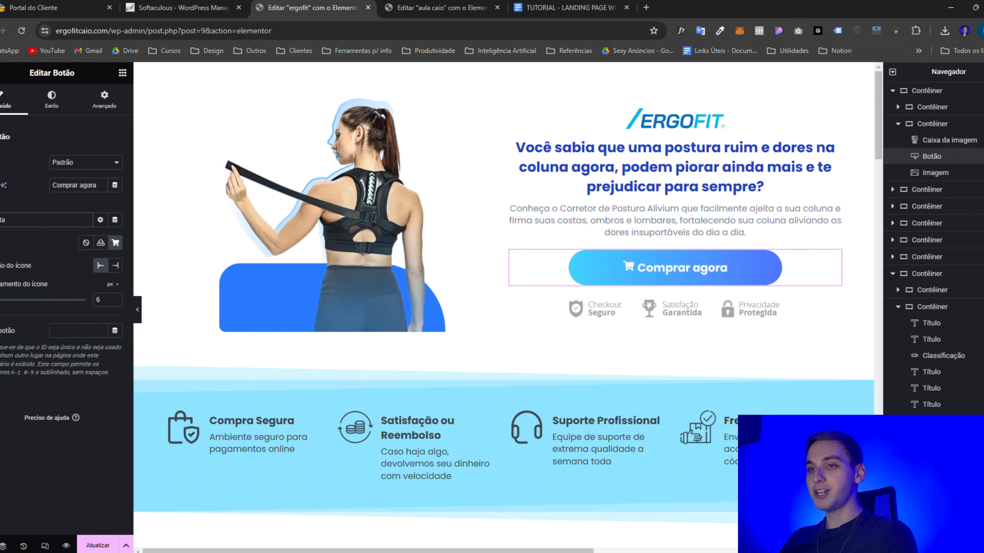
{"action": "scroll", "coordinate": [422, 245], "scroll_direction": "down", "scroll_amount": 15}
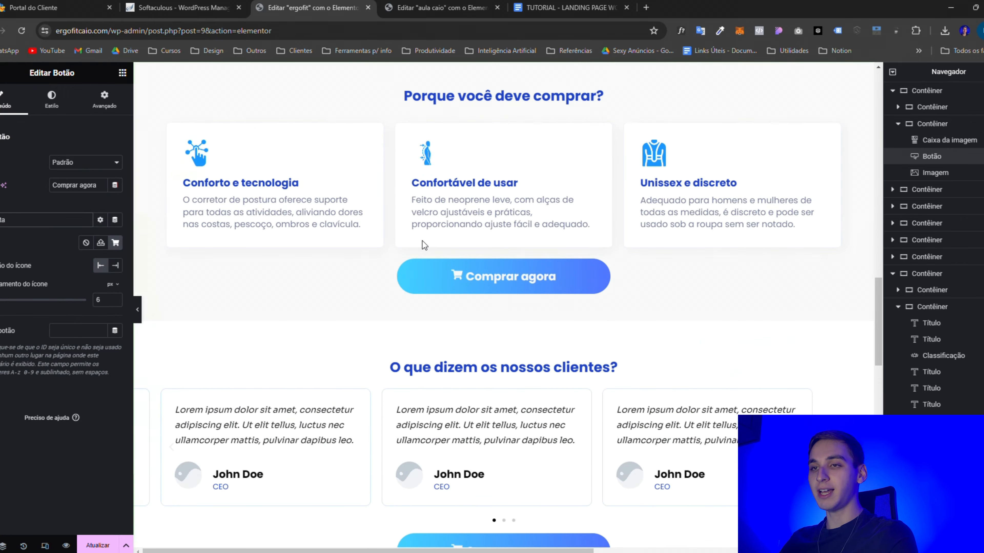
{"action": "scroll", "coordinate": [423, 245], "scroll_direction": "down", "scroll_amount": 1}
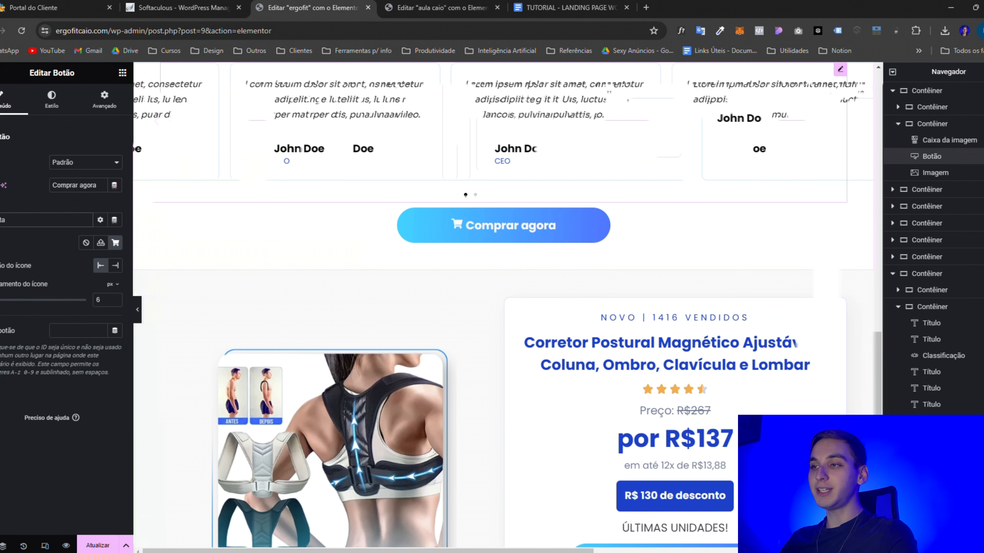
{"action": "left_click", "coordinate": [505, 106]}
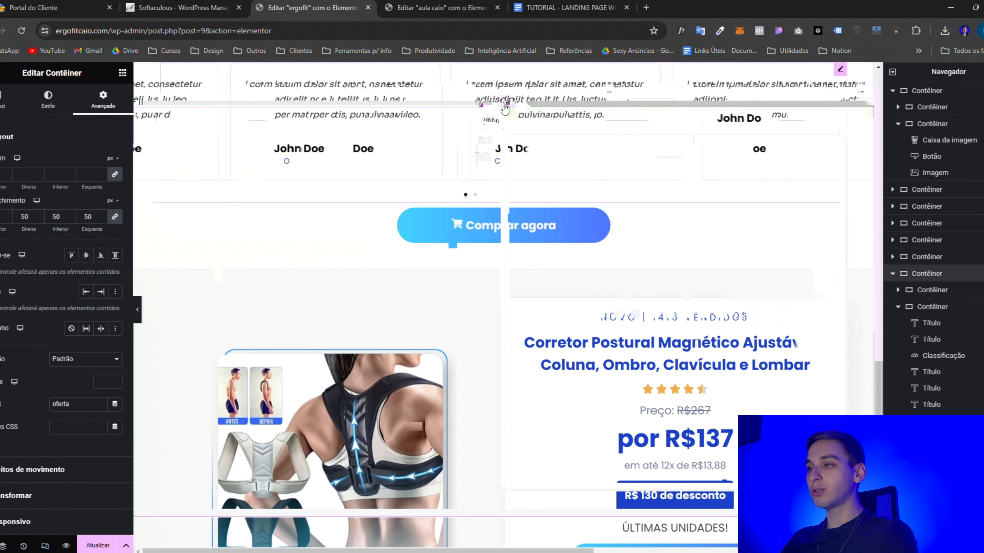